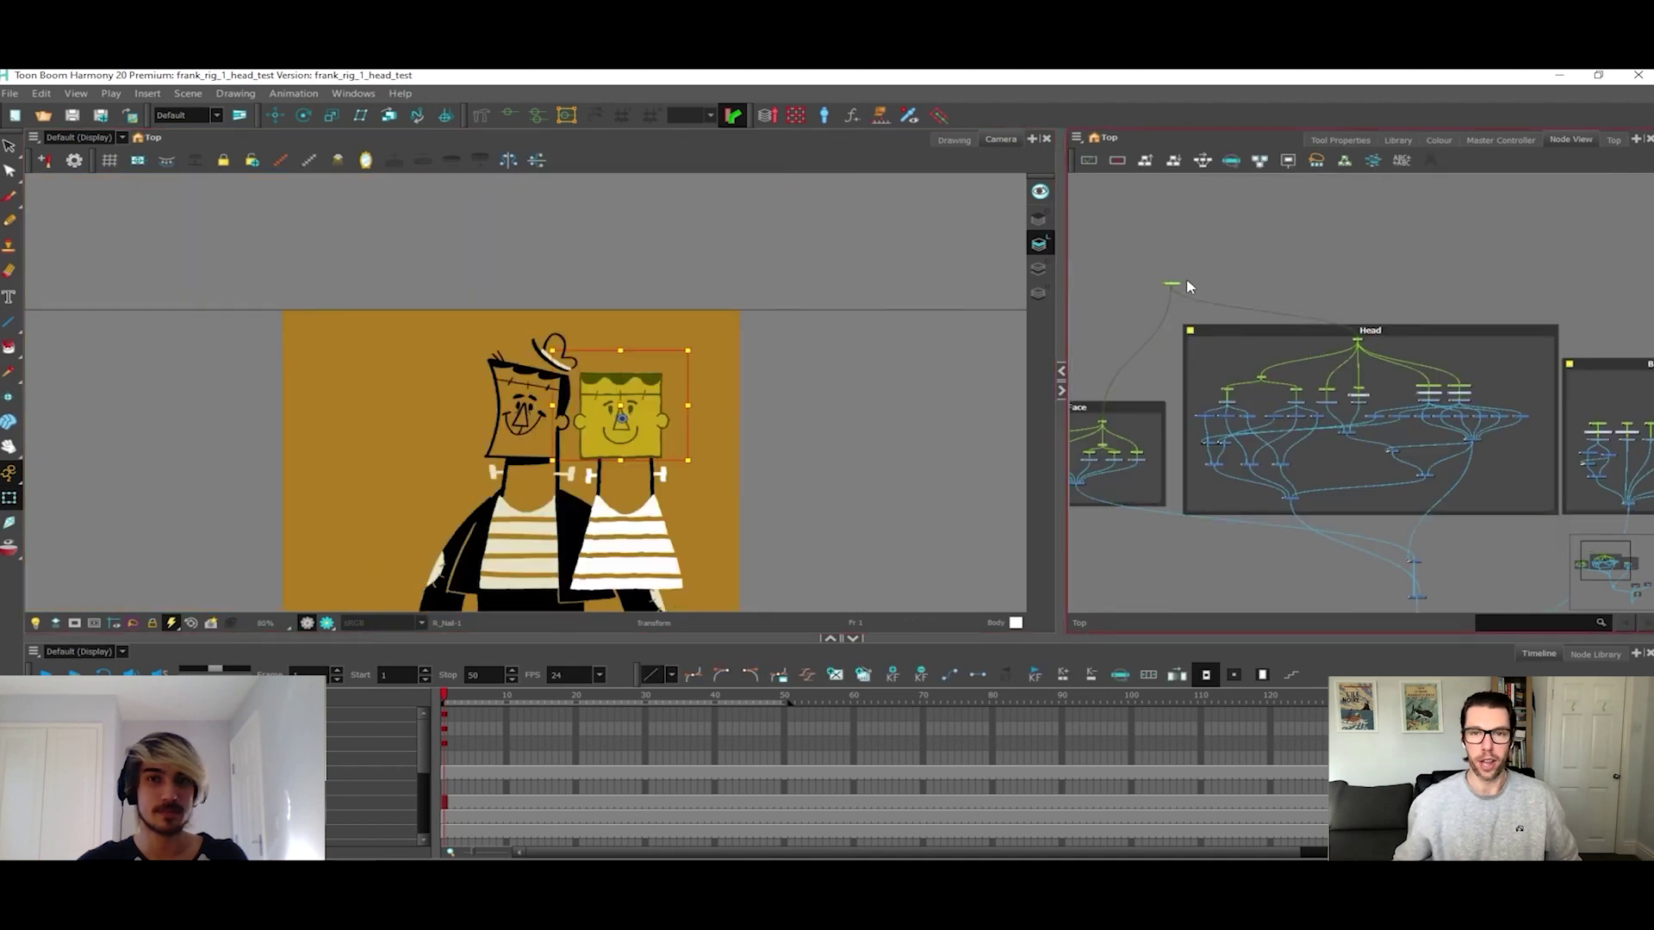
{"action": "left_click", "coordinate": [1096, 388]}
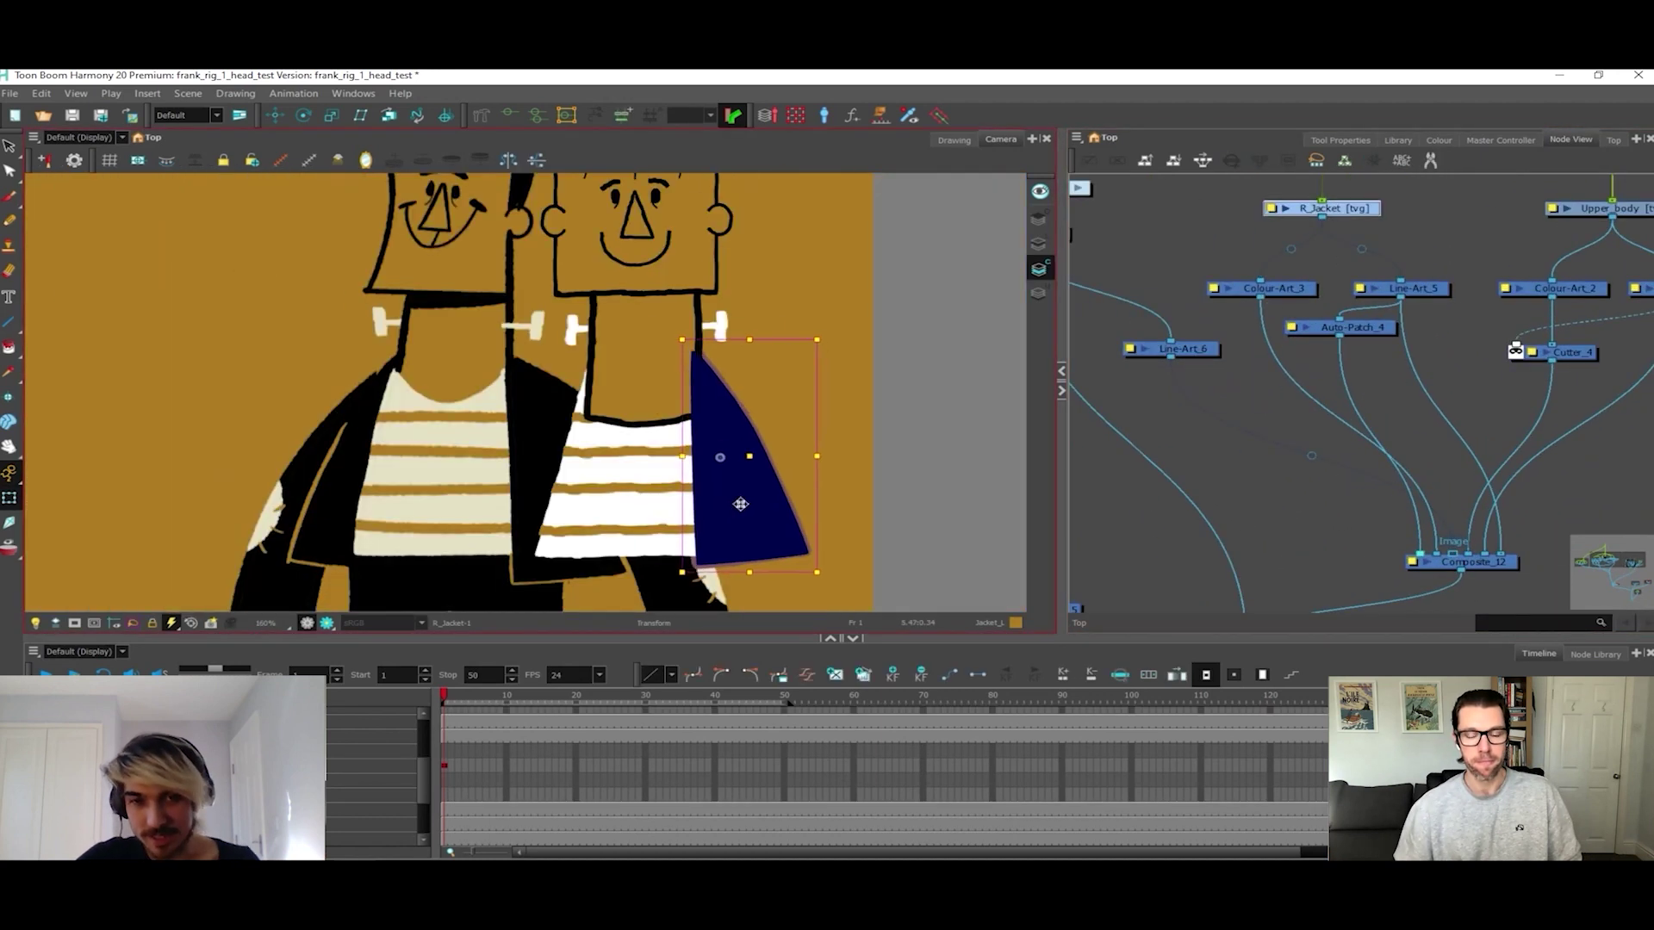
{"action": "left_click", "coordinate": [1445, 275]}
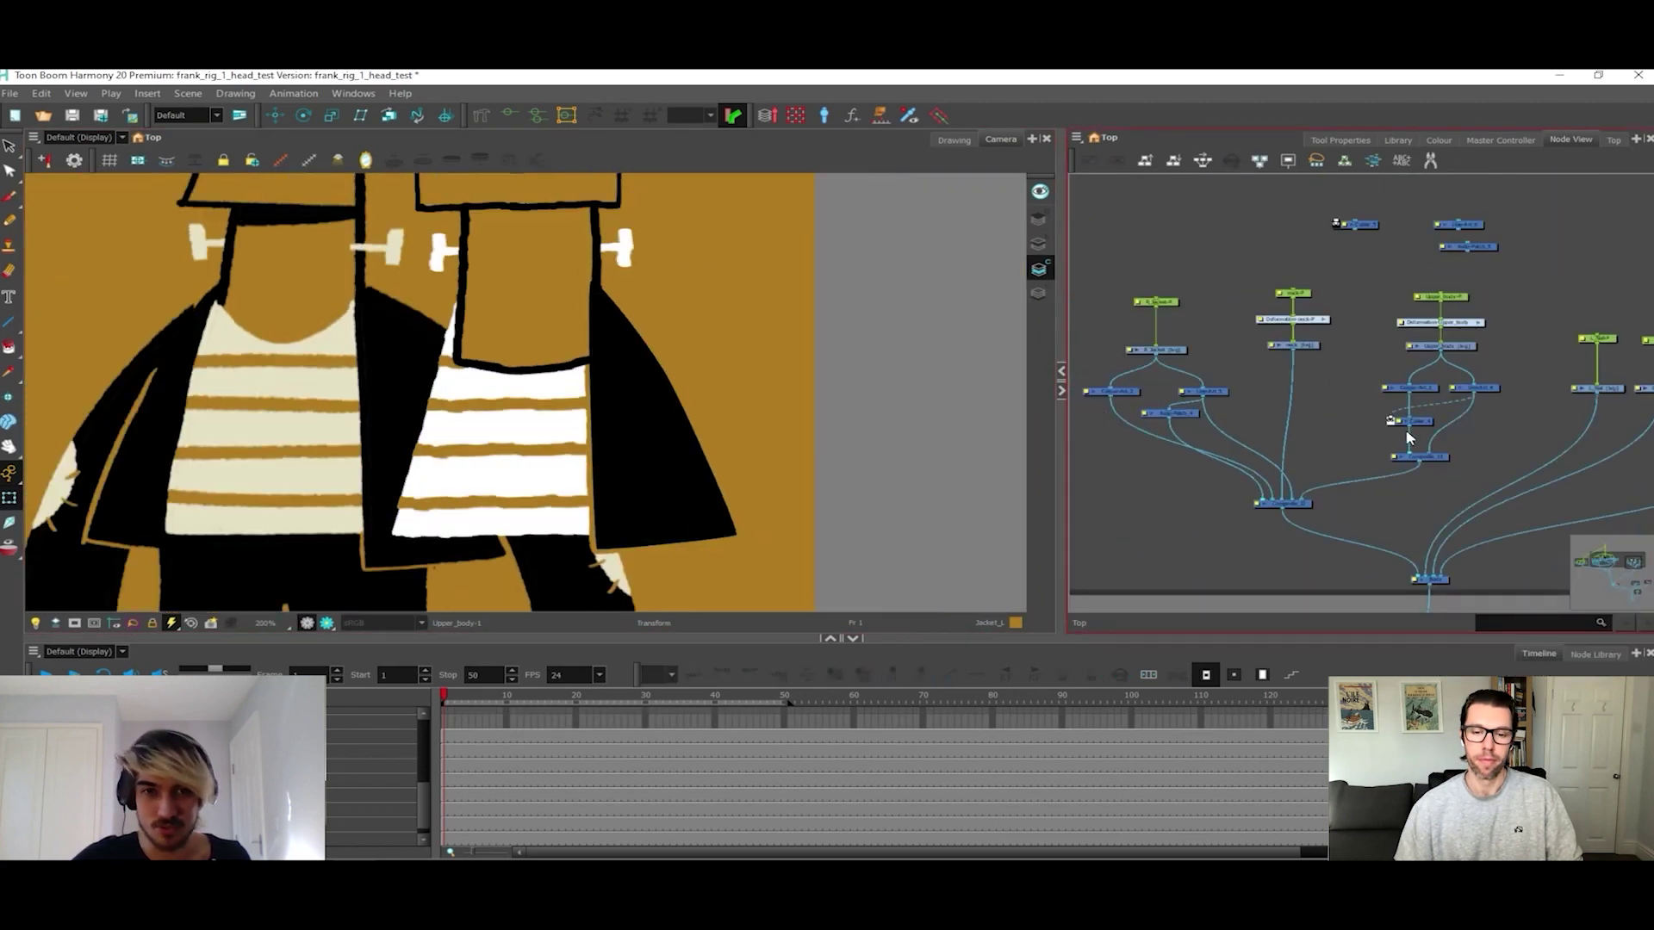
{"action": "scroll", "coordinate": [1327, 566], "scroll_direction": "up", "scroll_amount": 5}
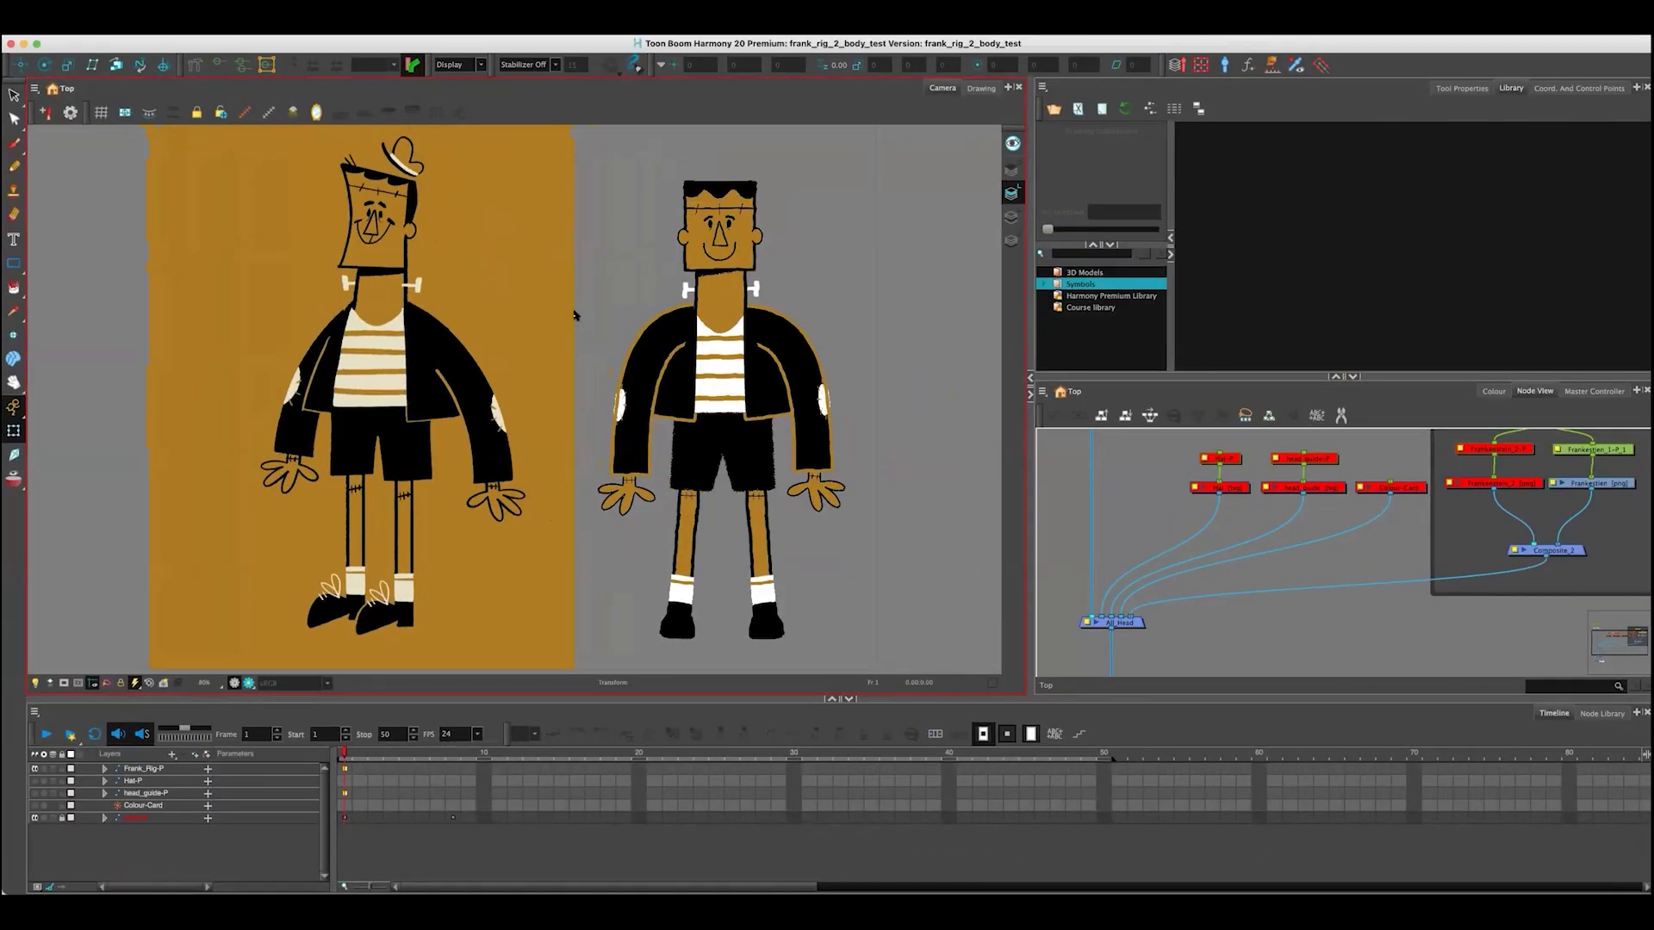
{"action": "mouse_move", "coordinate": [1157, 517]}
{"action": "left_mouse_down"}
{"action": "mouse_move", "coordinate": [1119, 522]}
{"action": "mouse_move", "coordinate": [1129, 561]}
{"action": "mouse_move", "coordinate": [1148, 560]}
{"action": "mouse_move", "coordinate": [1145, 524]}
{"action": "left_mouse_up"}
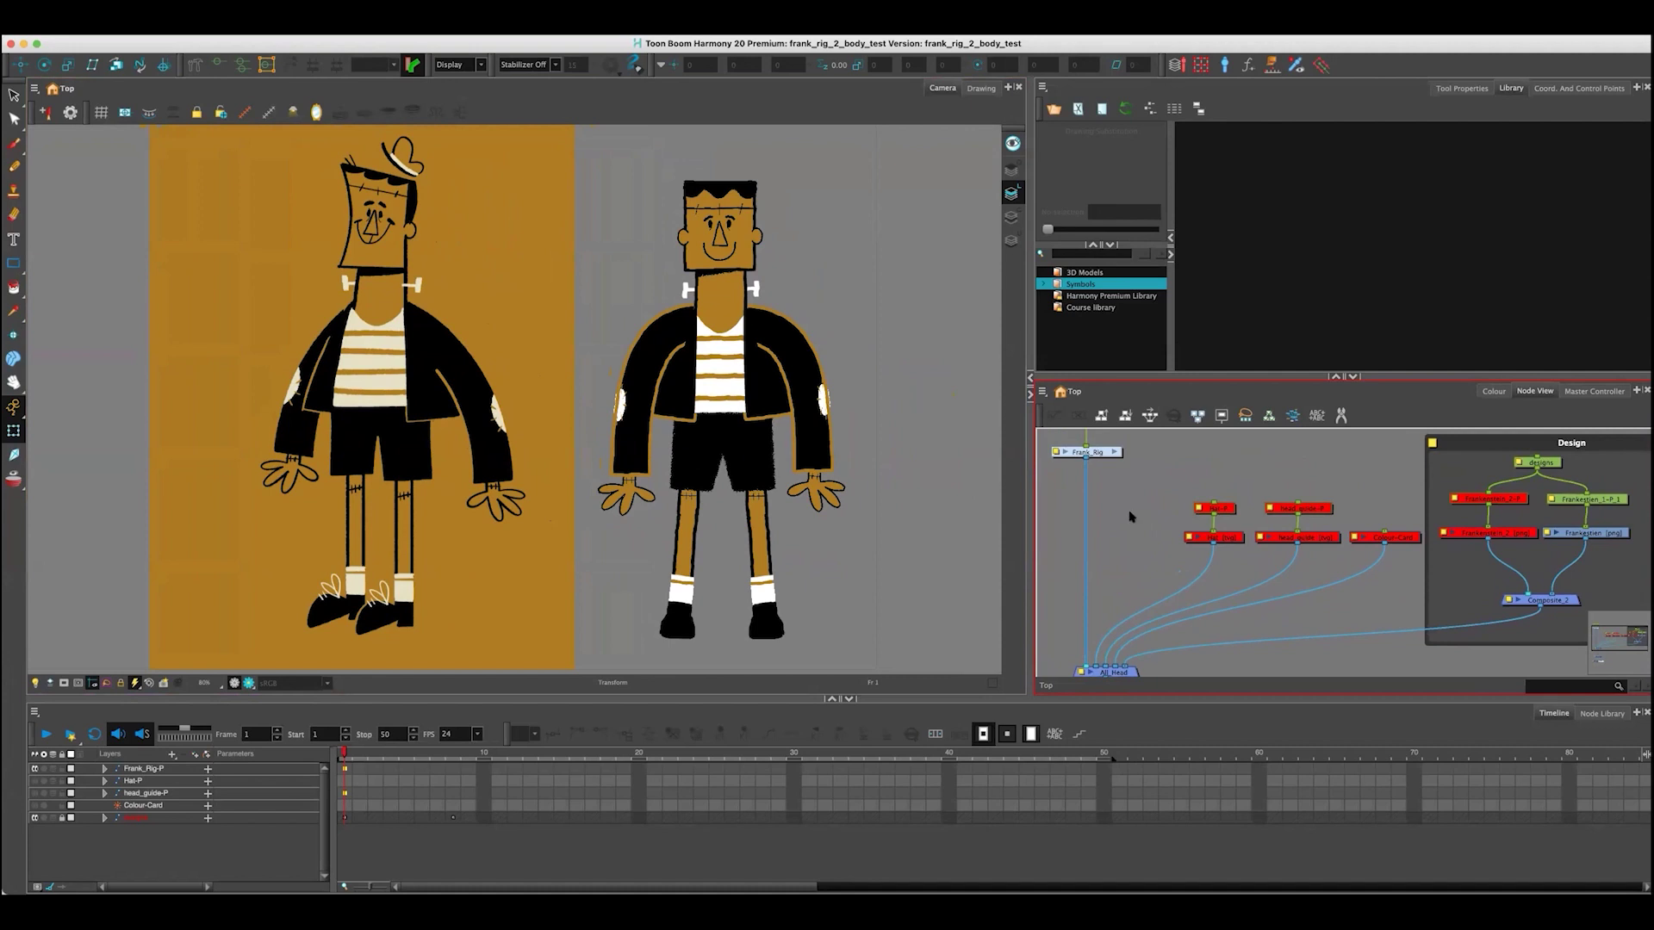
{"action": "left_click_drag", "start_coordinate": [1113, 502], "coordinate": [1112, 498]}
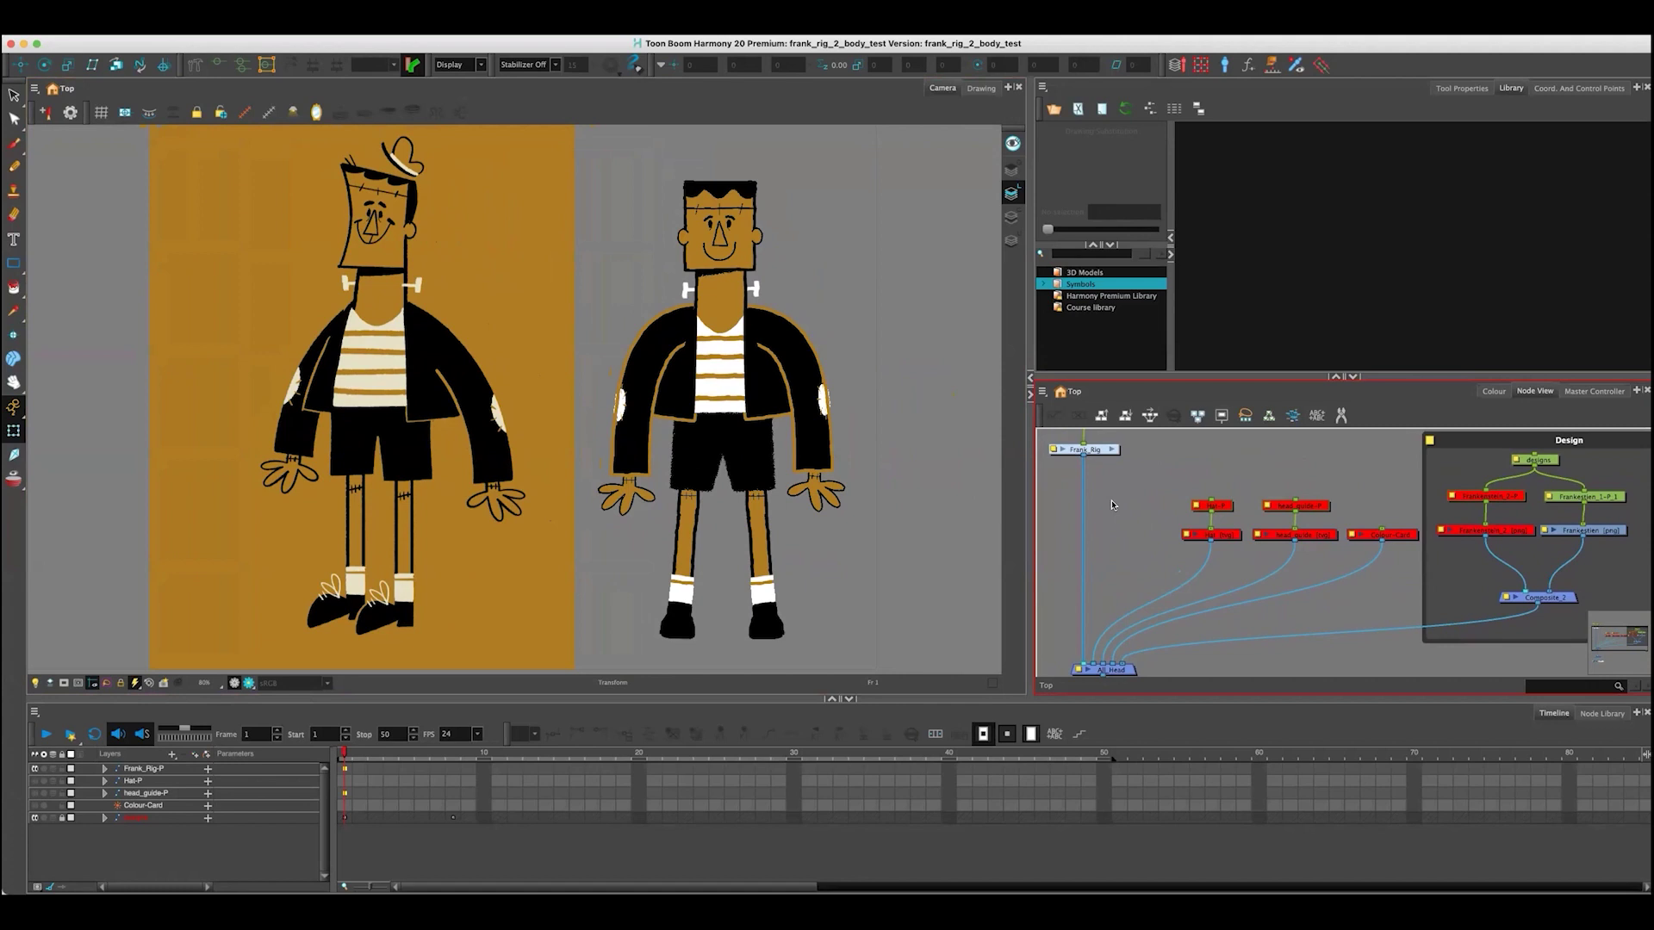
{"action": "left_click_drag", "start_coordinate": [913, 399], "coordinate": [918, 396]}
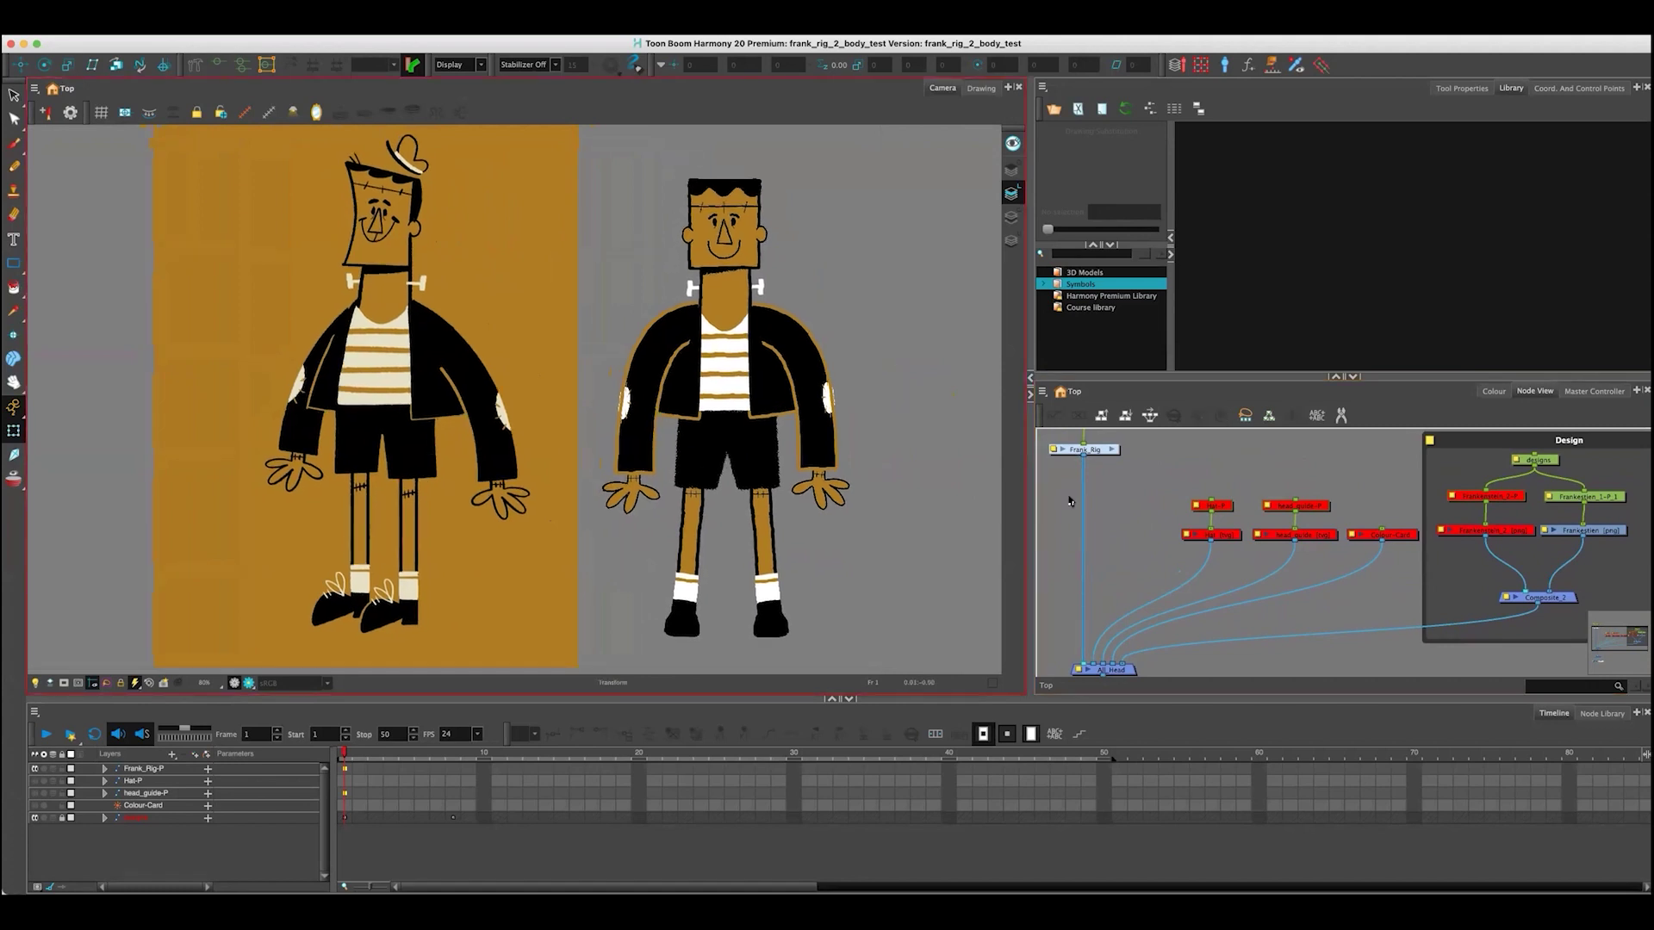
{"action": "left_click_drag", "start_coordinate": [1074, 501], "coordinate": [1062, 496]}
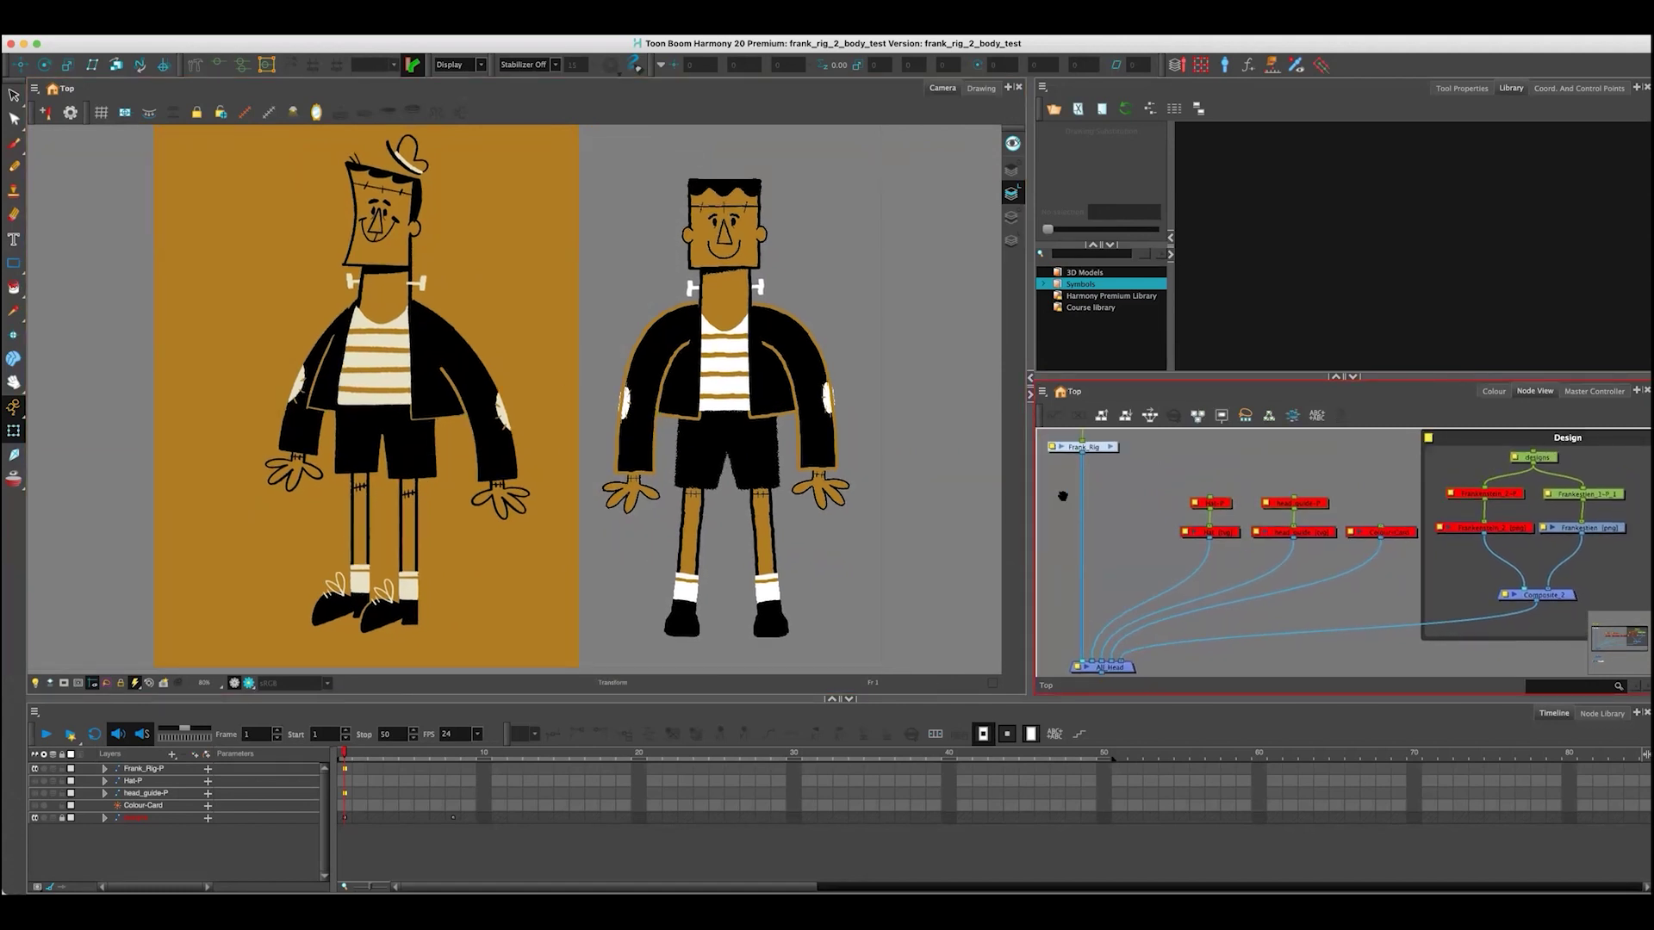
{"action": "left_click_drag", "start_coordinate": [155, 347], "coordinate": [161, 379]}
{"action": "mouse_move", "coordinate": [585, 289]}
{"action": "left_mouse_down"}
{"action": "mouse_move", "coordinate": [506, 311]}
{"action": "mouse_move", "coordinate": [542, 307]}
{"action": "mouse_move", "coordinate": [541, 254]}
{"action": "mouse_move", "coordinate": [562, 302]}
{"action": "mouse_move", "coordinate": [590, 282]}
{"action": "left_mouse_up"}
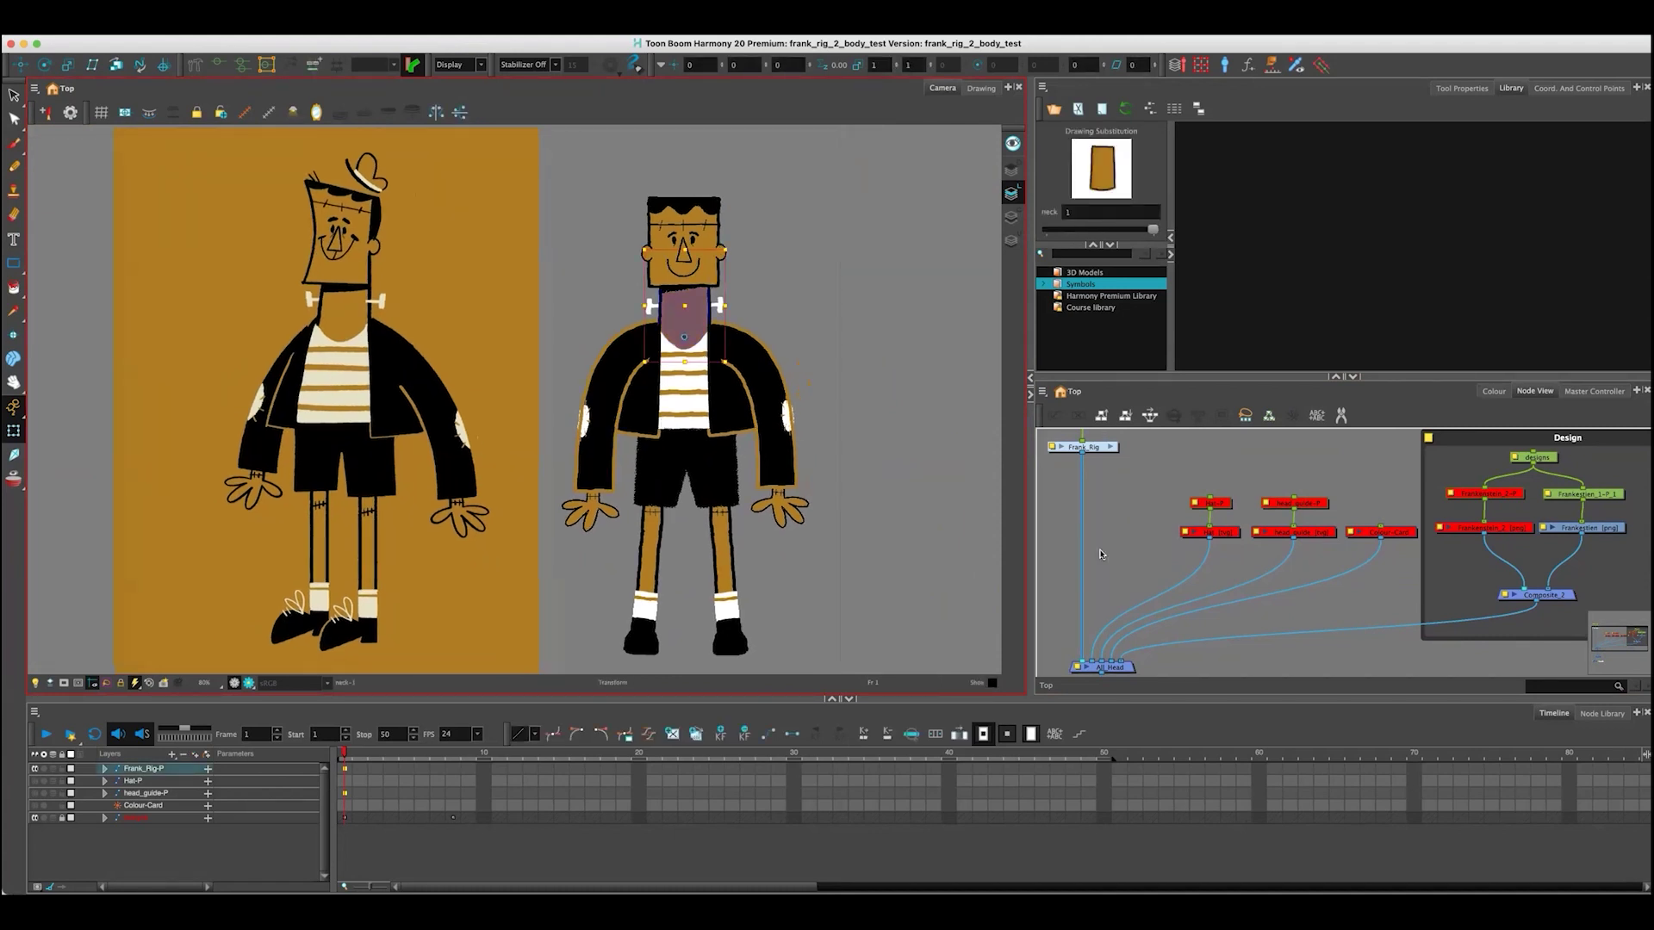
- Enlarge the Node View and enter the Frank_Rig group to show its internal network
{"action": "left_click_drag", "start_coordinate": [1118, 514], "coordinate": [1254, 624]}
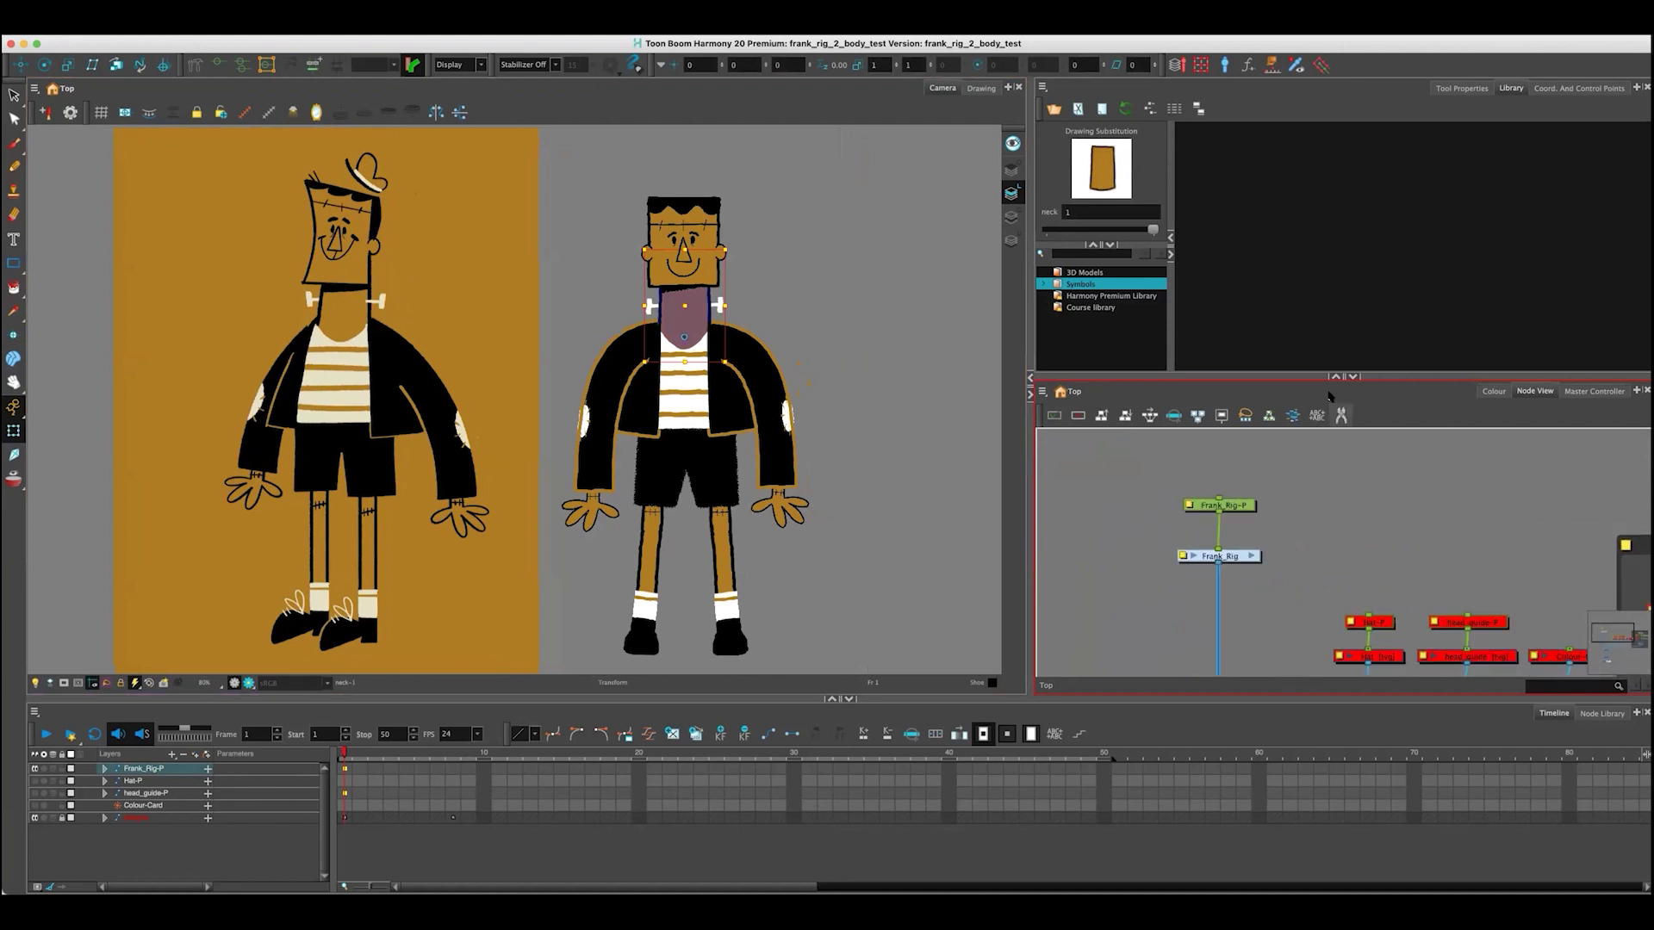
{"action": "left_click", "coordinate": [1337, 375]}
{"action": "left_click_drag", "start_coordinate": [1108, 432], "coordinate": [1196, 460]}
{"action": "scroll", "coordinate": [1192, 357], "scroll_direction": "up", "scroll_amount": 2}
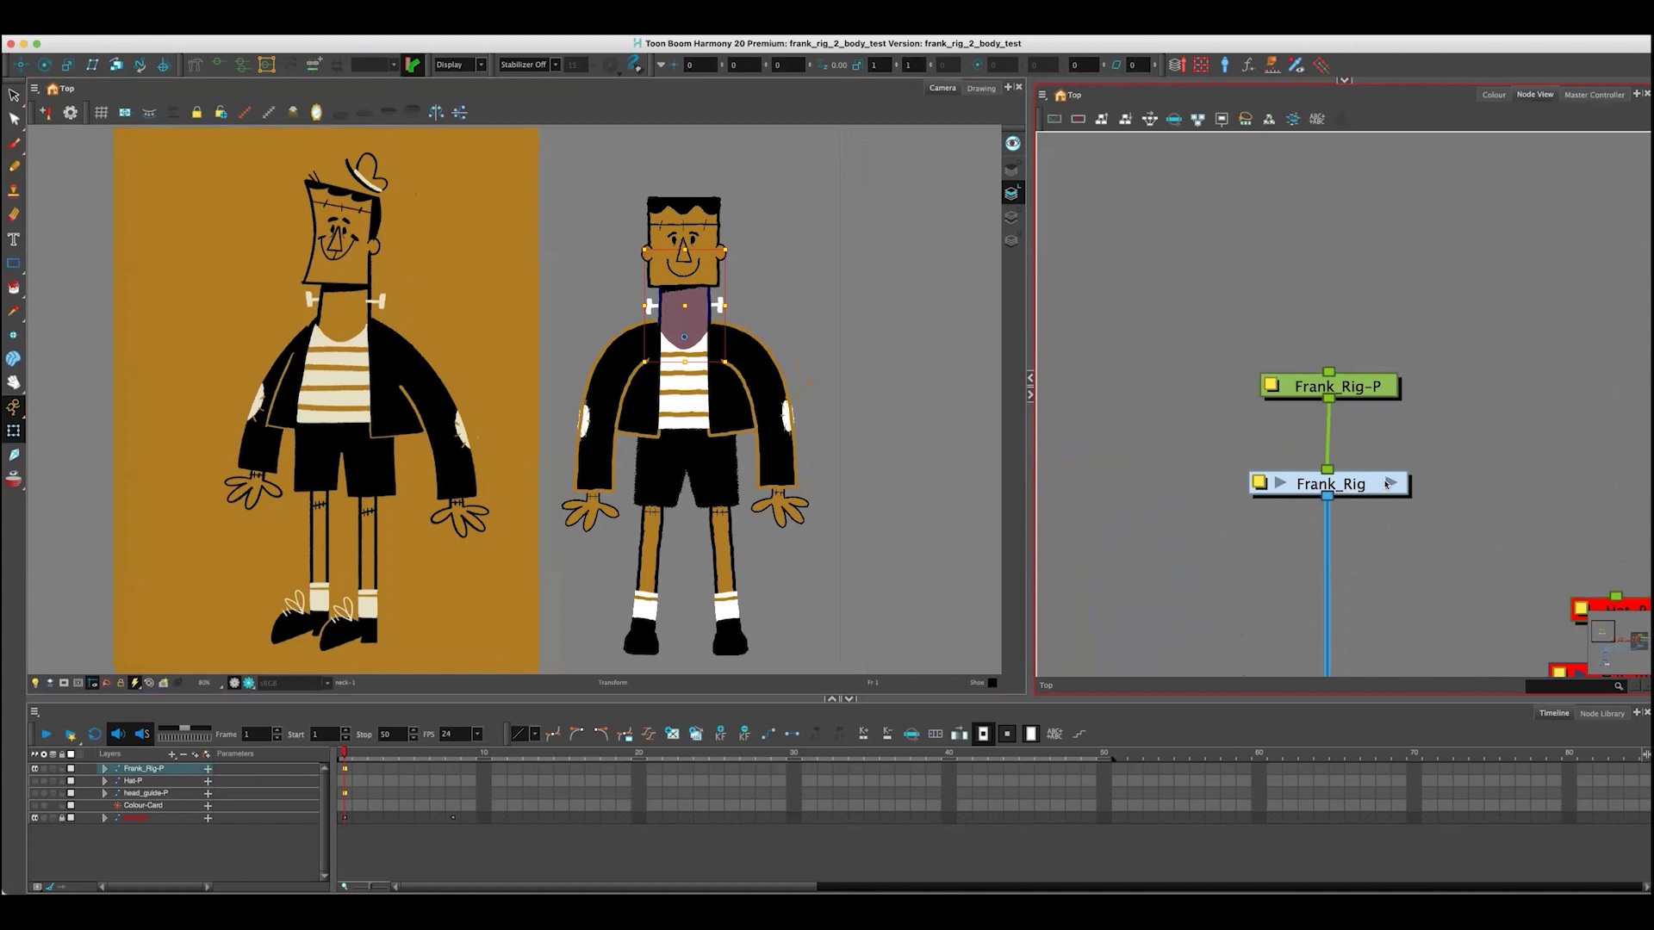
{"action": "left_click", "coordinate": [1389, 487]}
{"action": "left_click_drag", "start_coordinate": [1015, 512], "coordinate": [594, 439]}
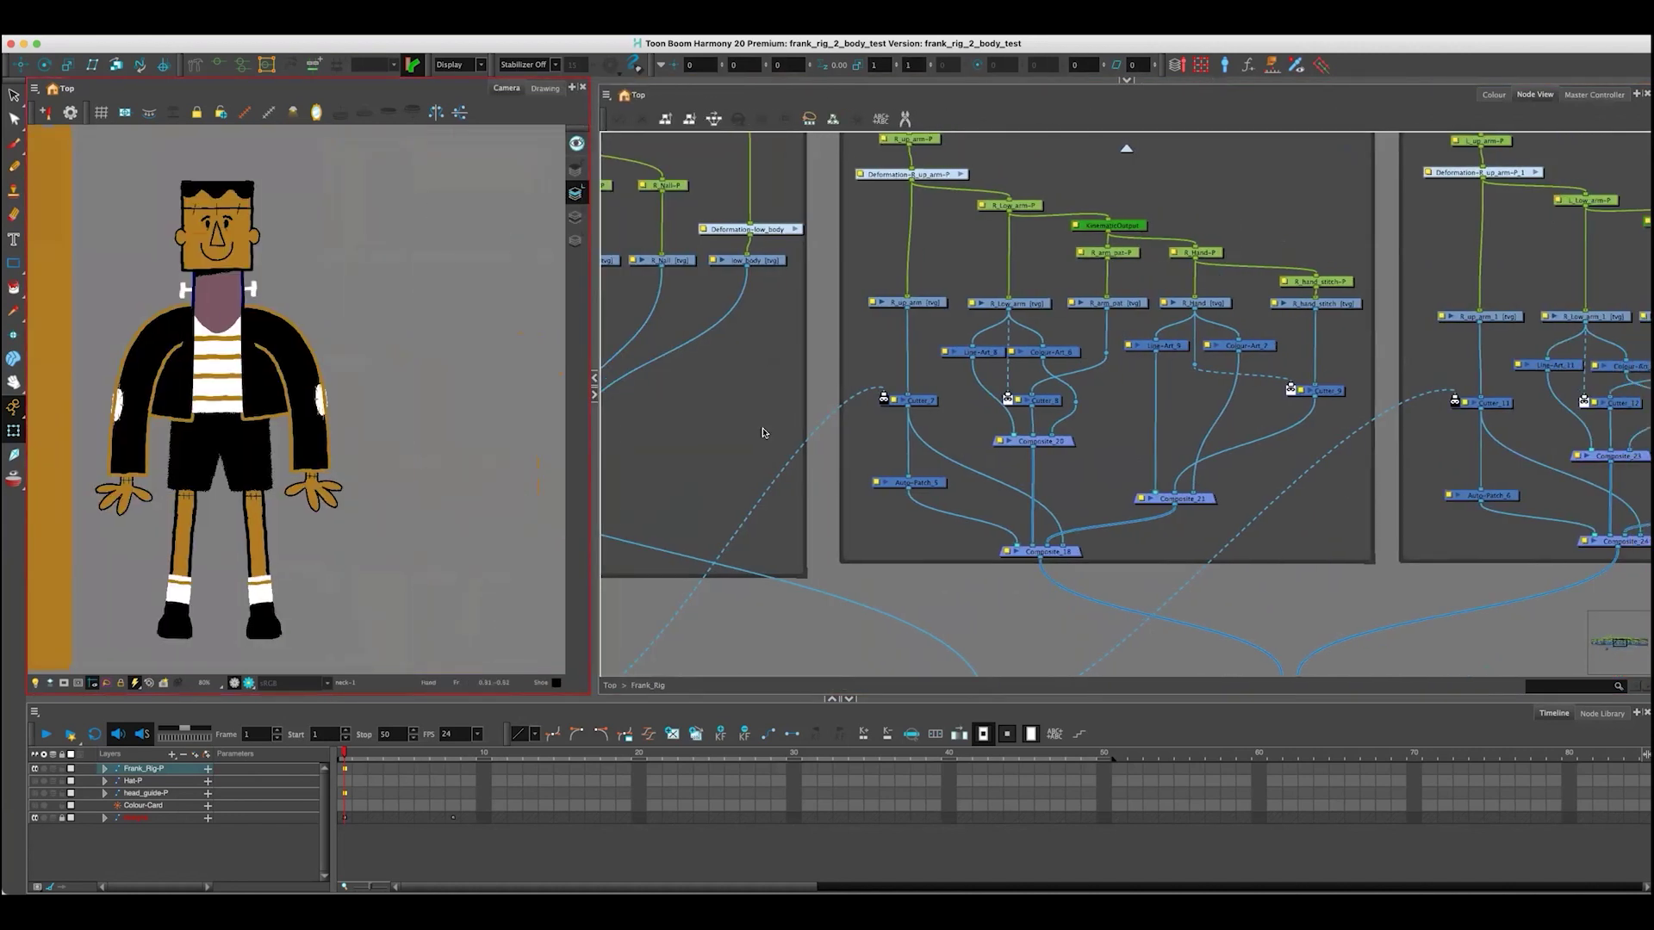
- Examine the Head backdrop's node hierarchy, from the Head peg through the ear, stitch and hair drawings to the composites
{"action": "scroll", "coordinate": [763, 433], "scroll_direction": "down", "scroll_amount": 6}
{"action": "left_click_drag", "start_coordinate": [944, 466], "coordinate": [1290, 540]}
{"action": "left_click_drag", "start_coordinate": [905, 535], "coordinate": [1232, 506]}
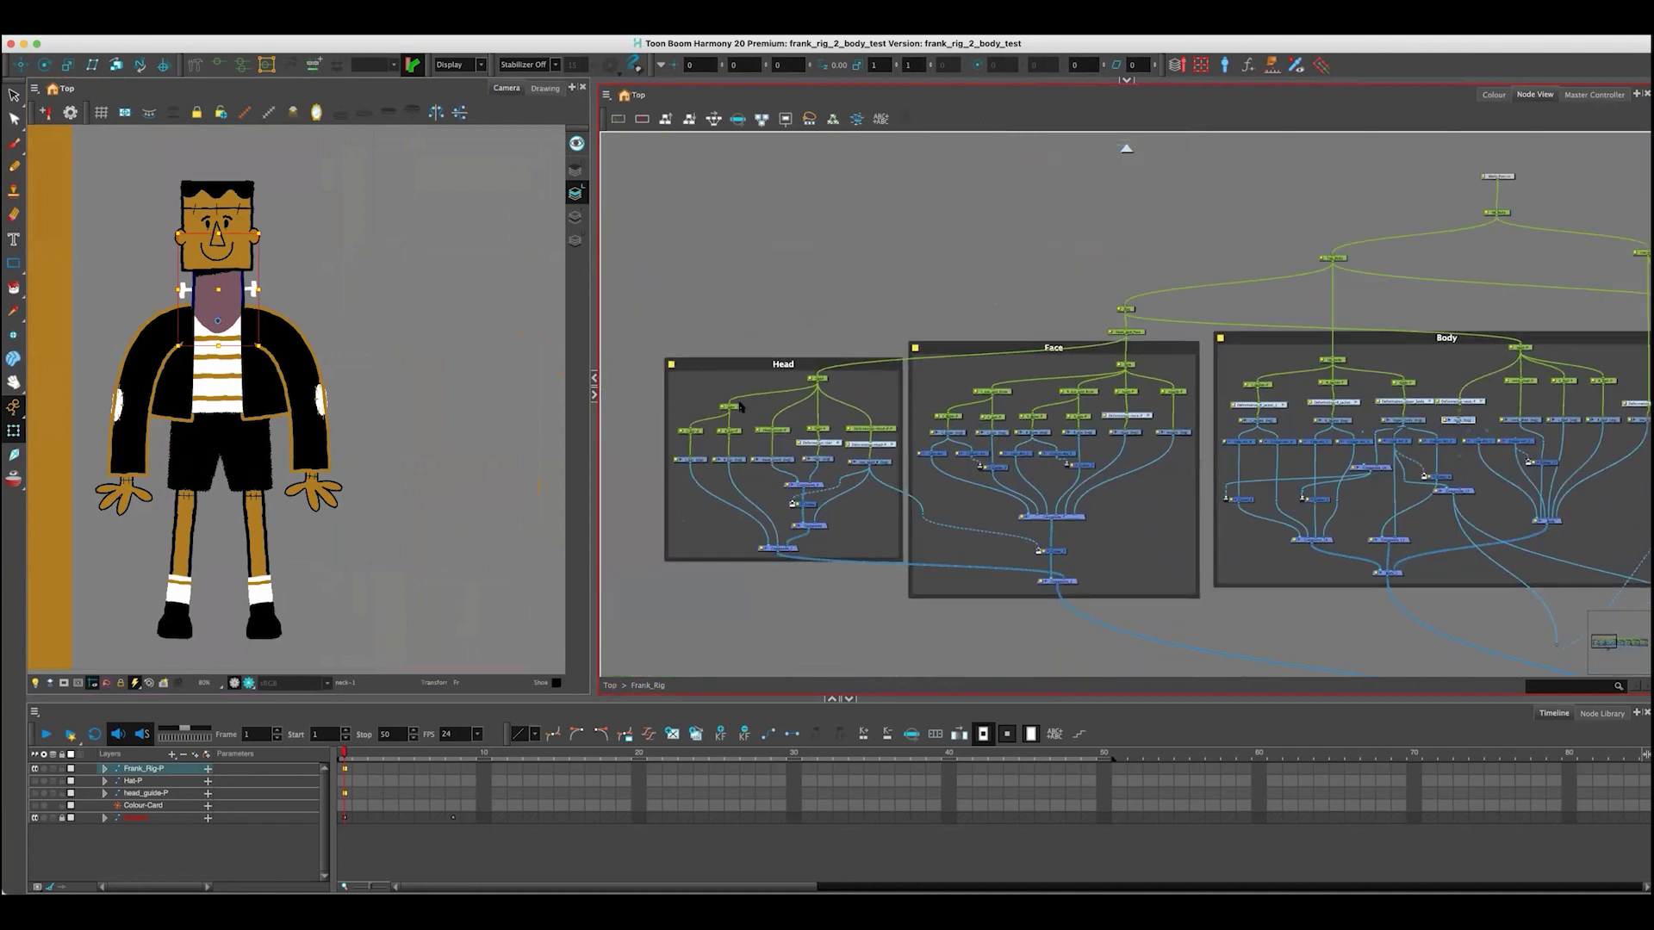
{"action": "scroll", "coordinate": [738, 404], "scroll_direction": "up", "scroll_amount": 5}
{"action": "left_click_drag", "start_coordinate": [722, 518], "coordinate": [864, 443]}
{"action": "scroll", "coordinate": [851, 389], "scroll_direction": "up", "scroll_amount": 1}
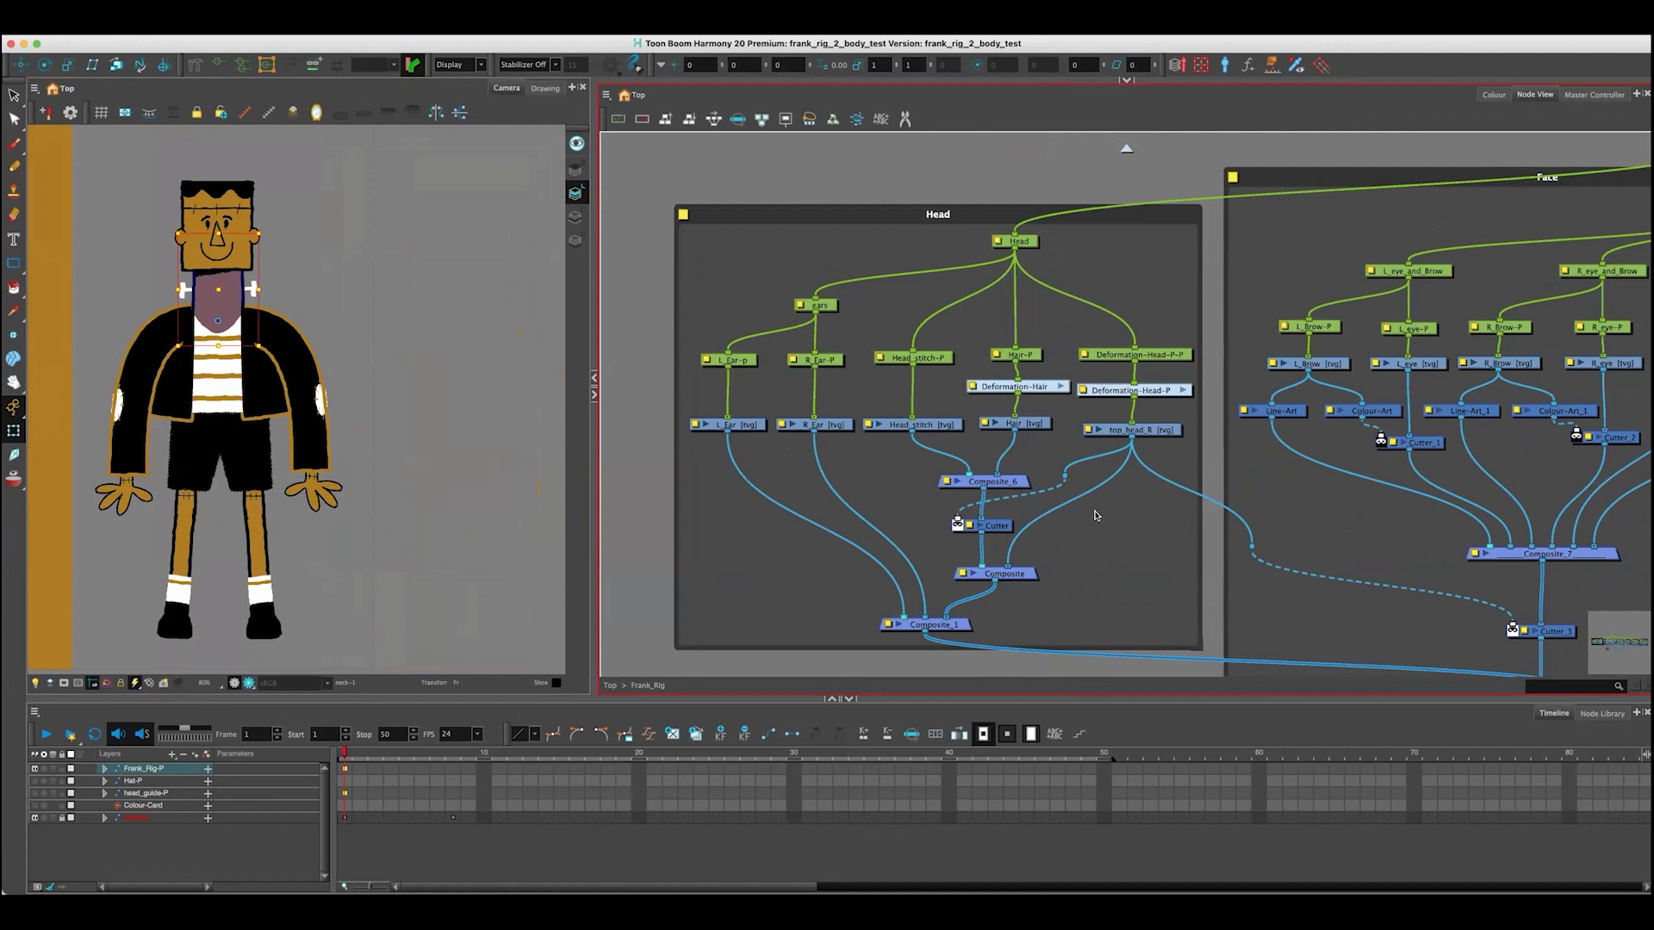
{"action": "left_click_drag", "start_coordinate": [1127, 525], "coordinate": [1272, 504]}
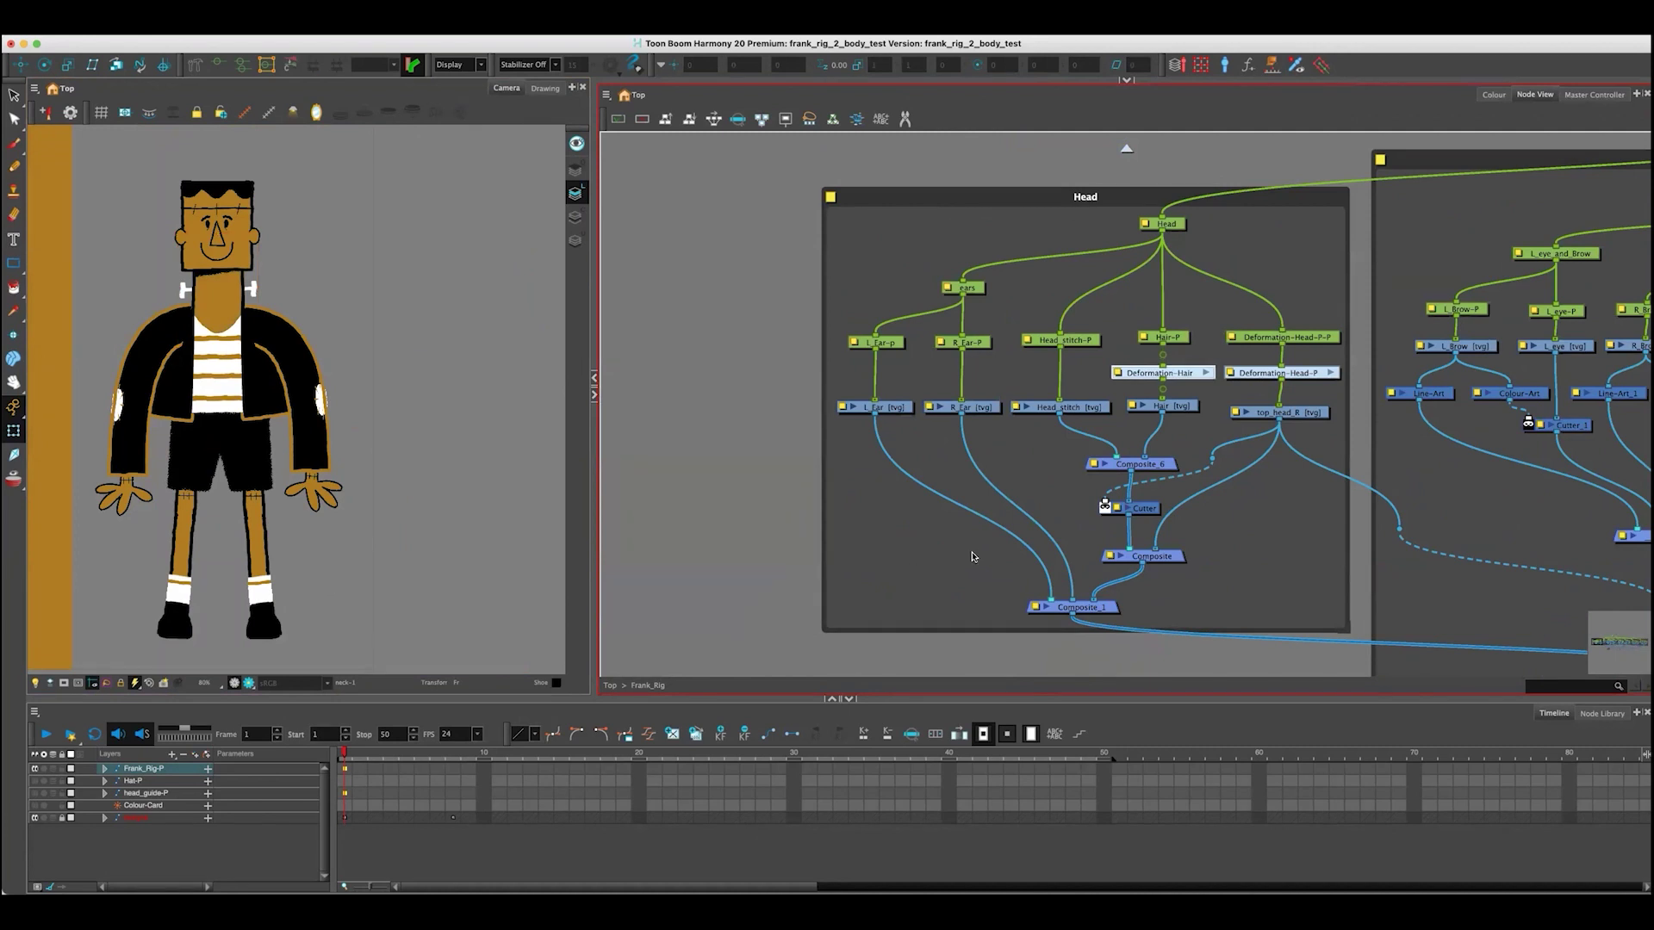
- Examine how the Face backdrop's nodes are organised and connected, along with the Notes backdrop and the neighbouring Head network
{"action": "scroll", "coordinate": [687, 491], "scroll_direction": "down", "scroll_amount": 5}
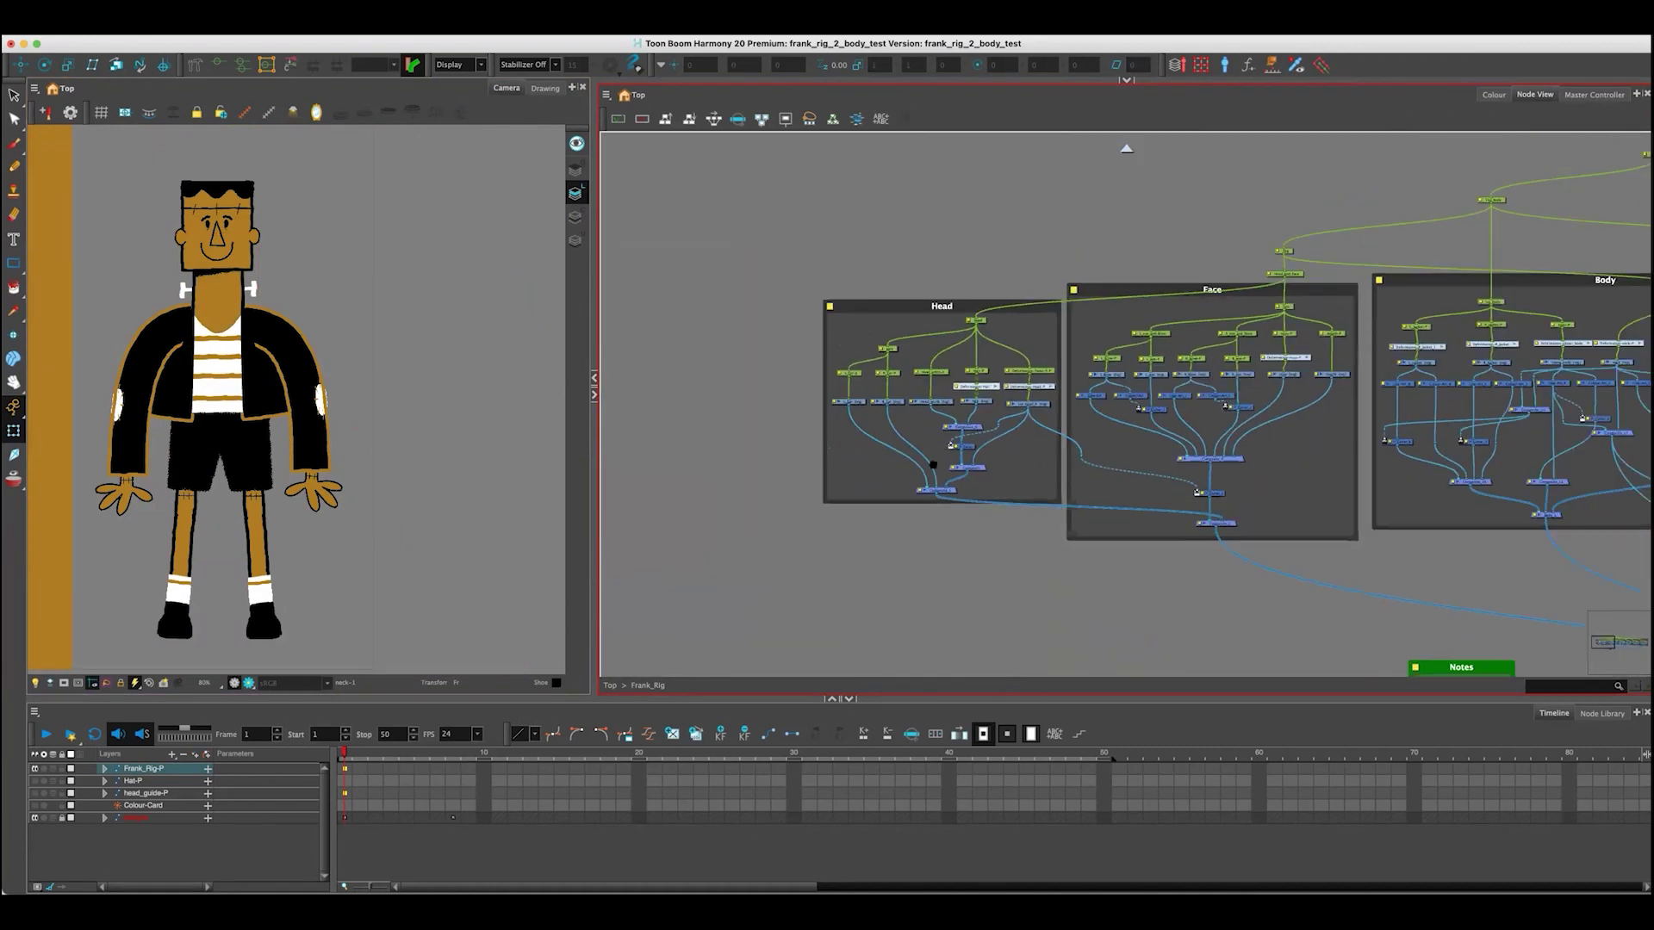
{"action": "scroll", "coordinate": [1082, 474], "scroll_direction": "up", "scroll_amount": 2}
{"action": "scroll", "coordinate": [1083, 474], "scroll_direction": "down", "scroll_amount": 3}
{"action": "scroll", "coordinate": [936, 477], "scroll_direction": "up", "scroll_amount": 1}
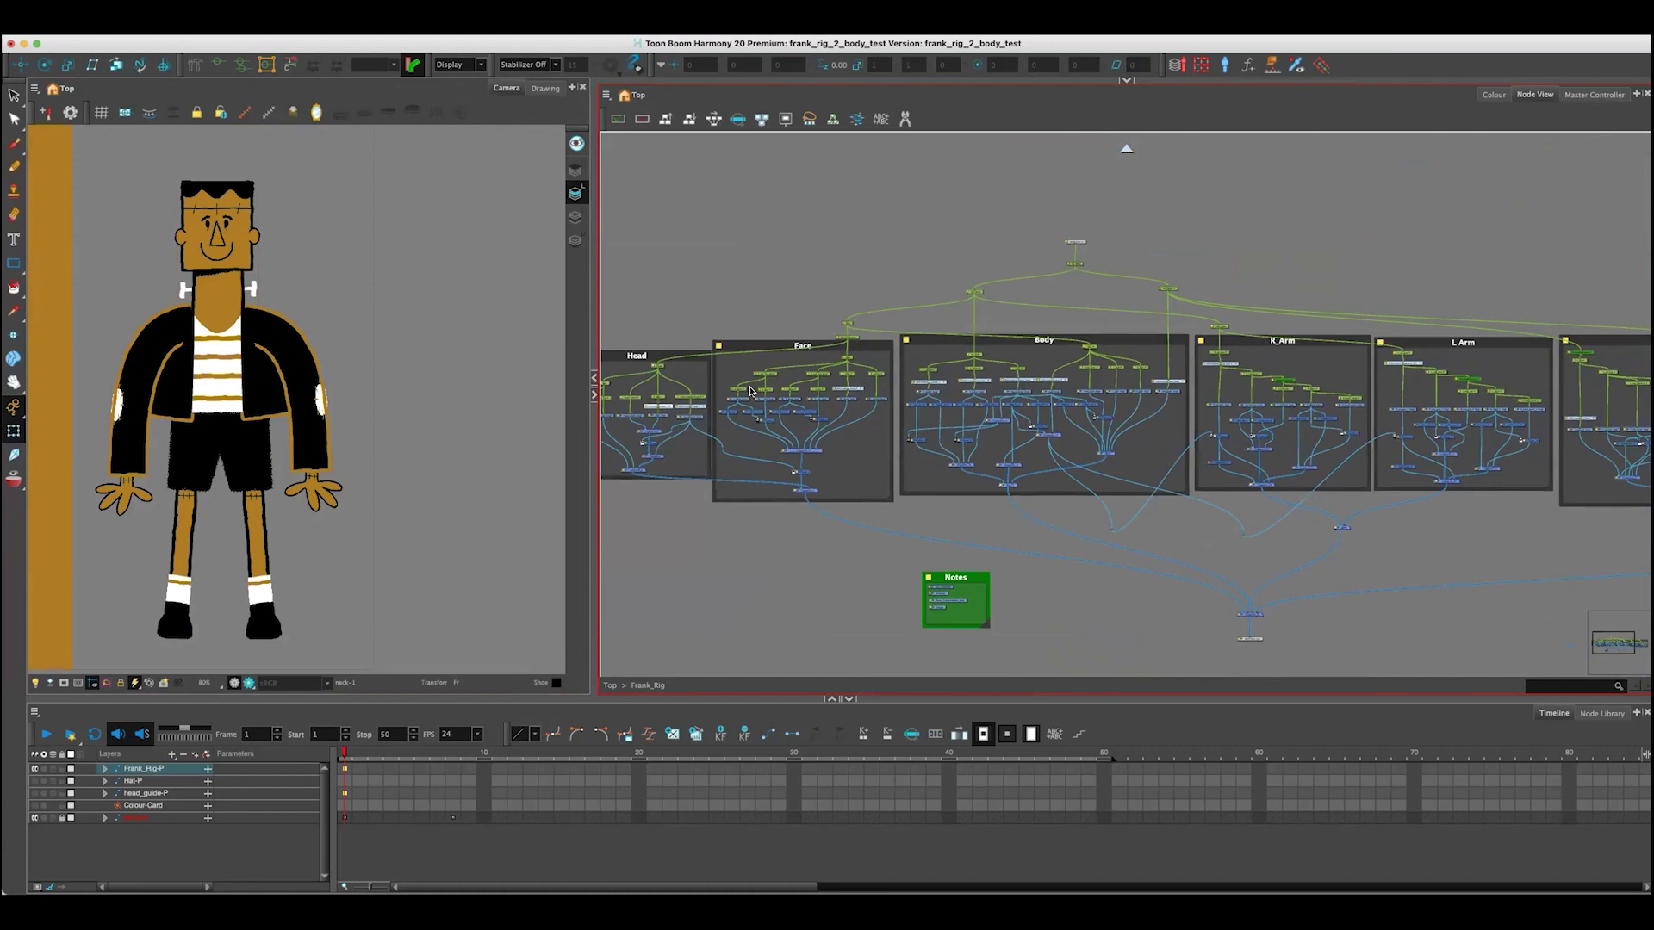
{"action": "scroll", "coordinate": [750, 390], "scroll_direction": "up", "scroll_amount": 5}
{"action": "scroll", "coordinate": [799, 325], "scroll_direction": "left", "scroll_amount": 3}
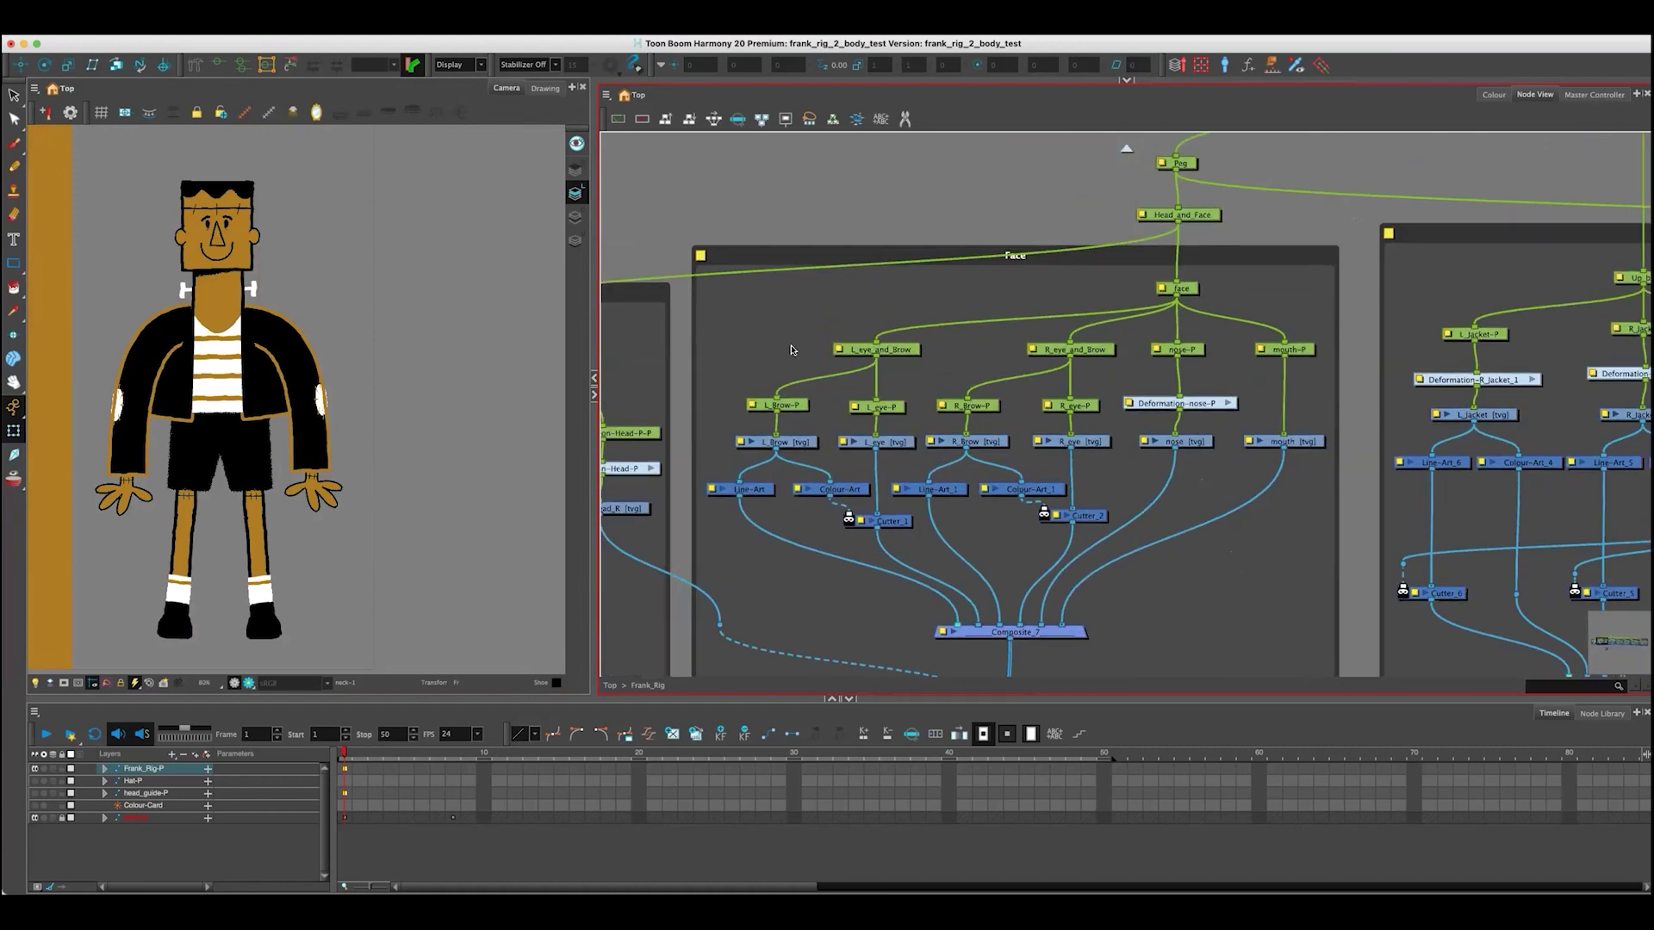
{"action": "scroll", "coordinate": [898, 669], "scroll_direction": "down", "scroll_amount": 10}
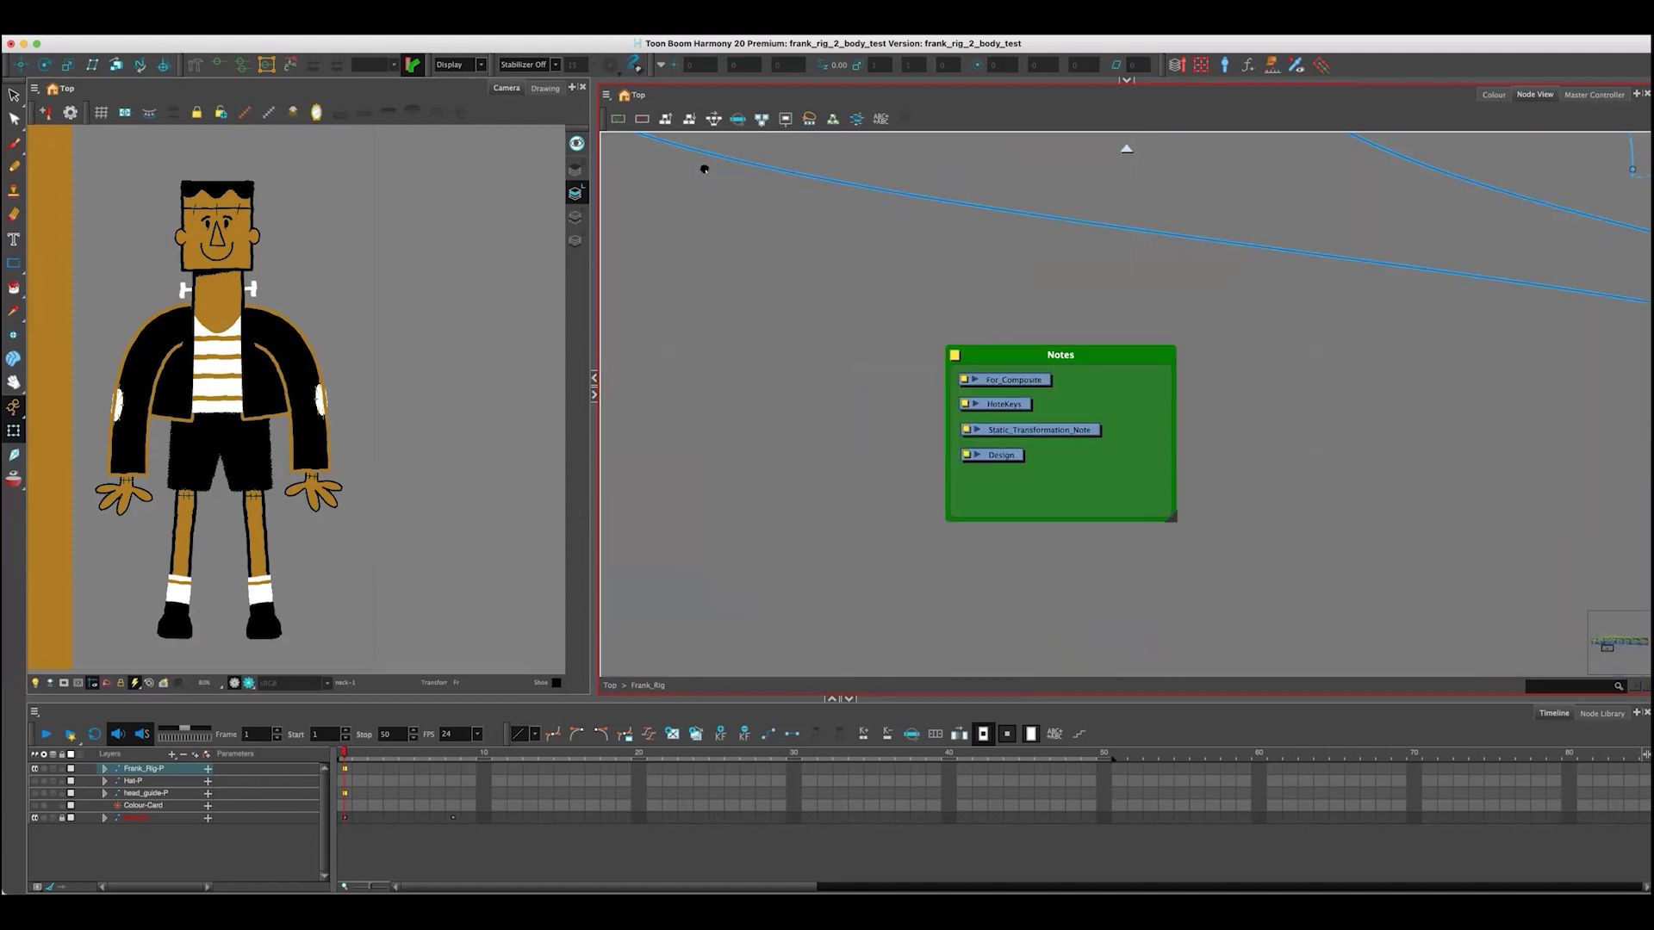
{"action": "scroll", "coordinate": [712, 176], "scroll_direction": "up", "scroll_amount": 10}
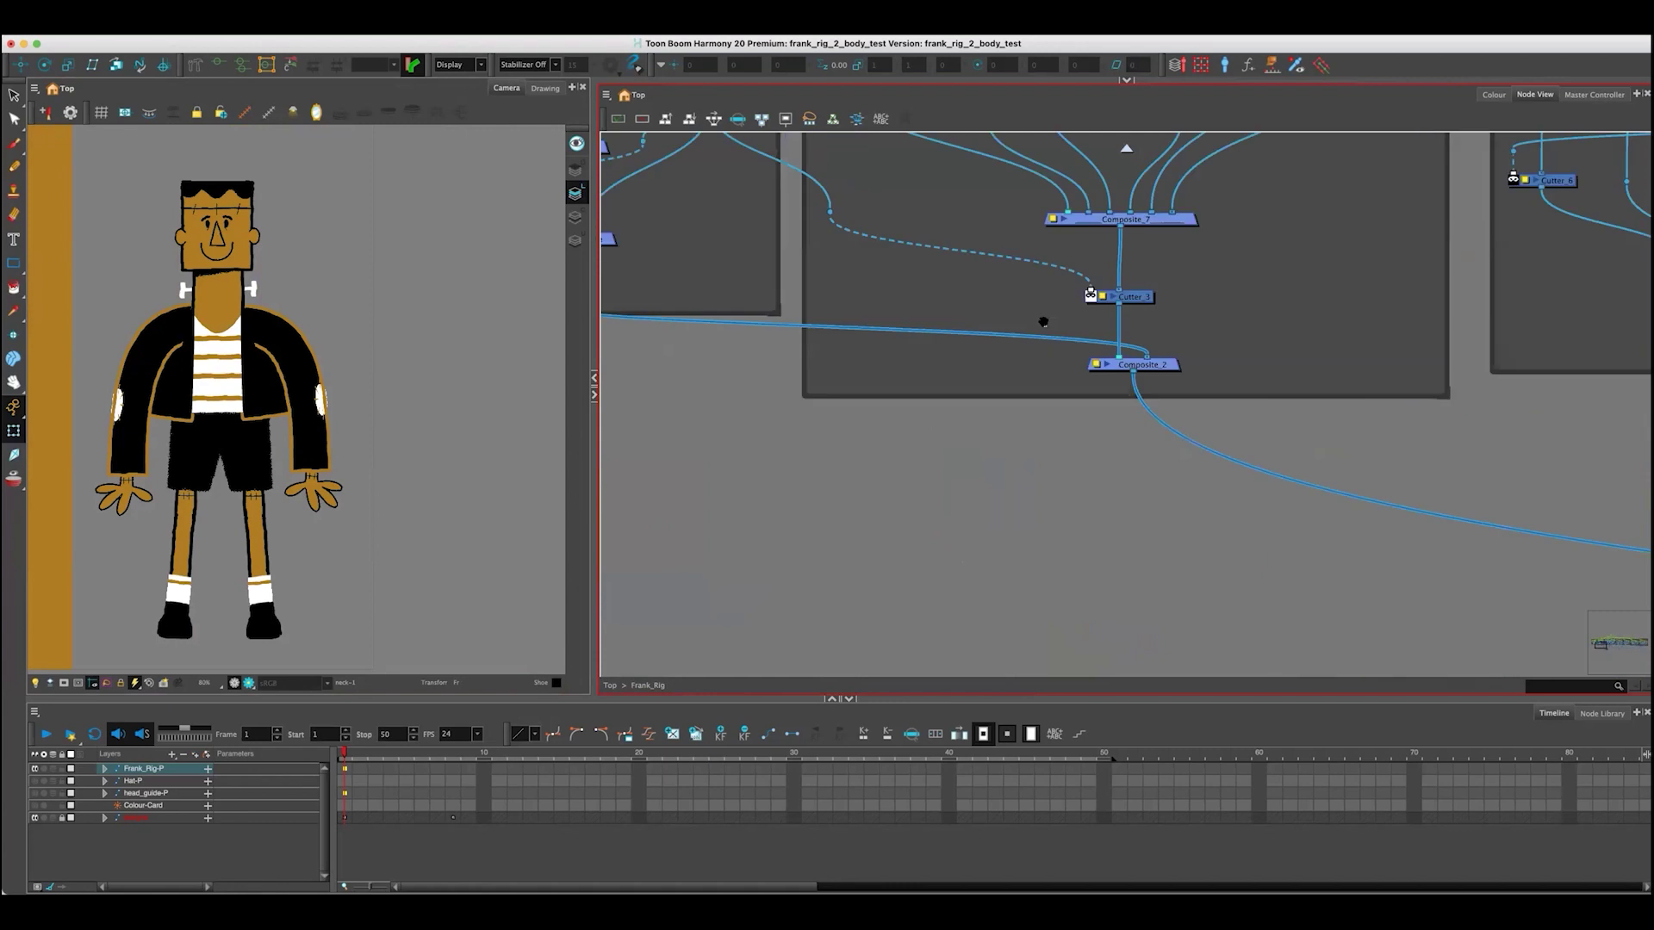
{"action": "scroll", "coordinate": [674, 363], "scroll_direction": "up", "scroll_amount": 8}
{"action": "scroll", "coordinate": [674, 364], "scroll_direction": "left", "scroll_amount": 8}
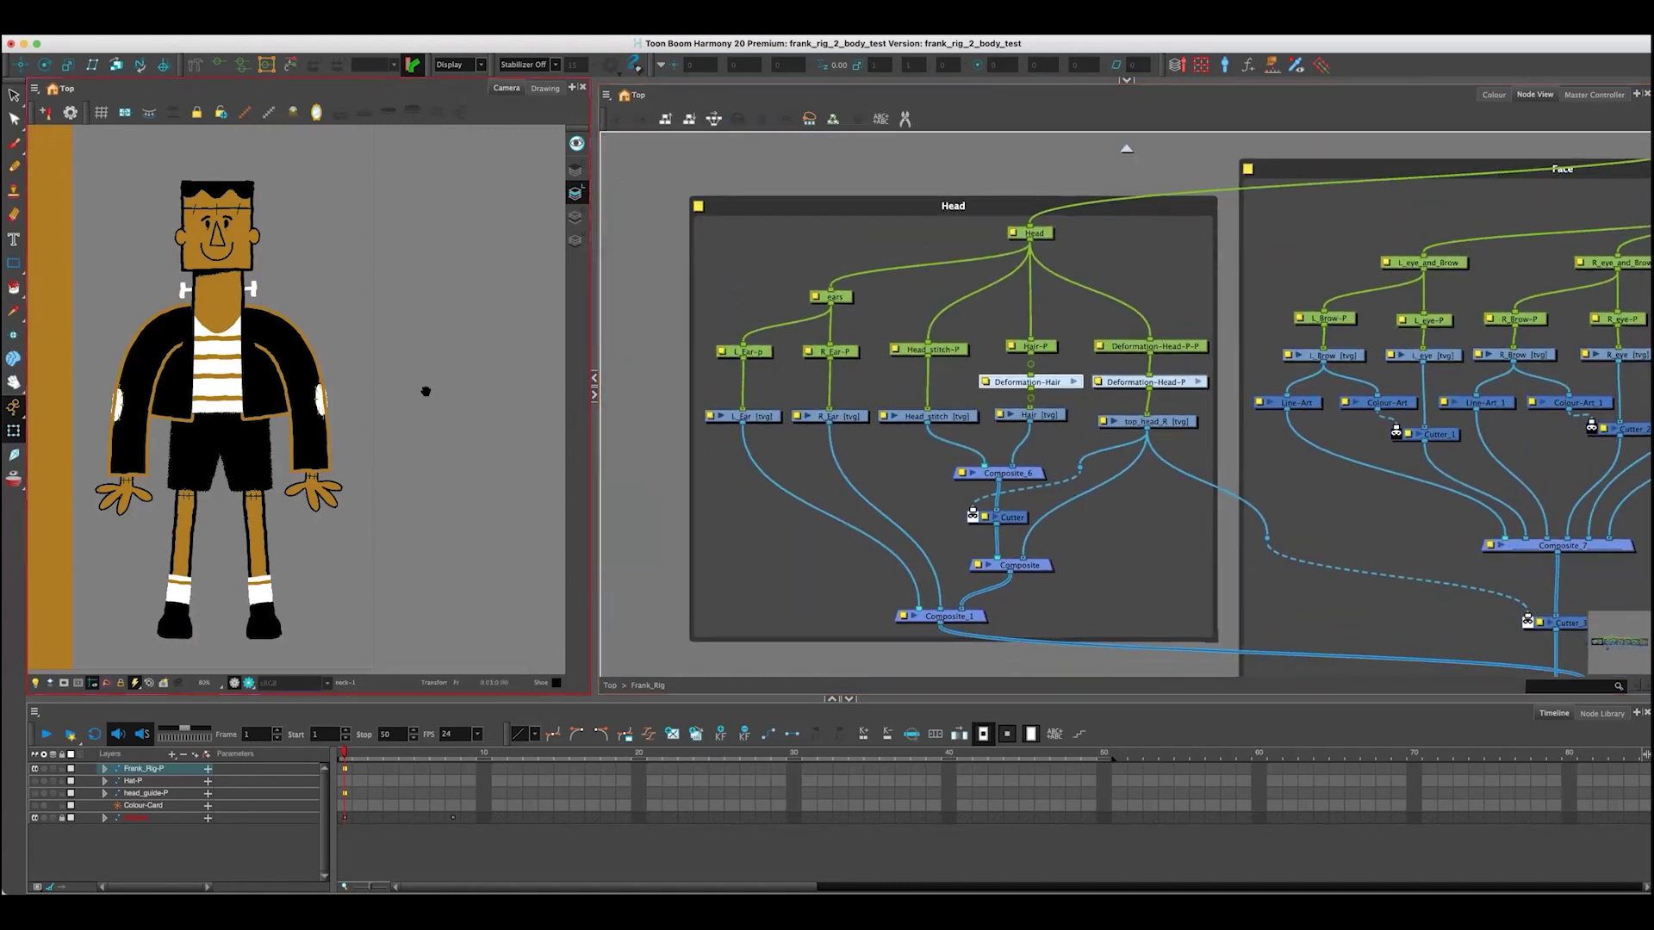
- Shrink the timeline to give the Camera and Node View more height, and frame the front-facing character larger in the Camera view
{"action": "scroll", "coordinate": [423, 391], "scroll_direction": "left", "scroll_amount": 5}
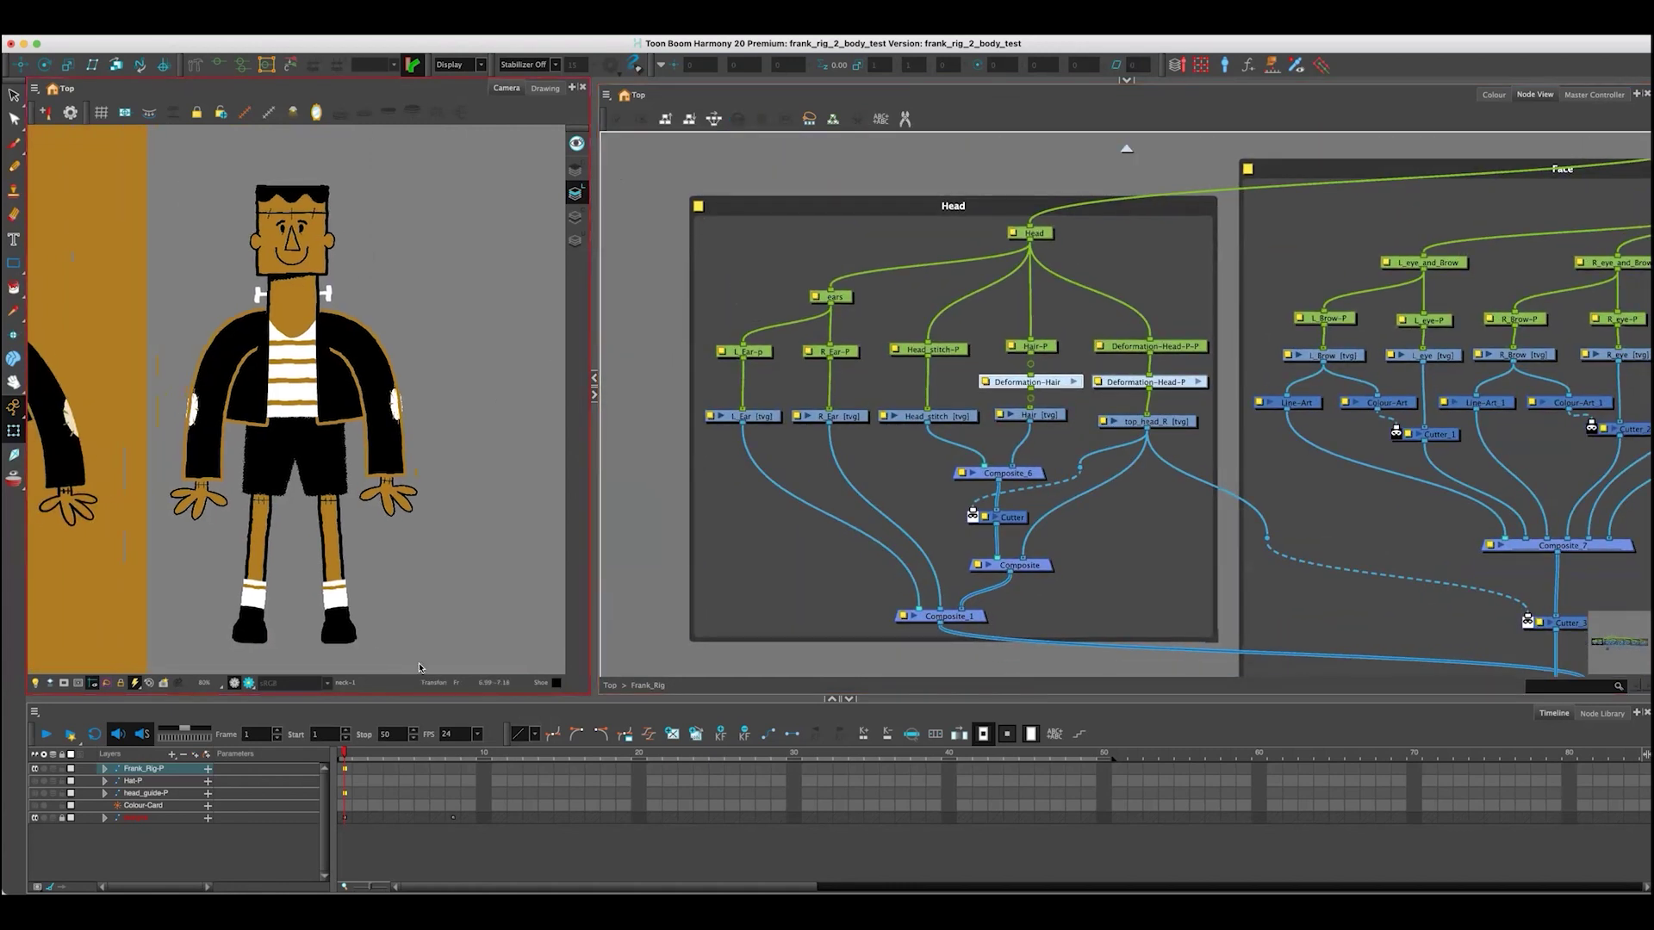
{"action": "left_click", "coordinate": [409, 723]}
{"action": "left_click_drag", "start_coordinate": [402, 717], "coordinate": [402, 780]}
{"action": "key", "text": "2"}
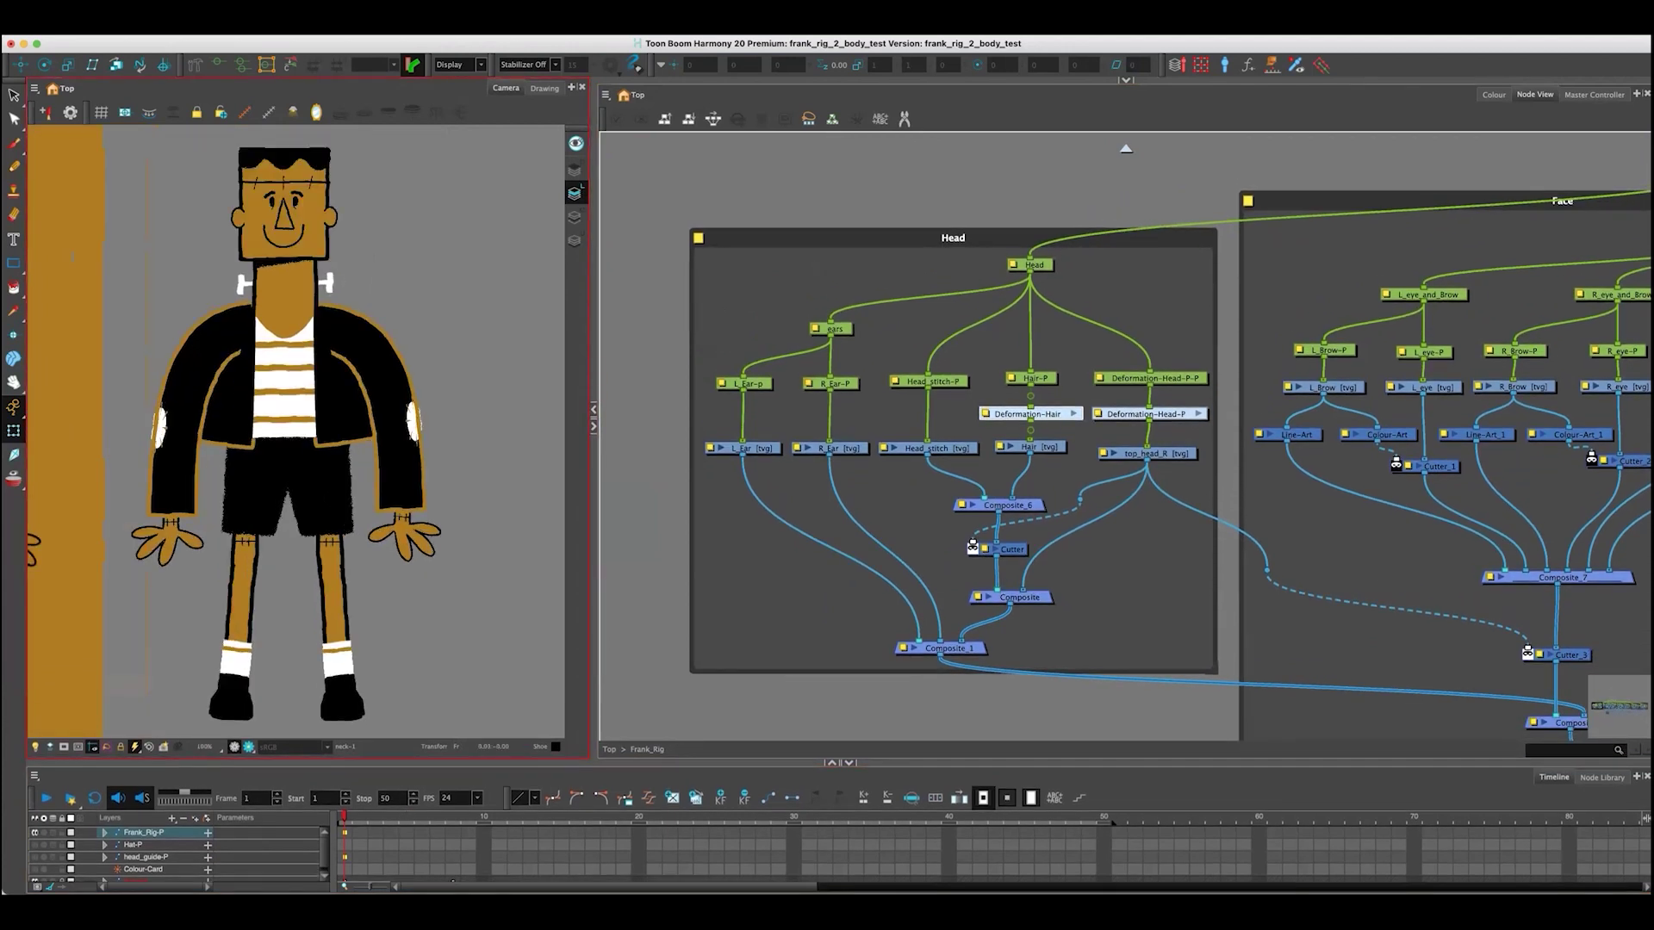
{"action": "left_click_drag", "start_coordinate": [434, 530], "coordinate": [438, 529]}
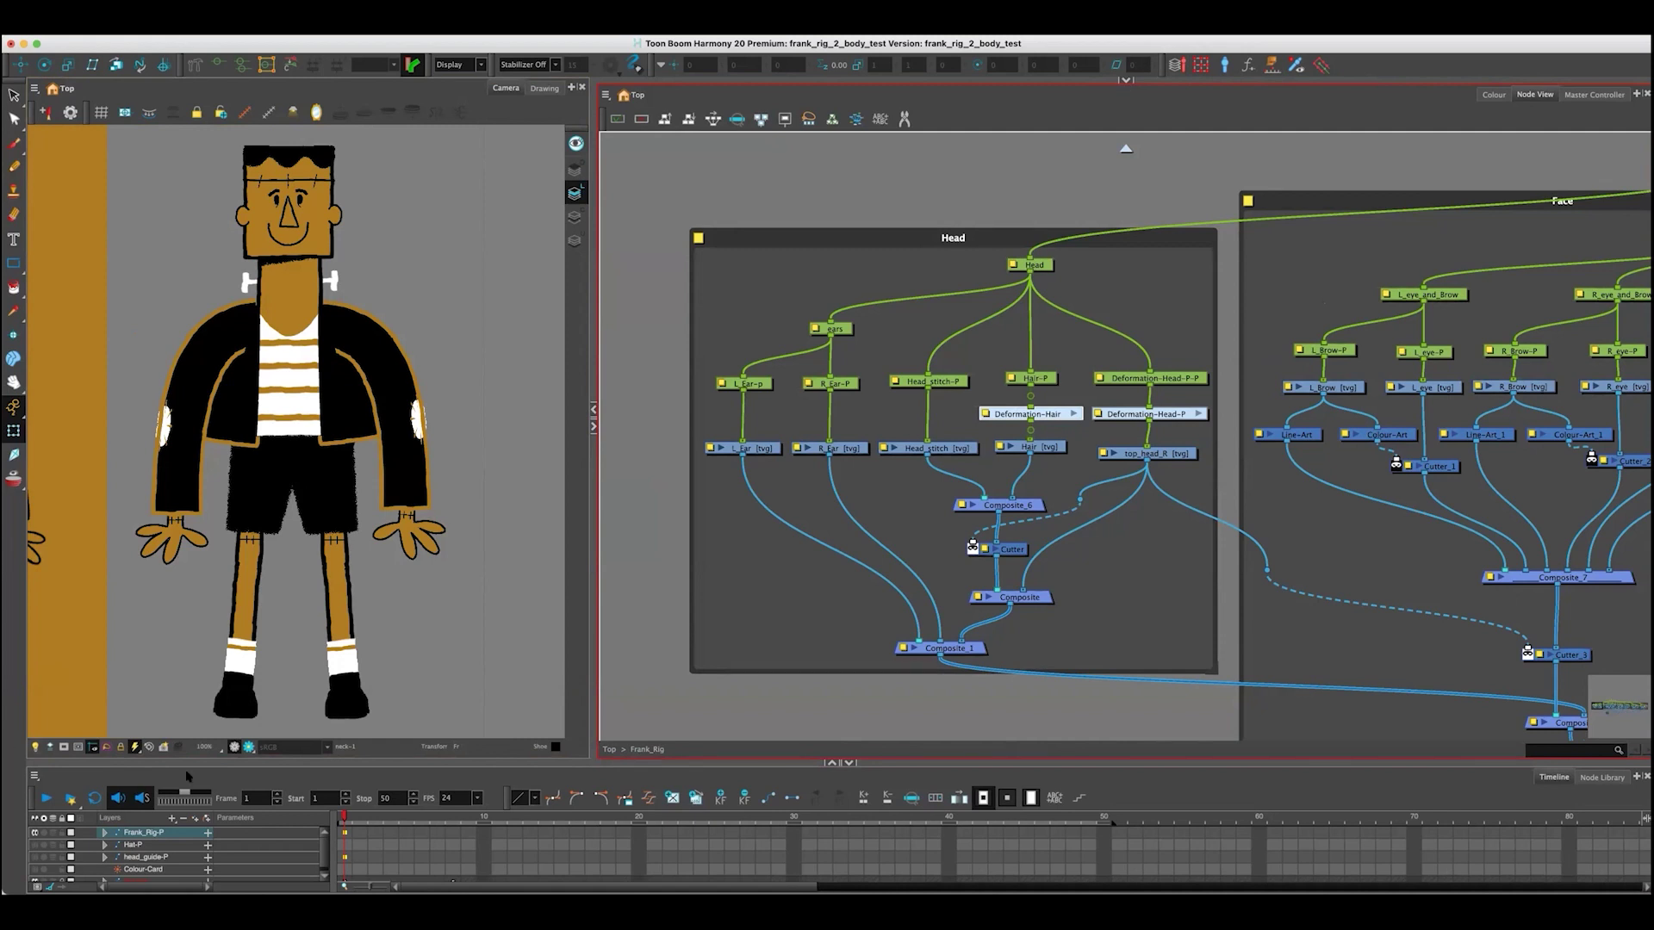
- Enlarge the timeline, expand all Frank_Rig-P layers, and examine the layer stack from the head down to the face parts
{"action": "left_click_drag", "start_coordinate": [183, 757], "coordinate": [191, 471]}
{"action": "key", "text": "o"}
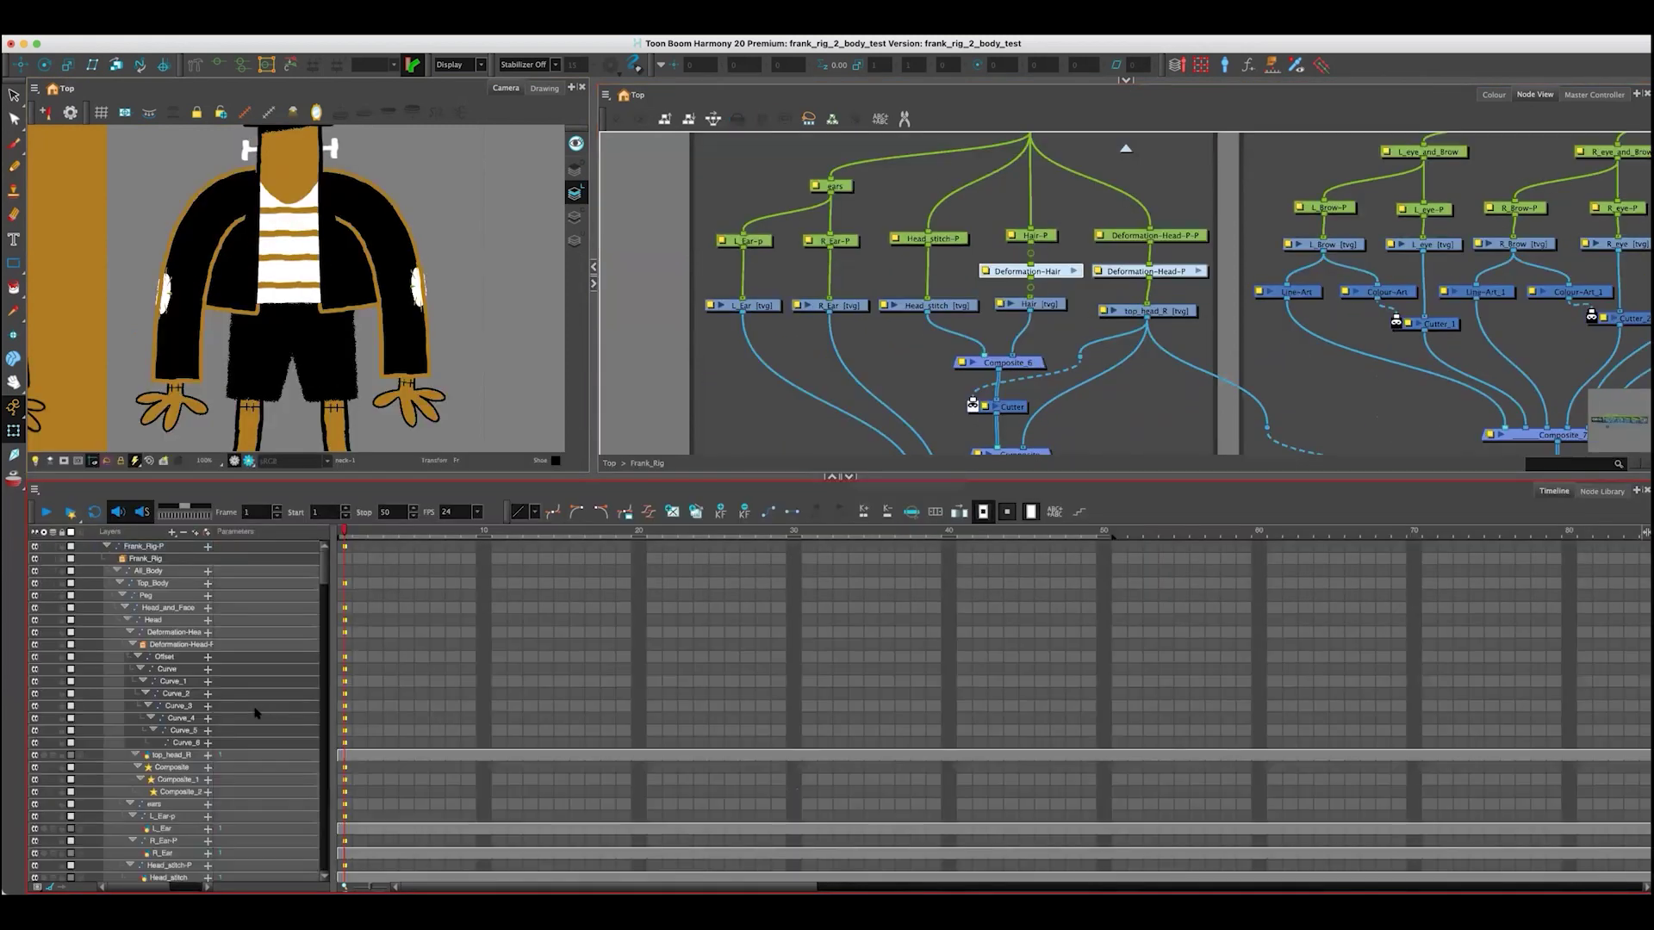
{"action": "scroll", "coordinate": [253, 712], "scroll_direction": "down", "scroll_amount": 1}
{"action": "scroll", "coordinate": [253, 711], "scroll_direction": "down", "scroll_amount": 5}
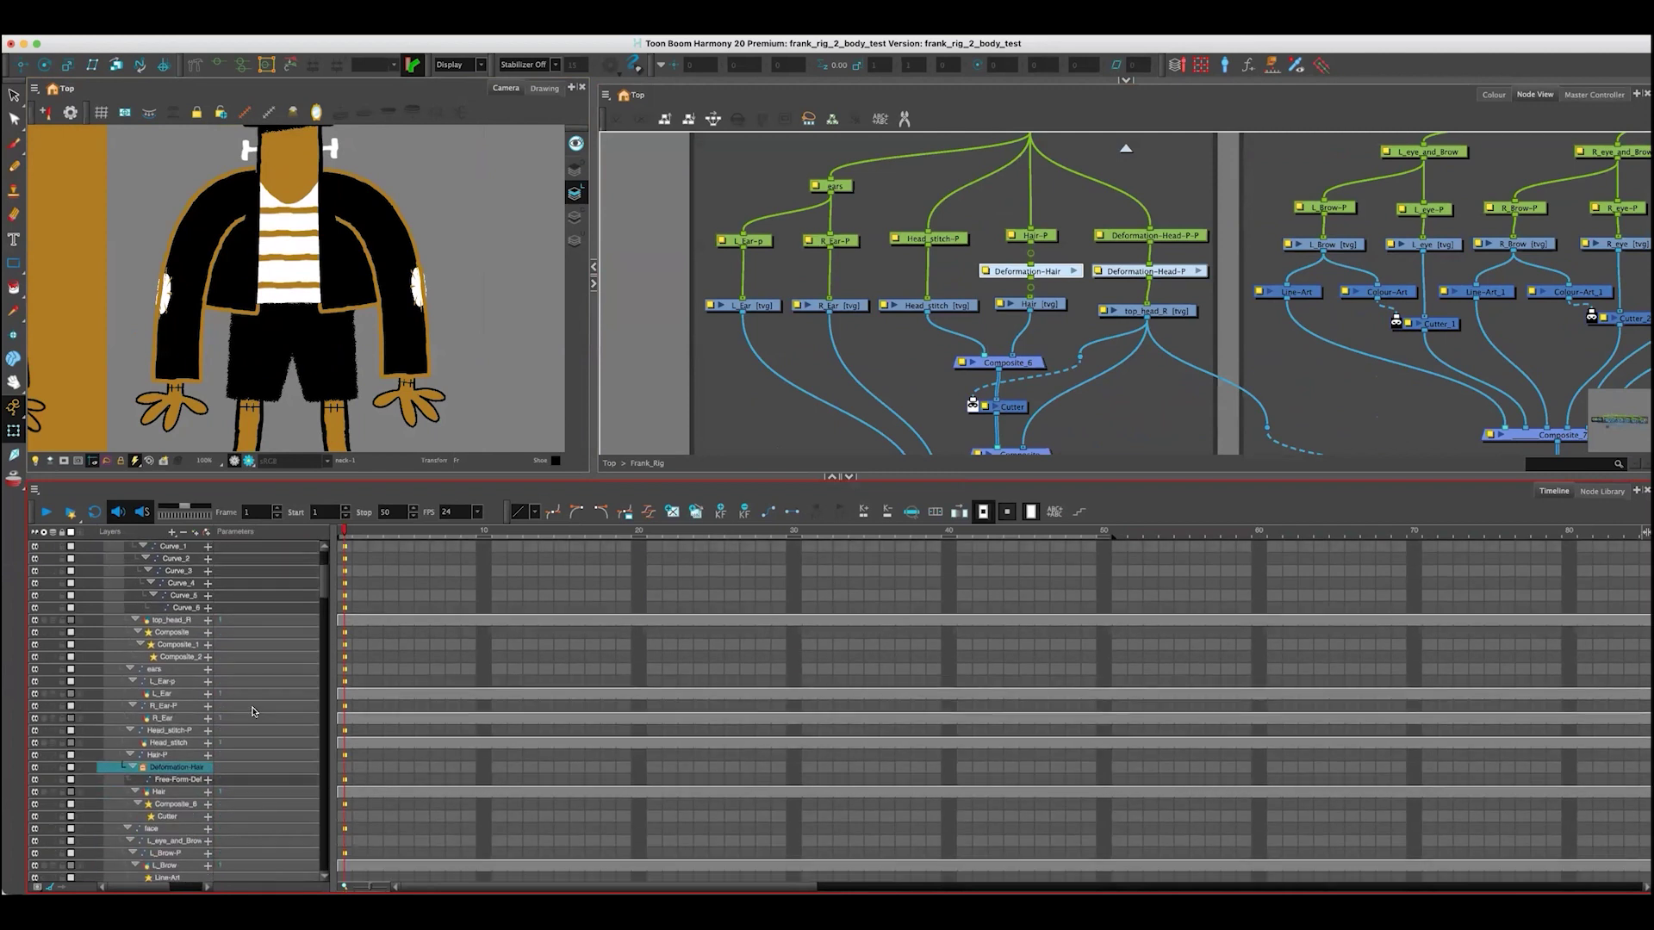
{"action": "scroll", "coordinate": [253, 712], "scroll_direction": "down", "scroll_amount": 4}
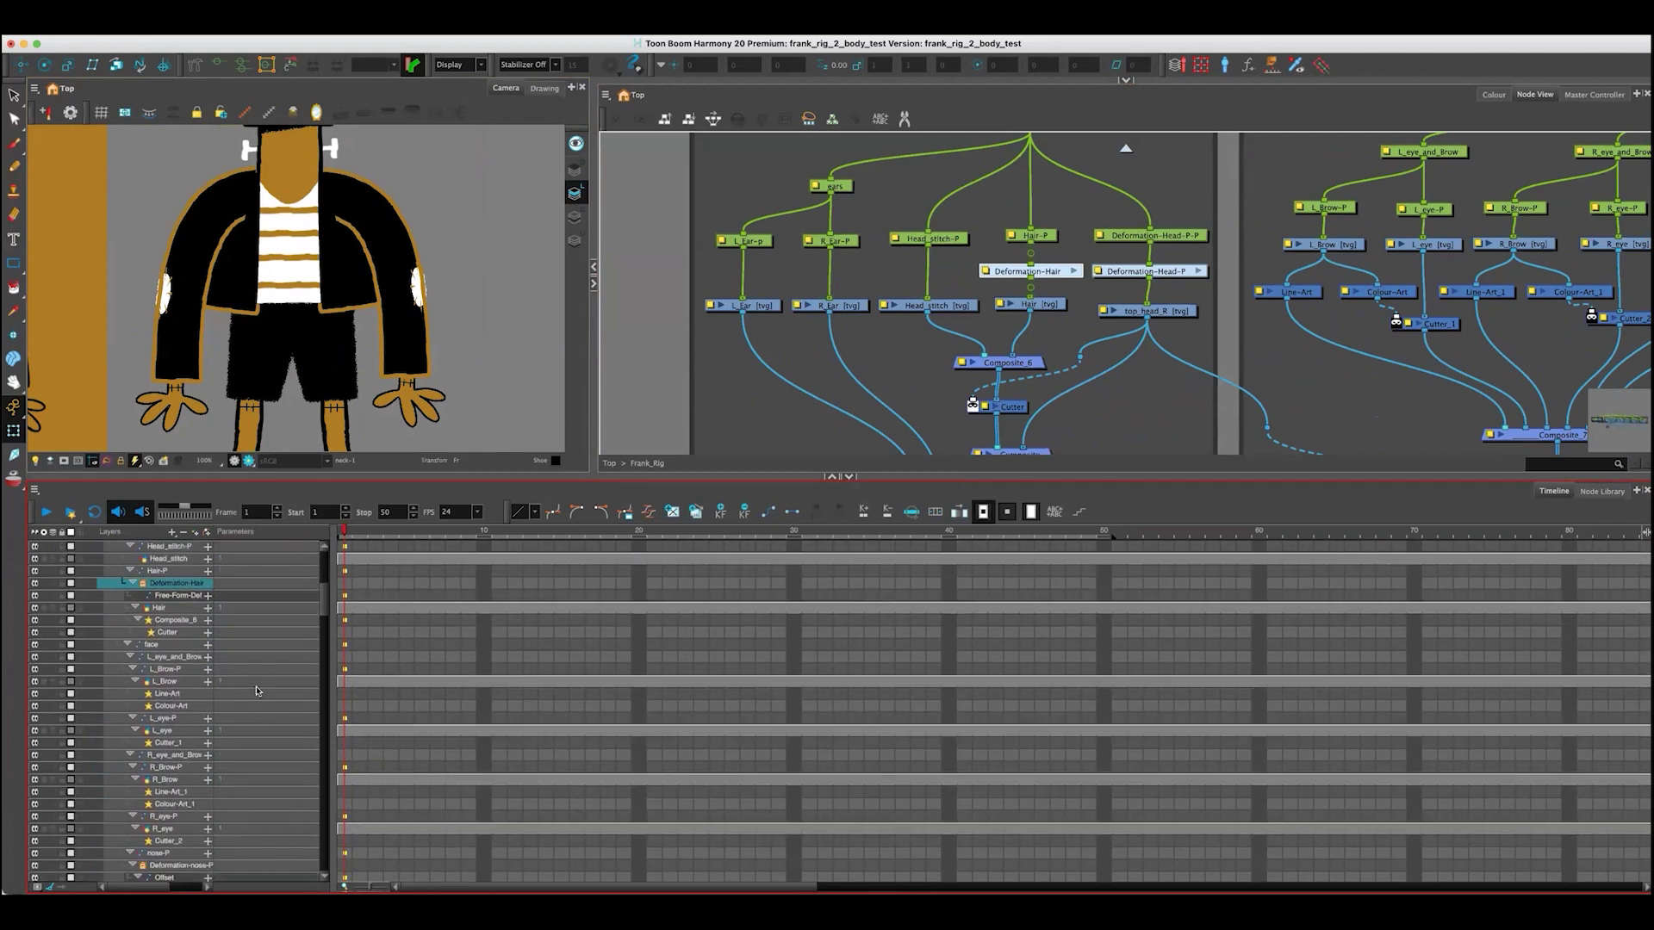
{"action": "left_click_drag", "start_coordinate": [327, 603], "coordinate": [310, 515]}
- Collapse all timeline layers and shrink the timeline again so the Camera and Node View regain their height
{"action": "key", "text": "shift+e"}
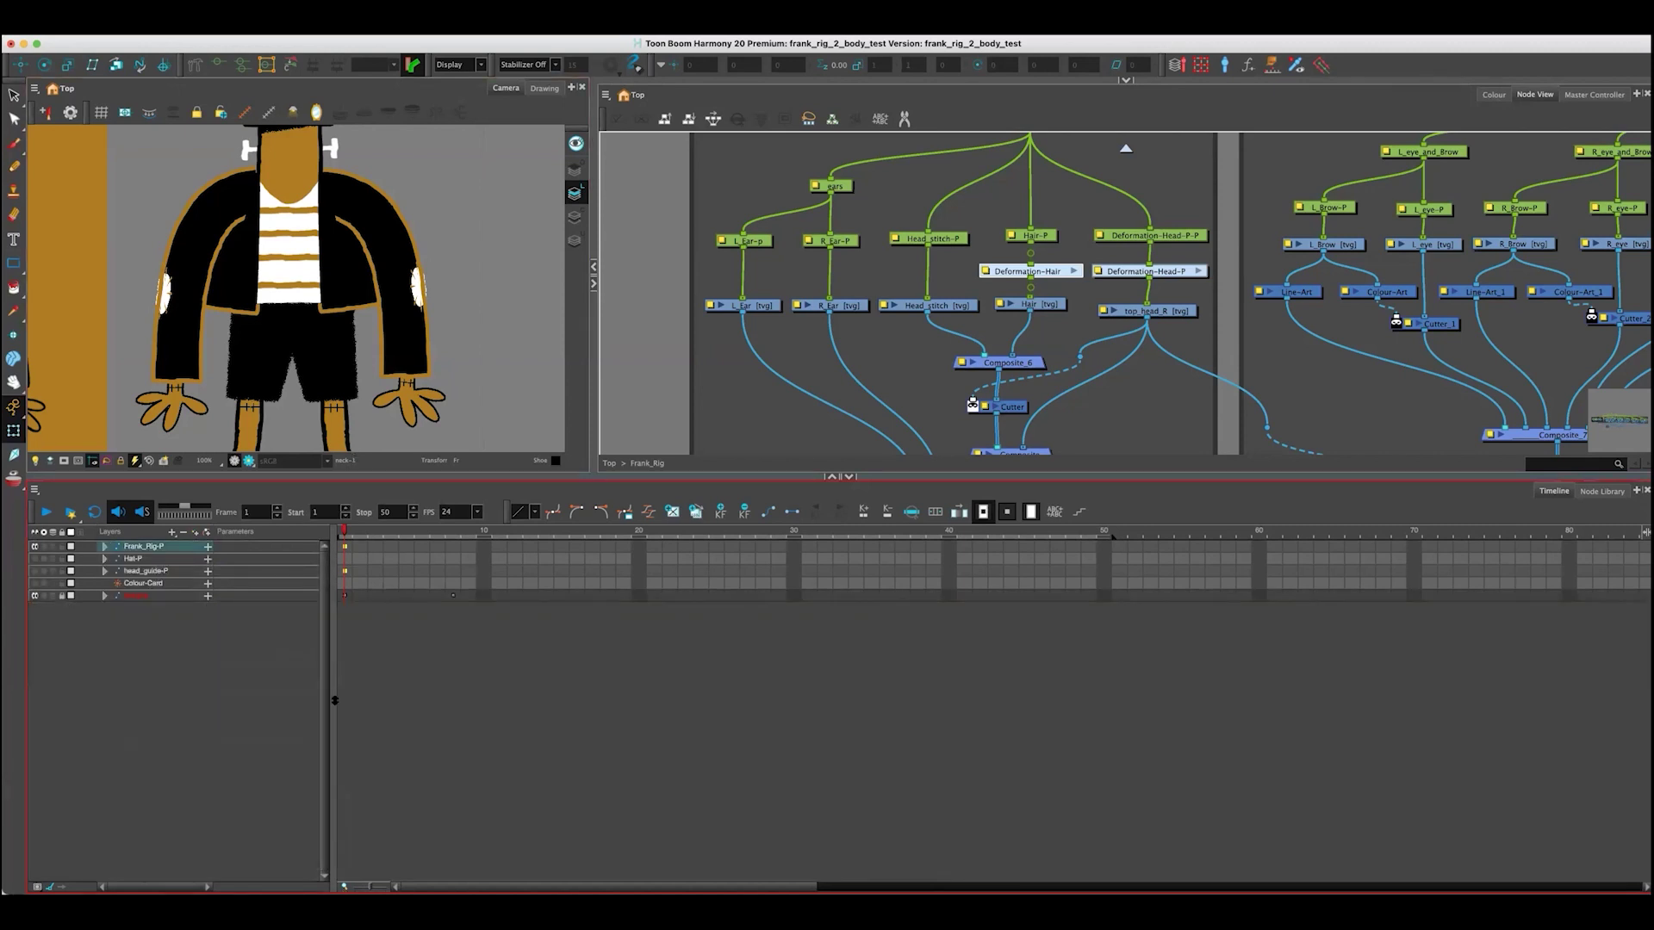
{"action": "left_click_drag", "start_coordinate": [334, 700], "coordinate": [334, 748]}
{"action": "left_click", "coordinate": [407, 582]}
{"action": "left_click_drag", "start_coordinate": [418, 606], "coordinate": [416, 615]}
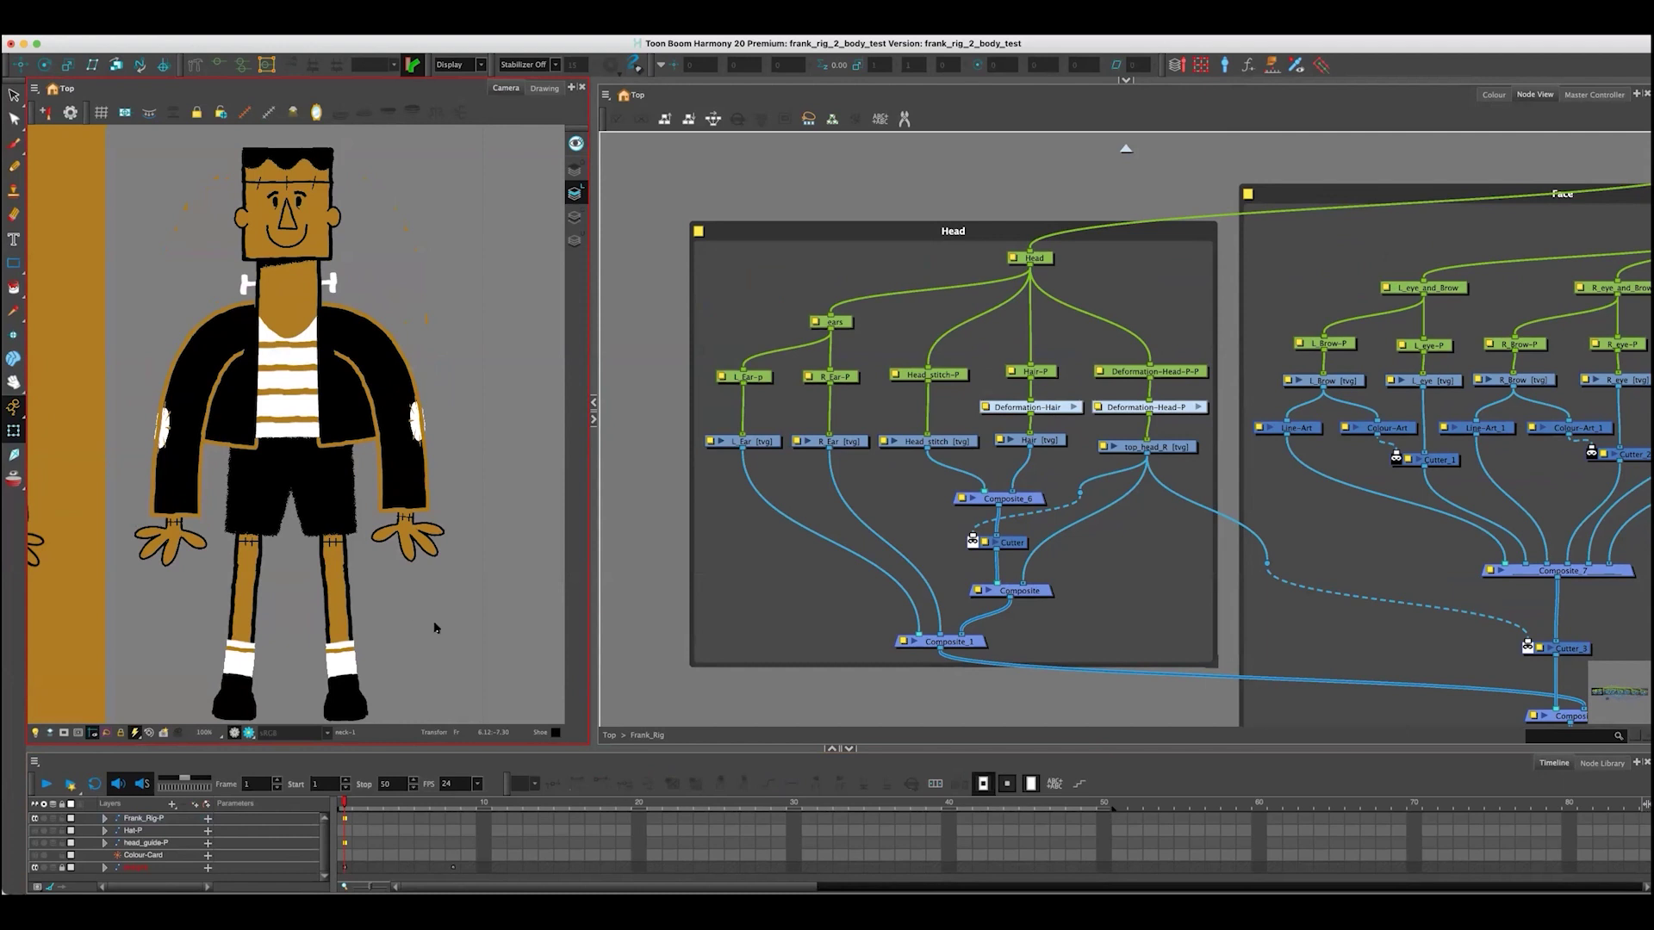
{"action": "left_click", "coordinate": [603, 374]}
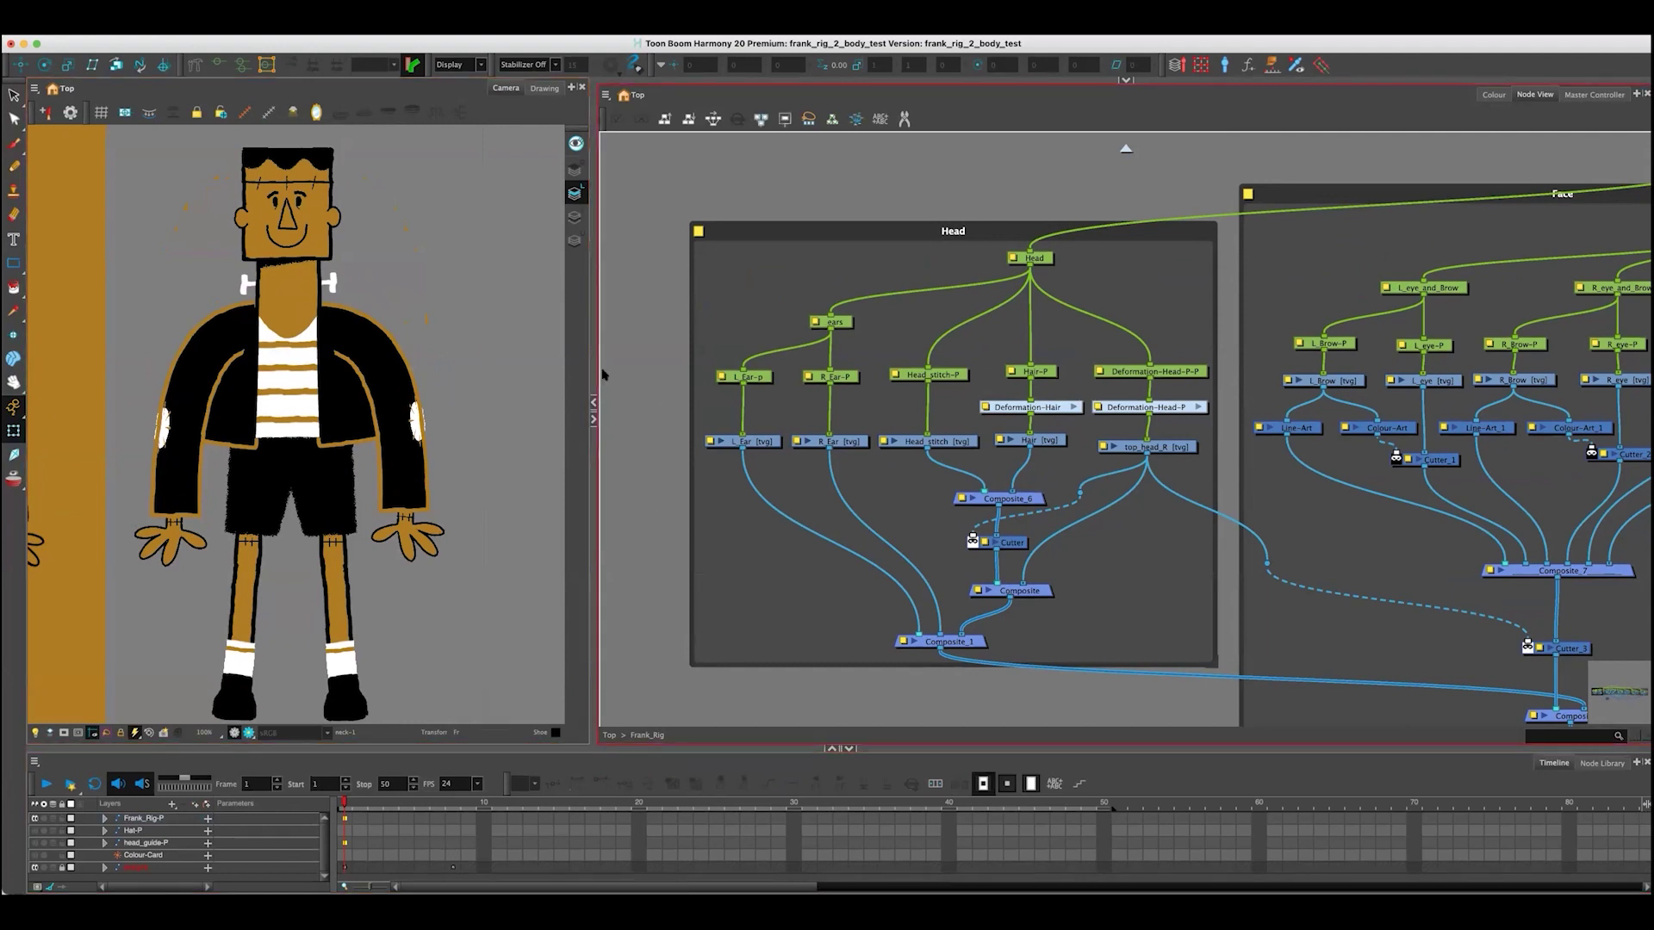
{"action": "left_click", "coordinate": [521, 395]}
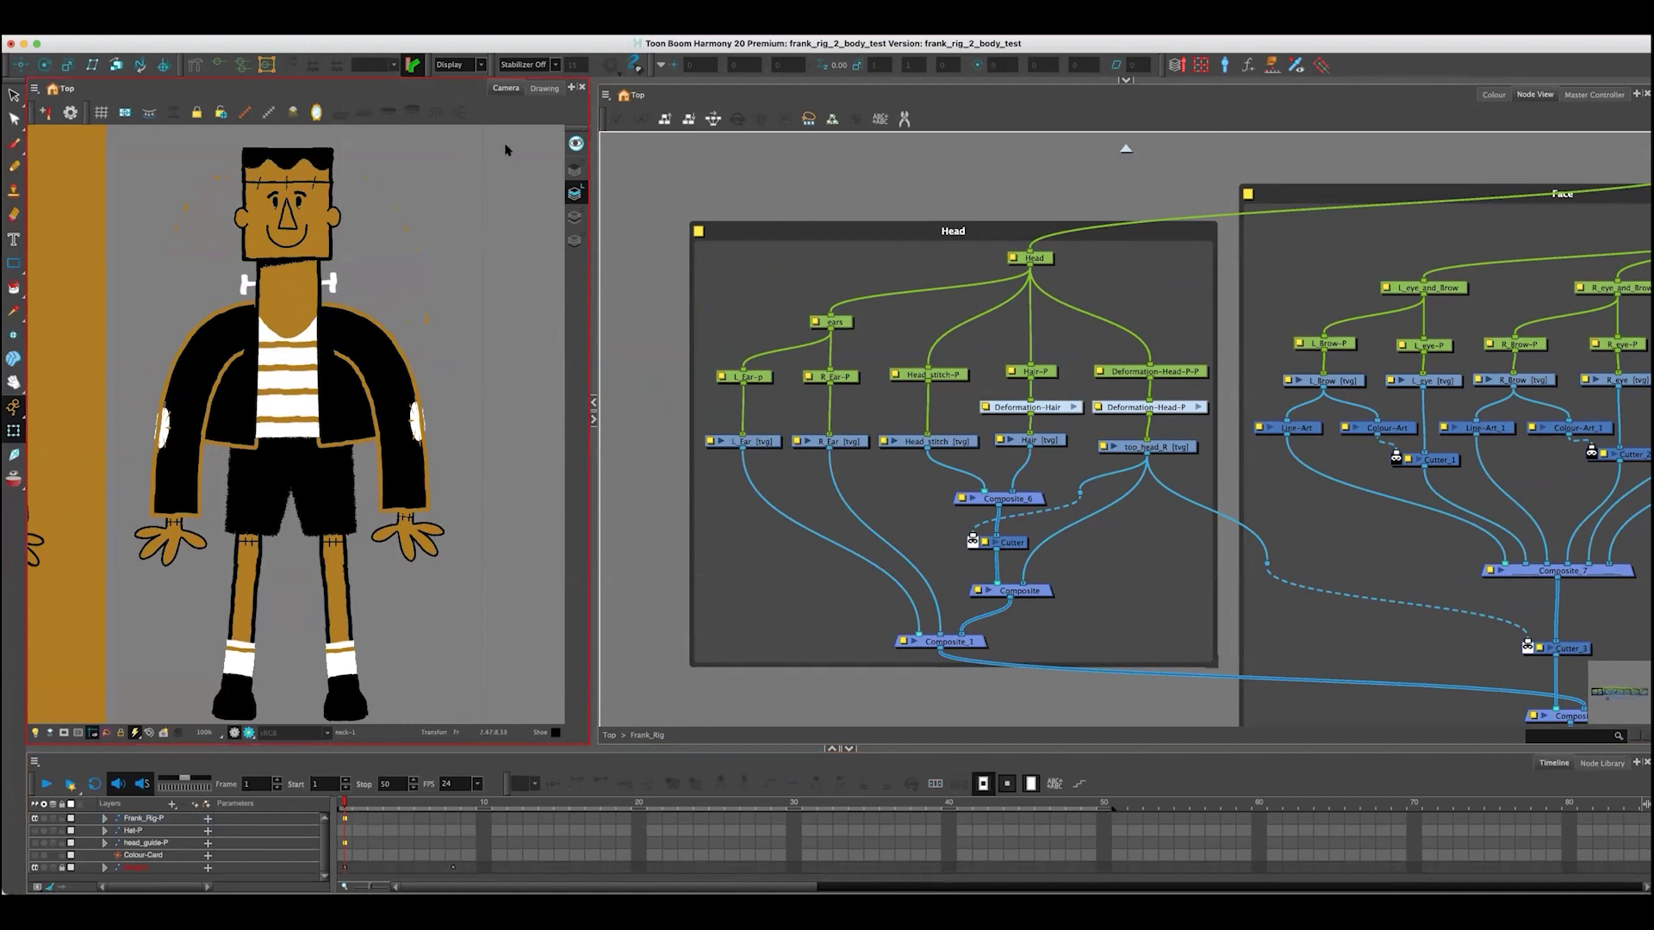
{"action": "left_click", "coordinate": [750, 151]}
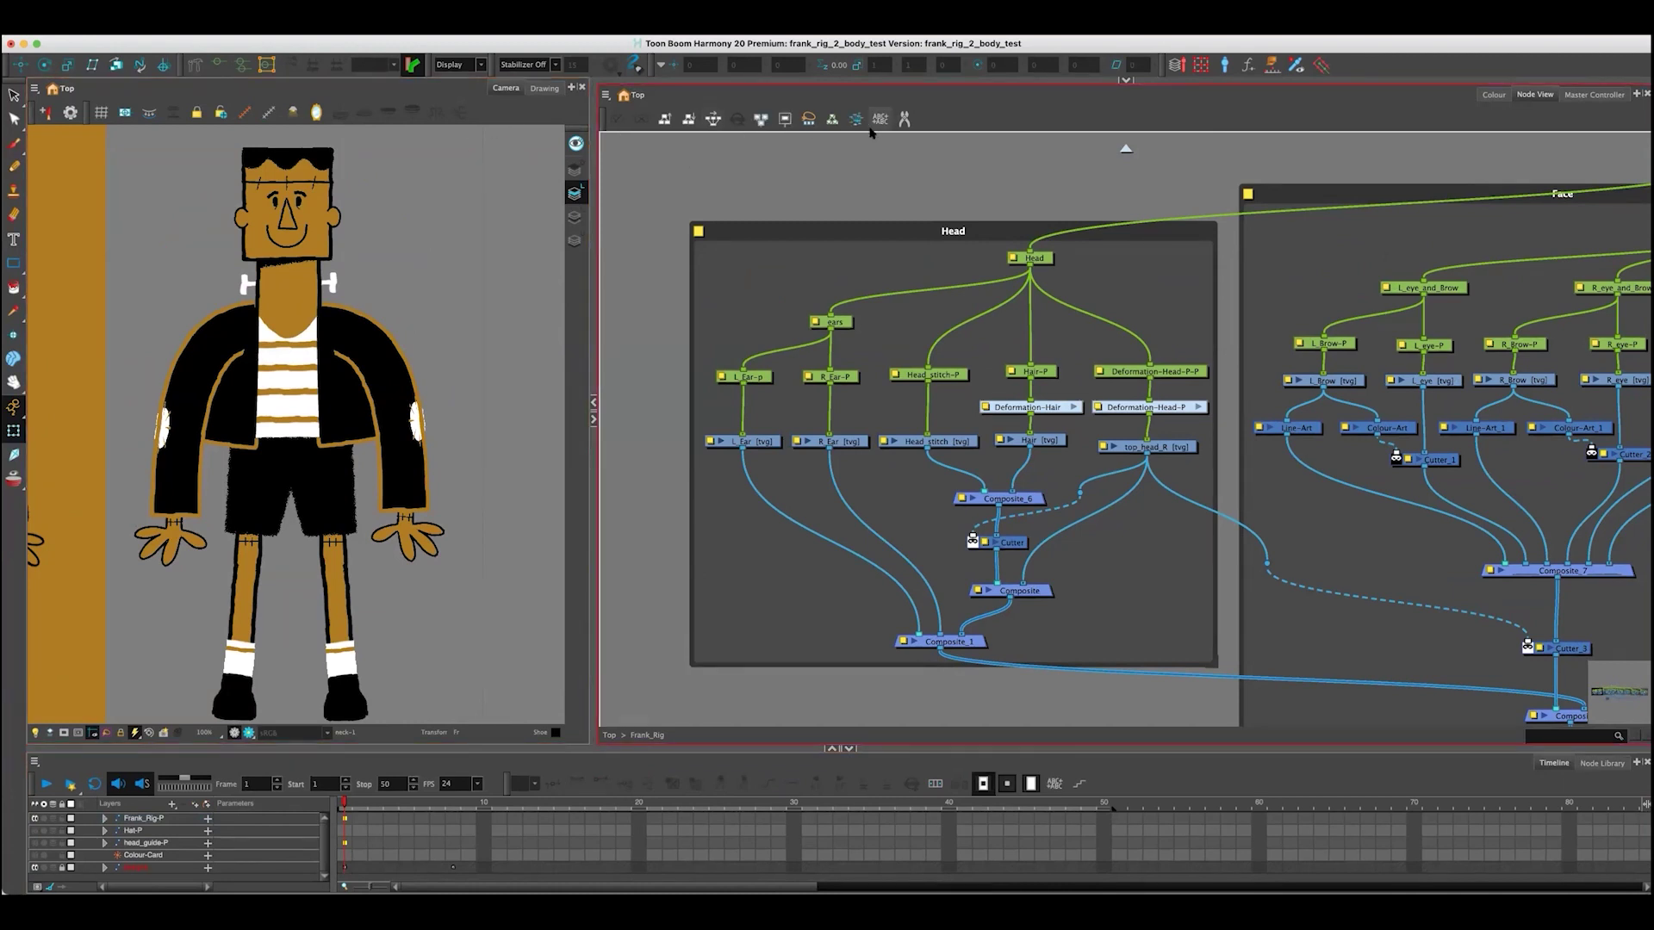
{"action": "left_click", "coordinate": [543, 216]}
{"action": "left_click", "coordinate": [754, 171]}
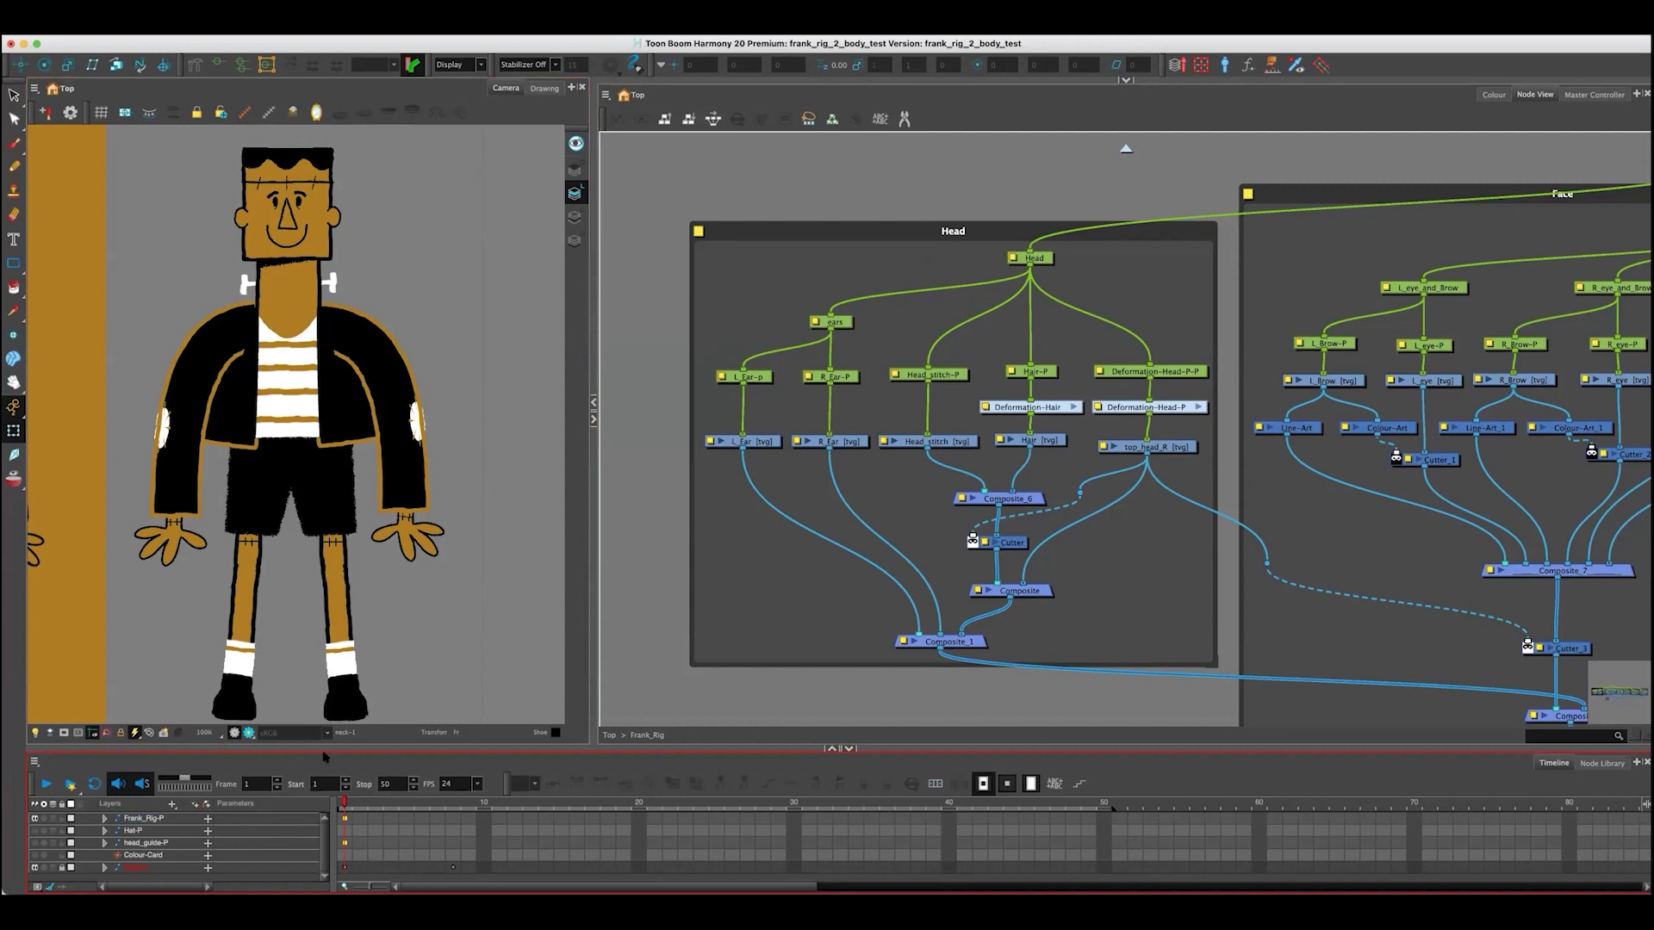
- Enlarge the timeline with every rig layer expanded and examine the whole stack from the head down to the legs and shoes
{"action": "left_click_drag", "start_coordinate": [325, 750], "coordinate": [392, 365]}
{"action": "key", "text": "f"}
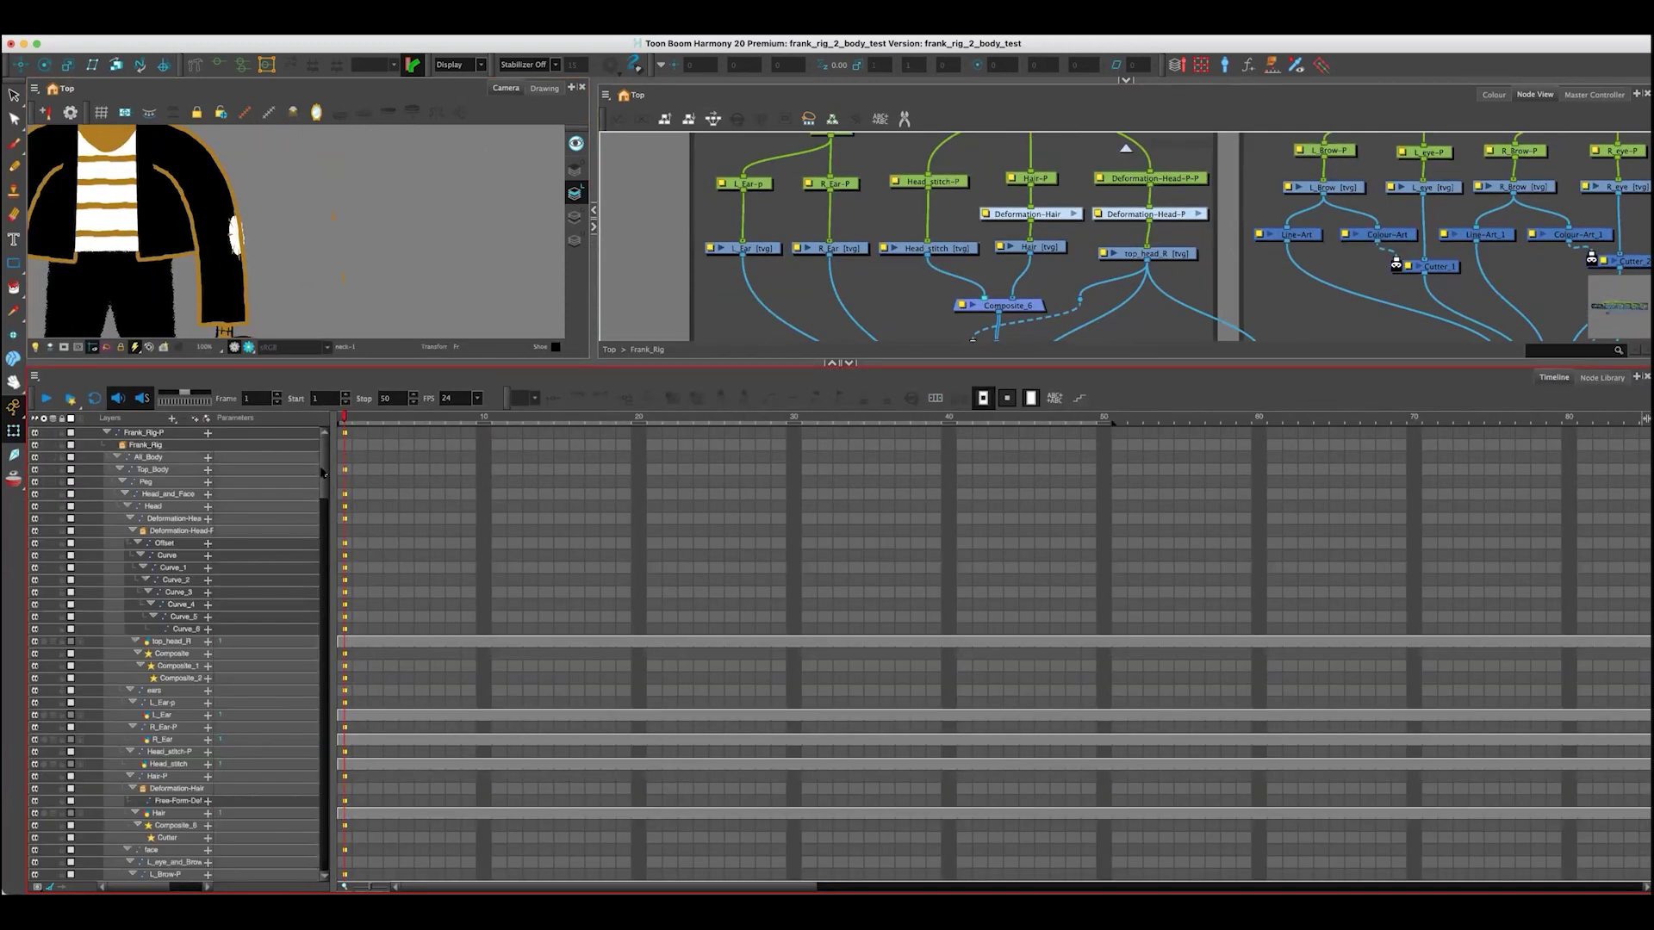
{"action": "left_click_drag", "start_coordinate": [325, 482], "coordinate": [324, 622]}
{"action": "scroll", "coordinate": [322, 622], "scroll_direction": "down", "scroll_amount": 10}
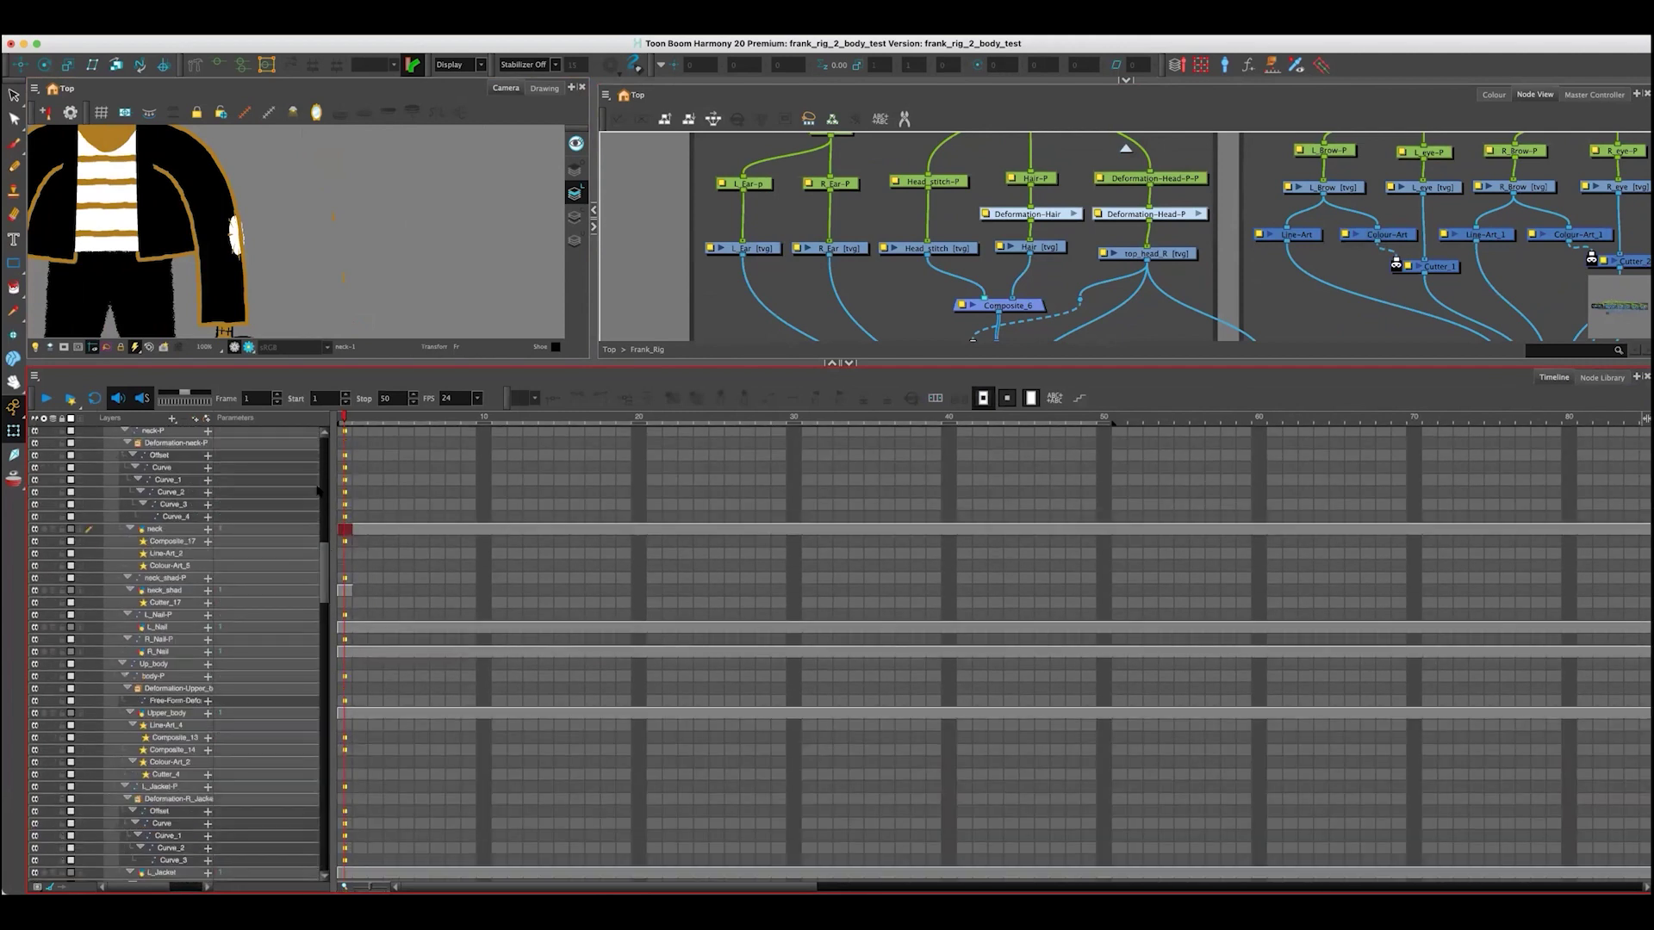
{"action": "left_click_drag", "start_coordinate": [318, 491], "coordinate": [307, 447]}
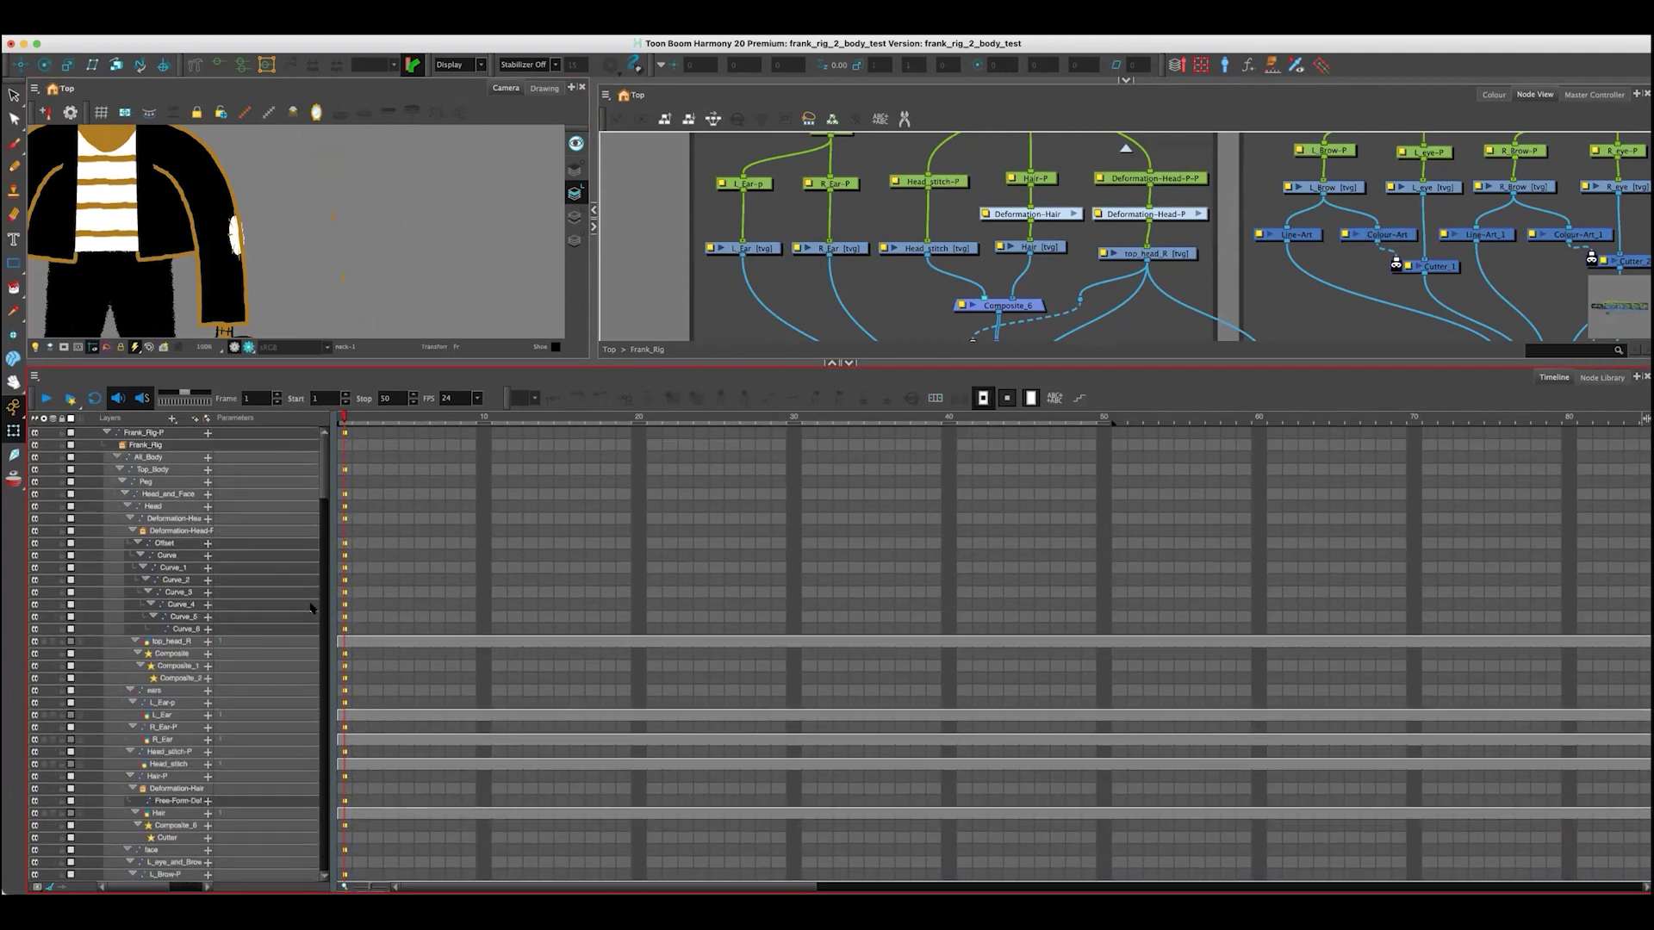
- Collapse the expanded rig layers and reduce the timeline's height to give the Camera and Node View more room
{"action": "key", "text": "shift+f"}
{"action": "left_click_drag", "start_coordinate": [264, 366], "coordinate": [266, 638]}
{"action": "left_click_drag", "start_coordinate": [264, 761], "coordinate": [269, 762]}
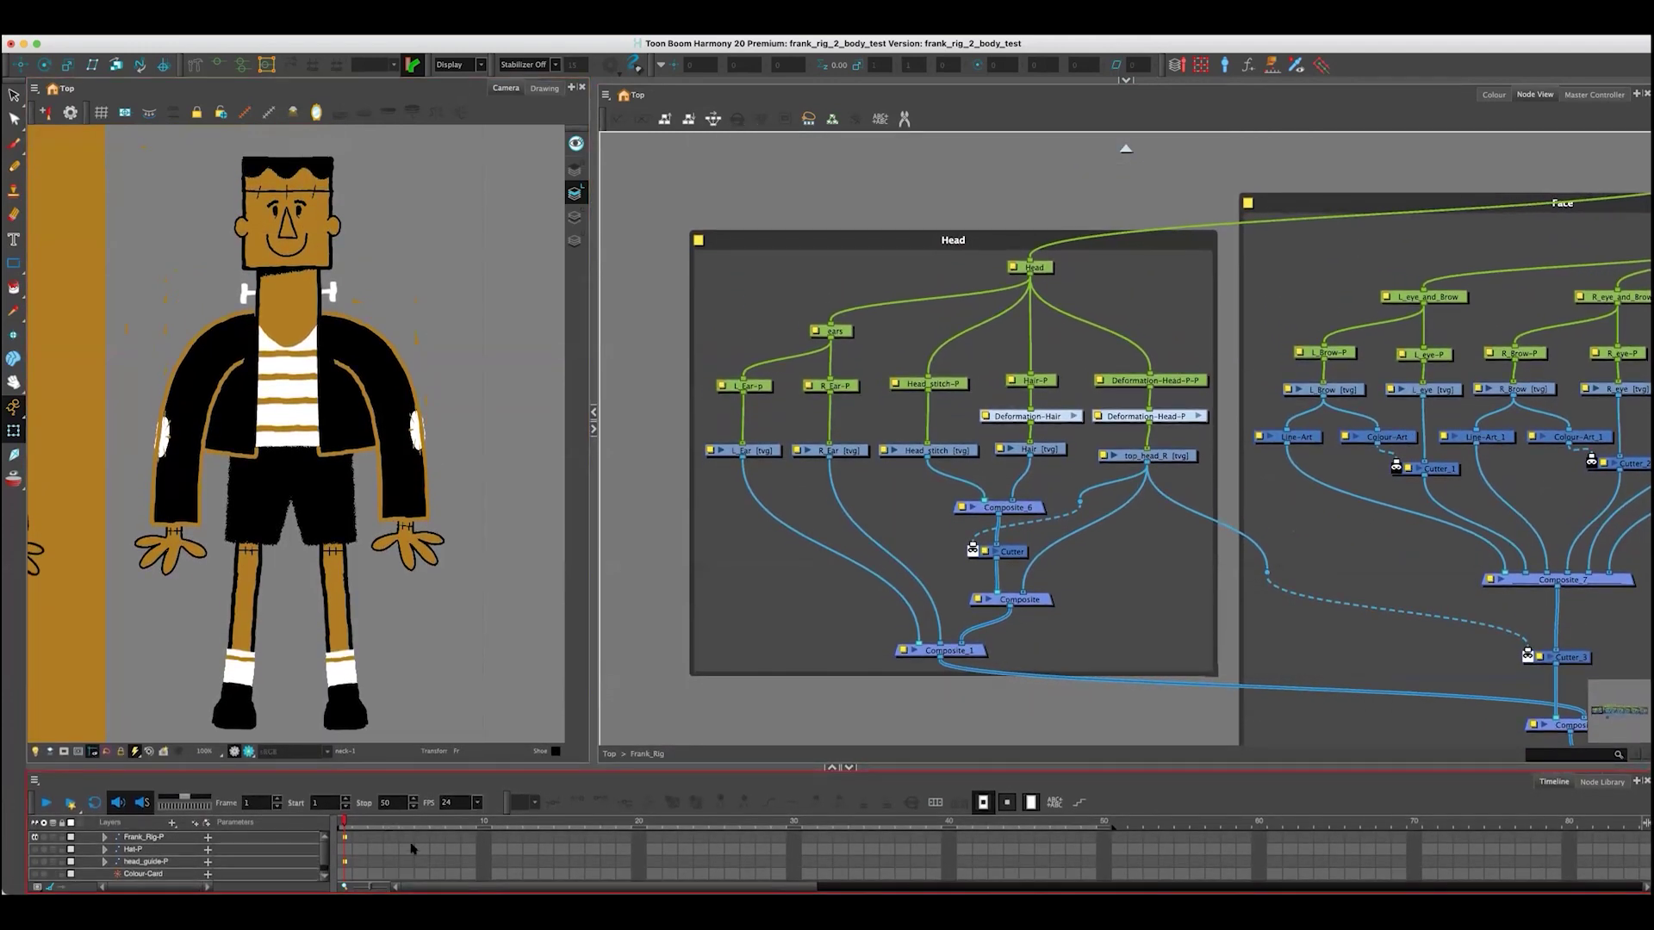
- Examine the Head and Face node groups in the Node View, following how their pegs, drawings, cutters and composites connect
{"action": "left_click", "coordinate": [919, 202]}
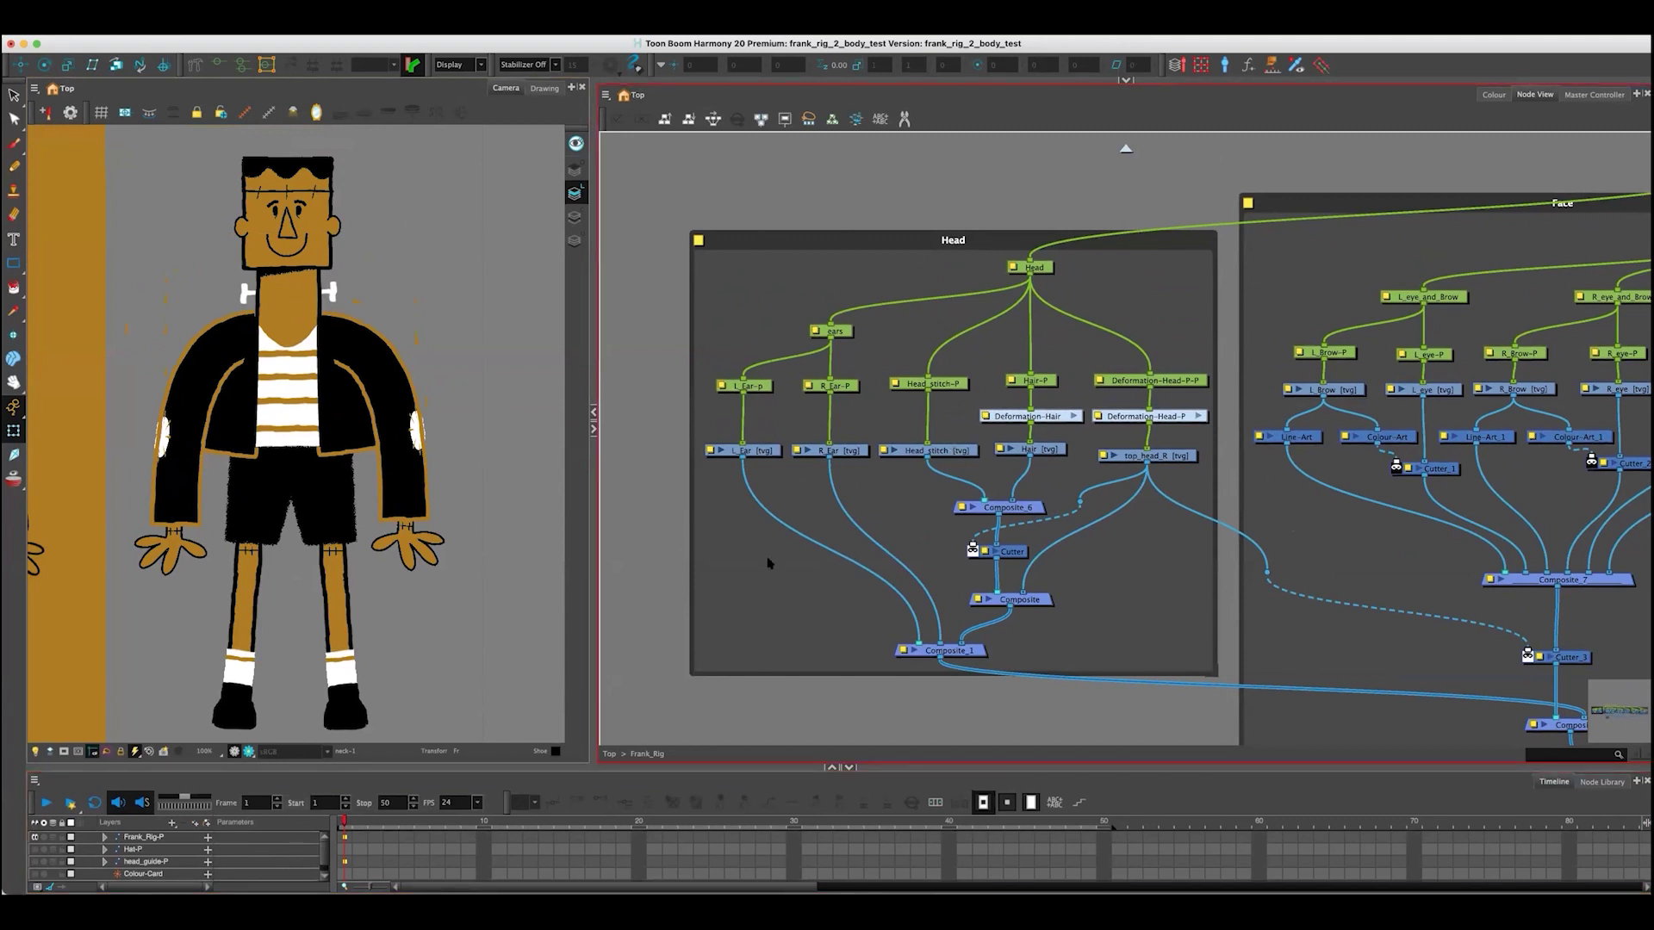
{"action": "scroll", "coordinate": [728, 599], "scroll_direction": "right", "scroll_amount": 2}
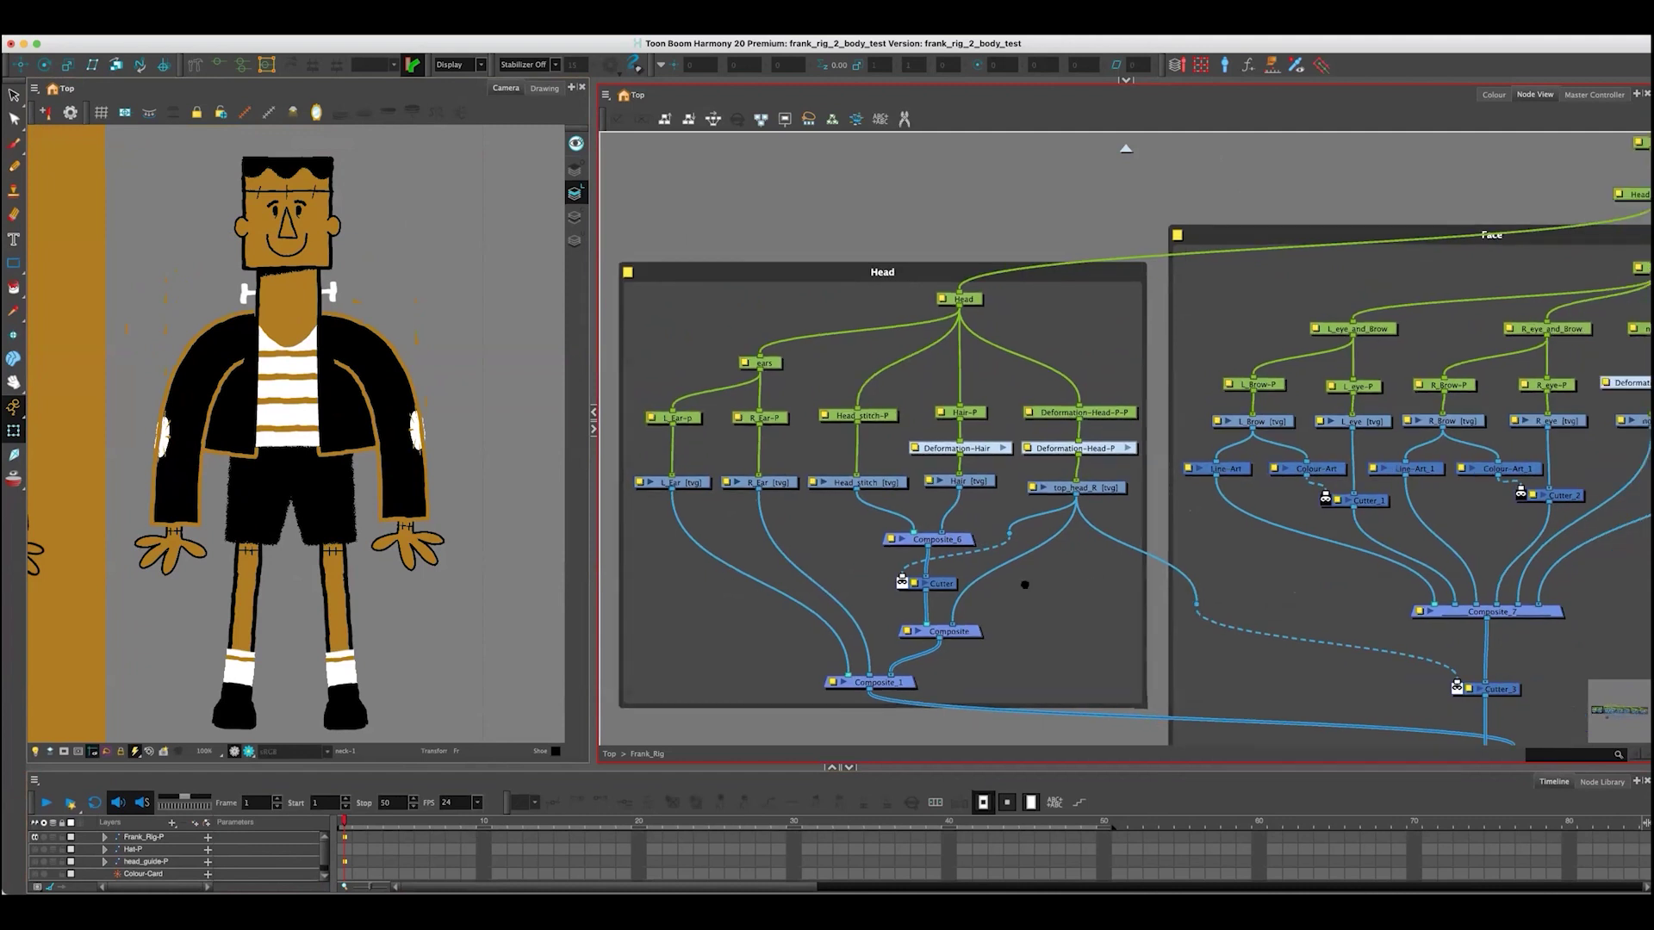
{"action": "scroll", "coordinate": [1023, 580], "scroll_direction": "right", "scroll_amount": 6}
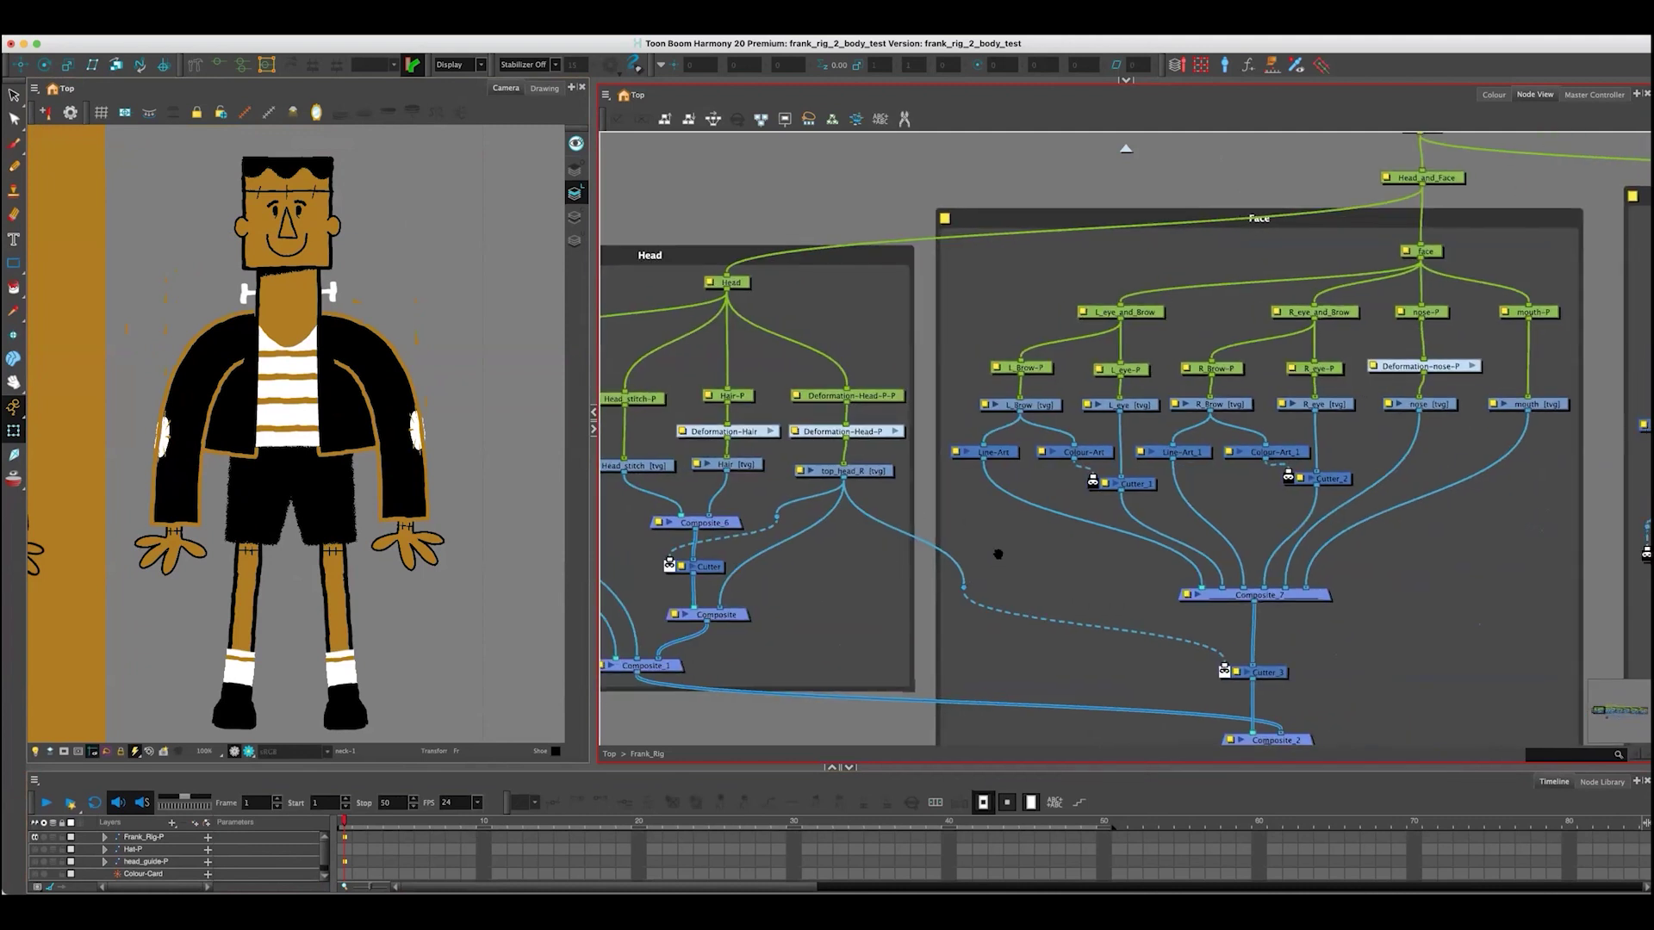
{"action": "scroll", "coordinate": [939, 532], "scroll_direction": "right", "scroll_amount": 3}
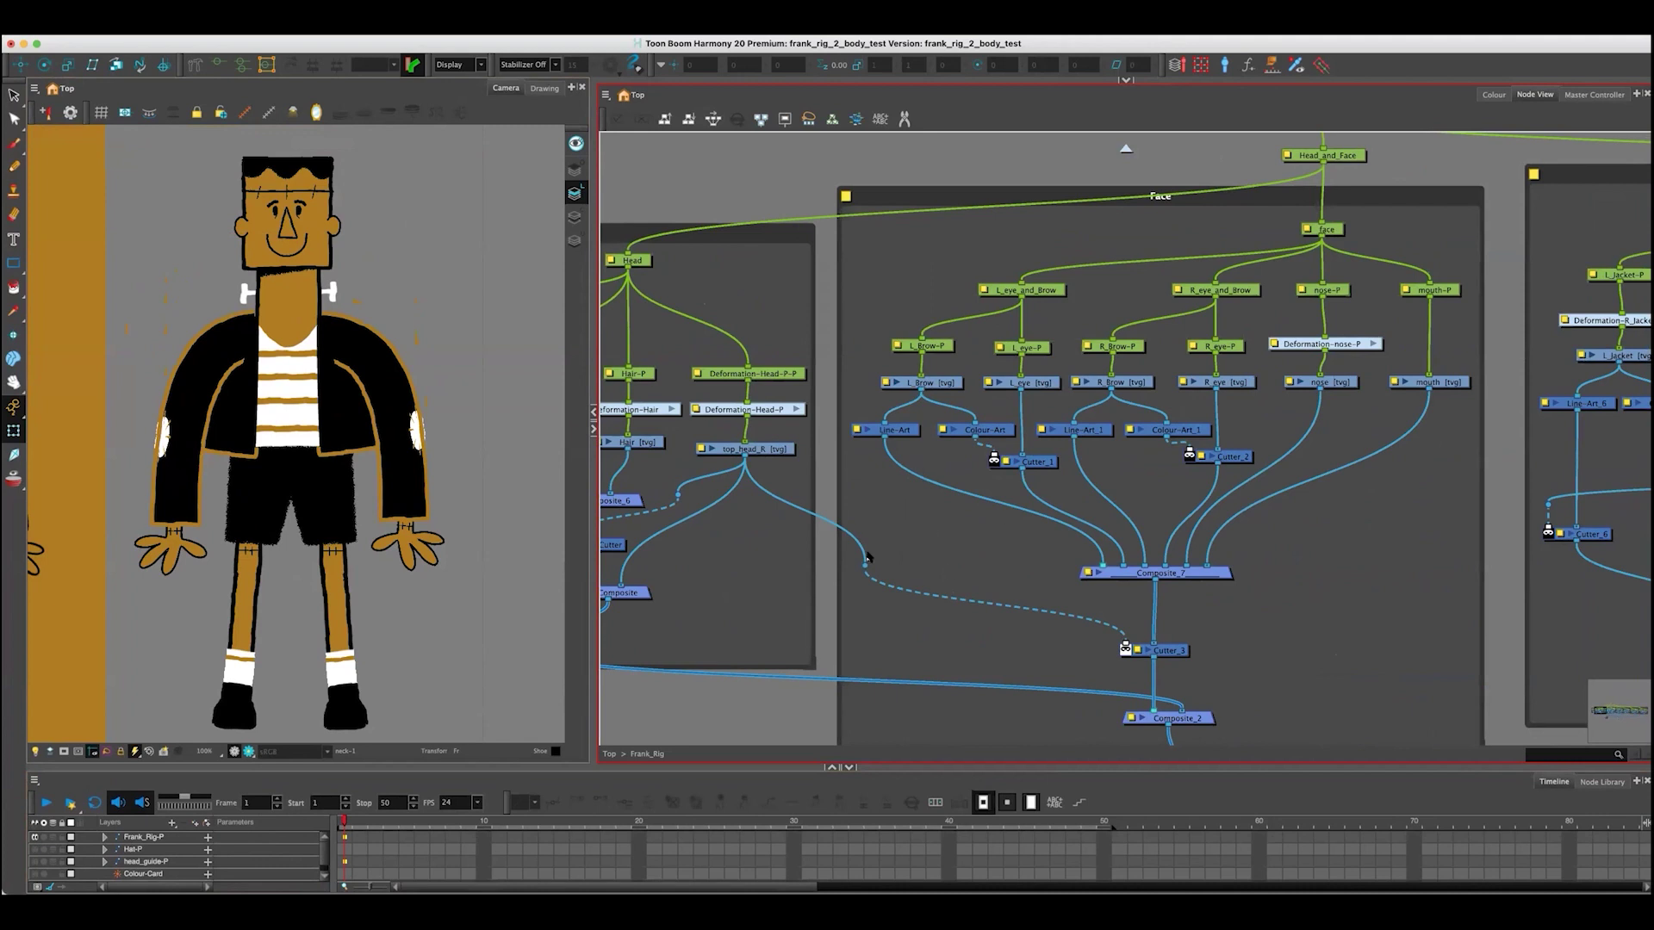
{"action": "scroll", "coordinate": [1055, 572], "scroll_direction": "left", "scroll_amount": 8}
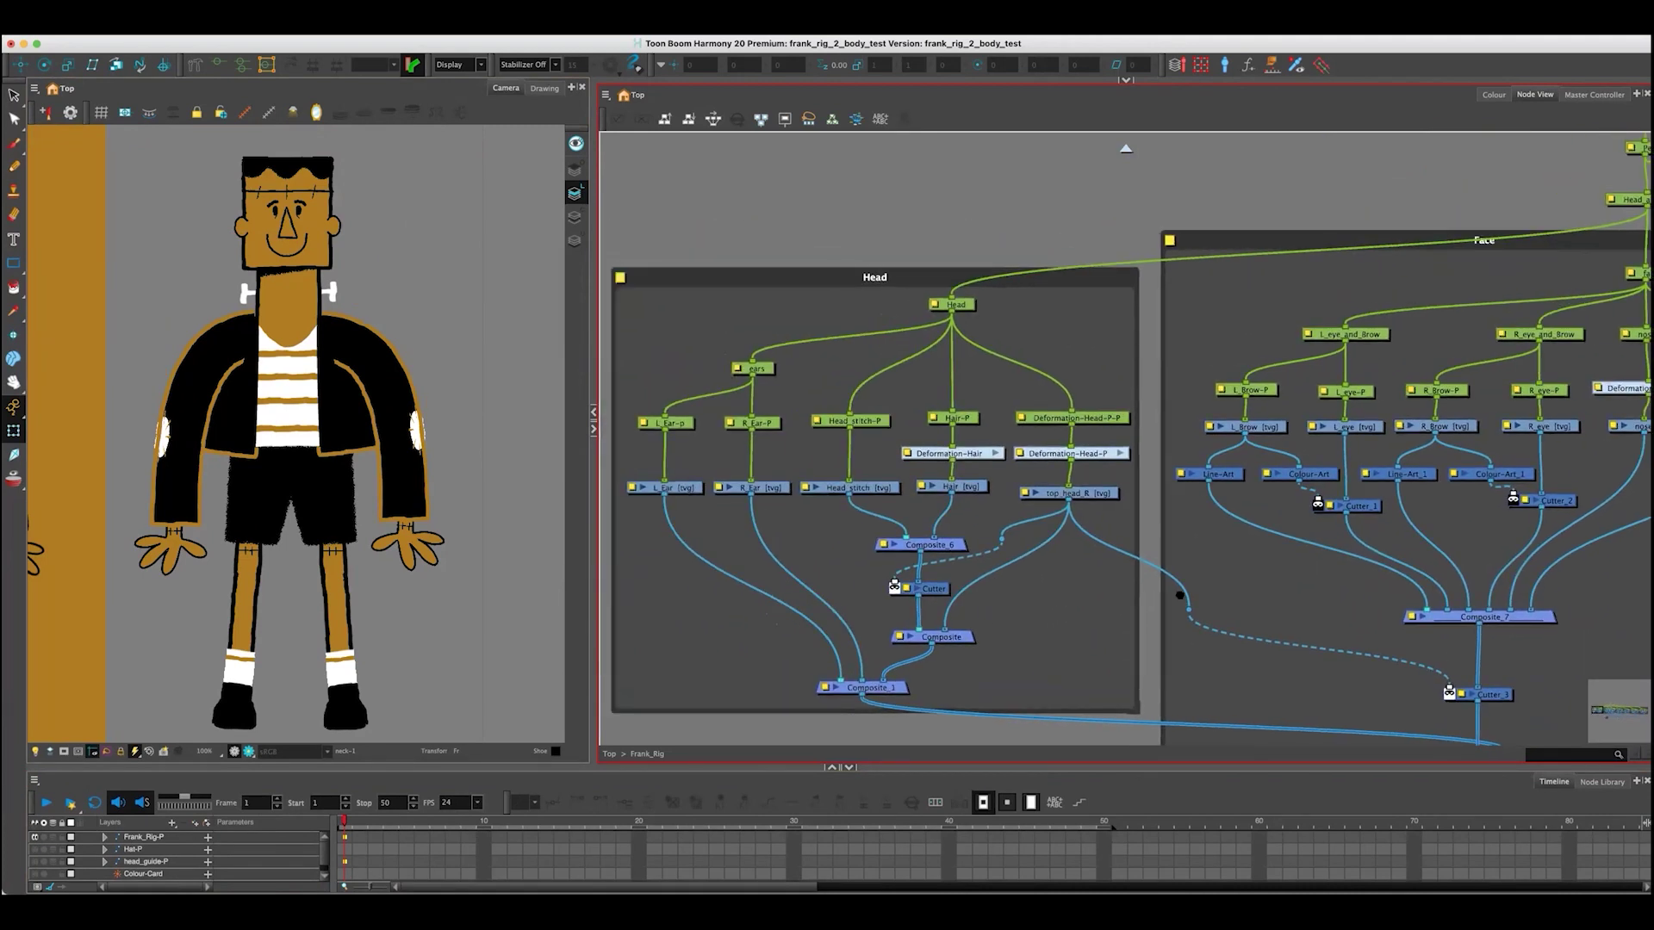
{"action": "scroll", "coordinate": [1180, 594], "scroll_direction": "left", "scroll_amount": 1}
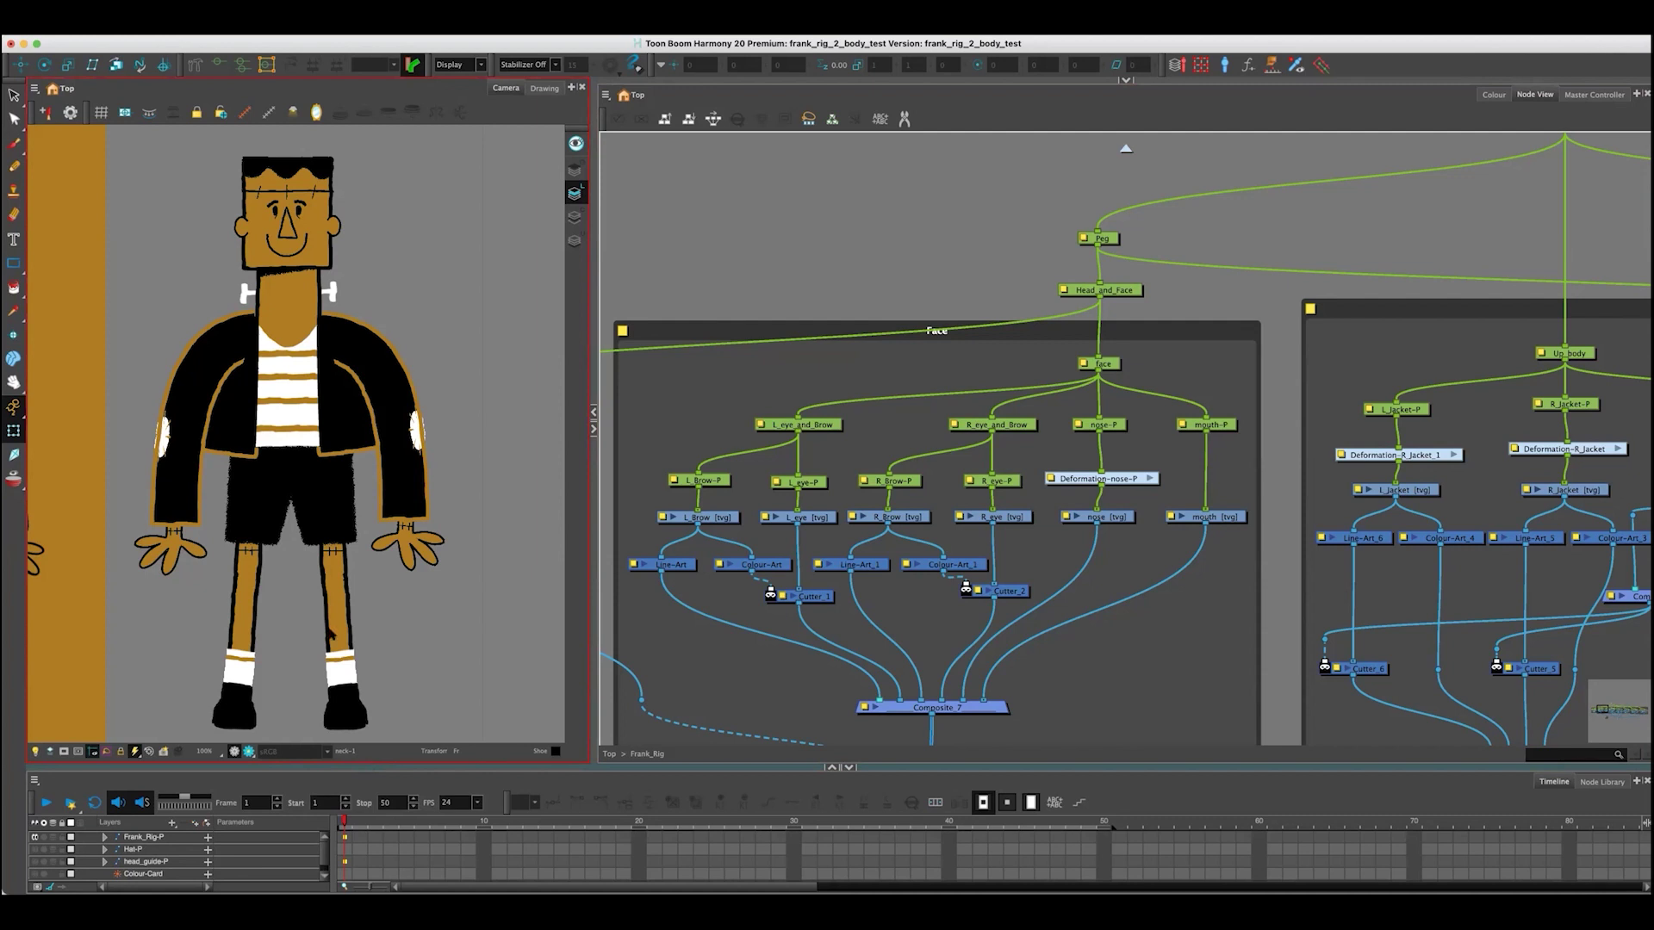
{"action": "left_click", "coordinate": [843, 260]}
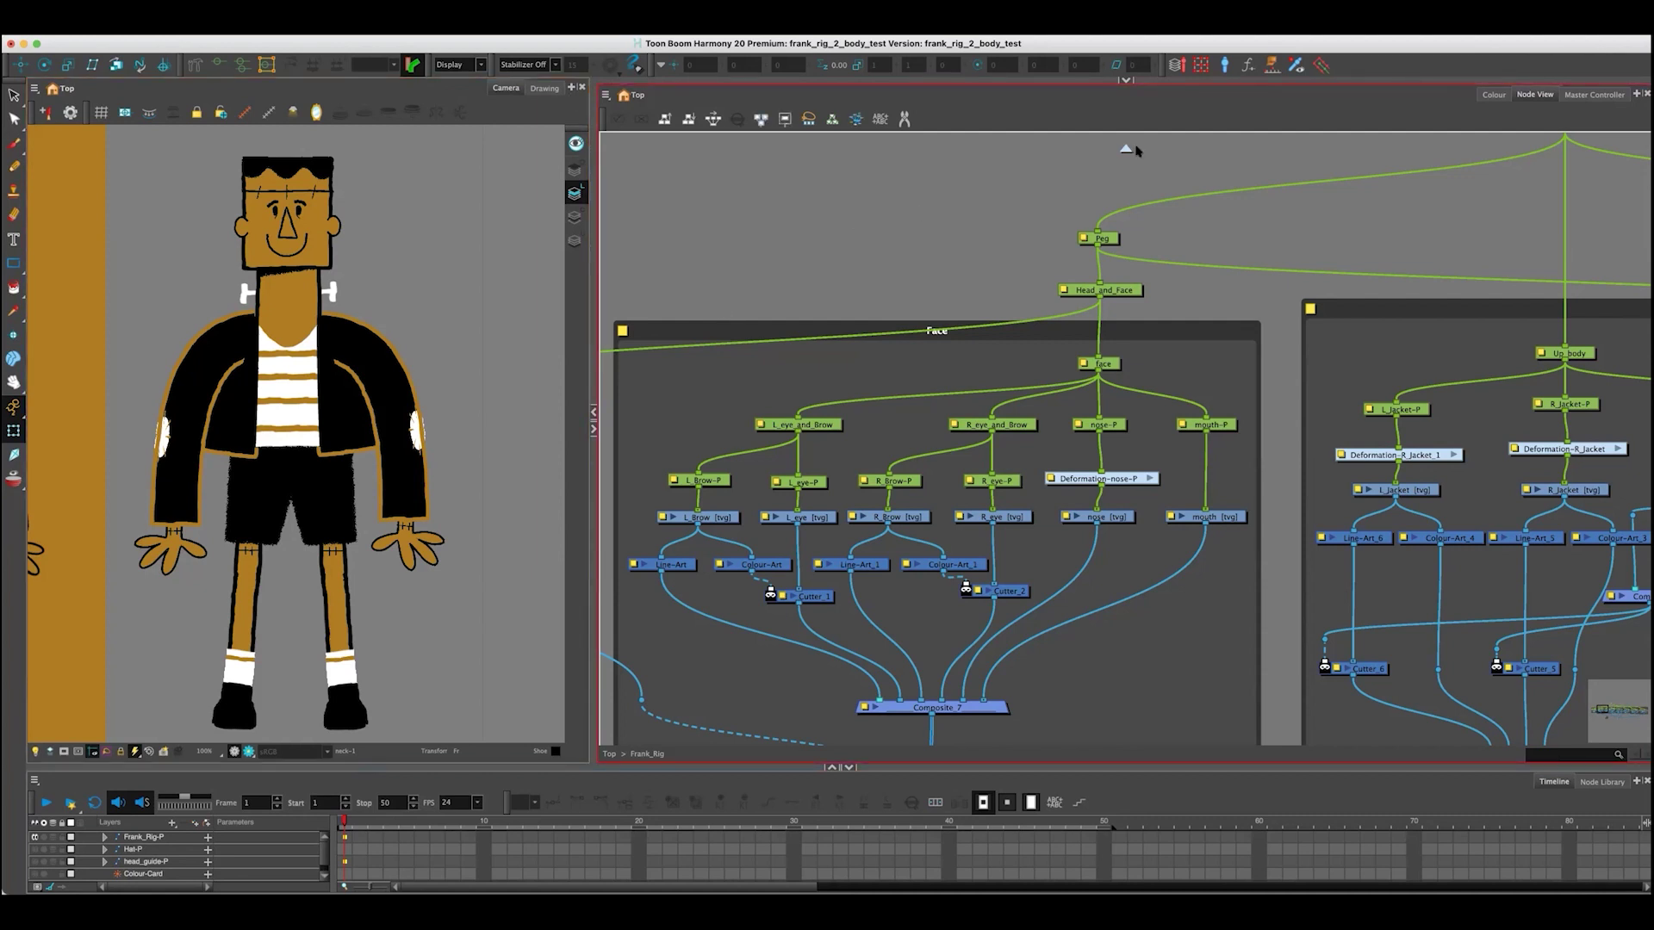
- Adjust the timeline's height to show the top-level layers and frame the full front-facing character in the Camera view
{"action": "left_click", "coordinate": [450, 767]}
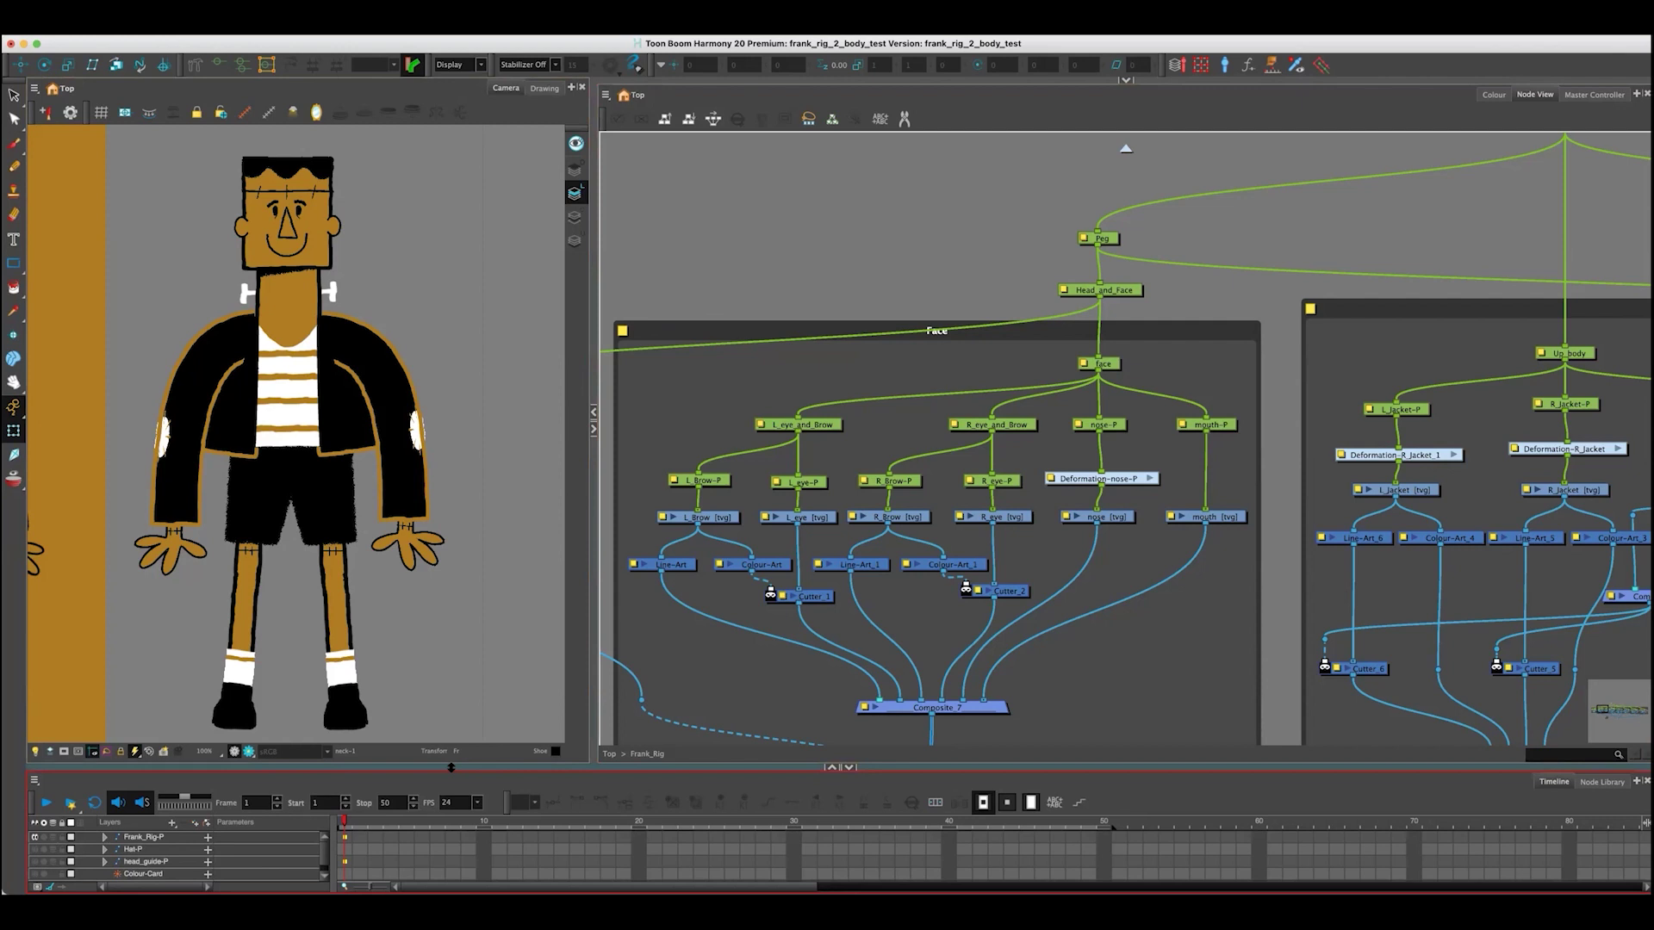
{"action": "left_click", "coordinate": [782, 154]}
{"action": "left_click", "coordinate": [315, 226]}
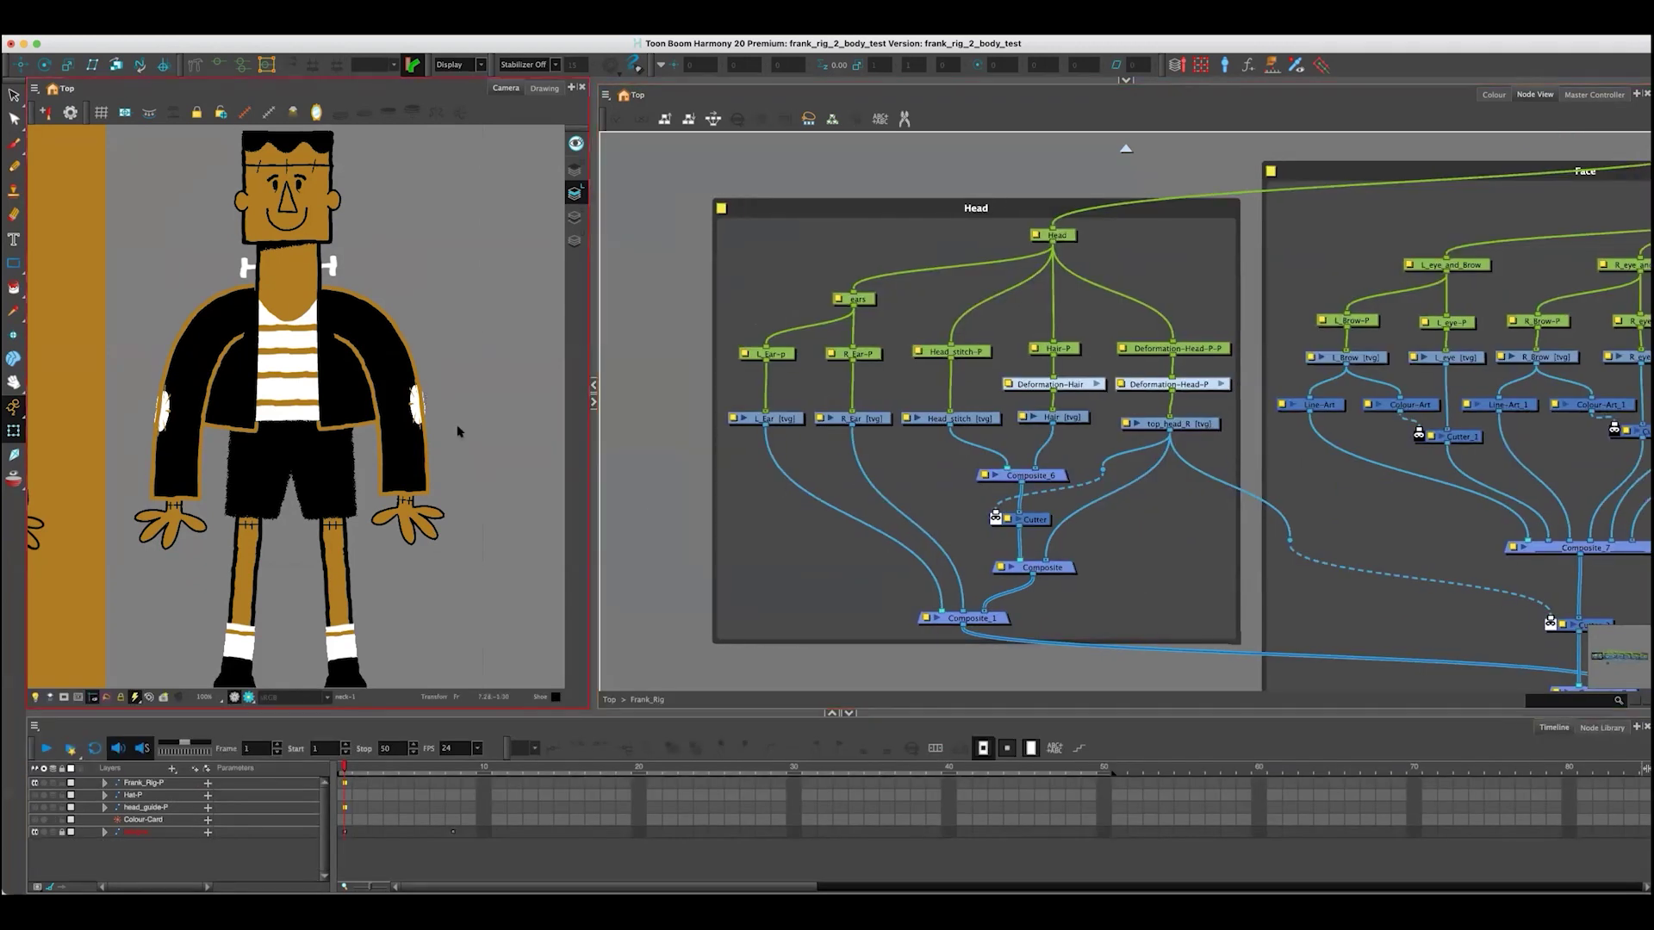
{"action": "scroll", "coordinate": [454, 432], "scroll_direction": "up", "scroll_amount": 1}
{"action": "left_click_drag", "start_coordinate": [418, 713], "coordinate": [418, 754]}
{"action": "scroll", "coordinate": [272, 552], "scroll_direction": "down", "scroll_amount": 3}
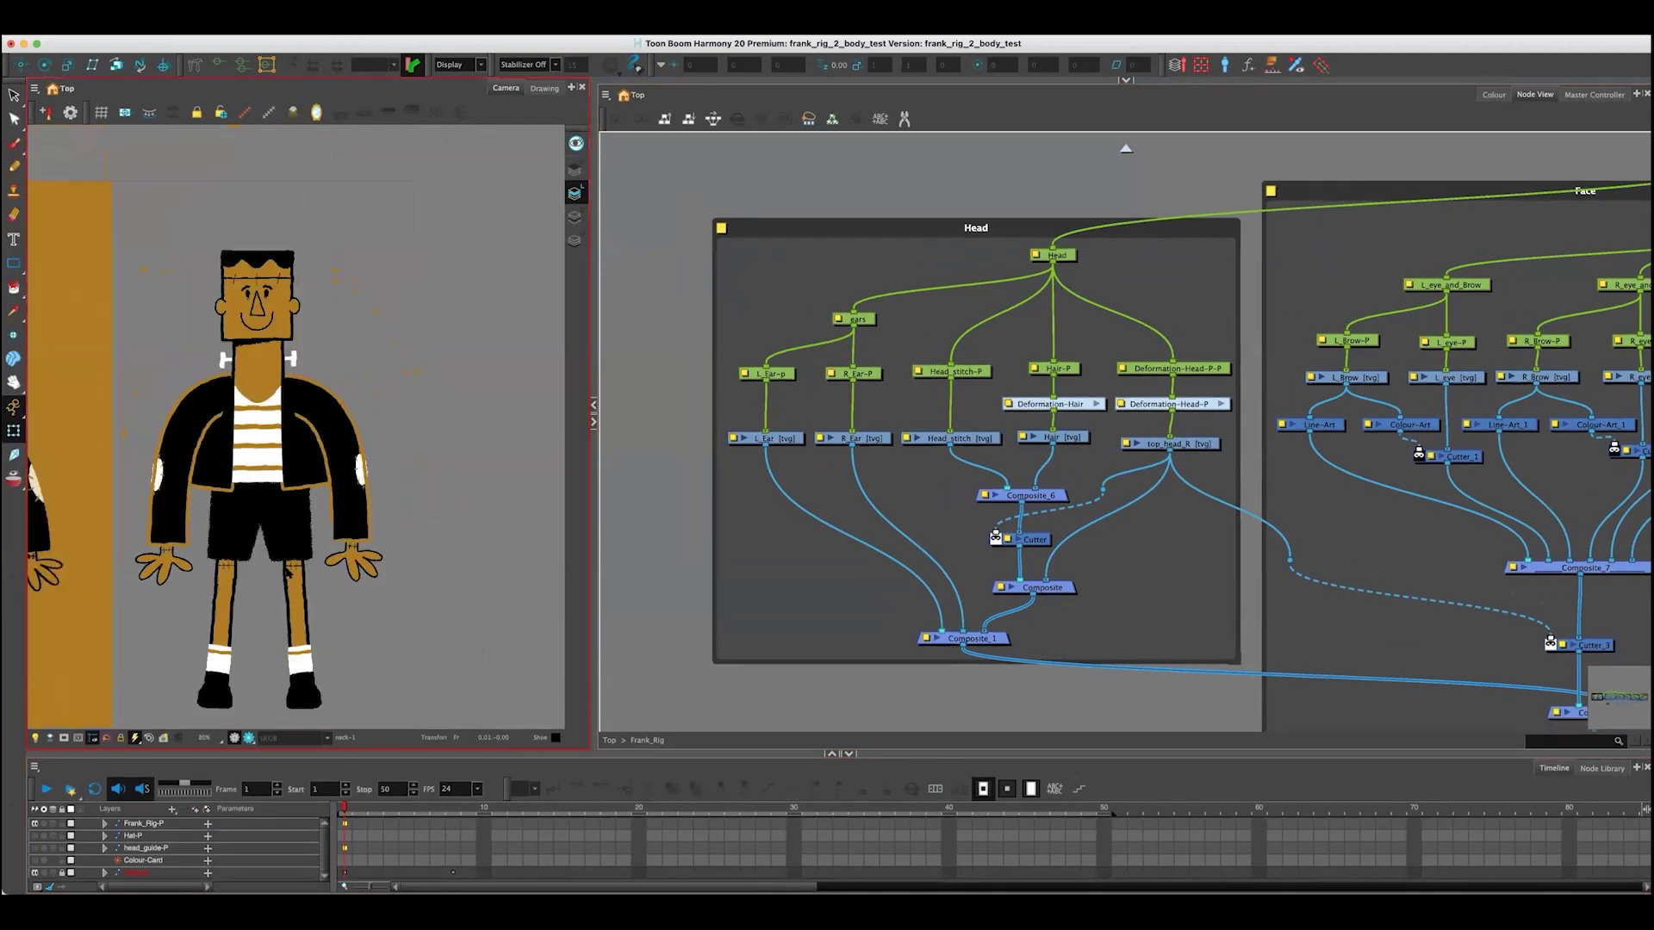
{"action": "scroll", "coordinate": [280, 569], "scroll_direction": "up", "scroll_amount": 2}
{"action": "key", "text": "space"}
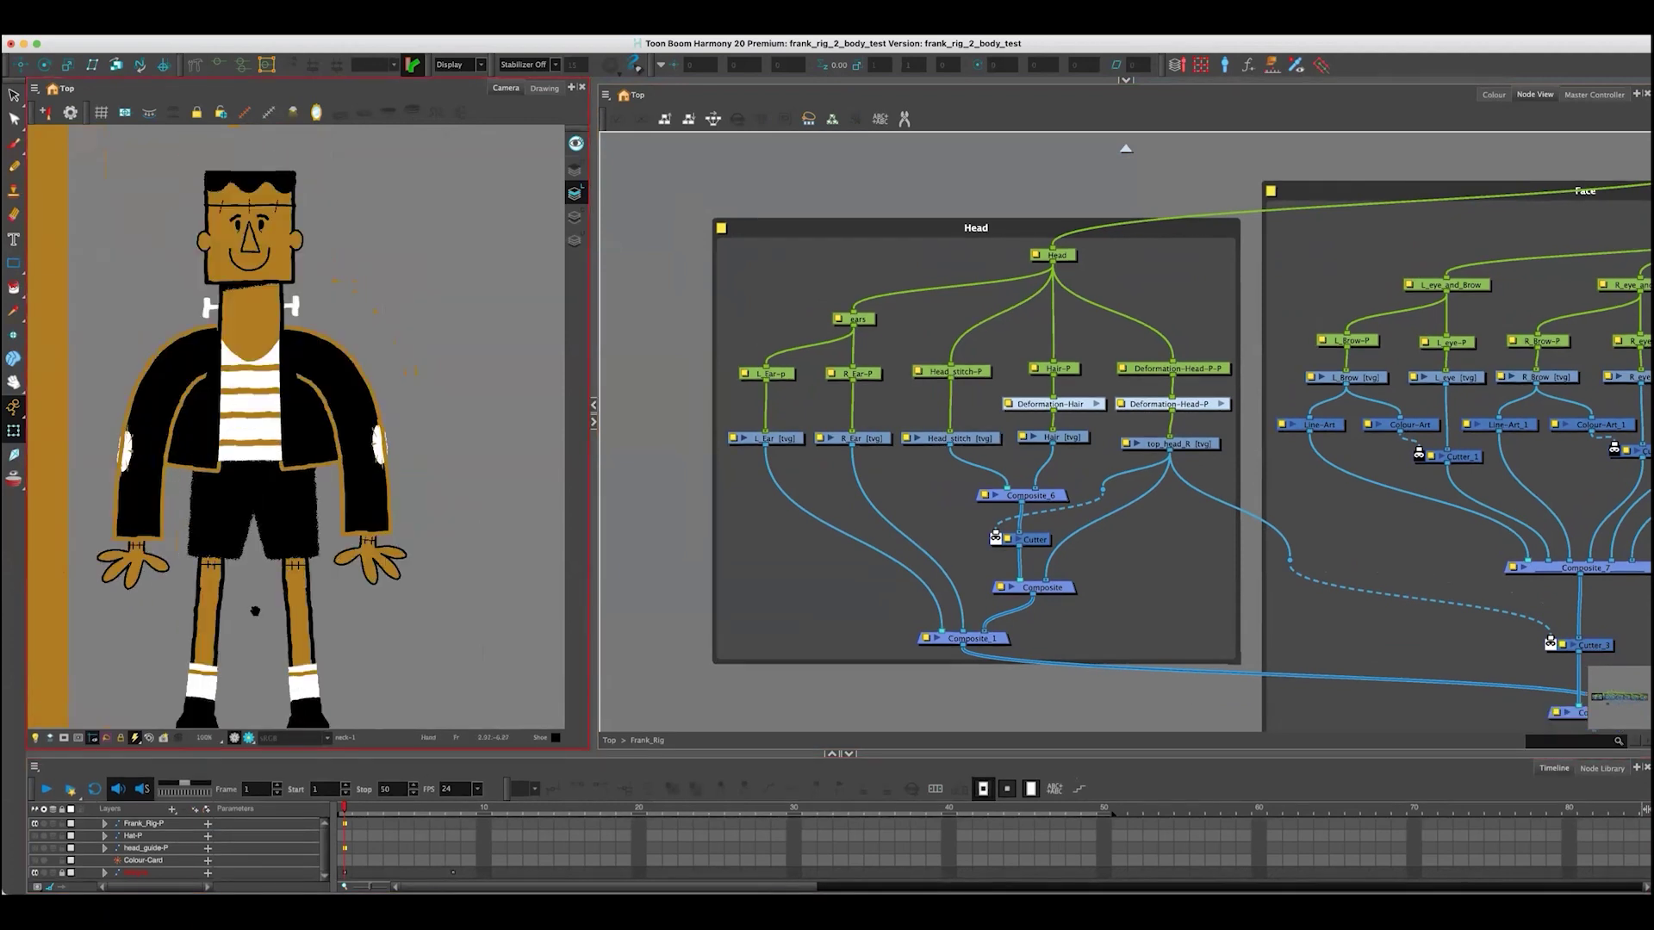
{"action": "left_click_drag", "start_coordinate": [255, 611], "coordinate": [265, 582]}
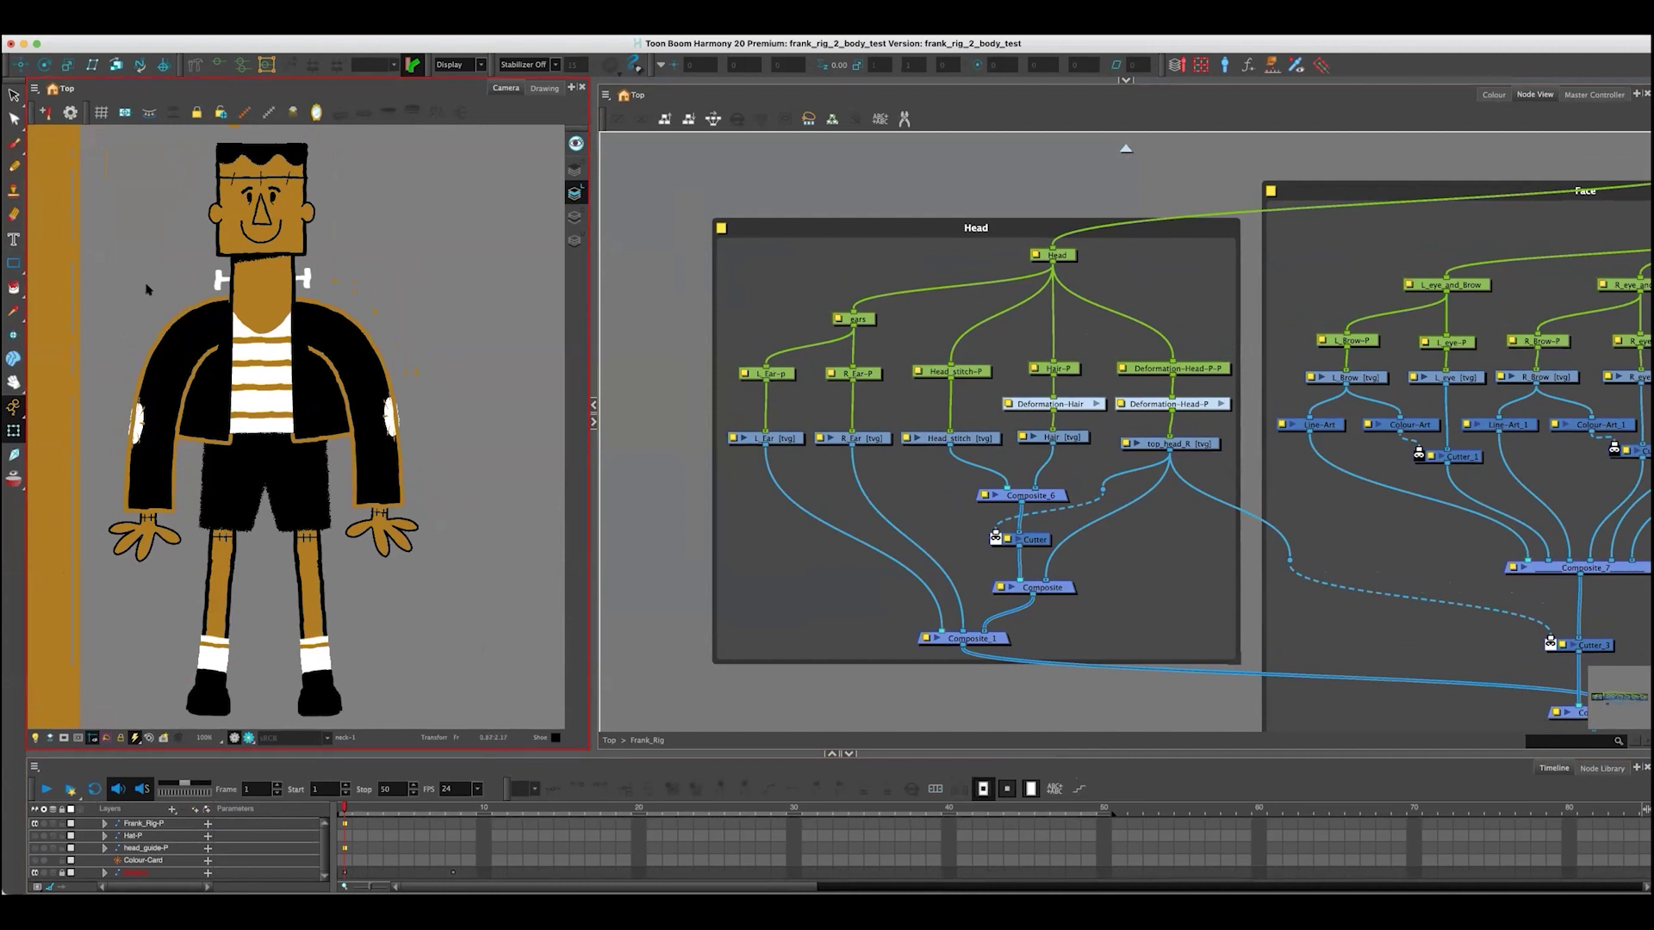
- Examine the rig's head and upper body up close in the Camera view and compare them with the reference drawing
{"action": "key", "text": "2"}
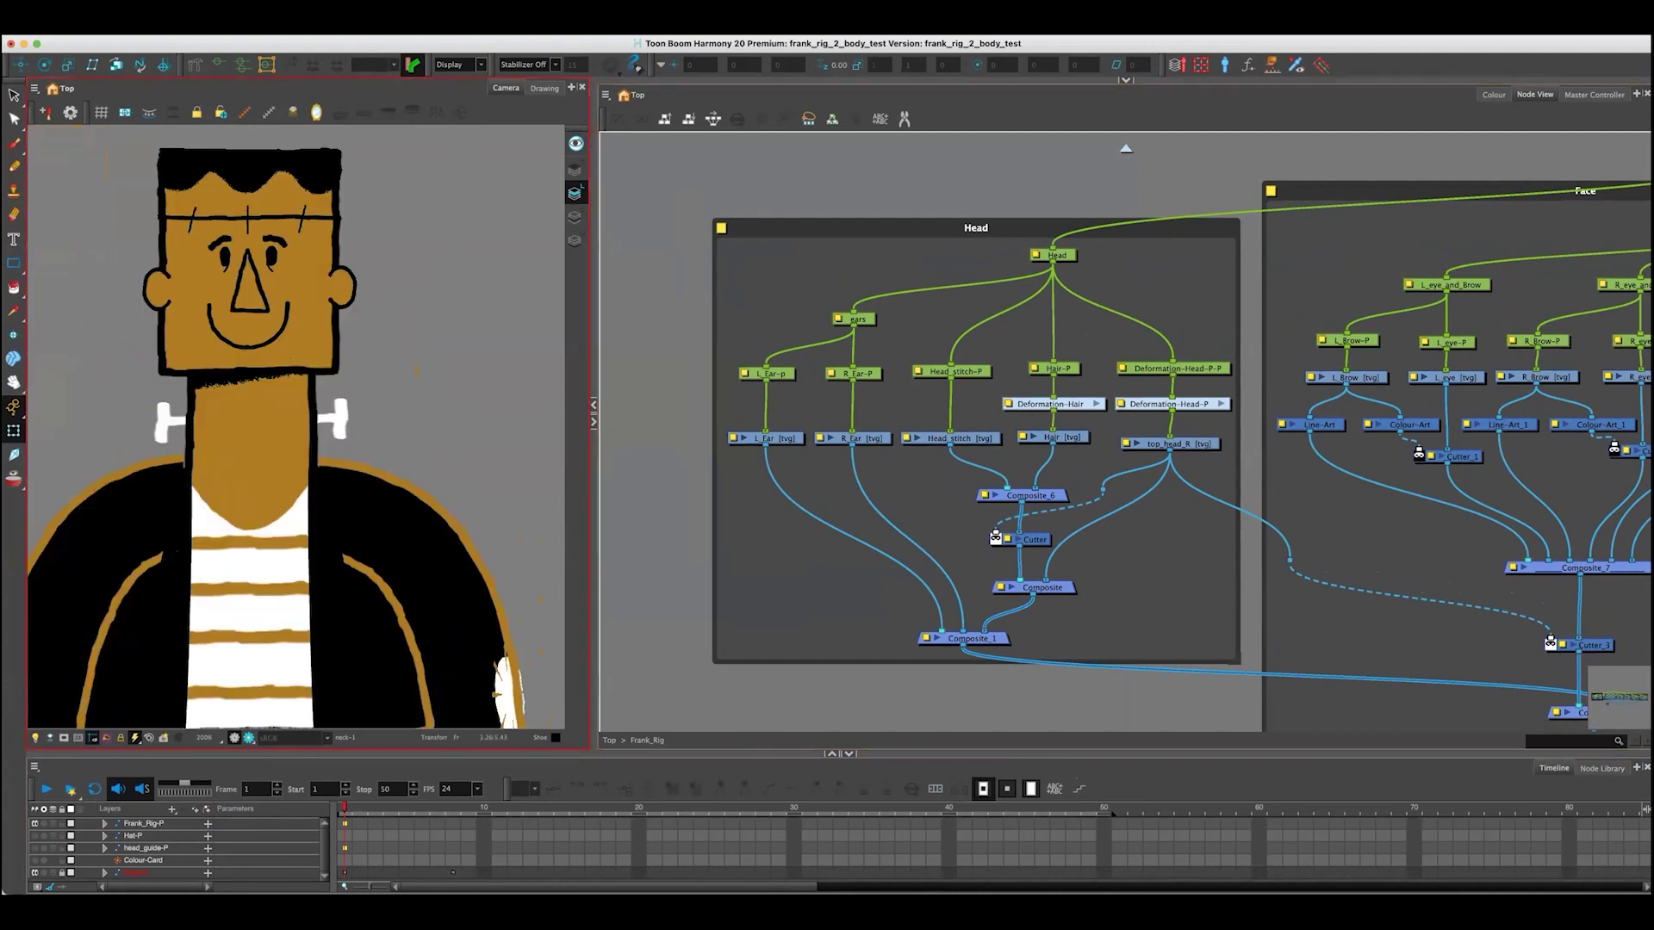
{"action": "left_click_drag", "start_coordinate": [229, 428], "coordinate": [249, 426]}
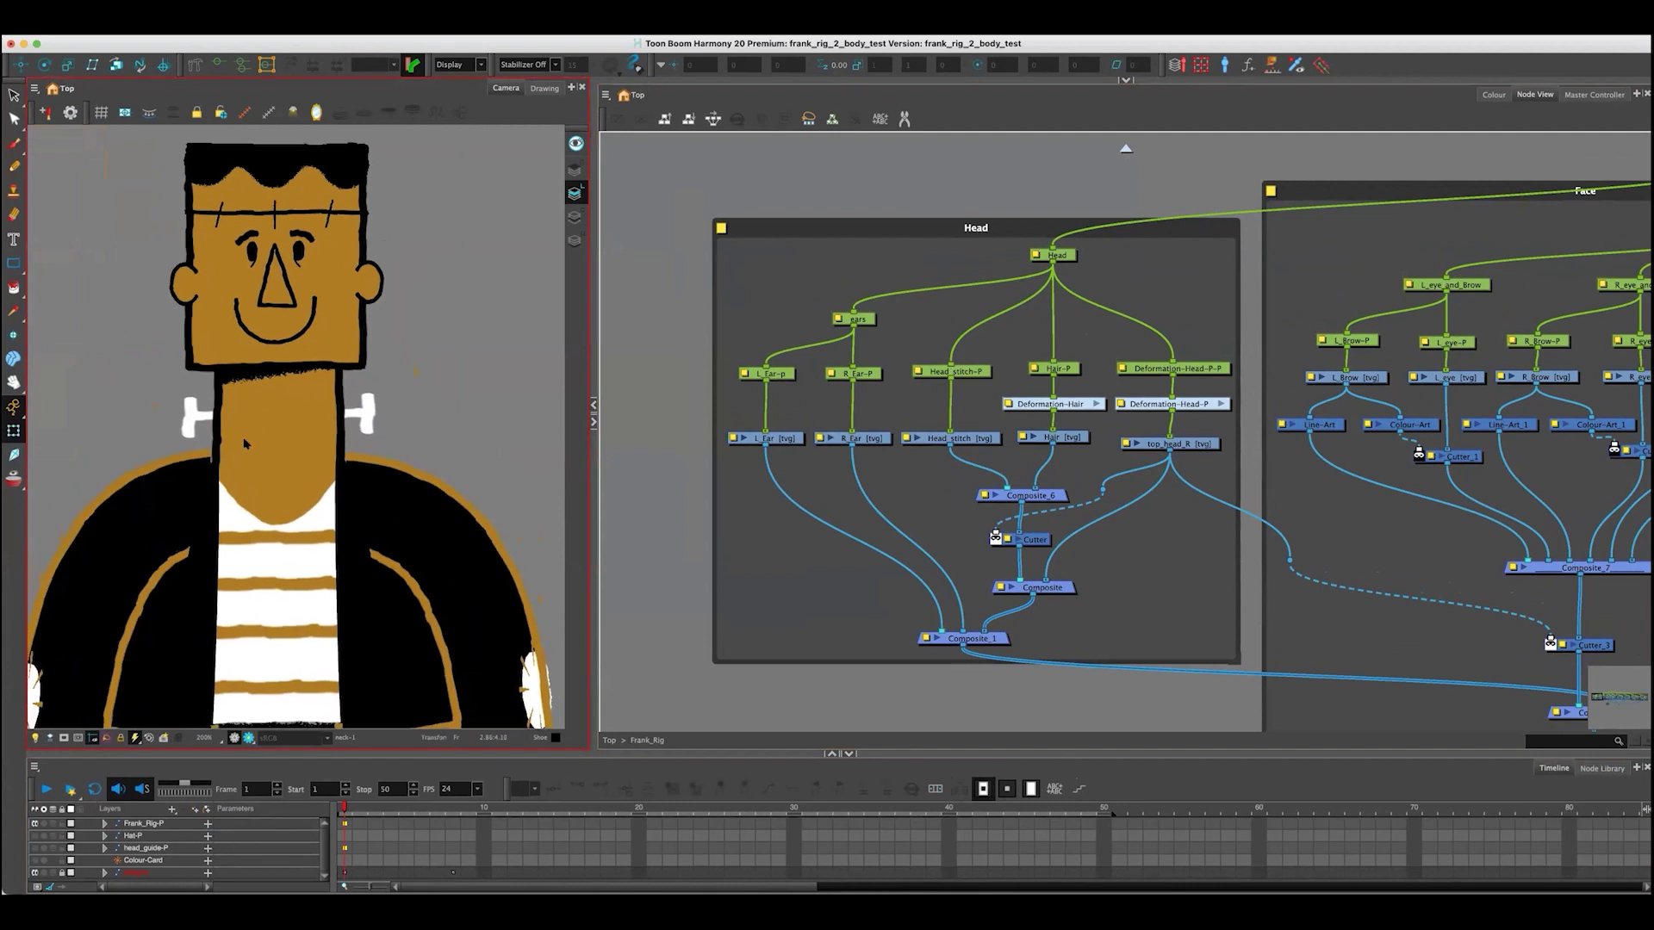
{"action": "left_click_drag", "start_coordinate": [263, 217], "coordinate": [264, 307]}
{"action": "scroll", "coordinate": [263, 307], "scroll_direction": "up", "scroll_amount": 2}
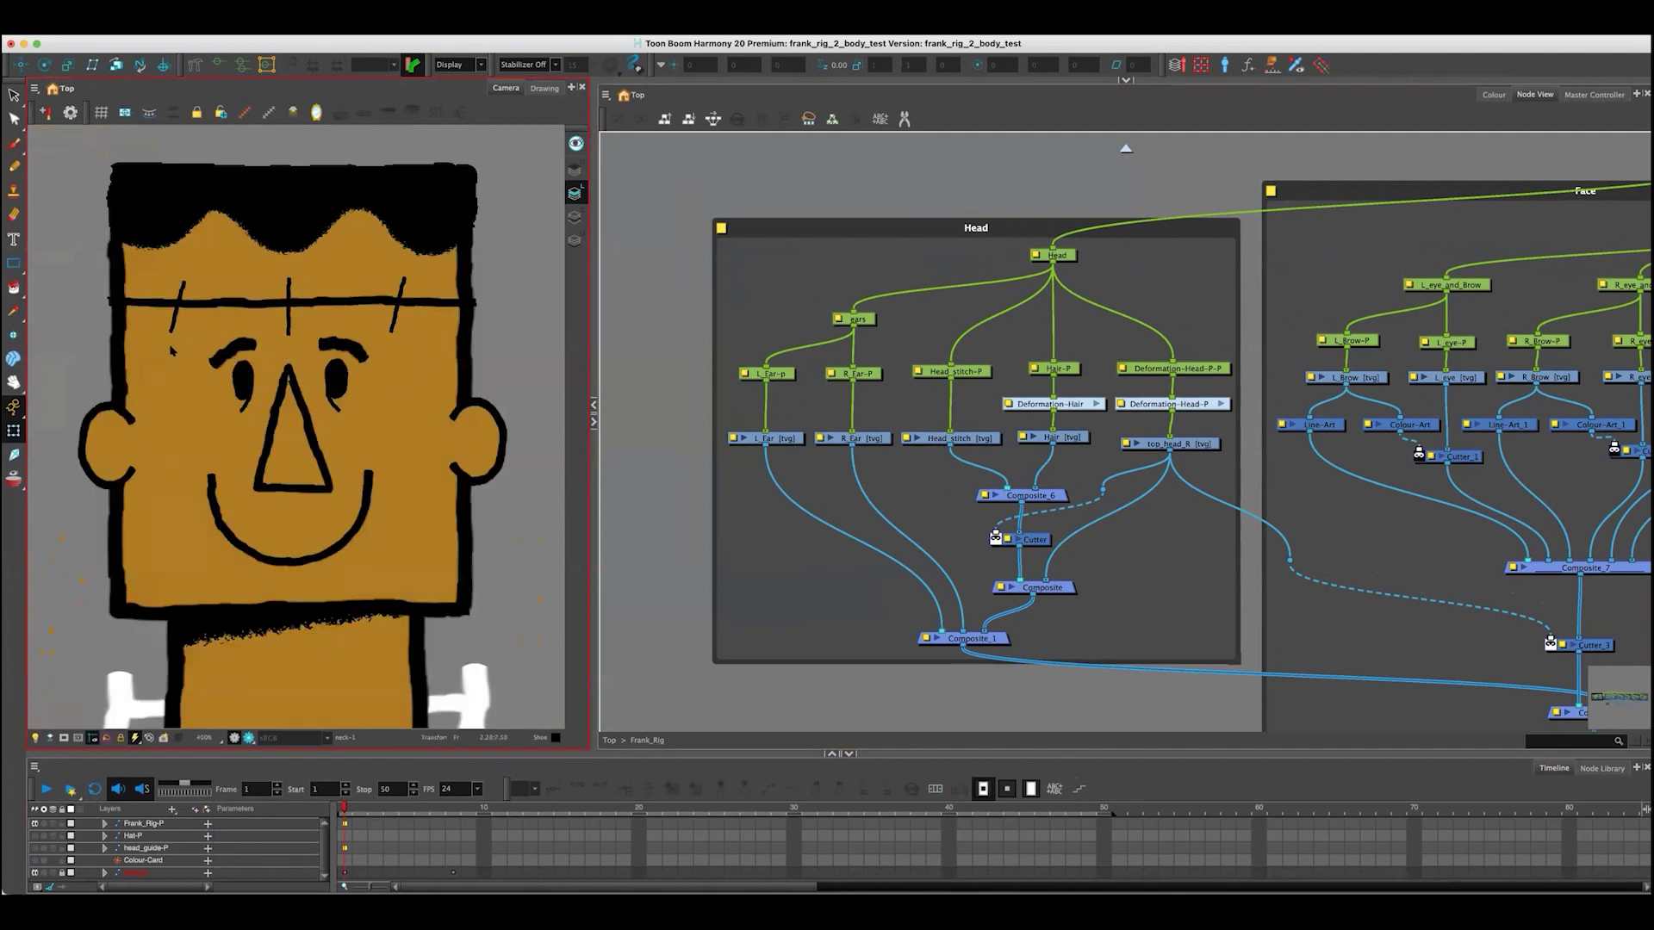
{"action": "scroll", "coordinate": [265, 297], "scroll_direction": "down", "scroll_amount": 4}
{"action": "left_click_drag", "start_coordinate": [187, 377], "coordinate": [527, 380]}
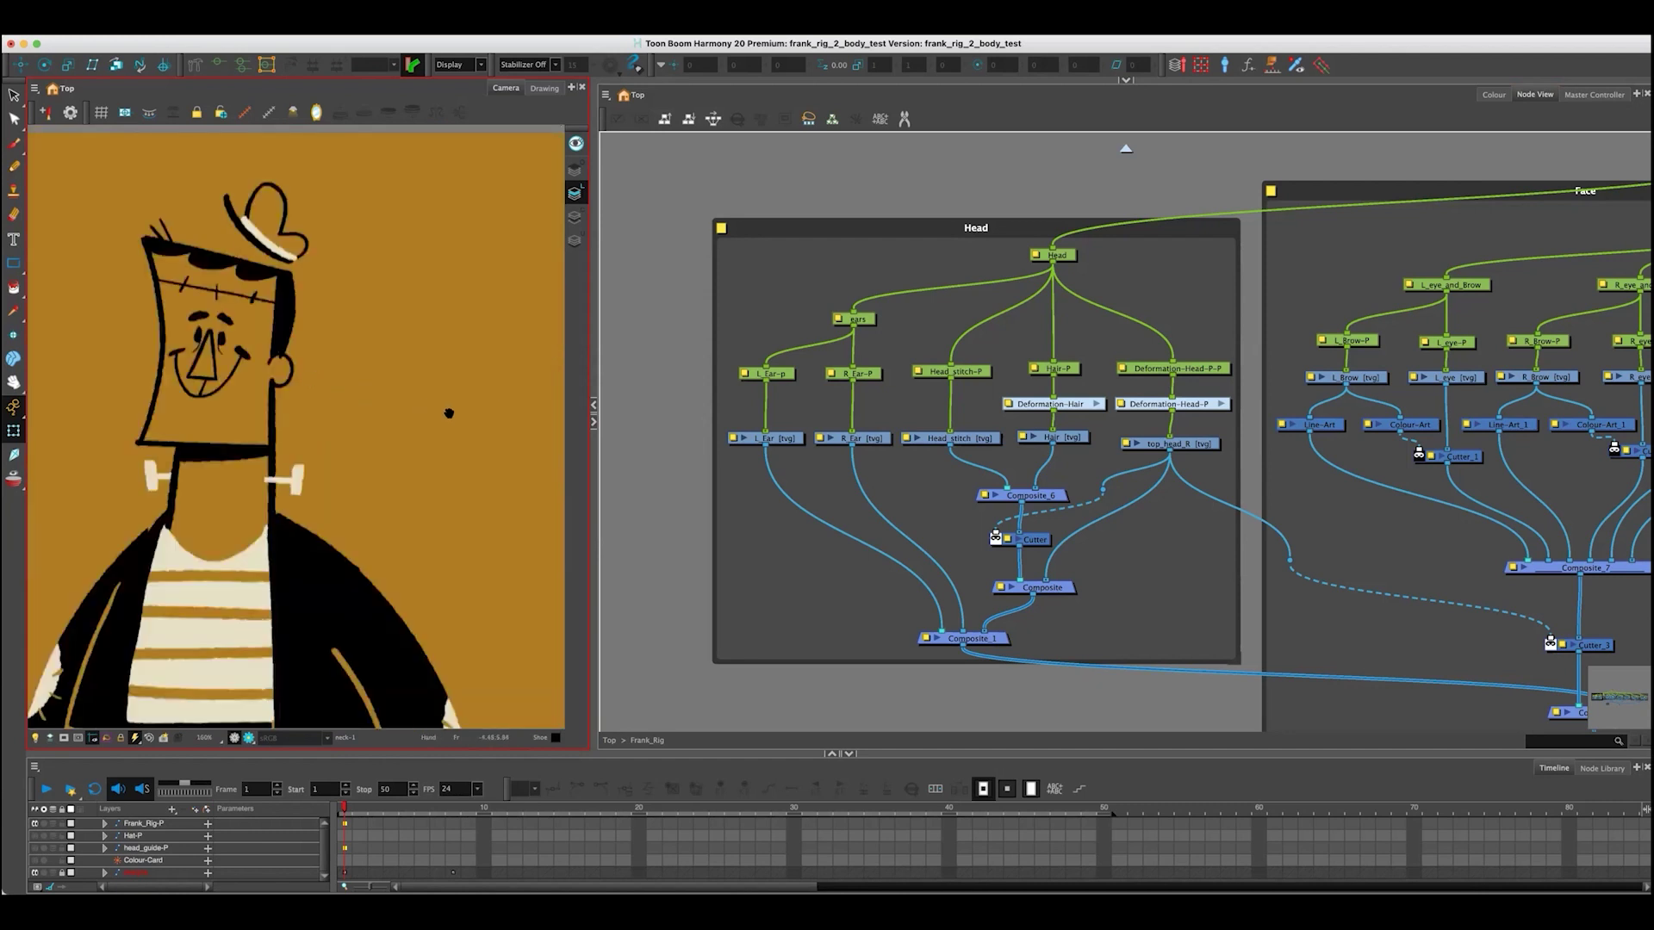
{"action": "left_click_drag", "start_coordinate": [467, 415], "coordinate": [222, 389]}
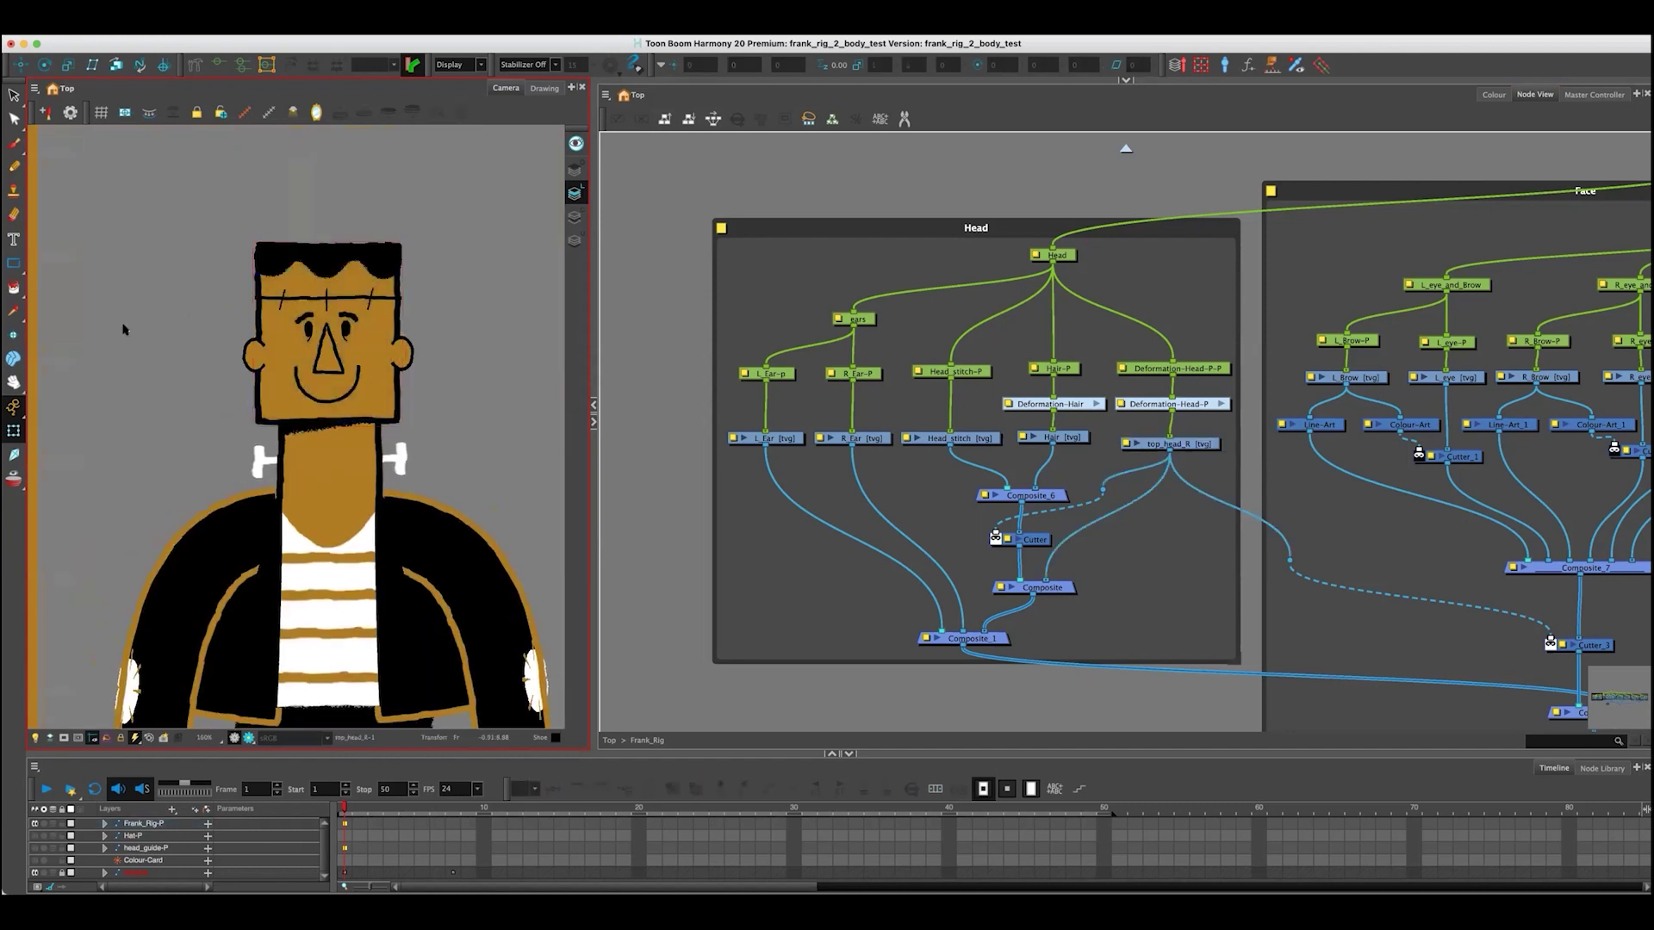
- Widen the Camera view and frame the reference drawing and the rig's upper body side by side
{"action": "left_click_drag", "start_coordinate": [89, 430], "coordinate": [1254, 408]}
{"action": "left_click", "coordinate": [1256, 406]}
{"action": "left_click_drag", "start_coordinate": [637, 181], "coordinate": [412, 261]}
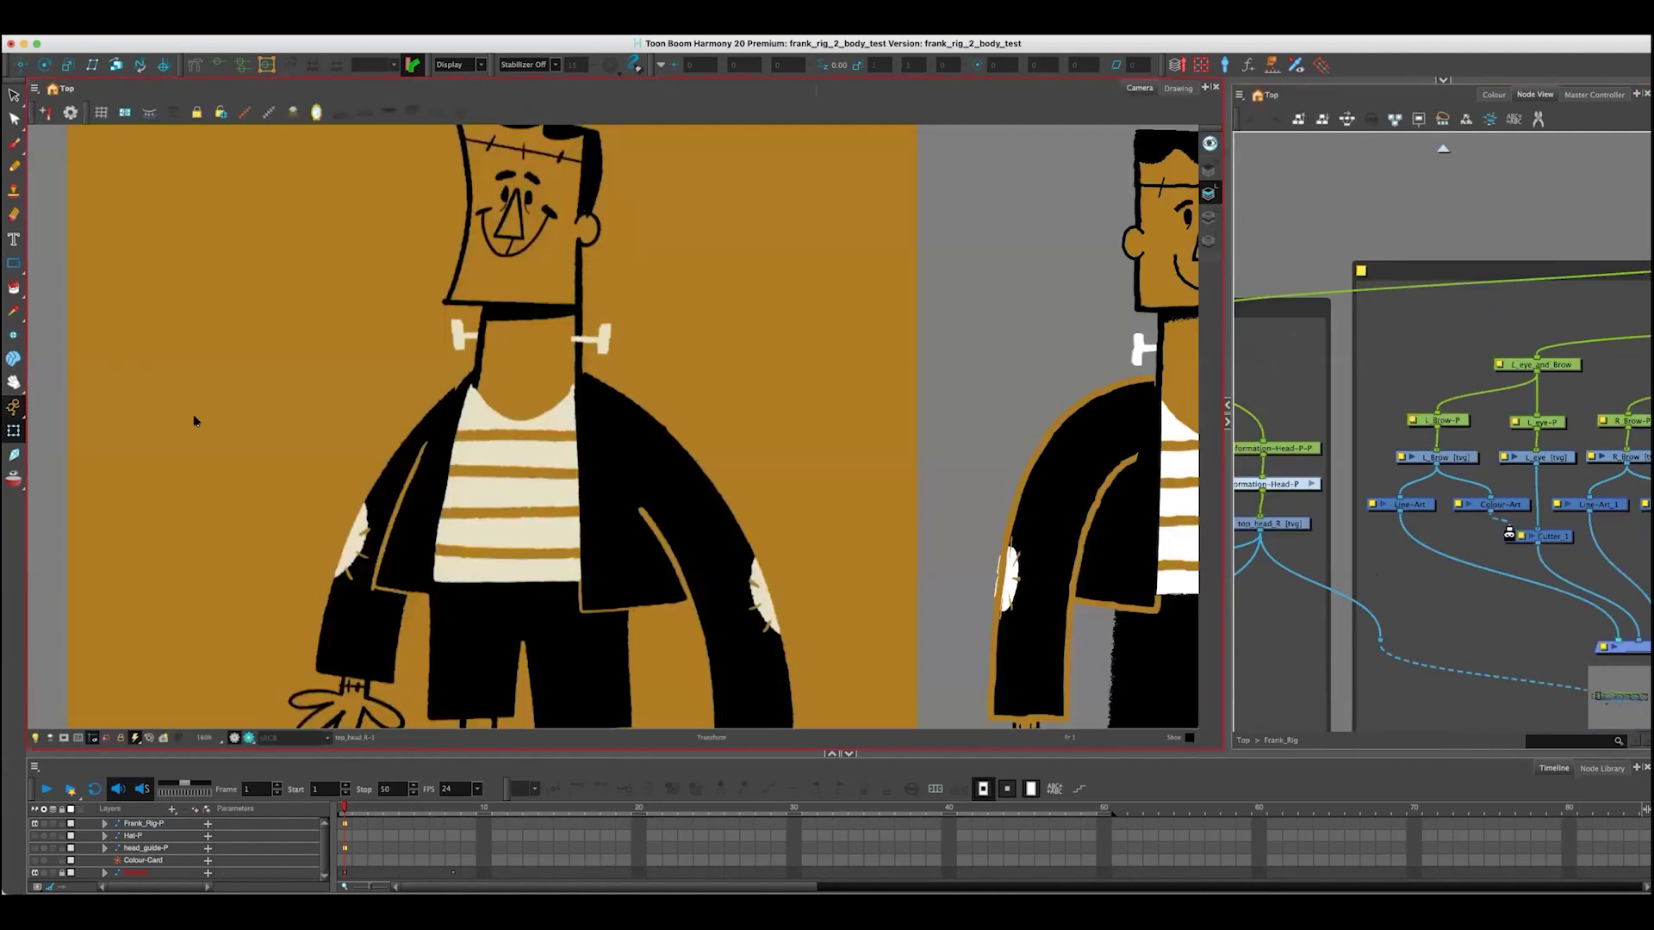
{"action": "key", "text": "grave"}
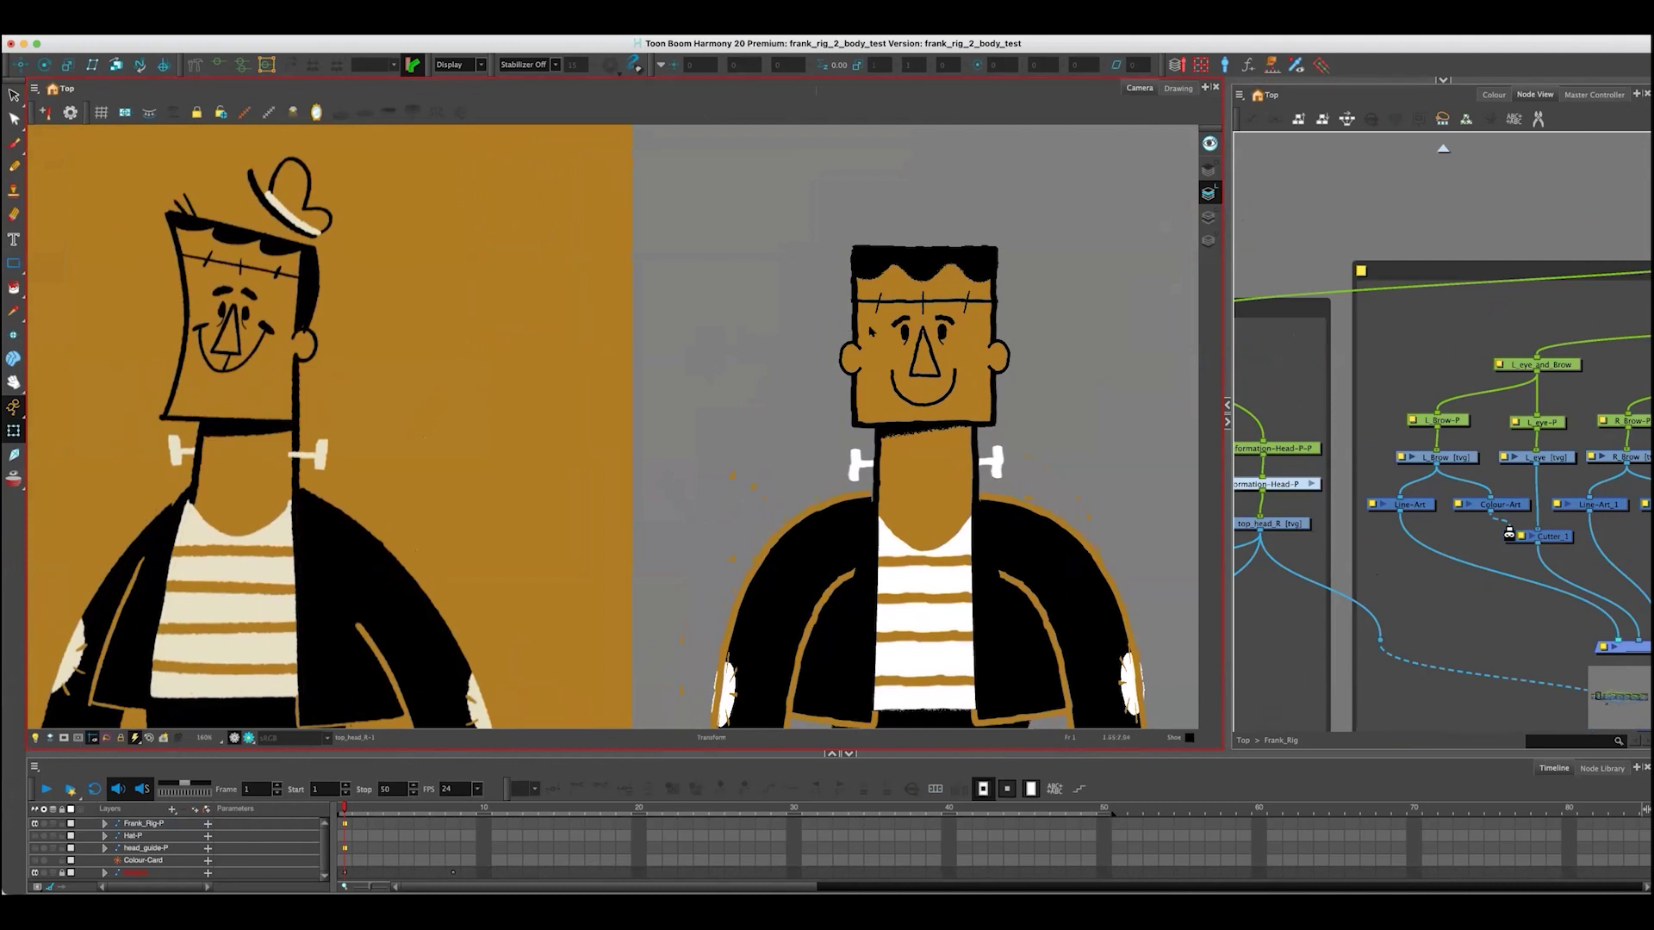
- Select the rig's head drawing and one neck bolt in turn to inspect them, and clear the selection
{"action": "left_click", "coordinate": [870, 332]}
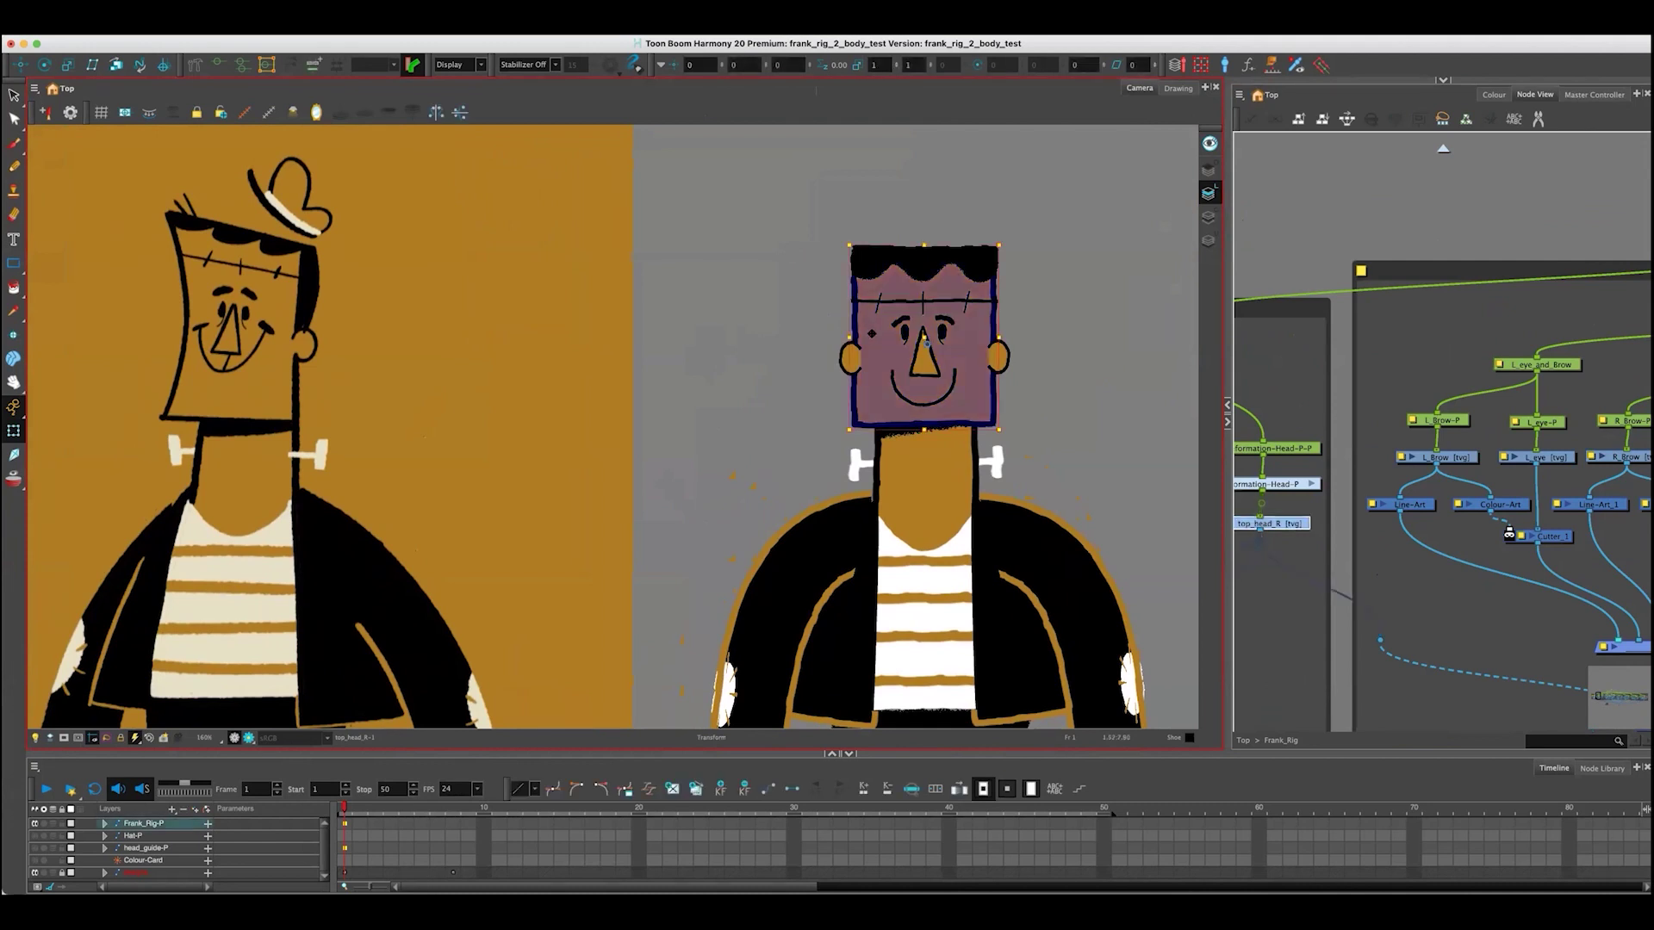
{"action": "left_click", "coordinate": [819, 325]}
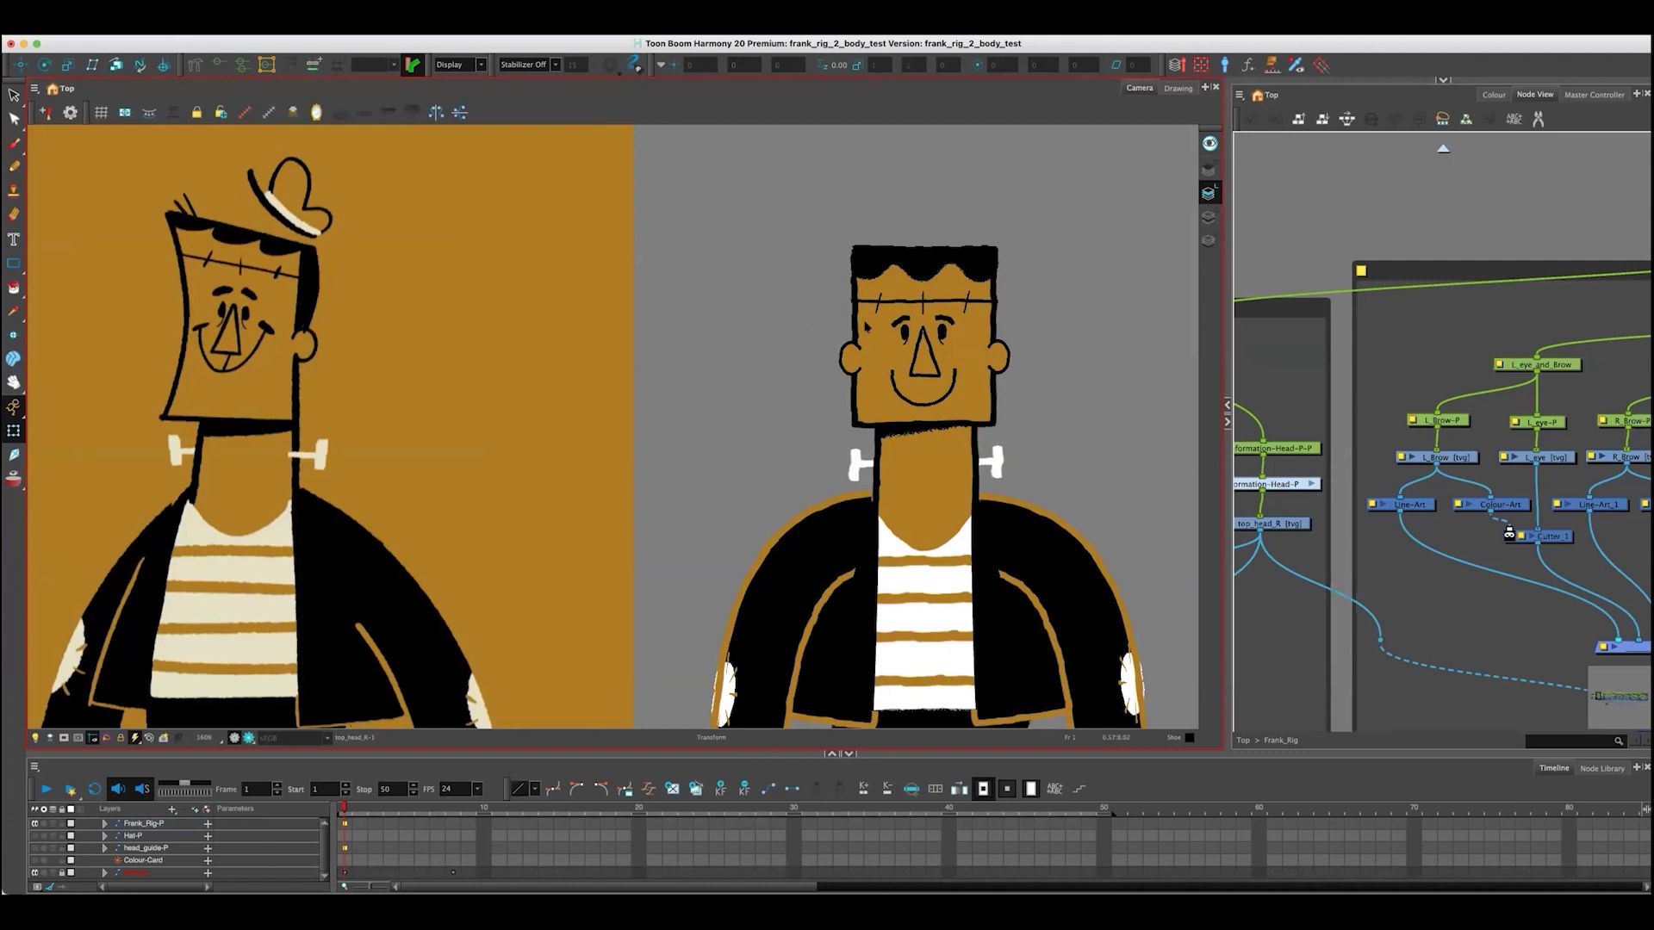
{"action": "left_click", "coordinate": [866, 327]}
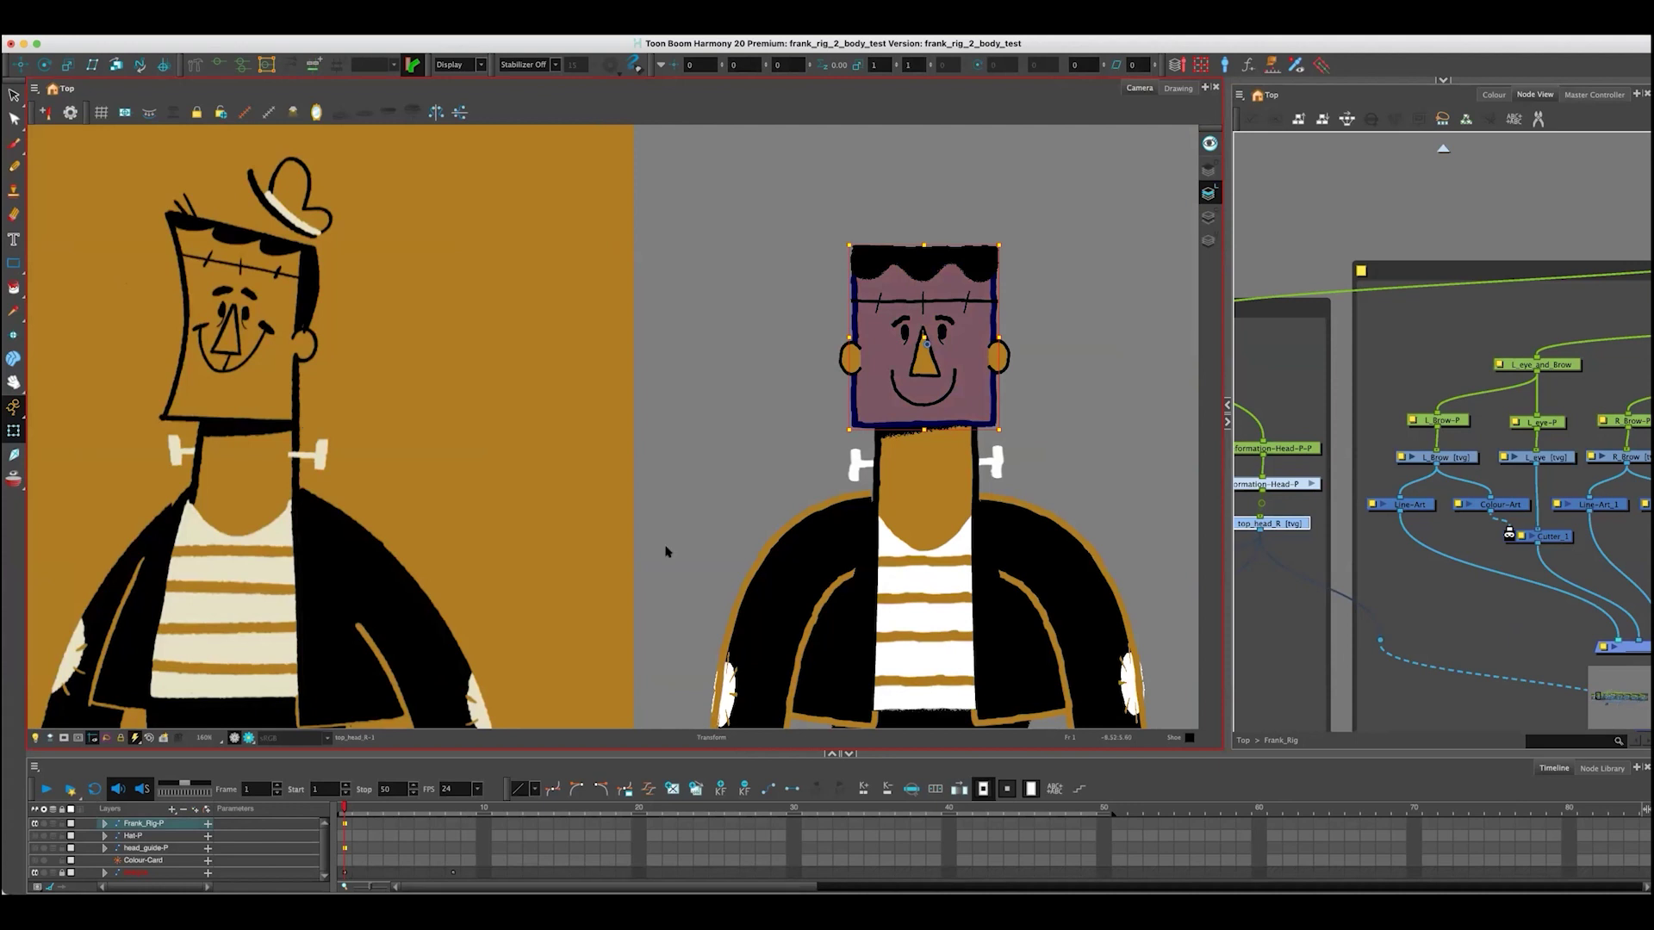
{"action": "left_click", "coordinate": [991, 465]}
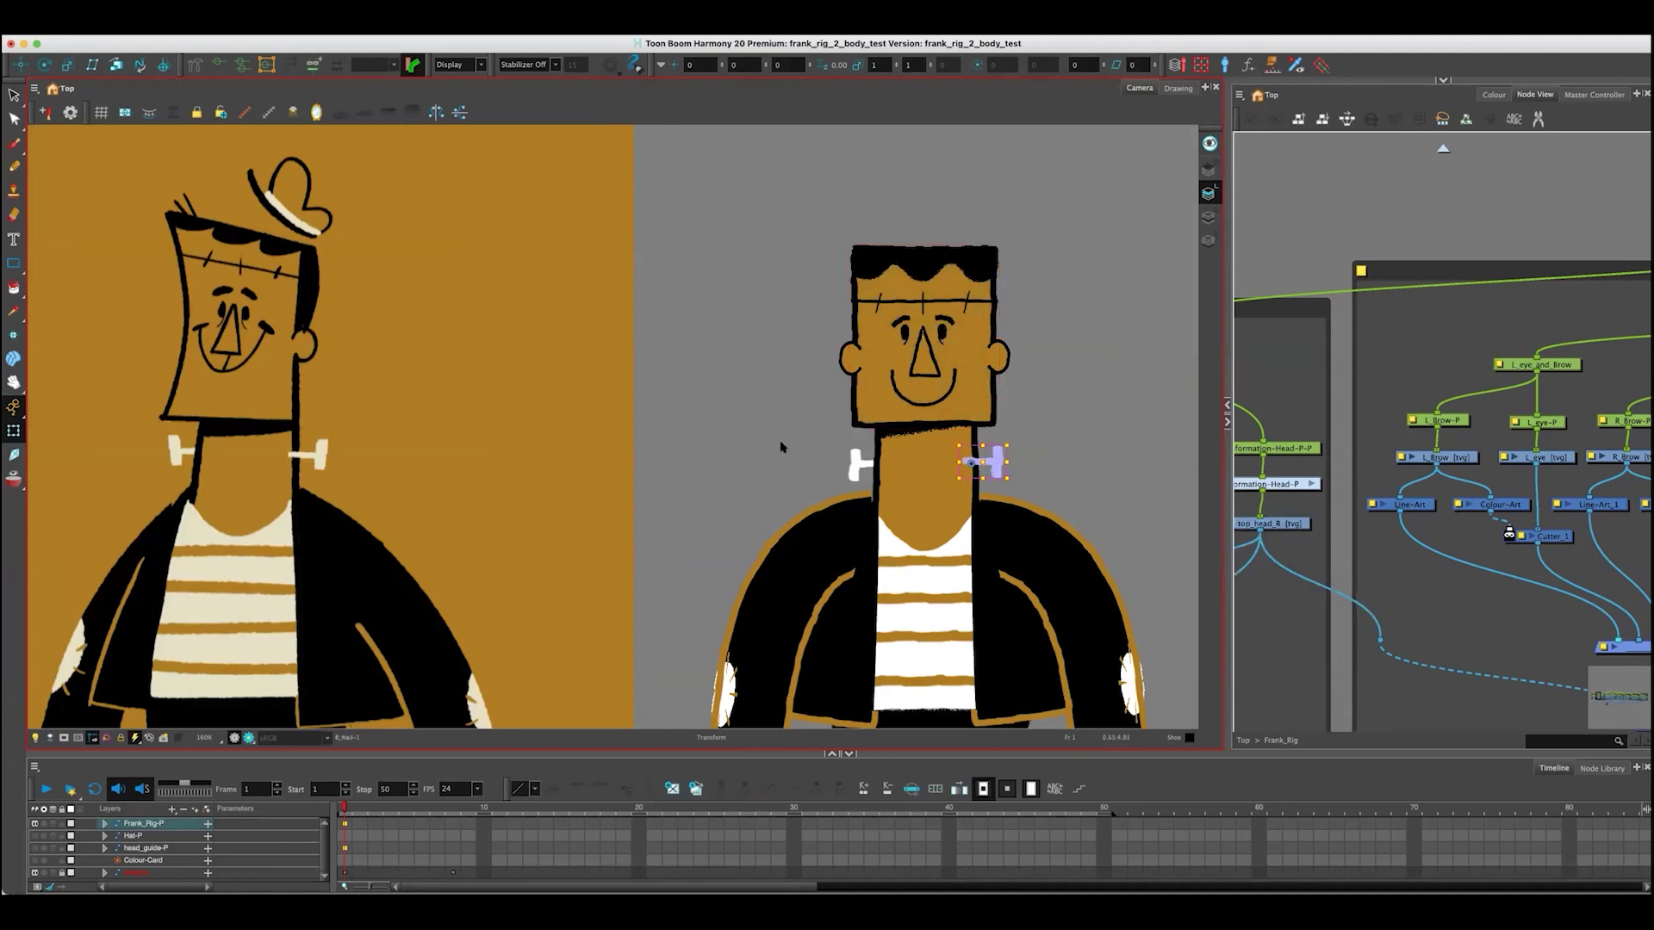
{"action": "left_click", "coordinate": [759, 398]}
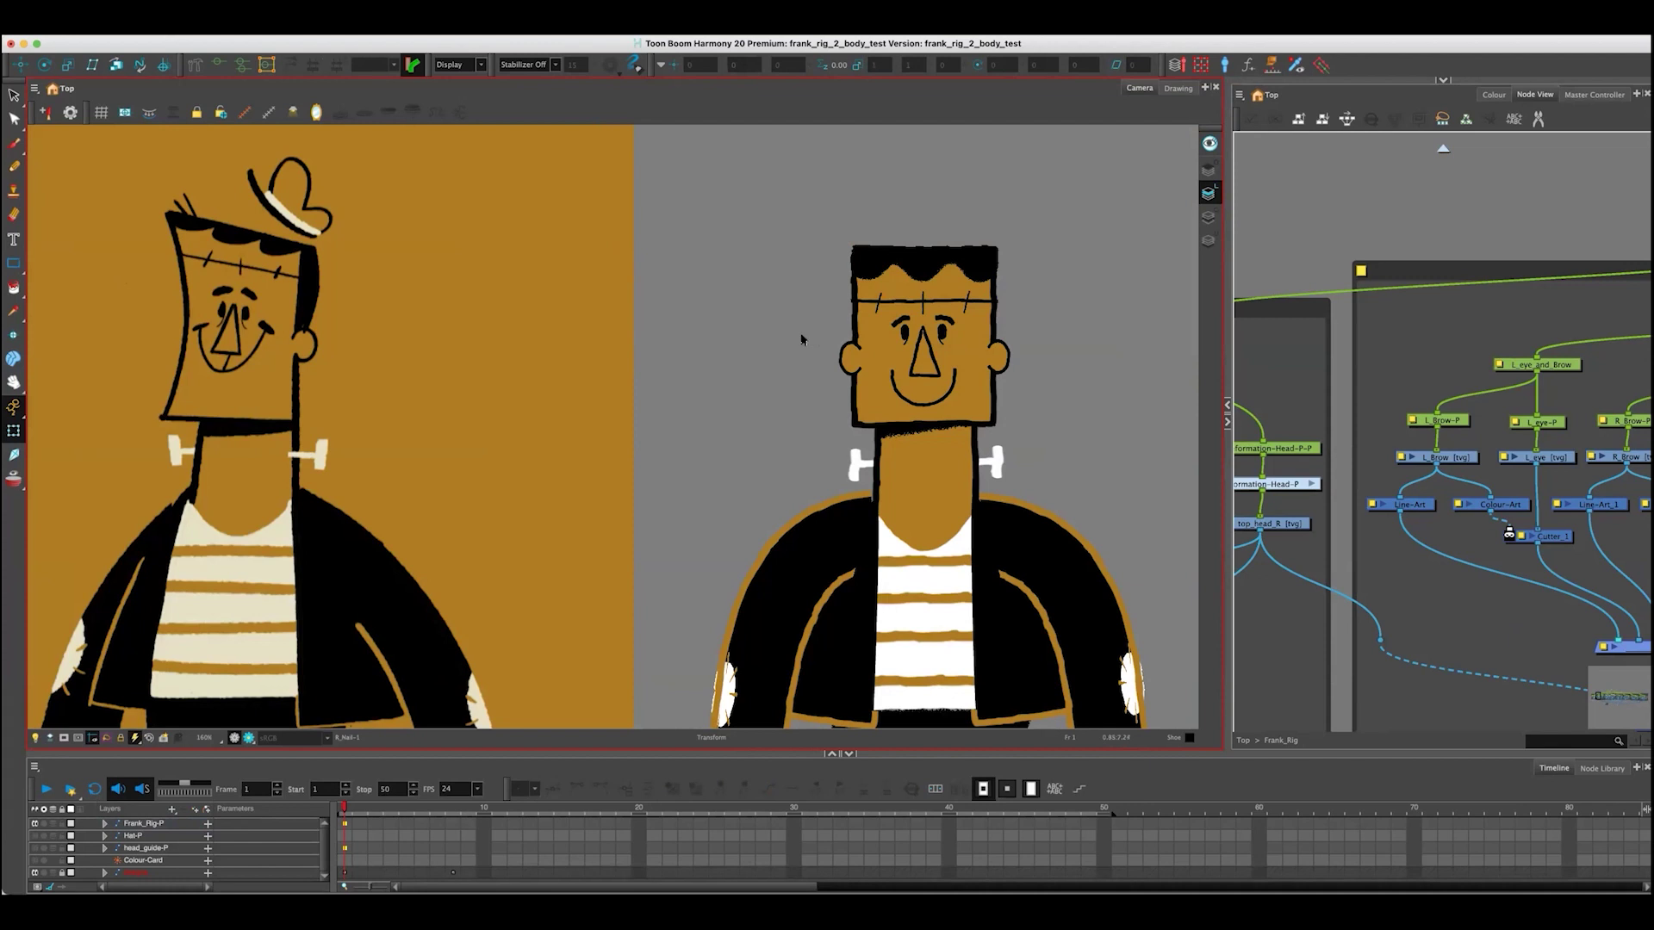
- Display the deformation curve of the rig's right arm and try moving the arm outward with it
{"action": "left_click_drag", "start_coordinate": [801, 383], "coordinate": [776, 302]}
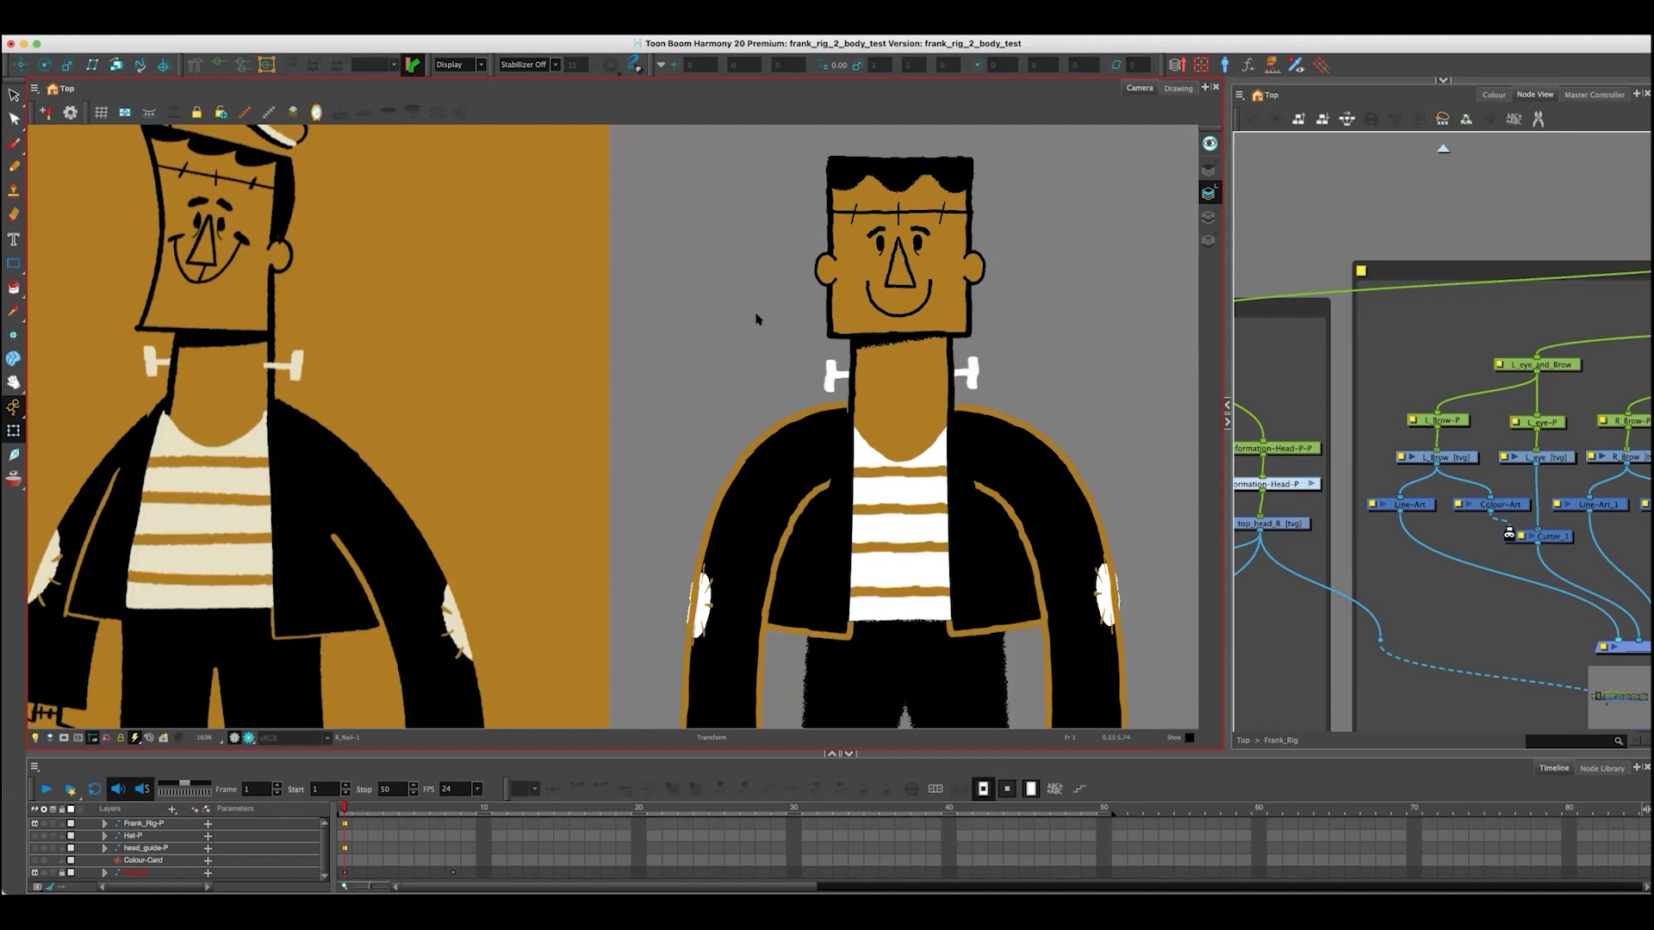
{"action": "left_click_drag", "start_coordinate": [753, 334], "coordinate": [763, 390]}
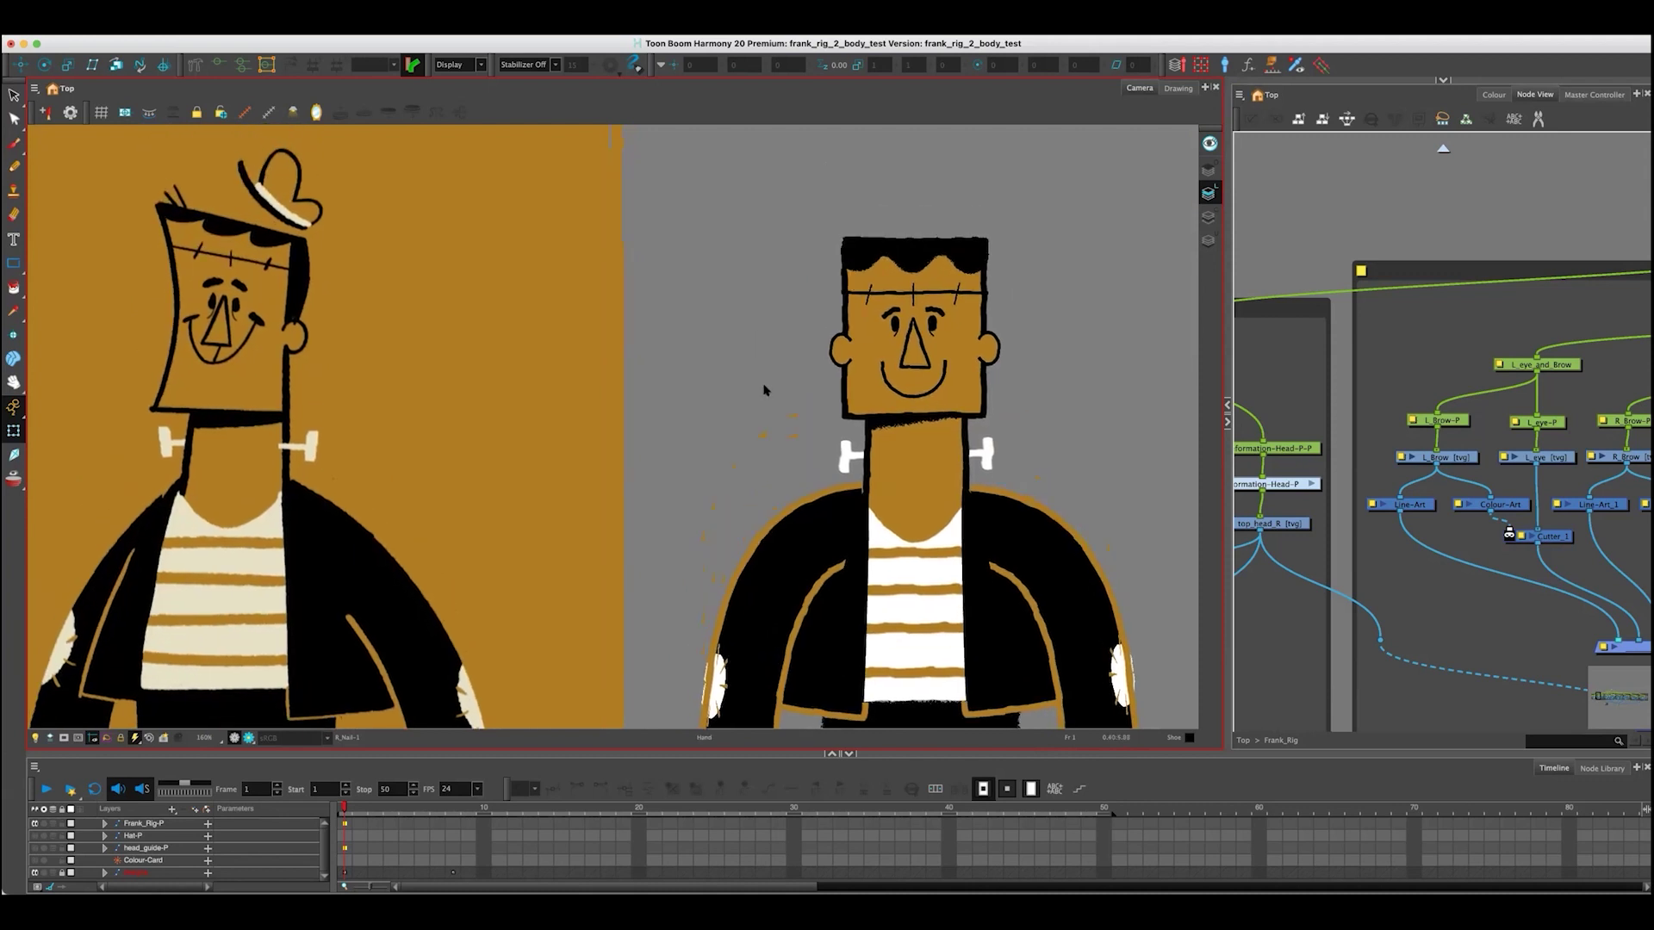
{"action": "left_click_drag", "start_coordinate": [709, 512], "coordinate": [741, 343]}
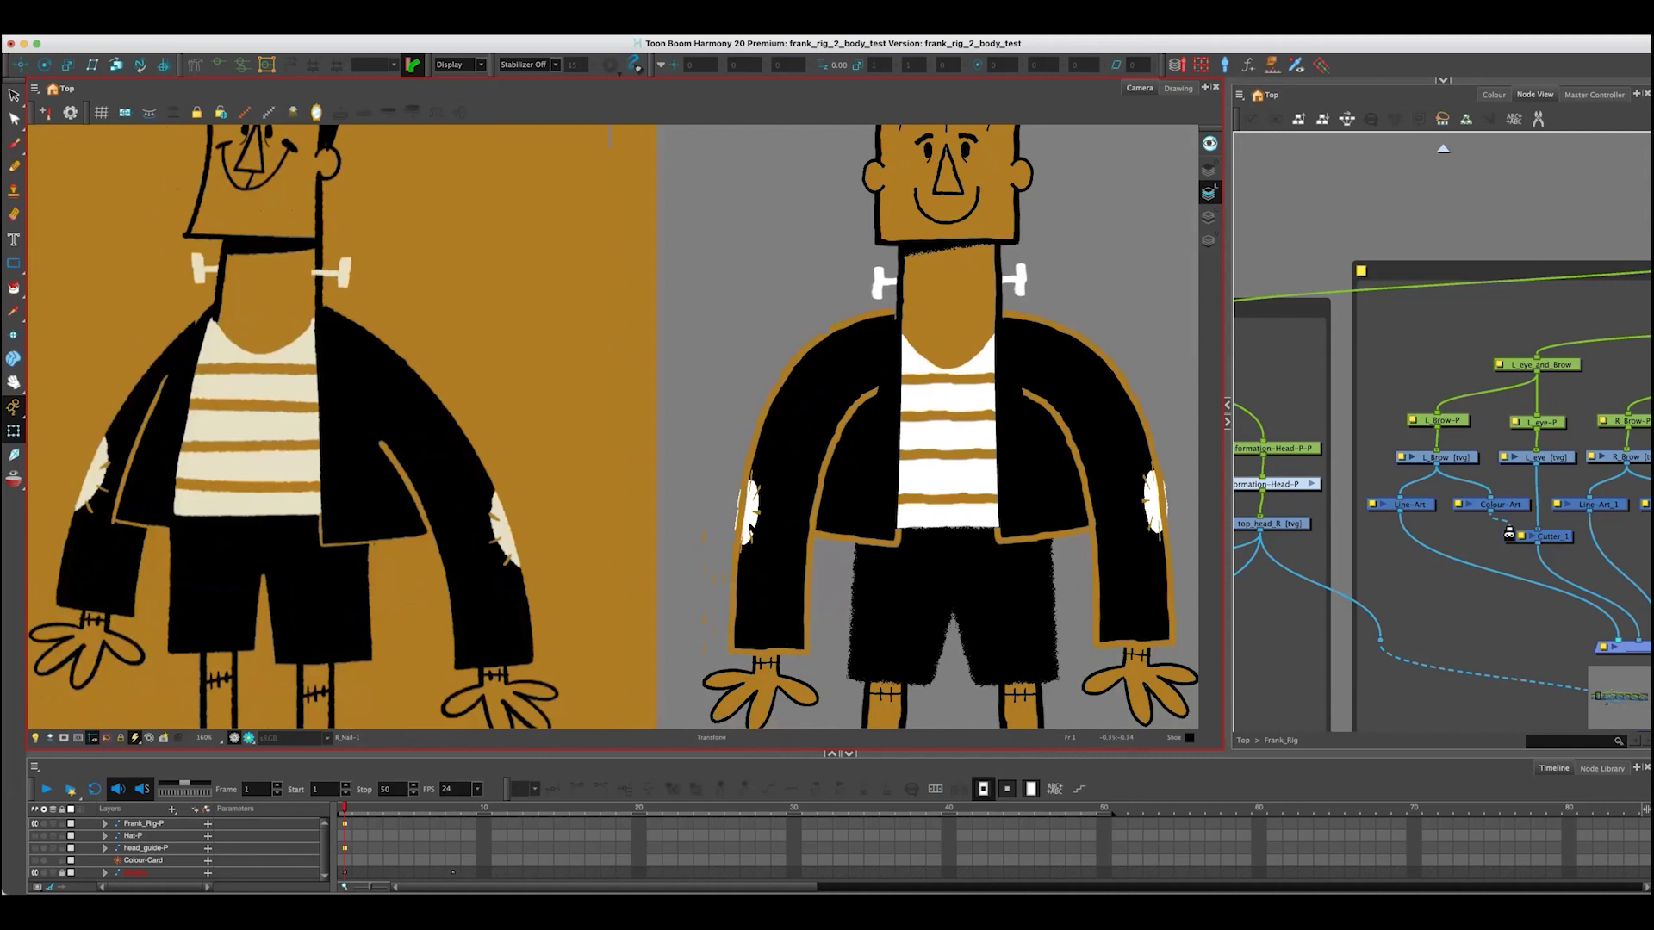
{"action": "left_click", "coordinate": [749, 510]}
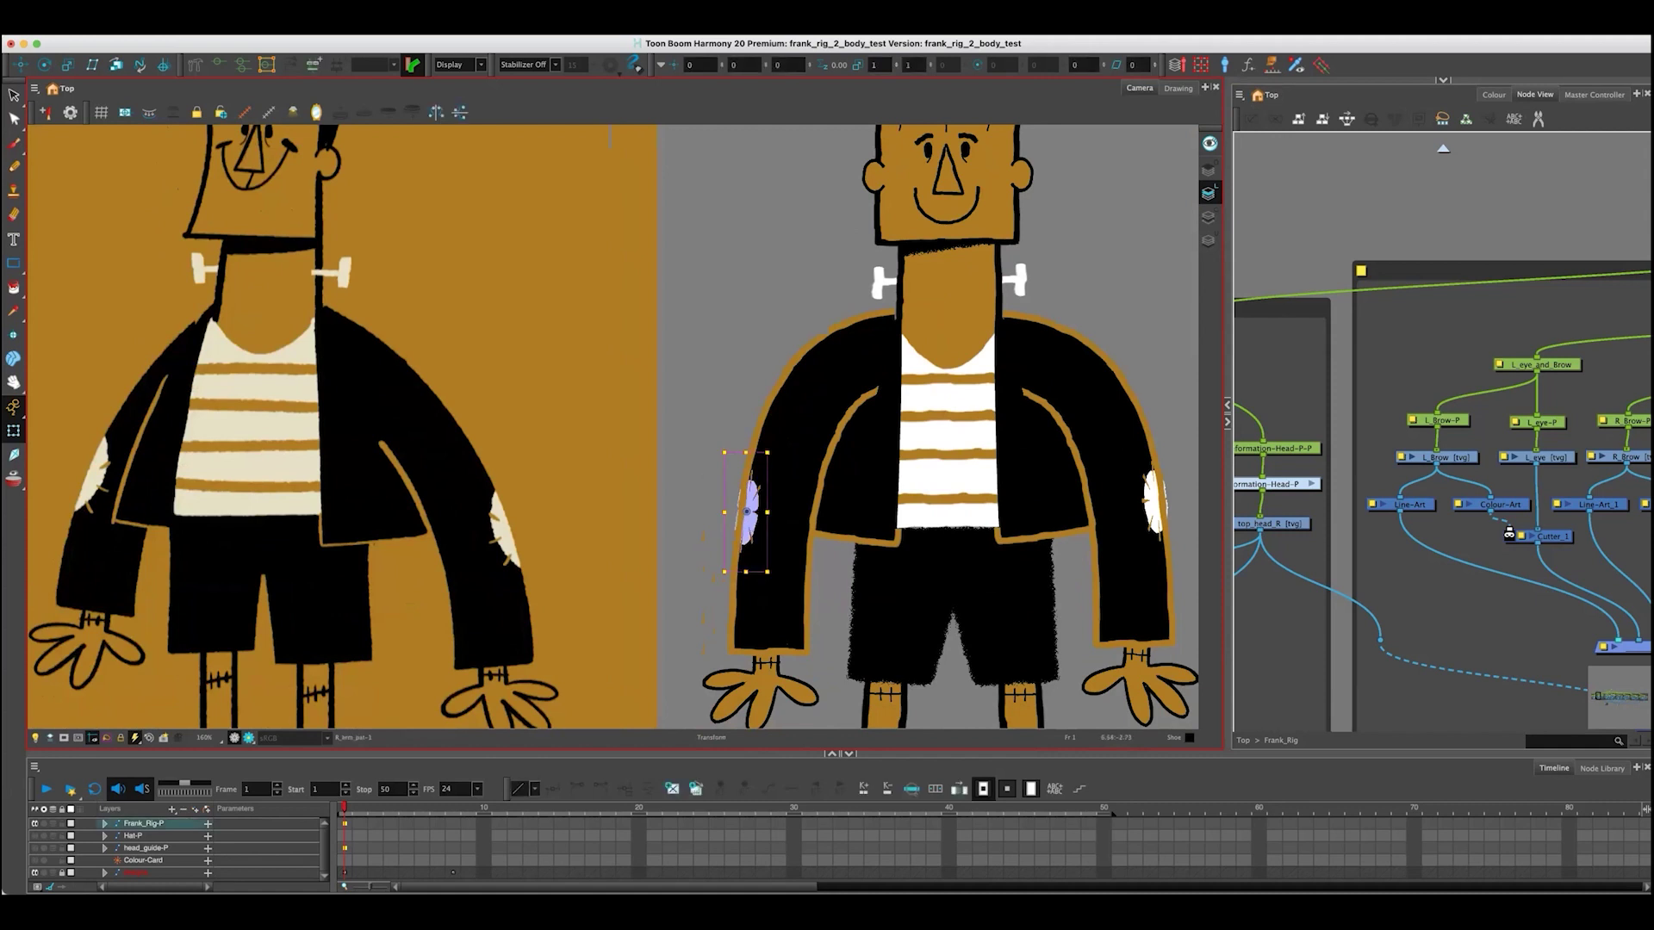
{"action": "key", "text": "b"}
{"action": "key", "text": "shift+b"}
{"action": "key", "text": "b"}
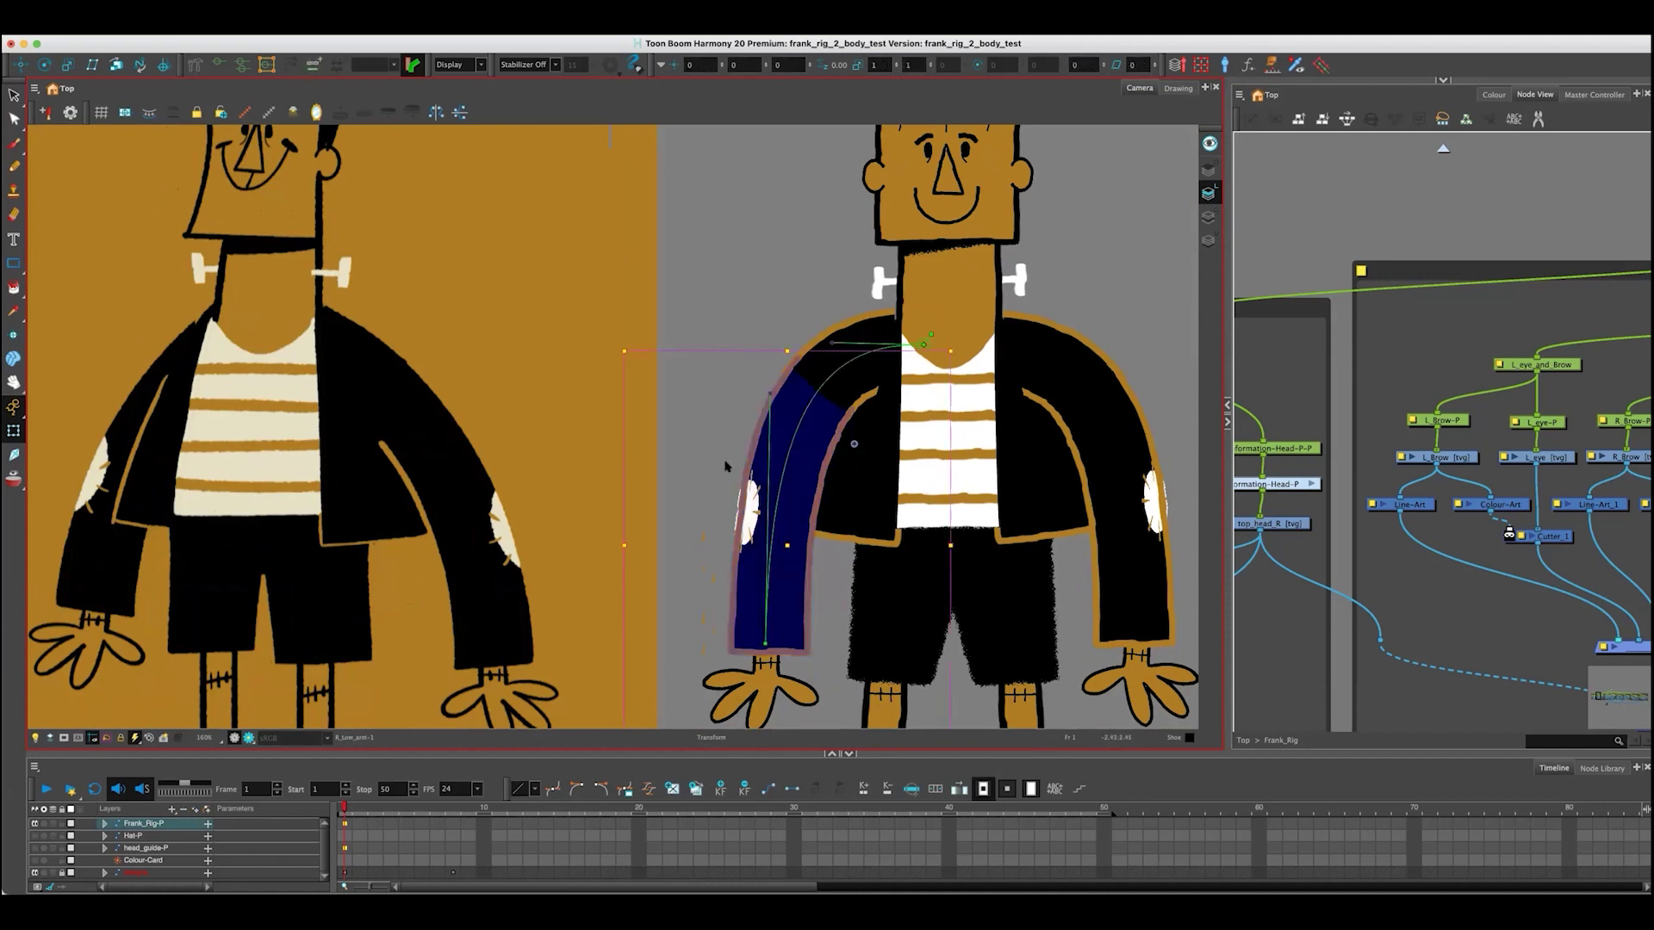
{"action": "left_click", "coordinate": [727, 469]}
{"action": "left_click", "coordinate": [758, 391]}
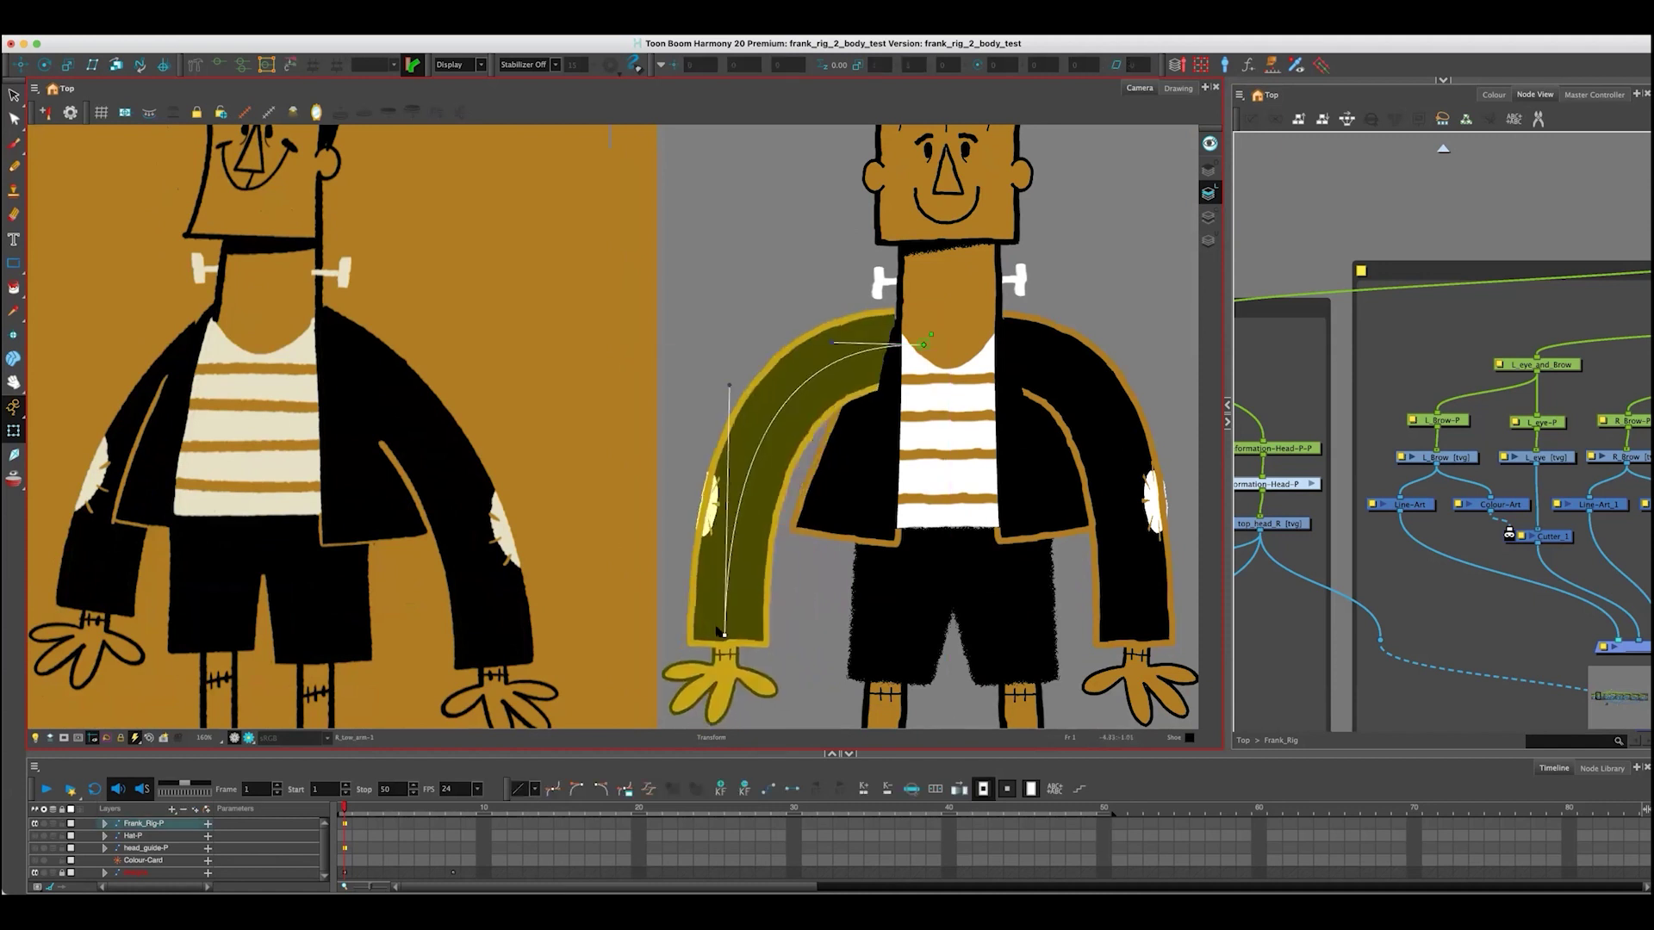
{"action": "left_click_drag", "start_coordinate": [759, 390], "coordinate": [741, 529]}
{"action": "left_click", "coordinate": [725, 397]}
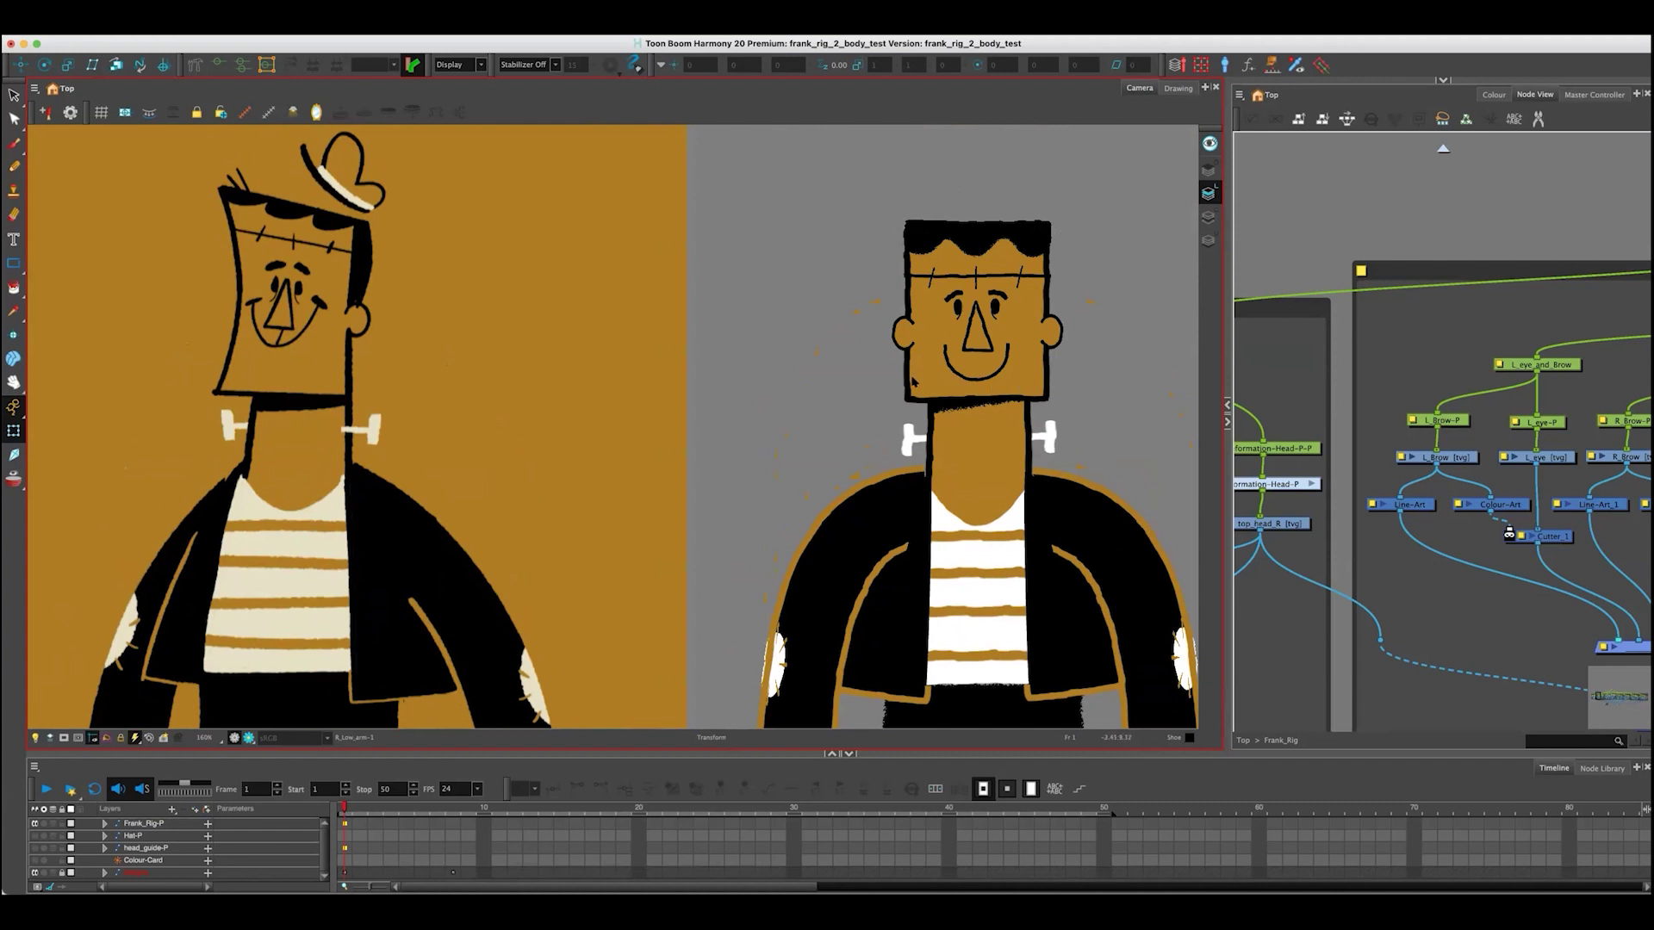
- Select the rig's head drawing and display its deformation curve controls up close
{"action": "left_click", "coordinate": [913, 219]}
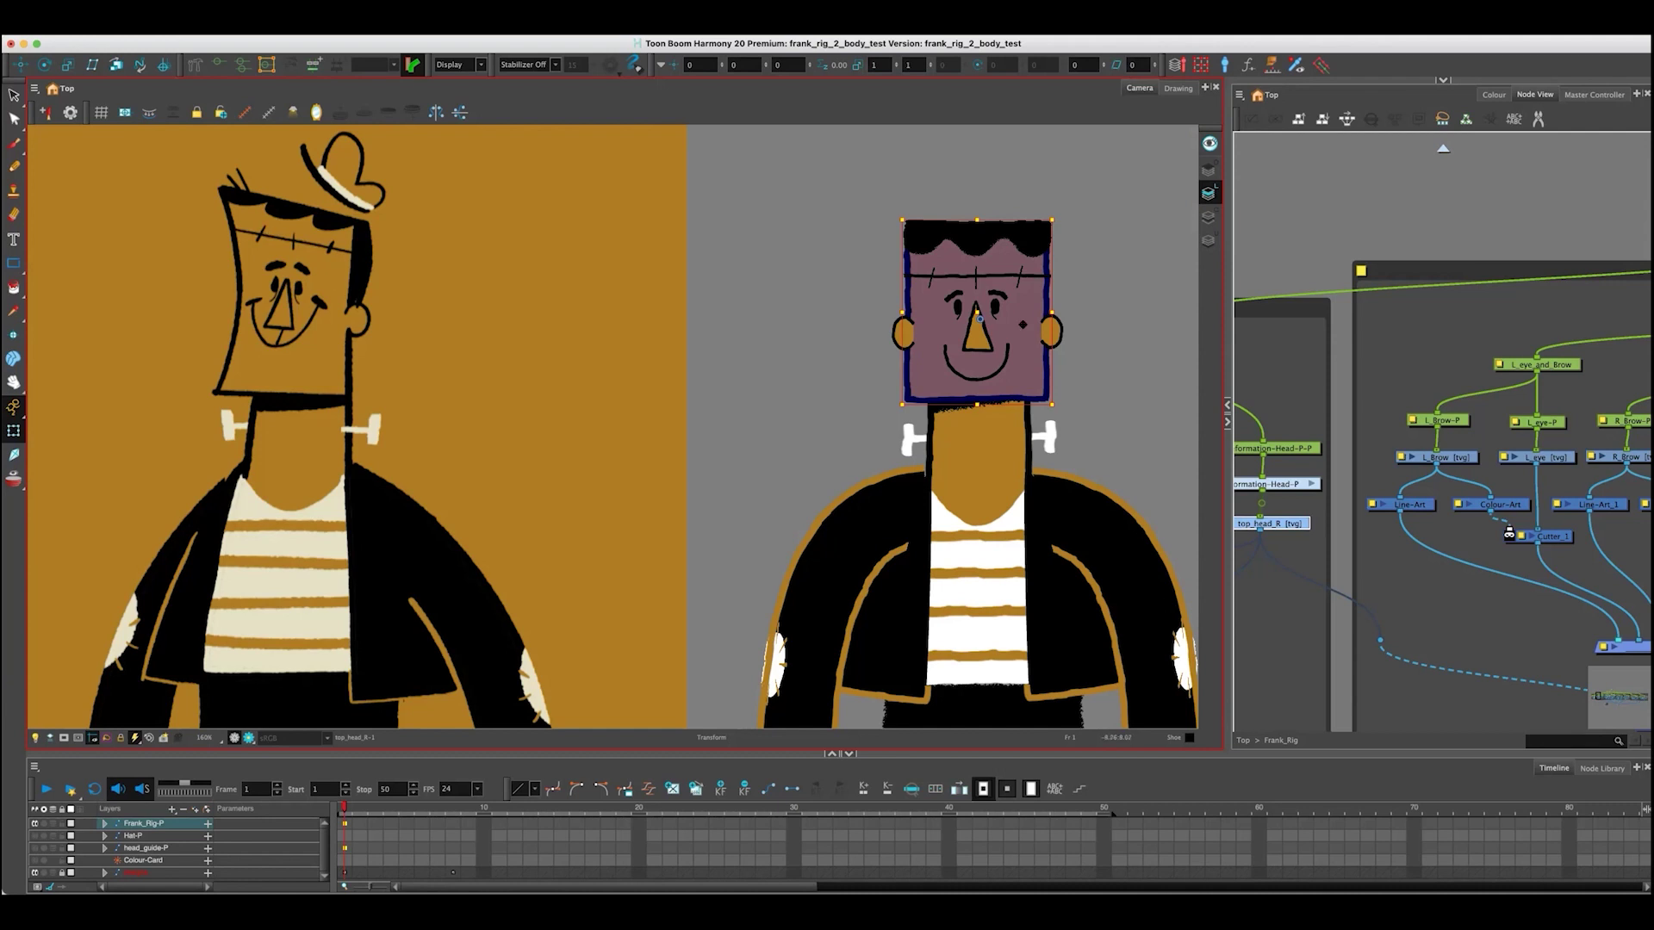
{"action": "key", "text": "shift+F11"}
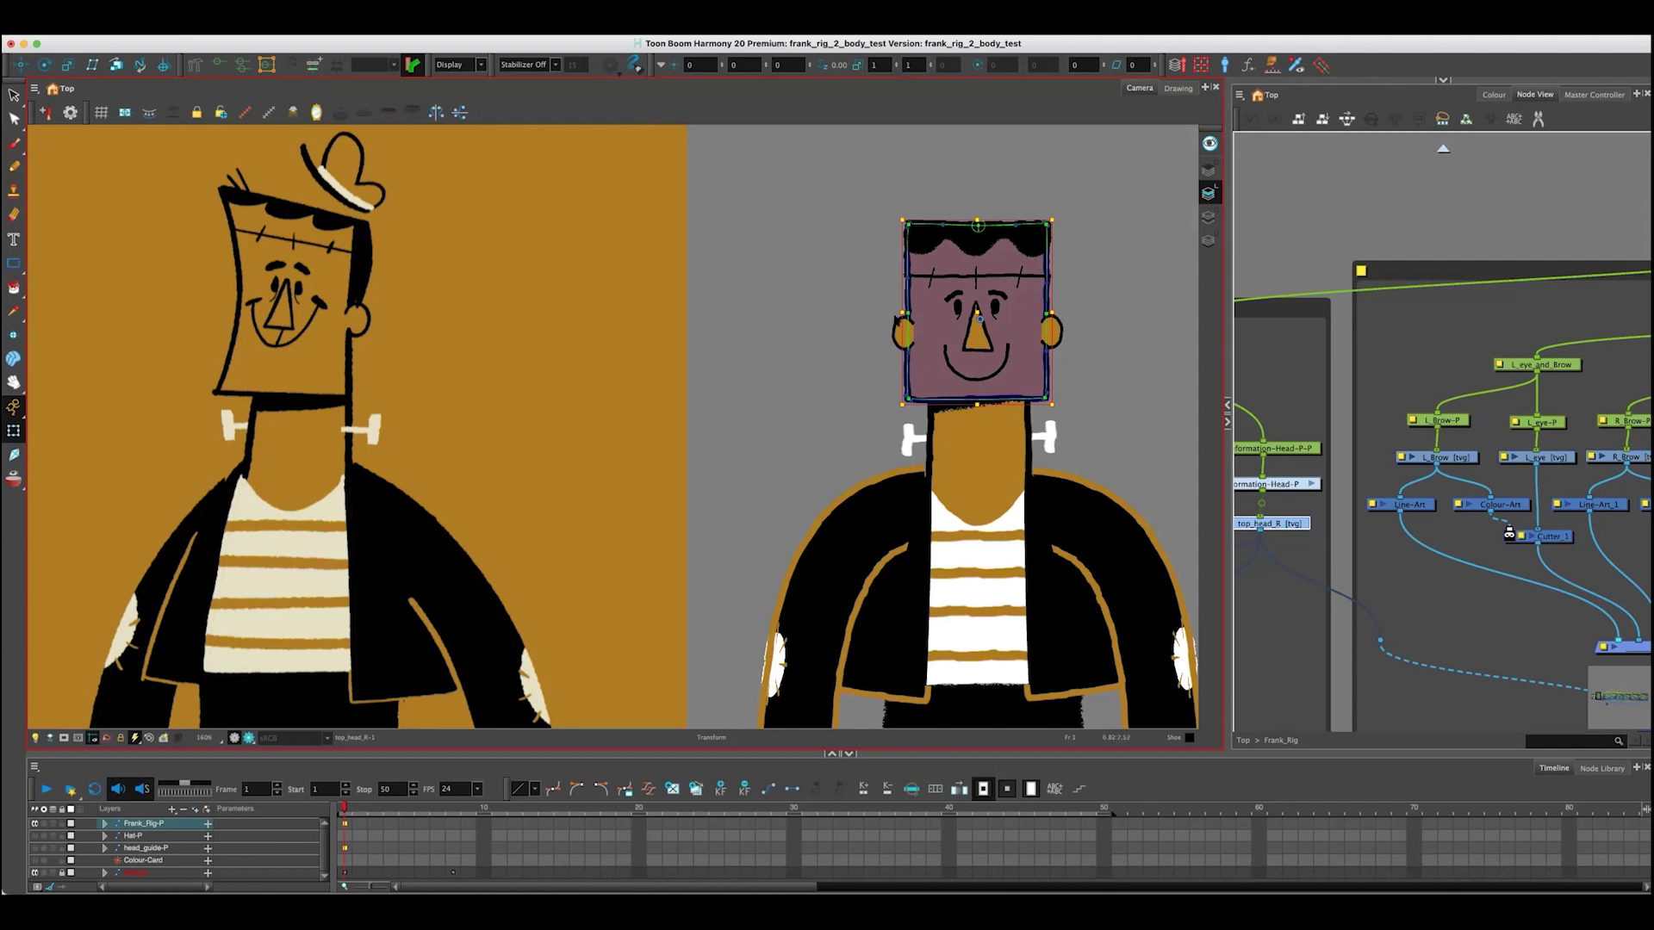
{"action": "scroll", "coordinate": [1006, 302], "scroll_direction": "up", "scroll_amount": 3}
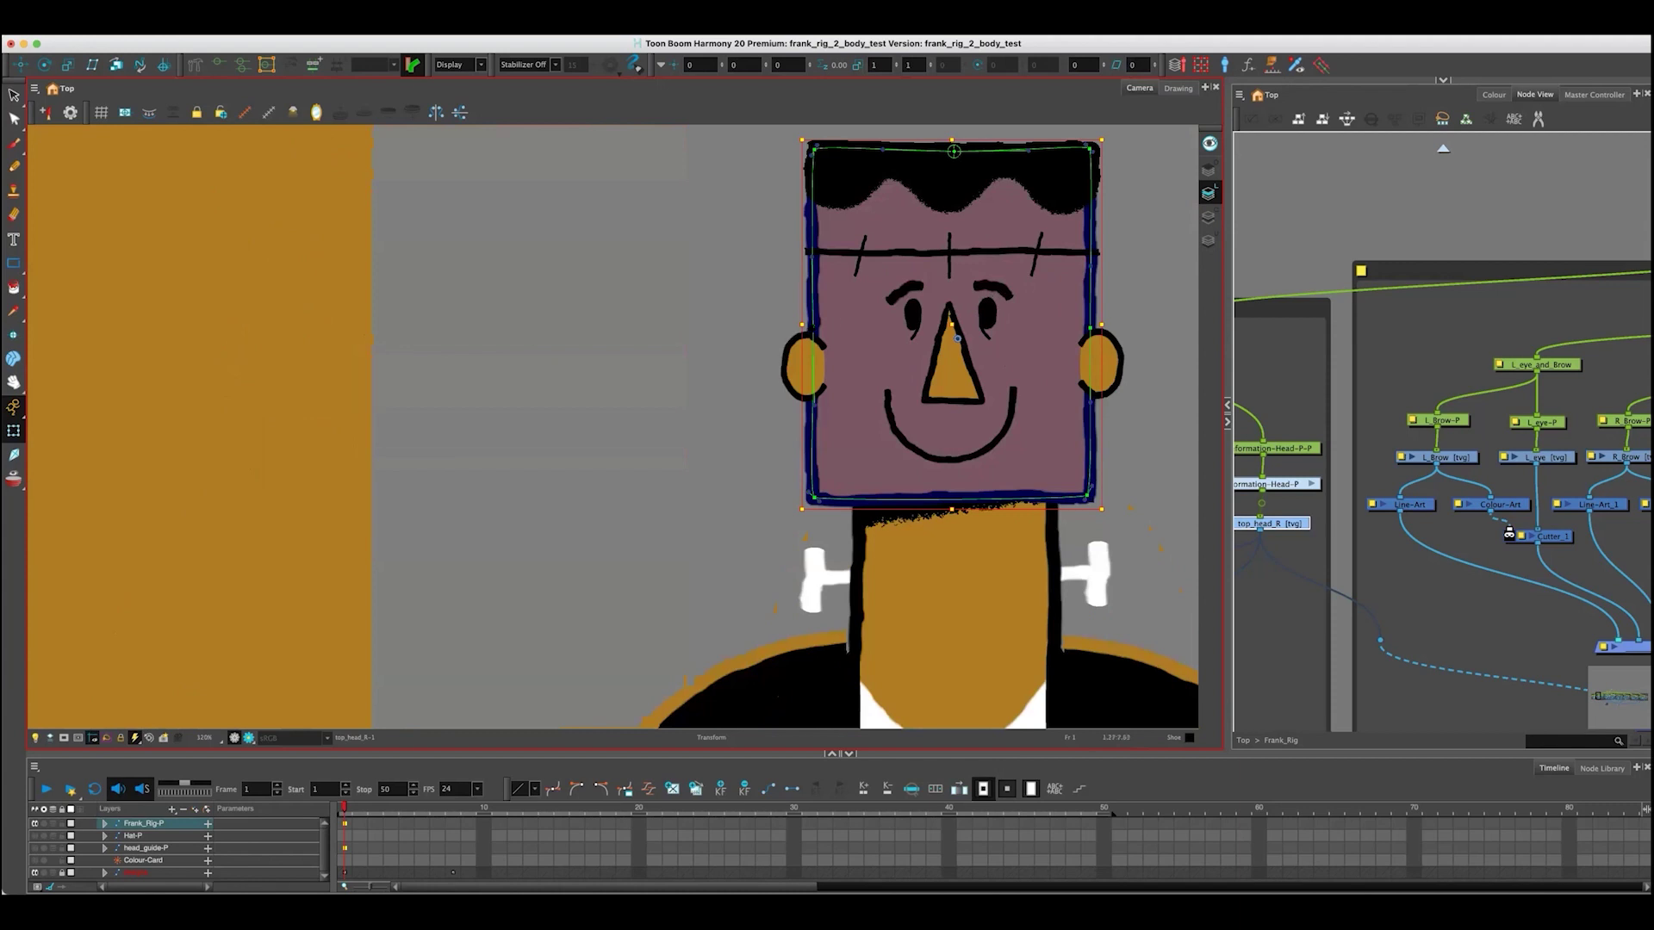
{"action": "key", "text": "Escape"}
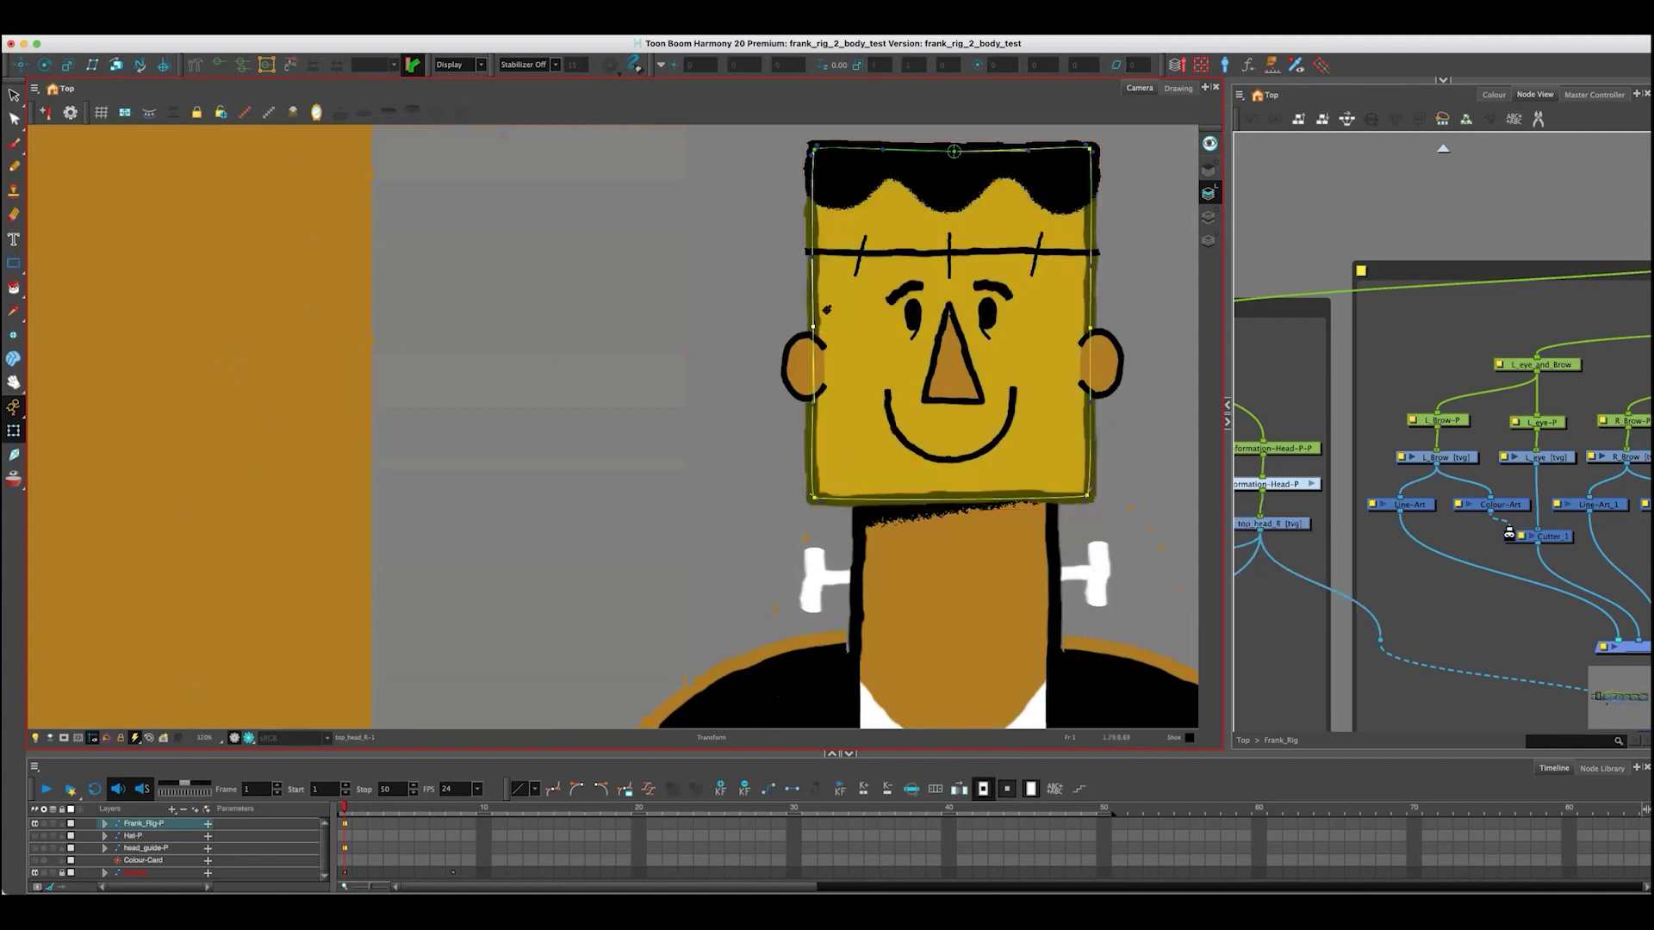
- Frame the rig's head and try moving the head drawing slightly down on its own, then undo the move
{"action": "scroll", "coordinate": [795, 412], "scroll_direction": "down", "scroll_amount": 4}
{"action": "left_click_drag", "start_coordinate": [801, 402], "coordinate": [900, 396]}
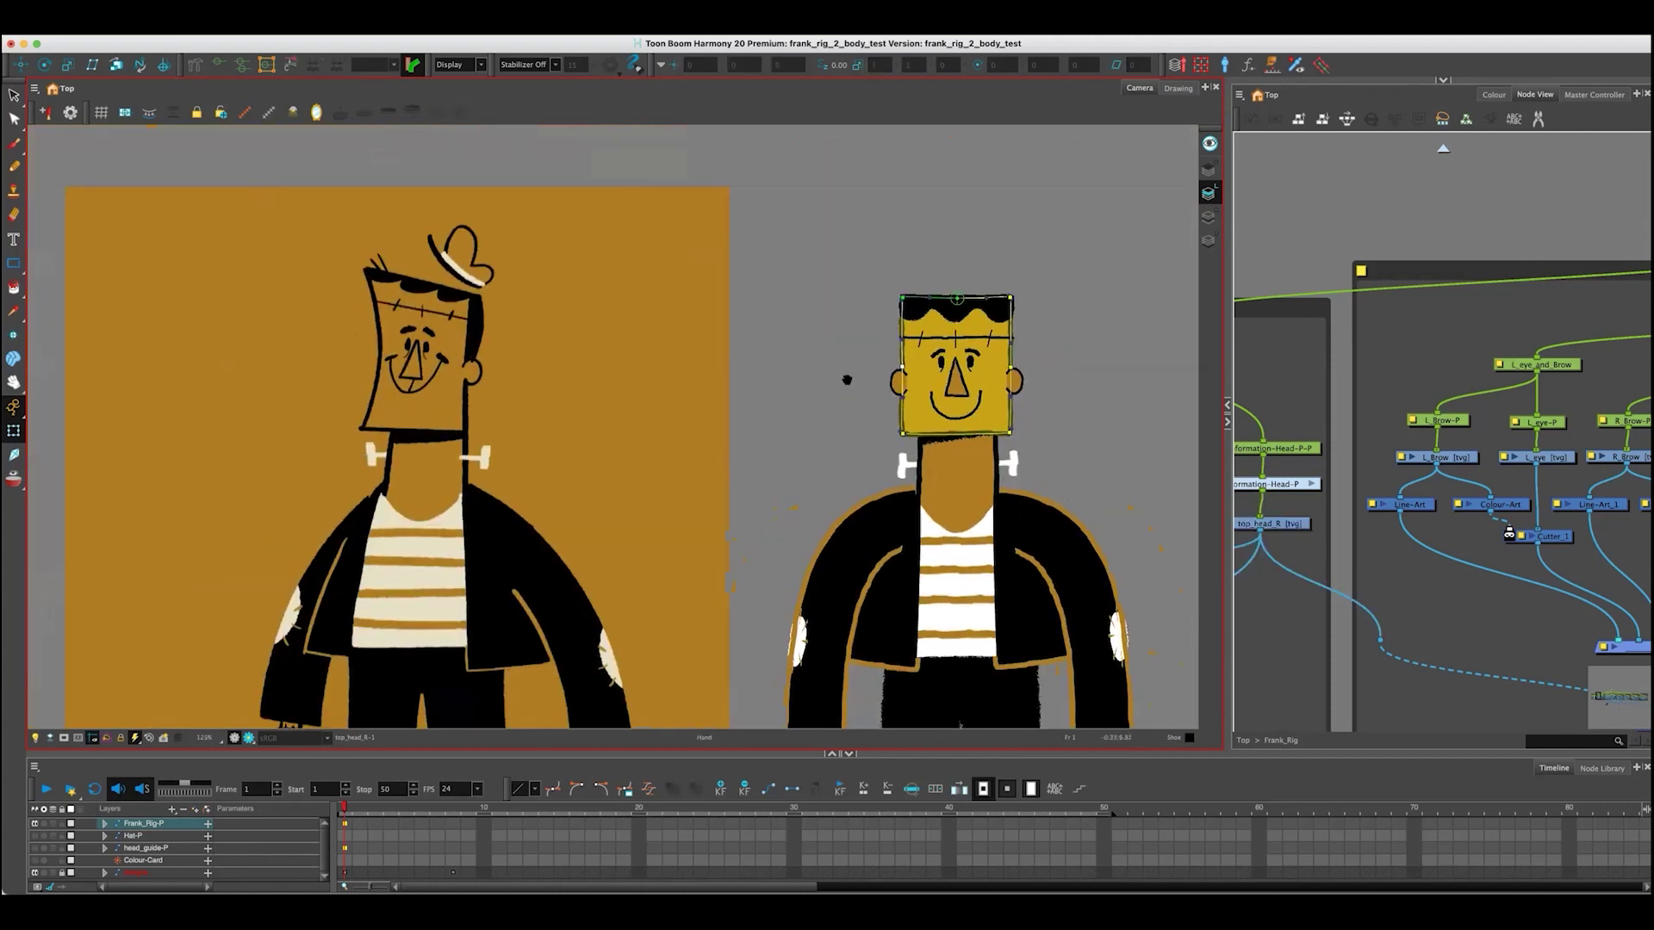
{"action": "left_click_drag", "start_coordinate": [870, 343], "coordinate": [876, 306]}
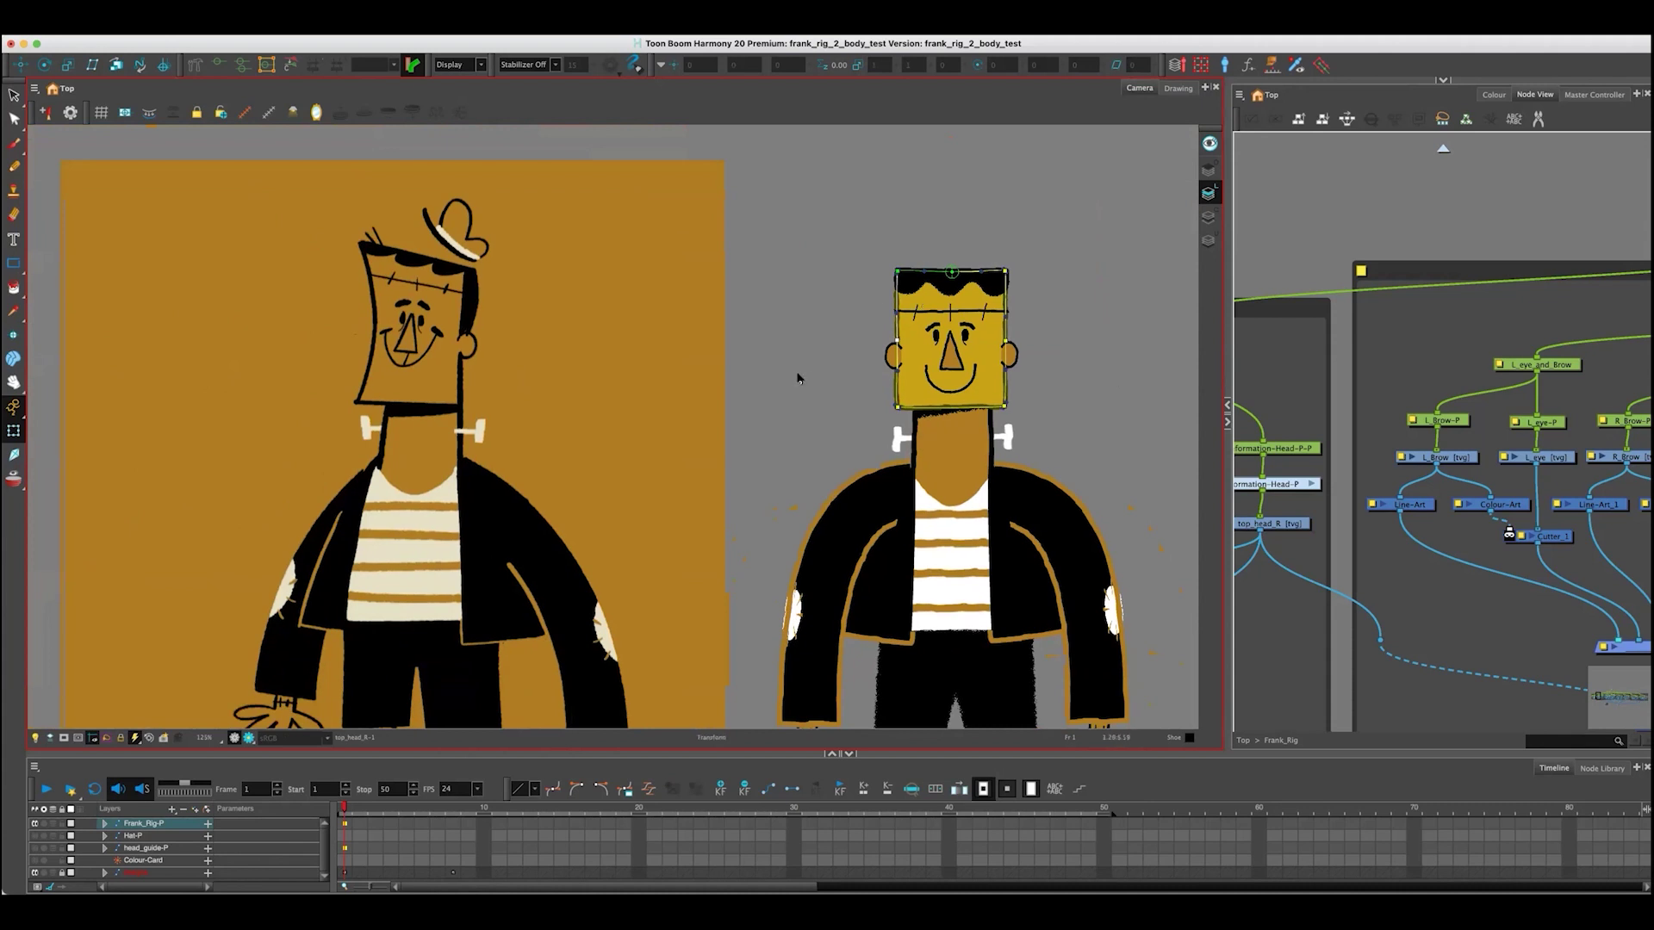
{"action": "scroll", "coordinate": [798, 378], "scroll_direction": "up", "scroll_amount": 2}
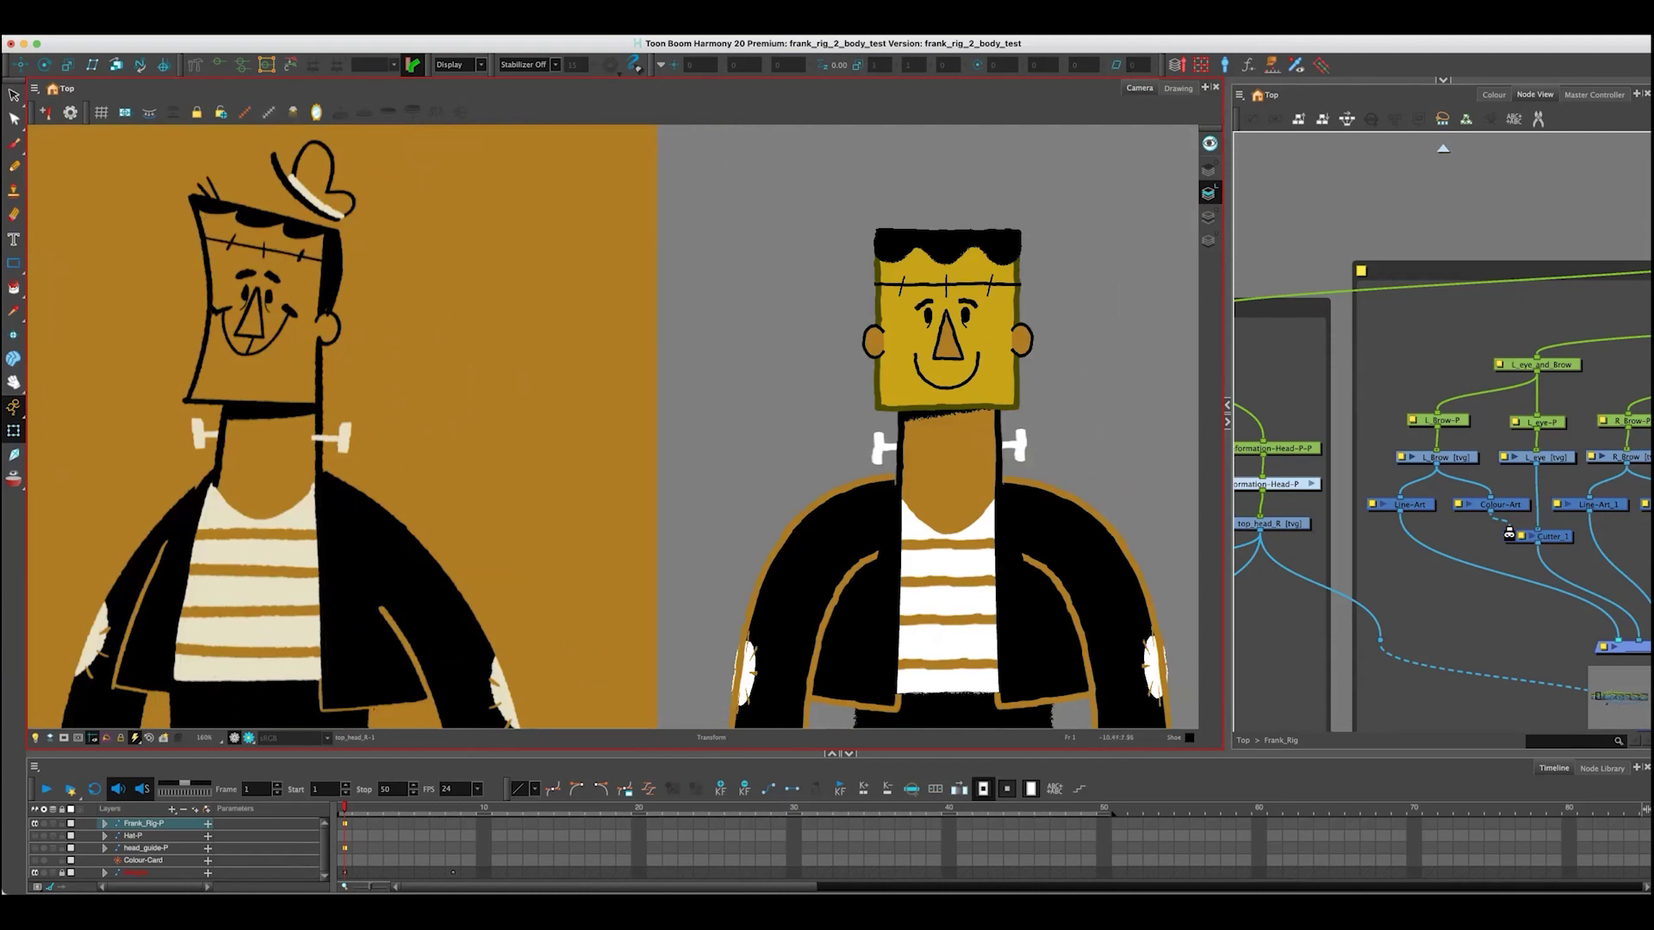
{"action": "left_click", "coordinate": [887, 379]}
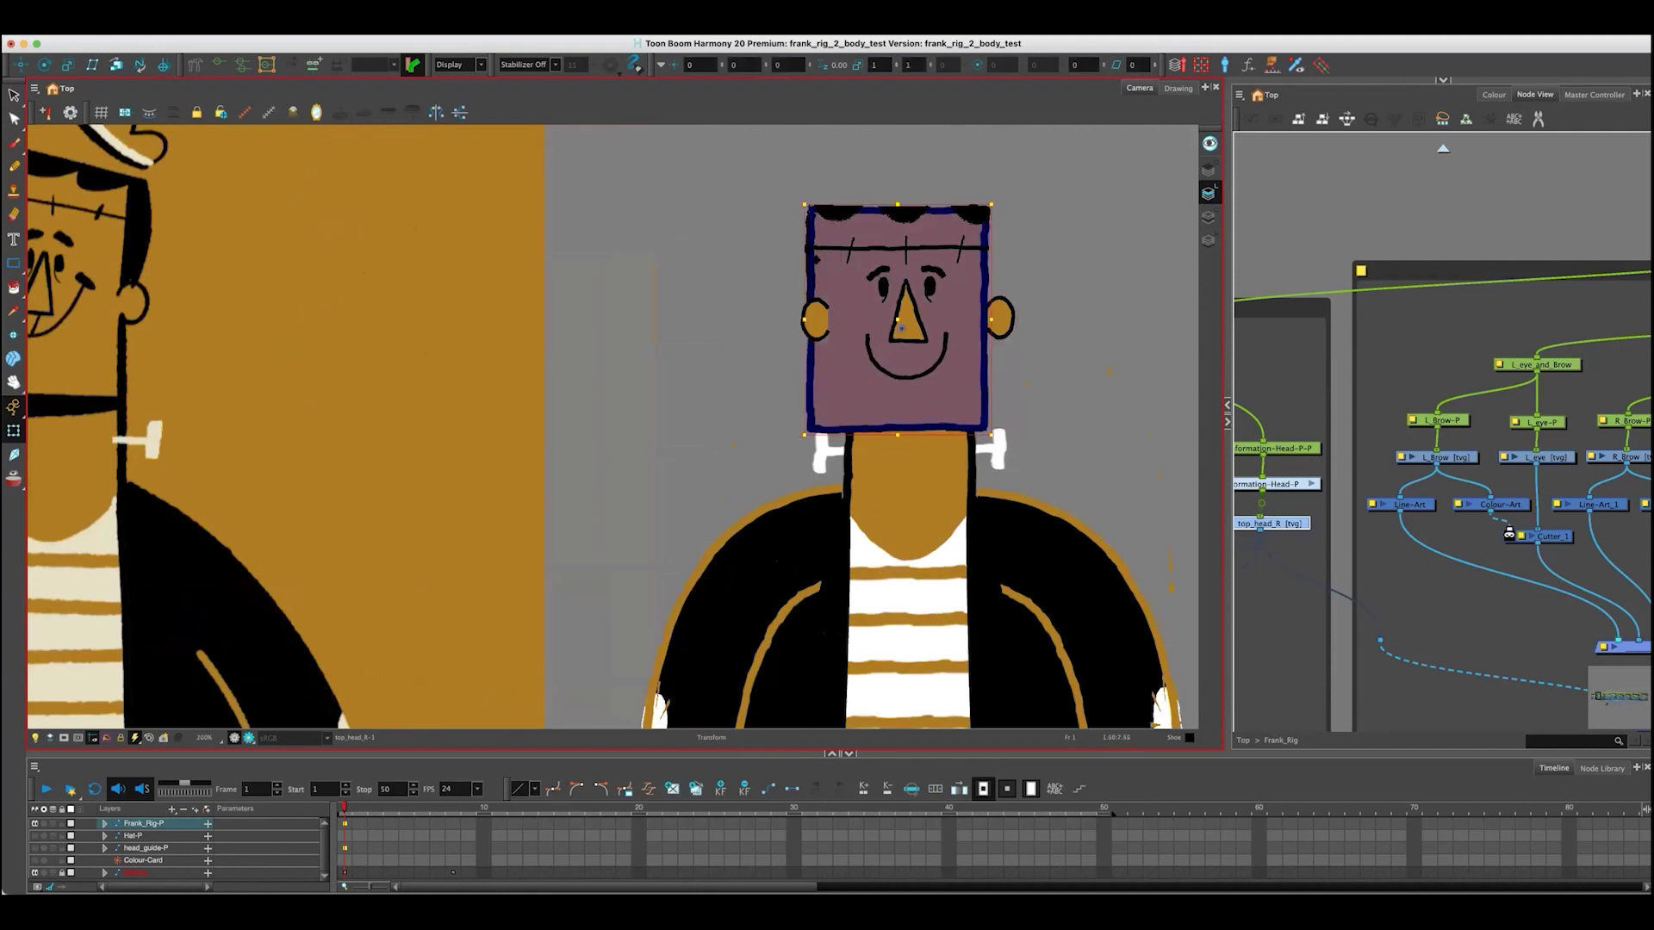
{"action": "left_click_drag", "start_coordinate": [1247, 448], "coordinate": [1470, 483]}
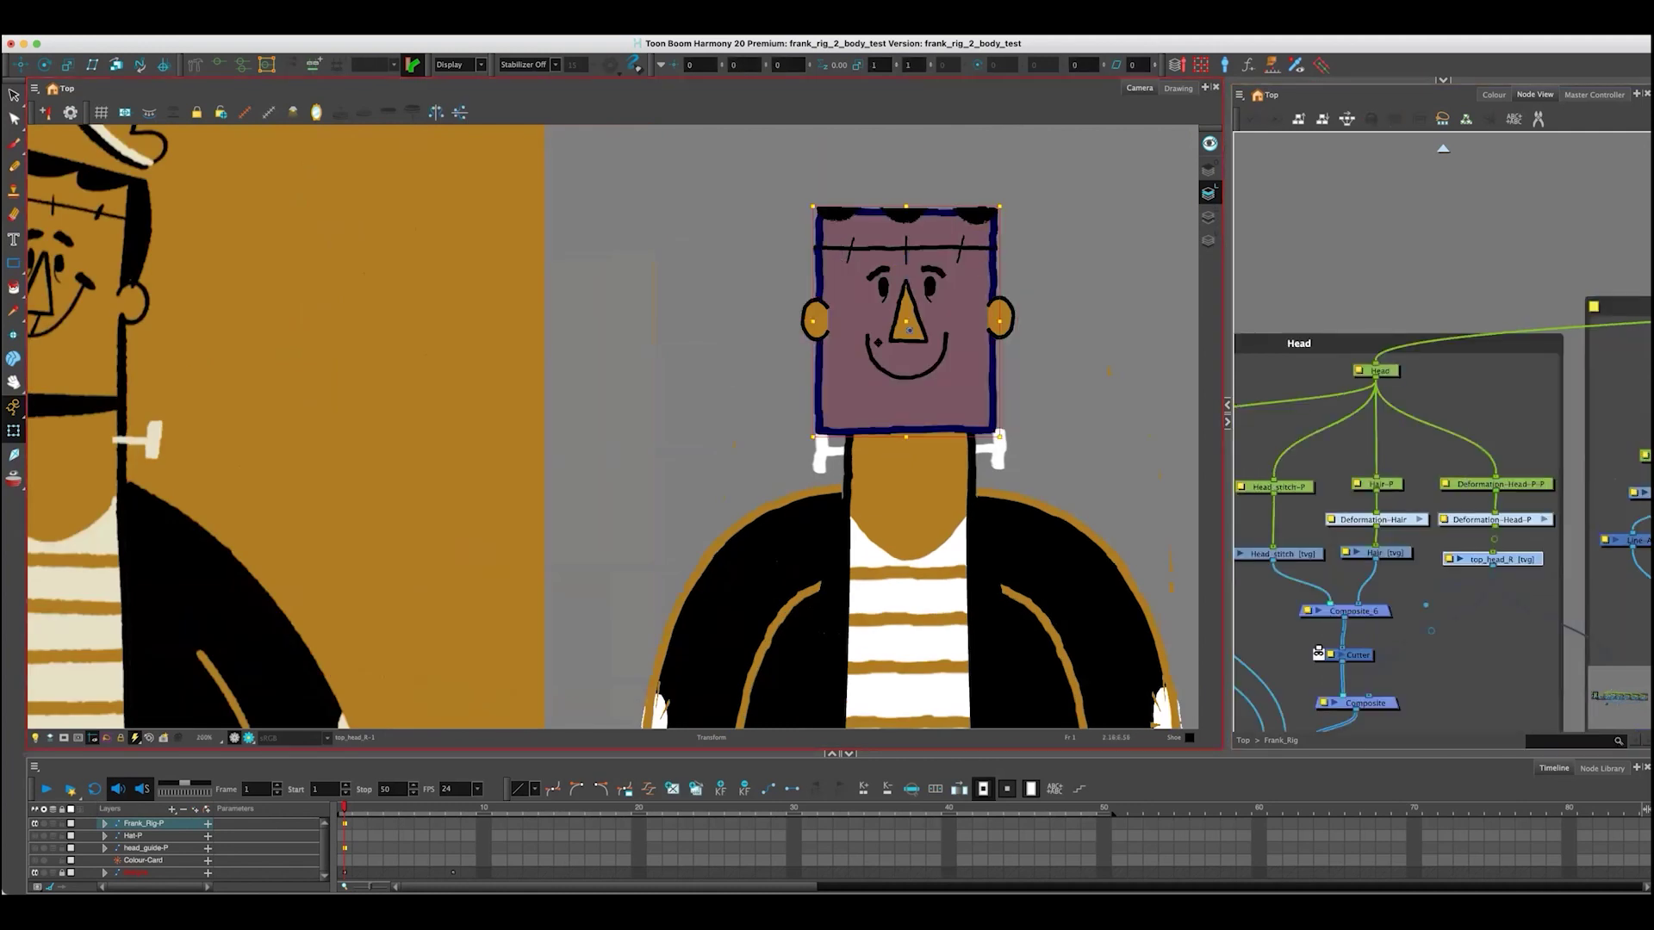
{"action": "mouse_move", "coordinate": [904, 322]}
{"action": "left_mouse_down"}
{"action": "mouse_move", "coordinate": [902, 232]}
{"action": "mouse_move", "coordinate": [902, 342]}
{"action": "left_mouse_up"}
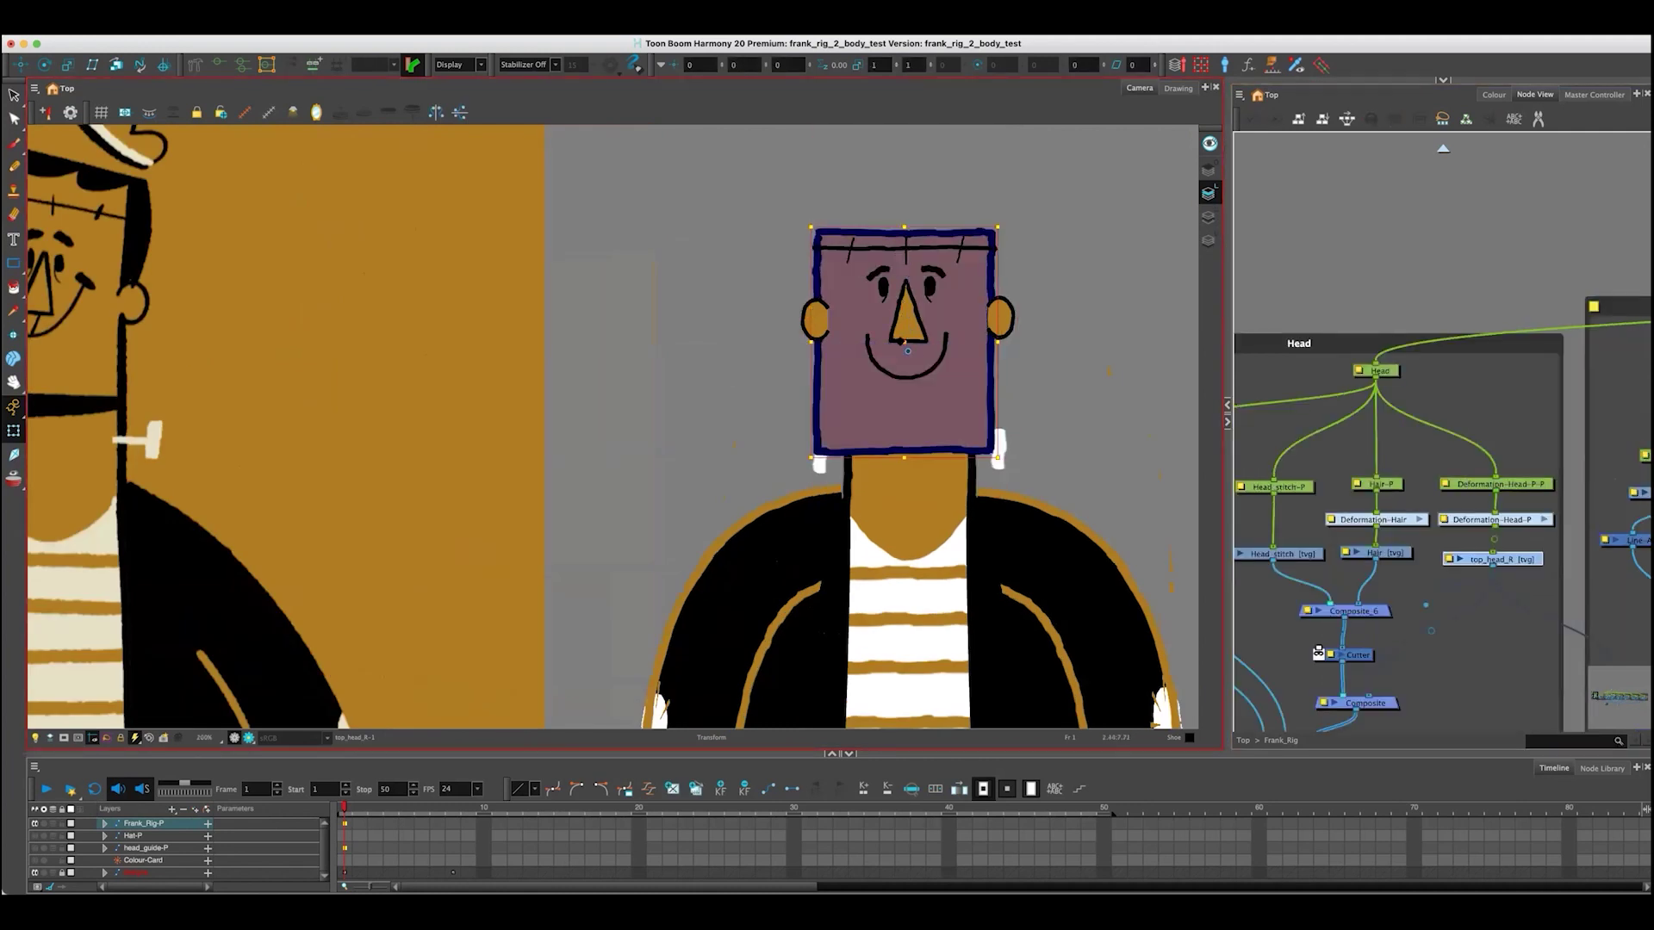
{"action": "key", "text": "super+z"}
{"action": "key", "text": "super+z"}
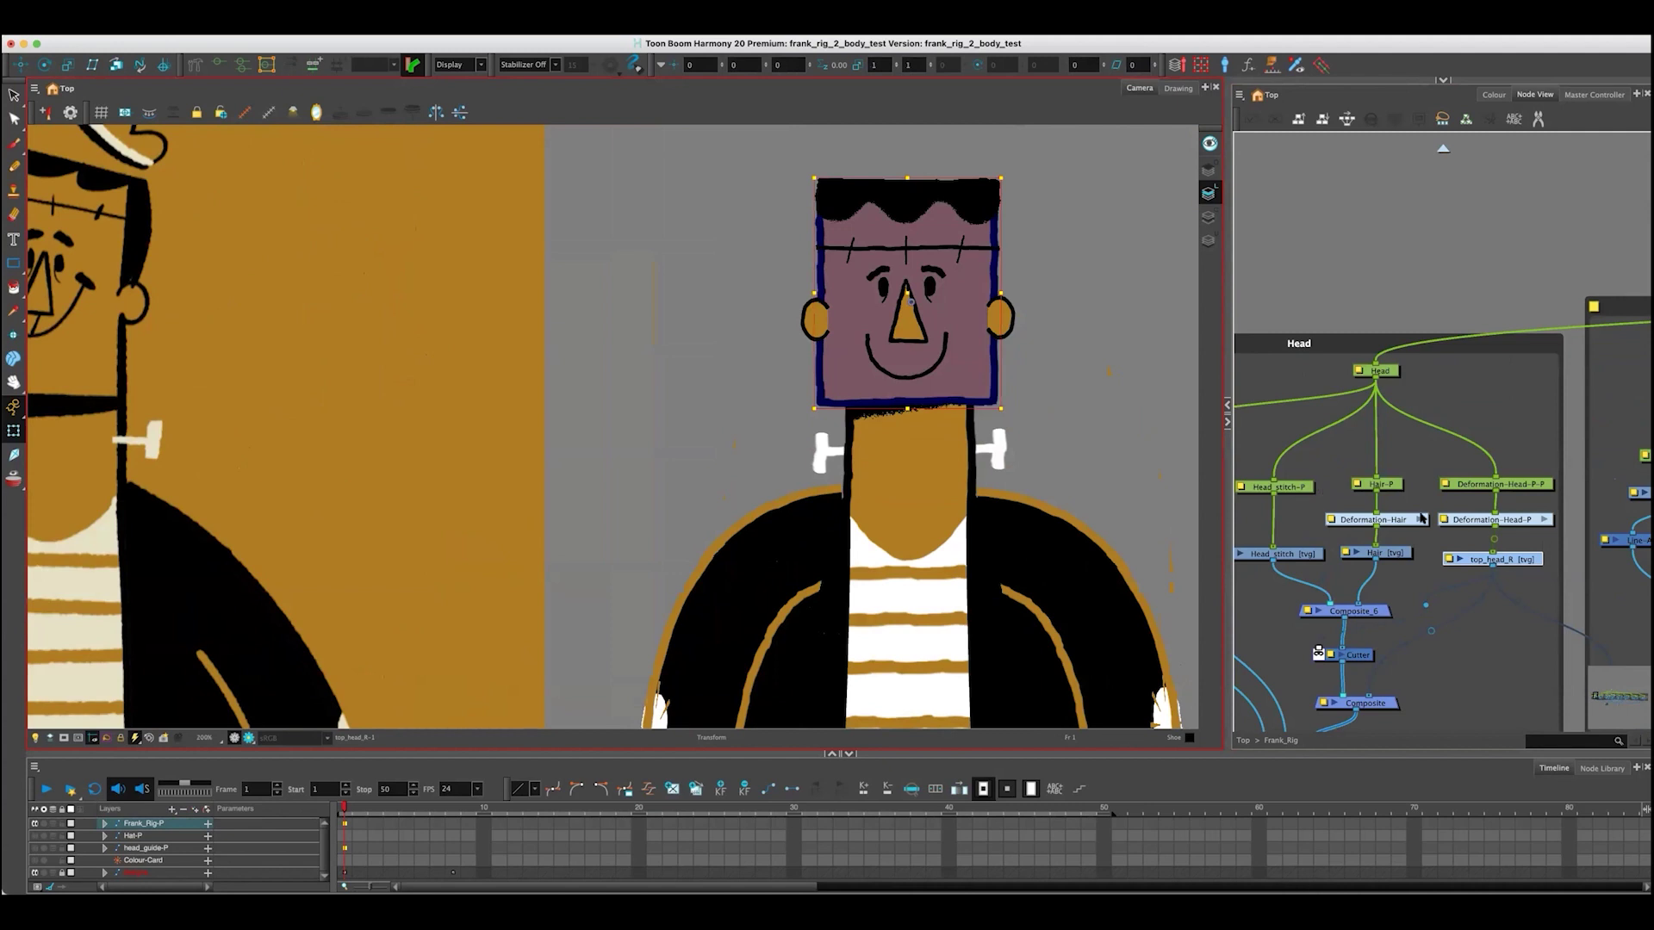
- Try deleting the Deformation-Head-P-P peg above the head deformation, and undo the deletion
{"action": "left_click", "coordinate": [1483, 486]}
{"action": "key", "text": "Delete"}
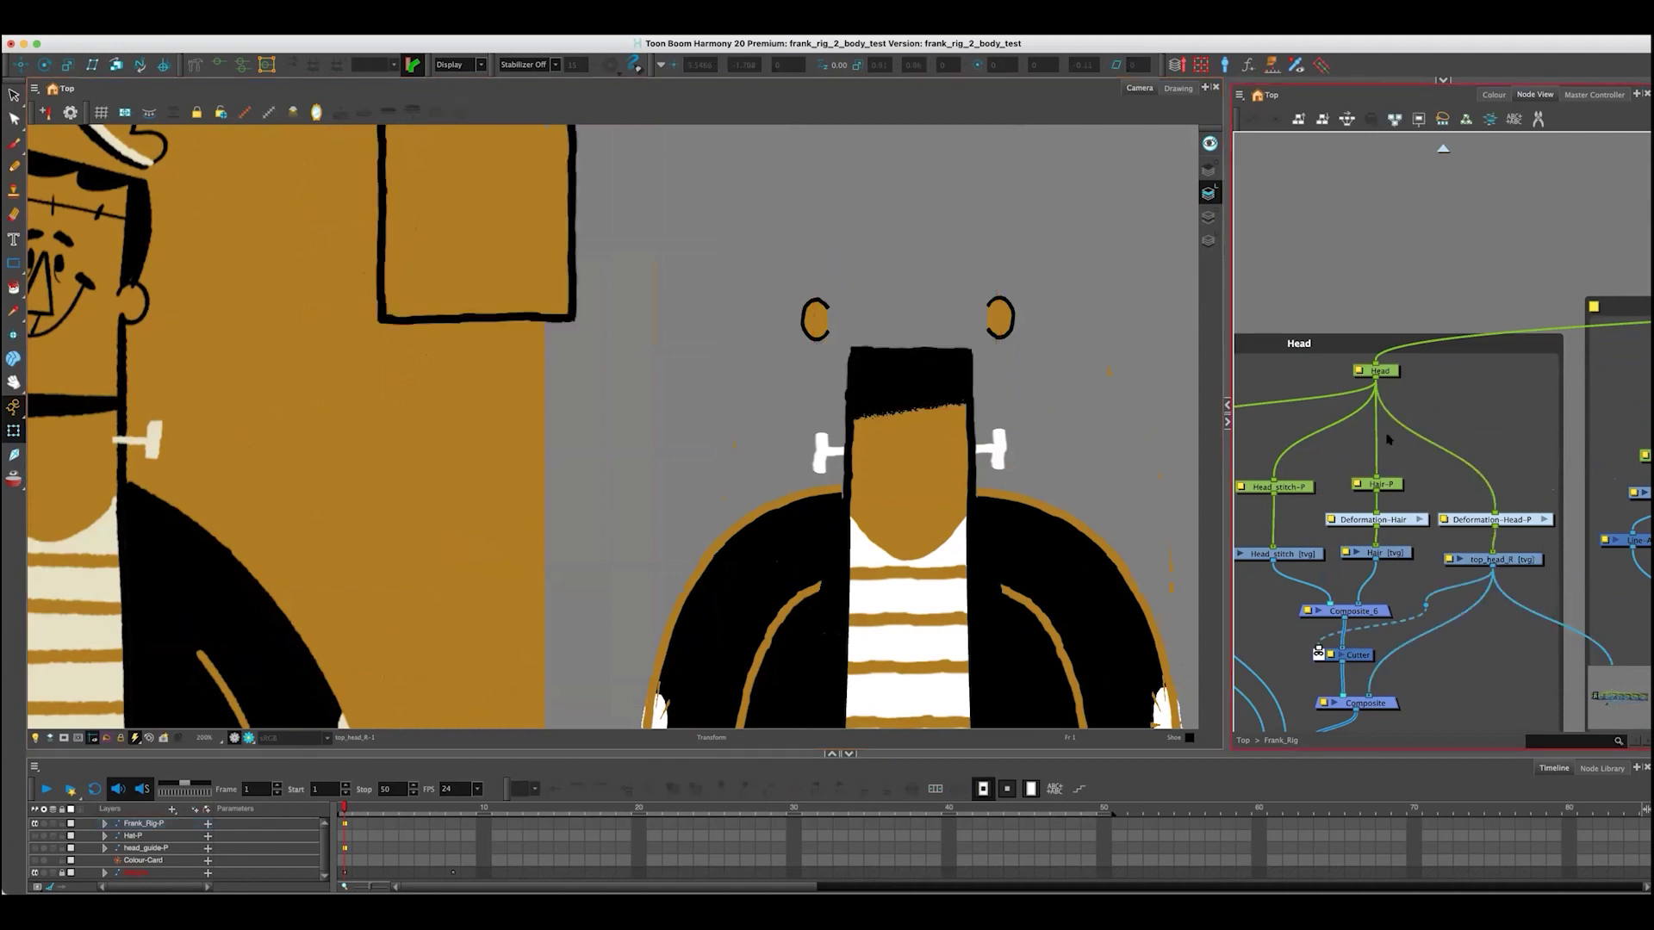
{"action": "key", "text": "super+z"}
{"action": "key", "text": "super+z"}
{"action": "key", "text": "super+z"}
- Try using the Deformation-Head-P-P peg in place of the Head peg as parent of the head parts, and undo the changes
{"action": "left_click_drag", "start_coordinate": [1409, 393], "coordinate": [1389, 383]}
{"action": "left_click", "coordinate": [690, 368]}
{"action": "left_click_drag", "start_coordinate": [700, 367], "coordinate": [919, 289]}
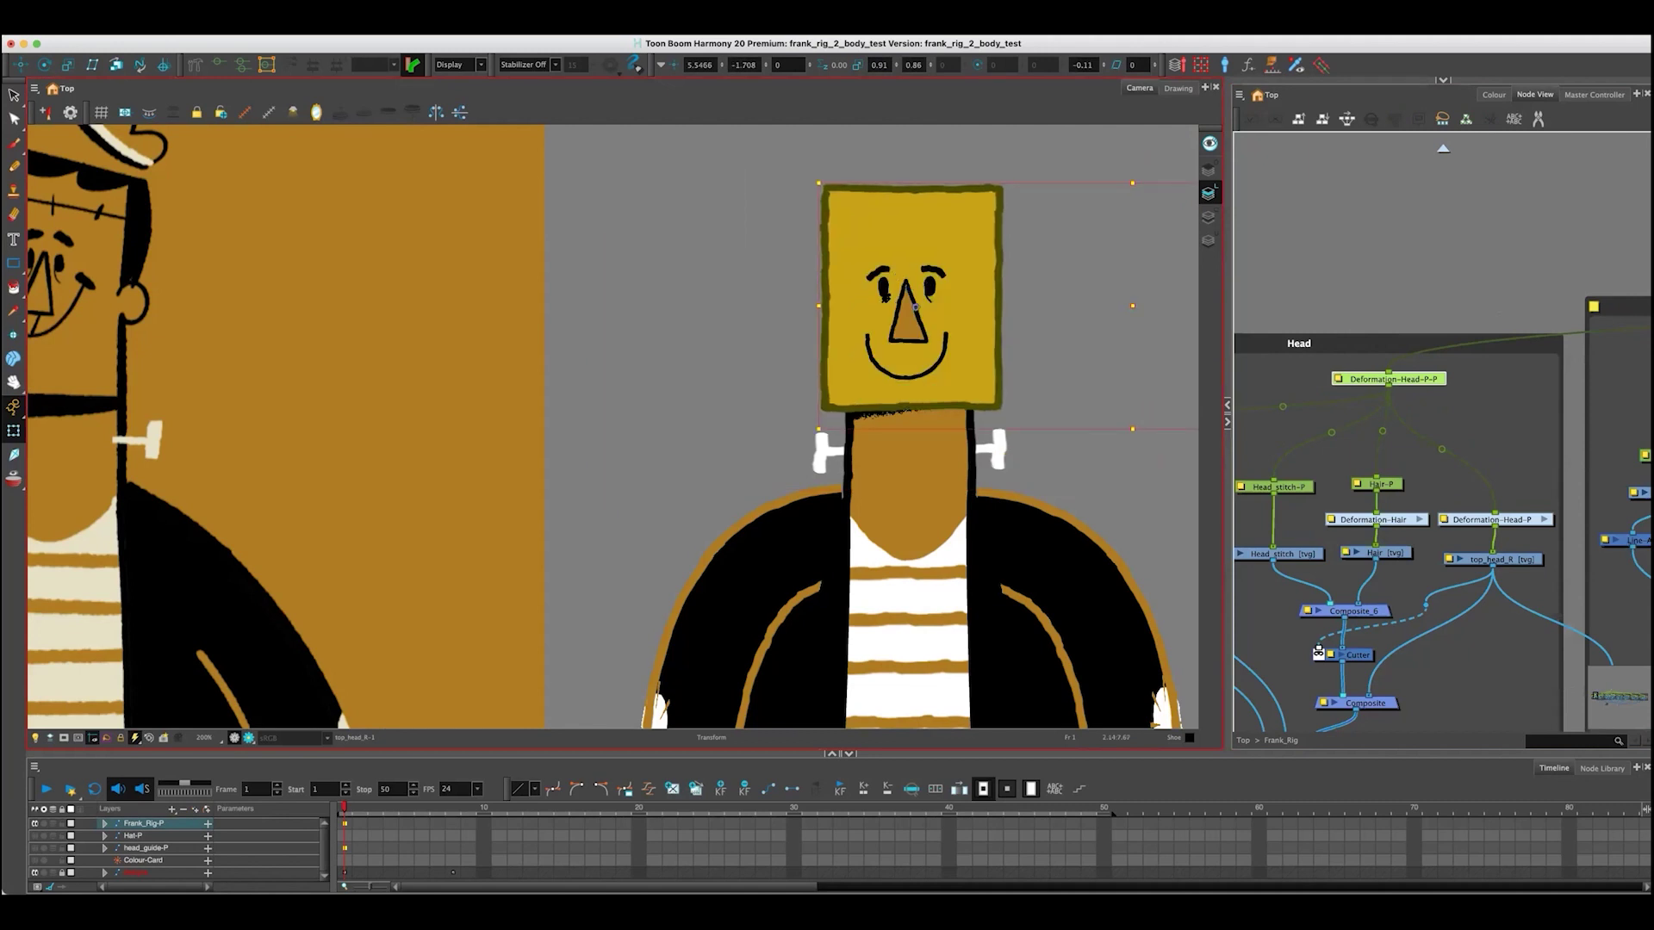
{"action": "key", "text": "super+z"}
{"action": "key", "text": "super+z"}
{"action": "key", "text": "super+z"}
{"action": "key", "text": "super+z"}
{"action": "key", "text": "super+z"}
{"action": "key", "text": "super+z"}
{"action": "key", "text": "super+z"}
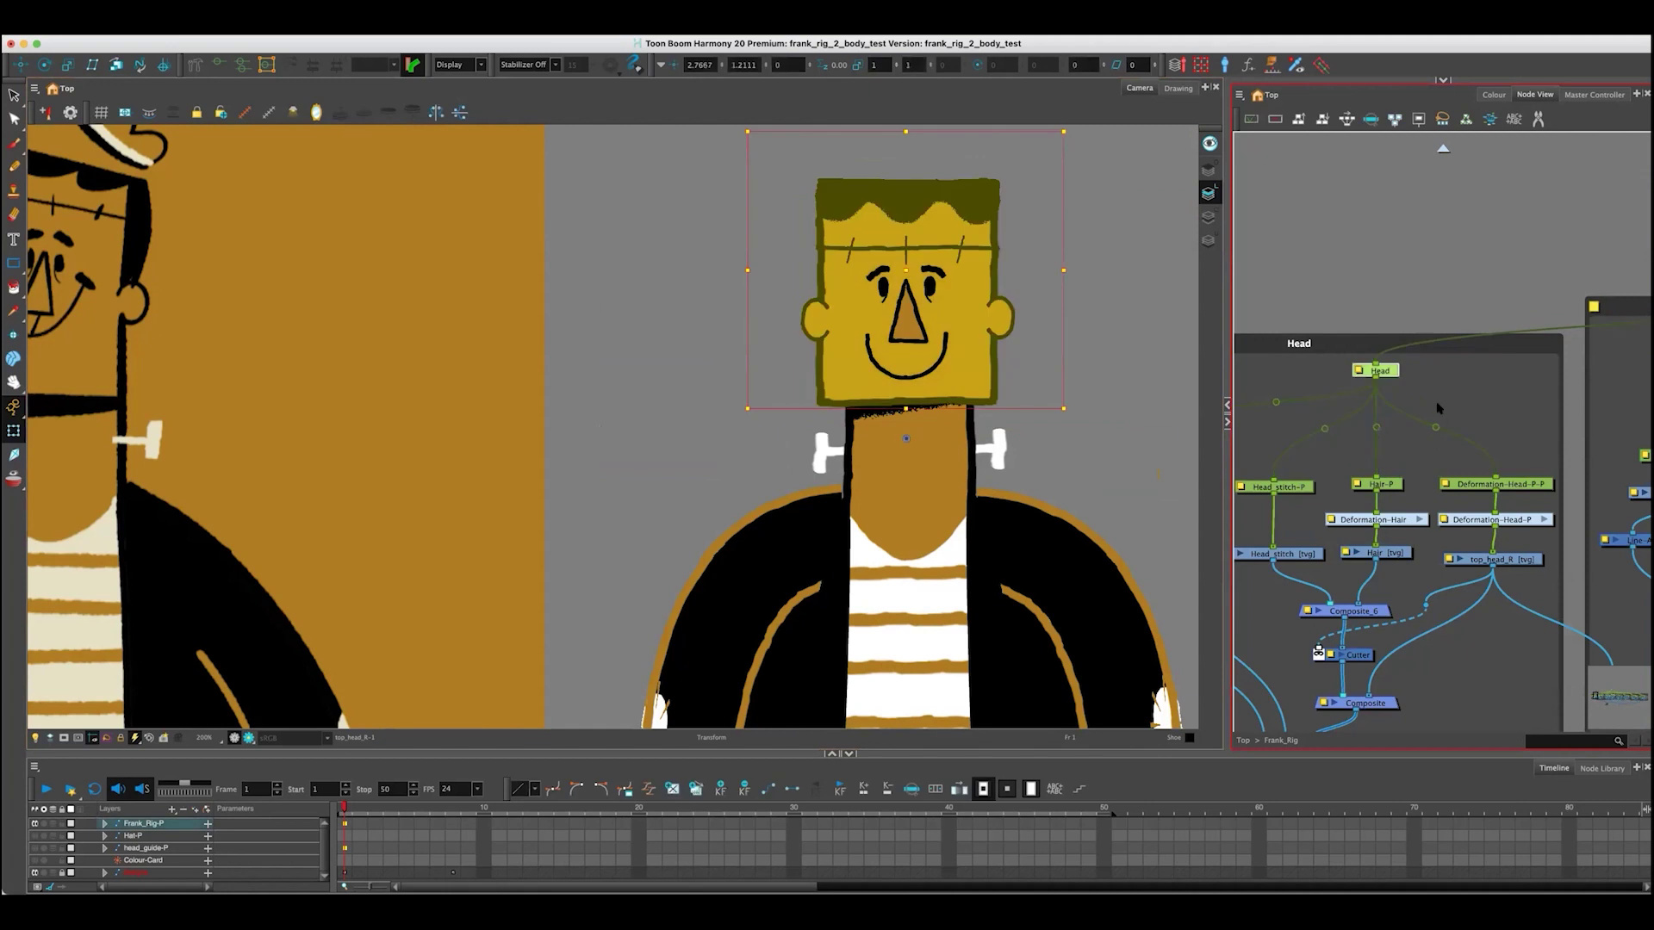
- Remove the Deformation-Head-P-P peg once more, select the displaced head drawing, and restore the peg
{"action": "left_click", "coordinate": [1480, 483]}
{"action": "key", "text": "Delete"}
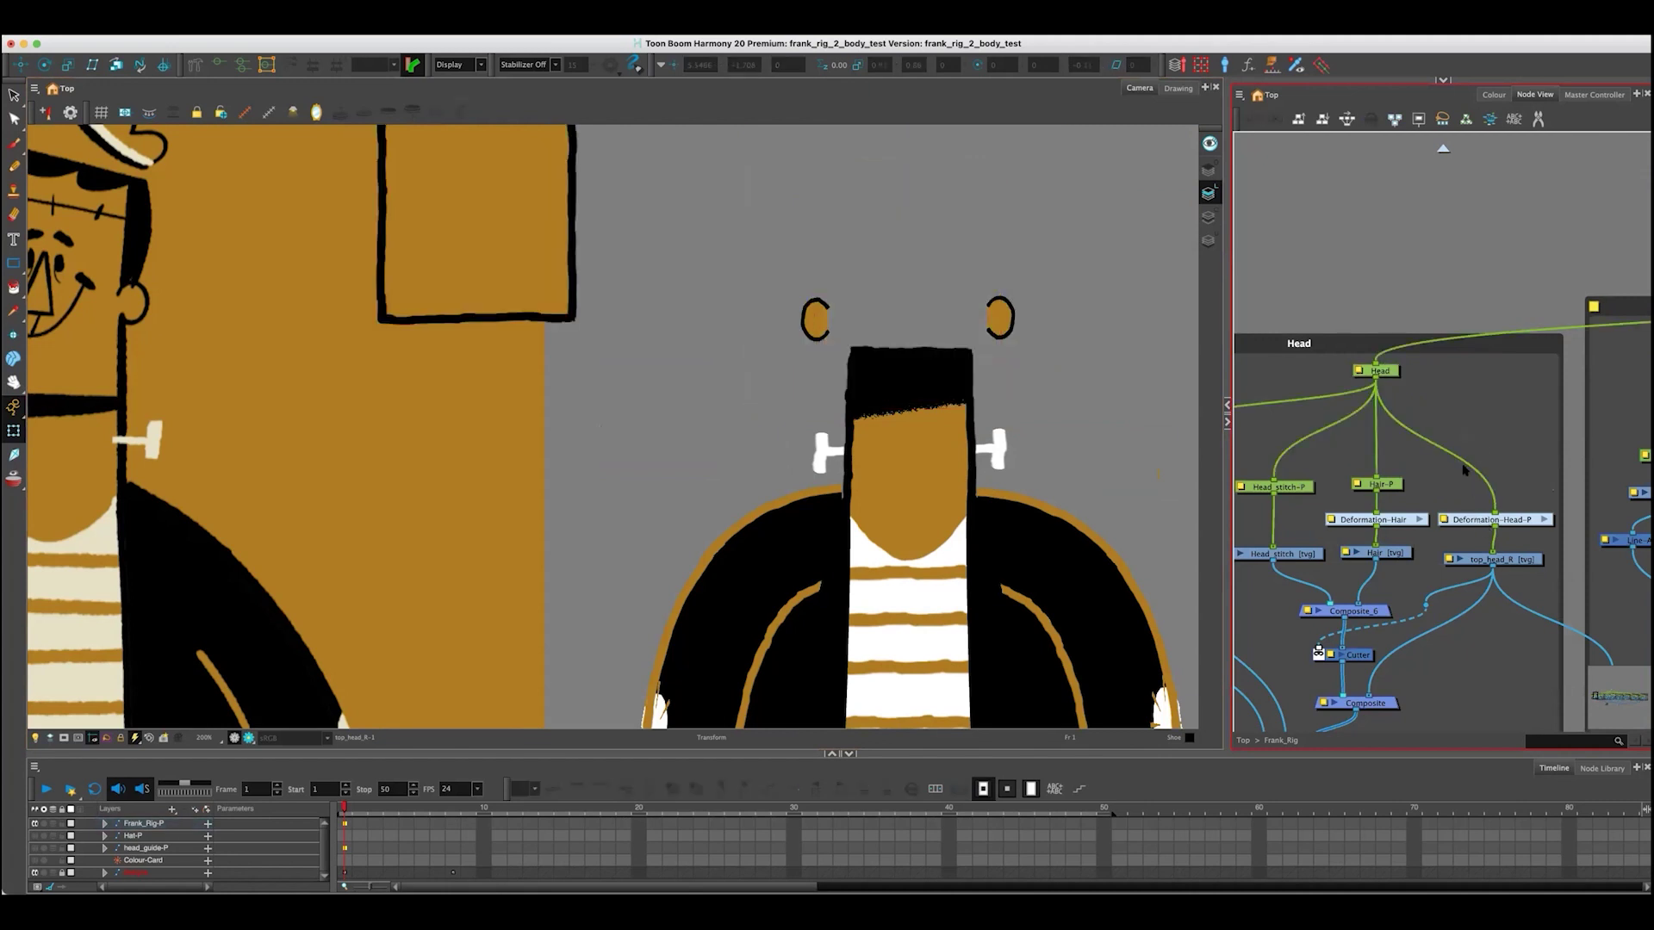
{"action": "left_click", "coordinate": [537, 207]}
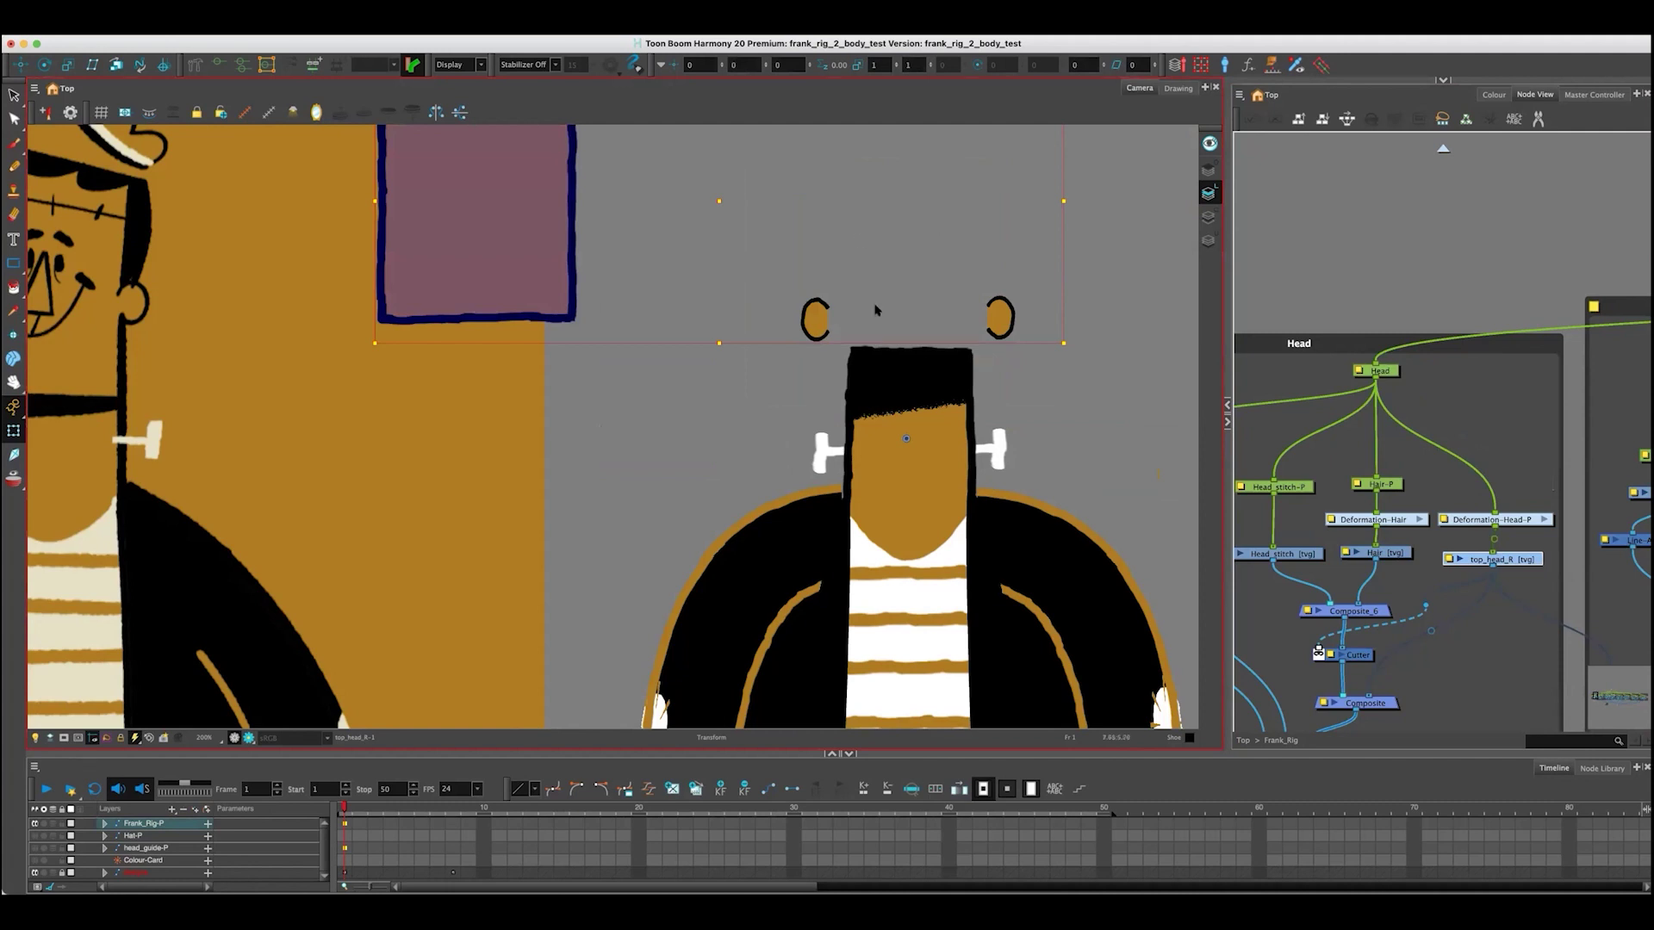
{"action": "left_click", "coordinate": [1376, 423]}
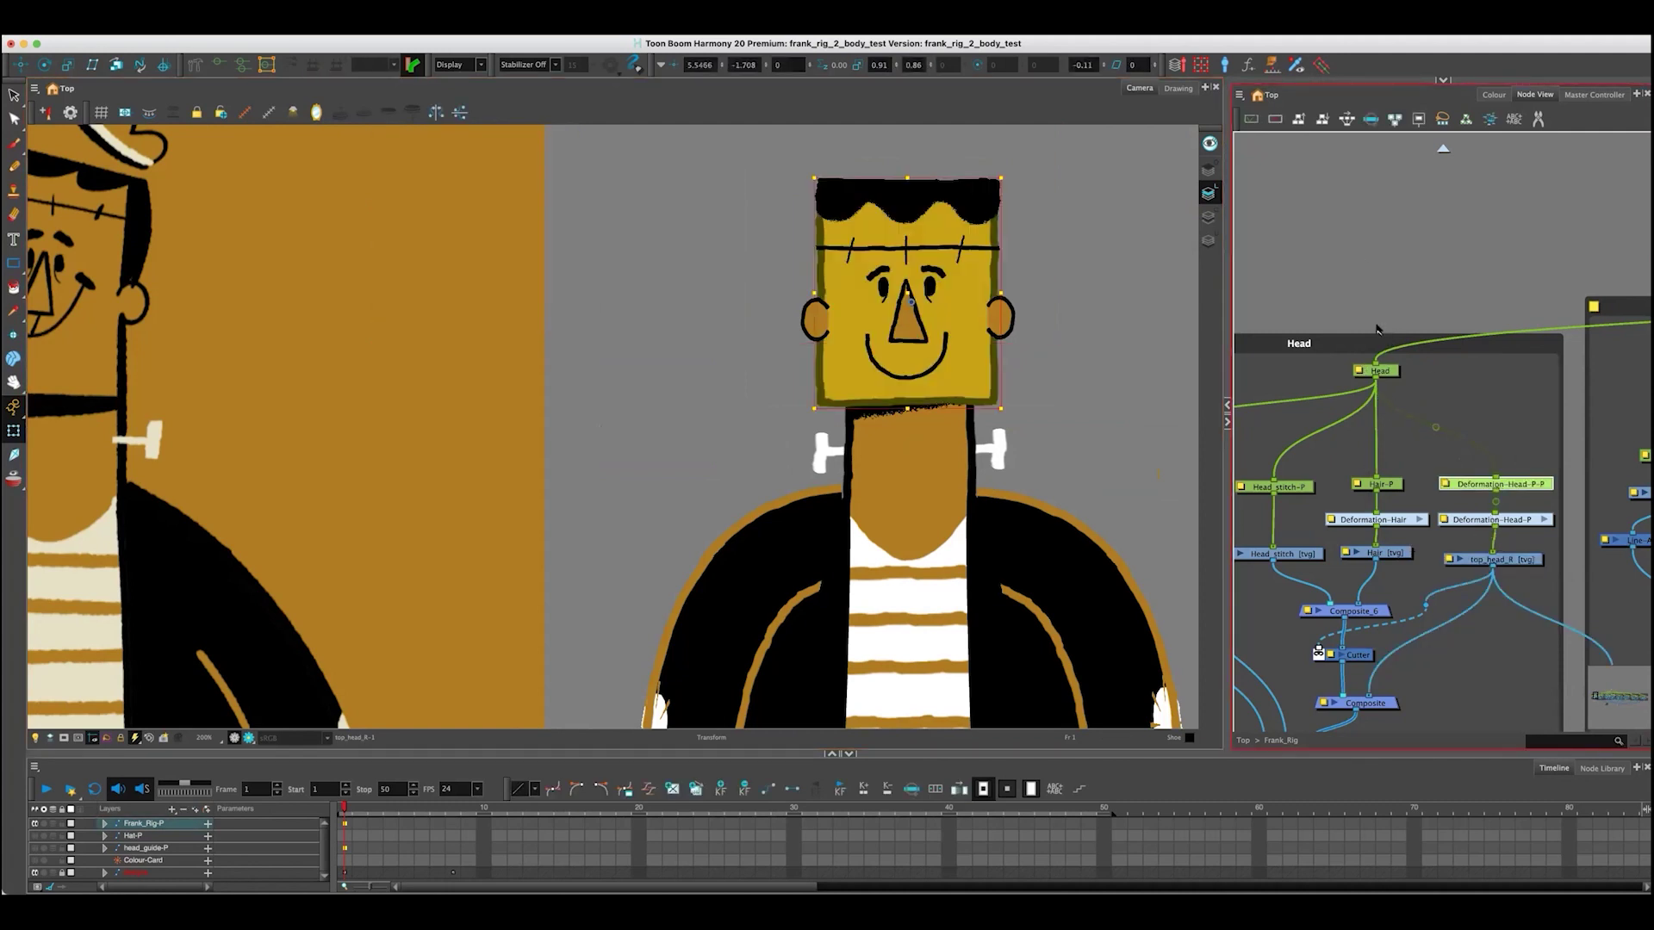
- Try moving the head drawing alone and the whole head with its Head peg, undo both moves, and clear the selection
{"action": "left_click", "coordinate": [859, 315]}
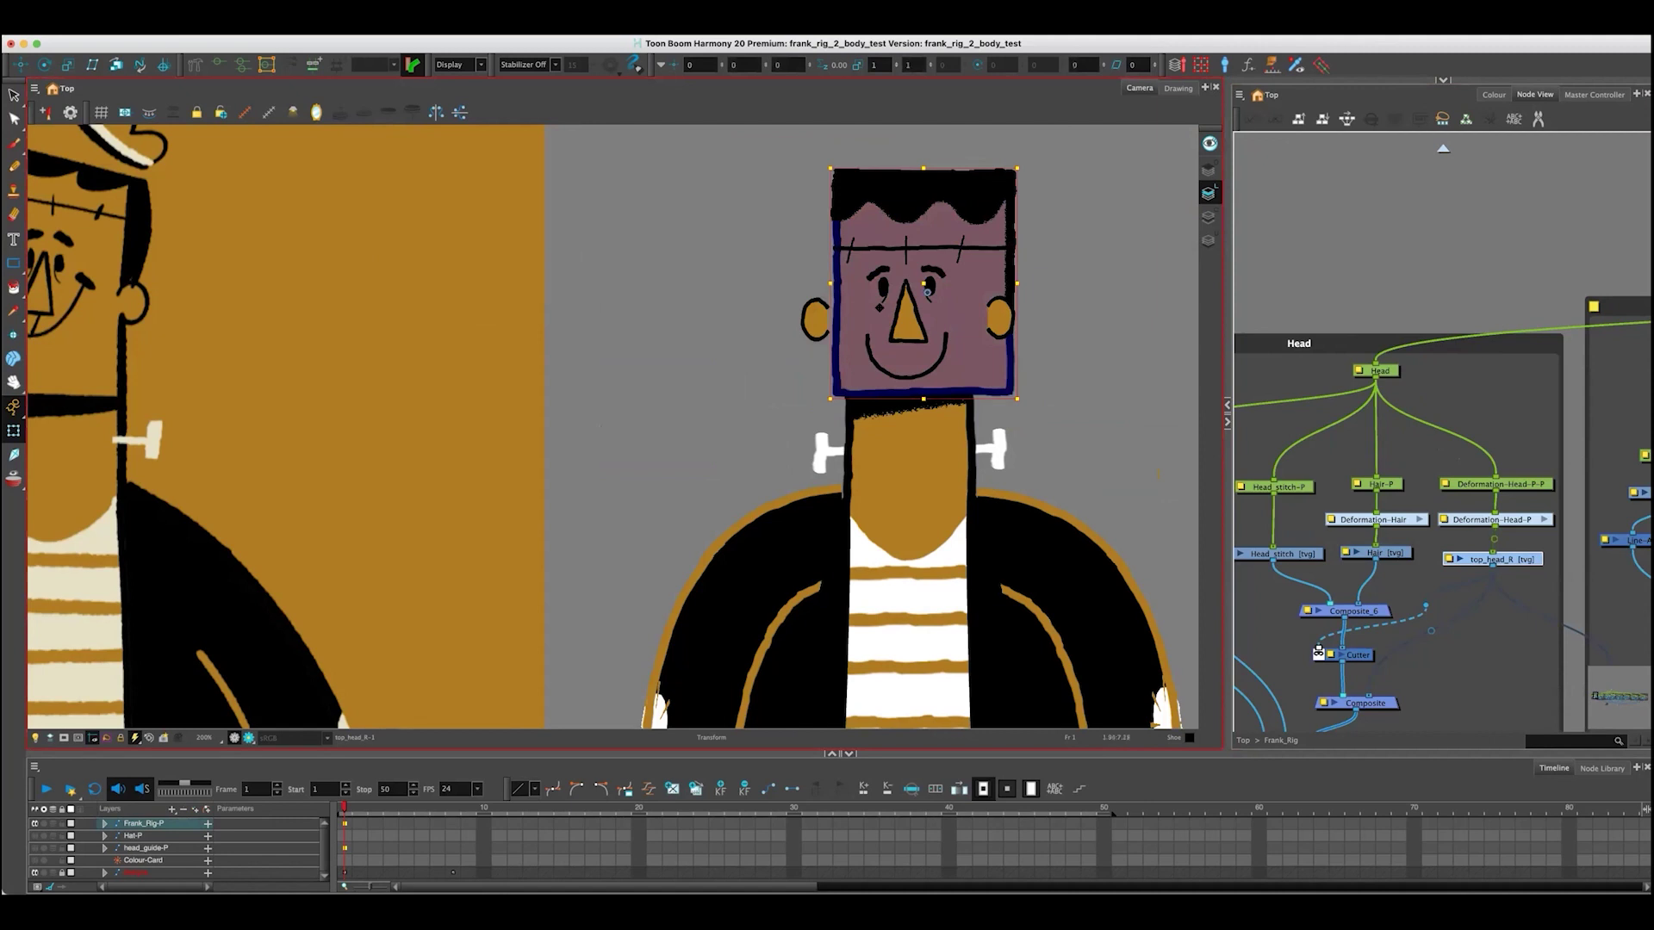
{"action": "left_click", "coordinate": [908, 300]}
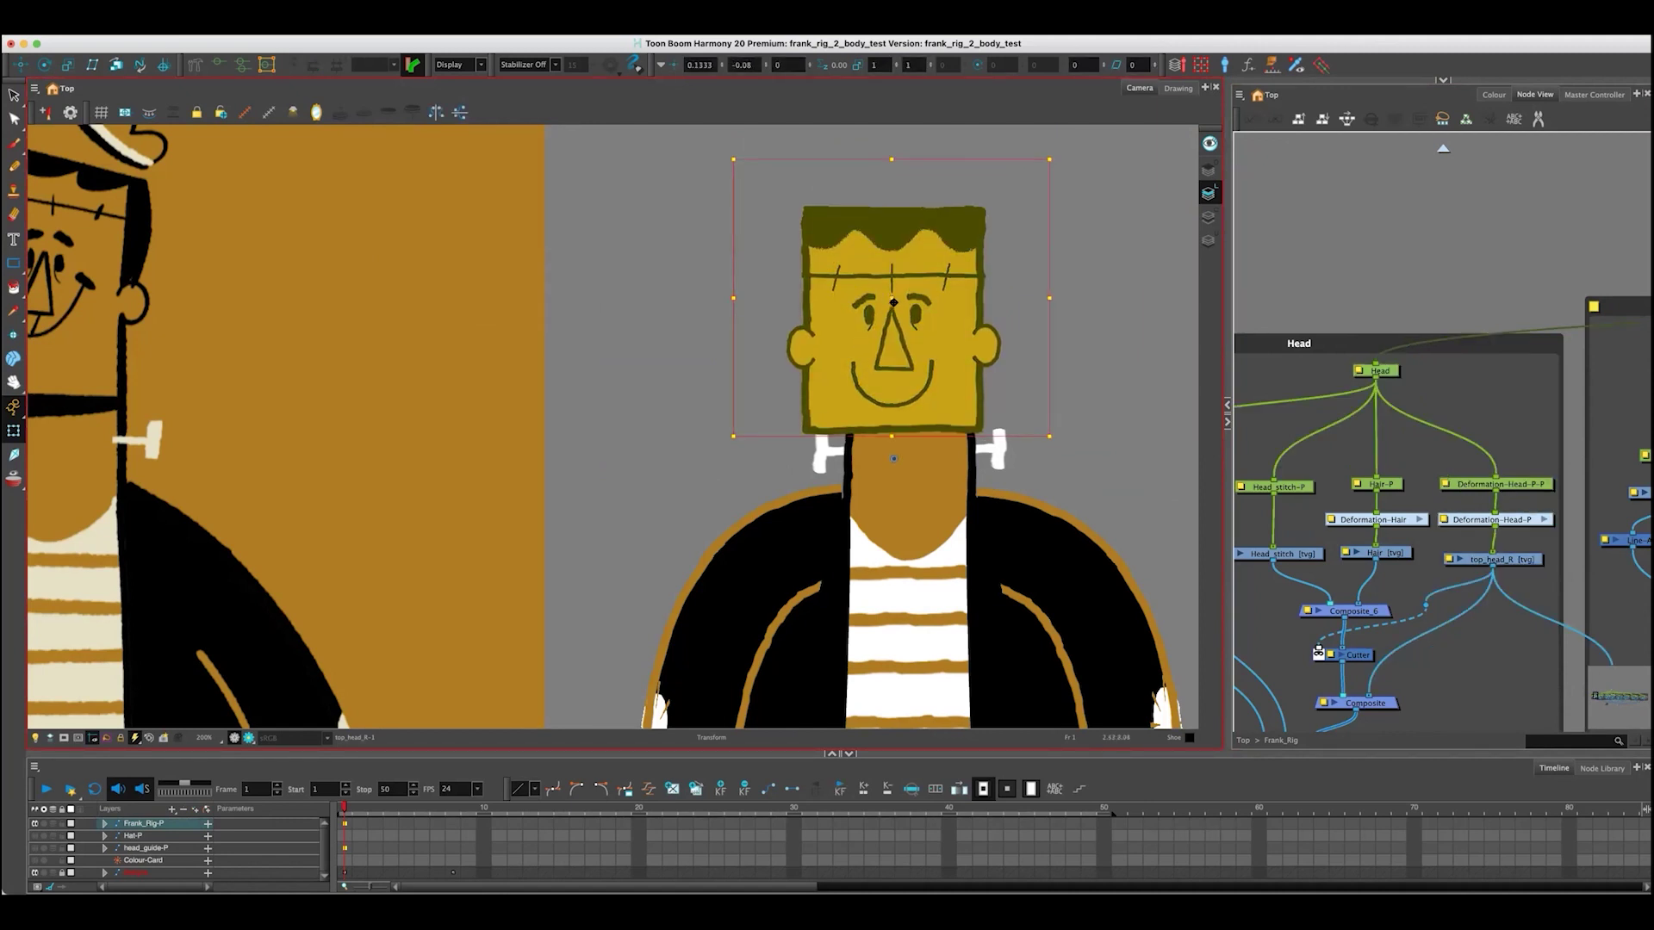
{"action": "scroll", "coordinate": [787, 308], "scroll_direction": "right", "scroll_amount": 1}
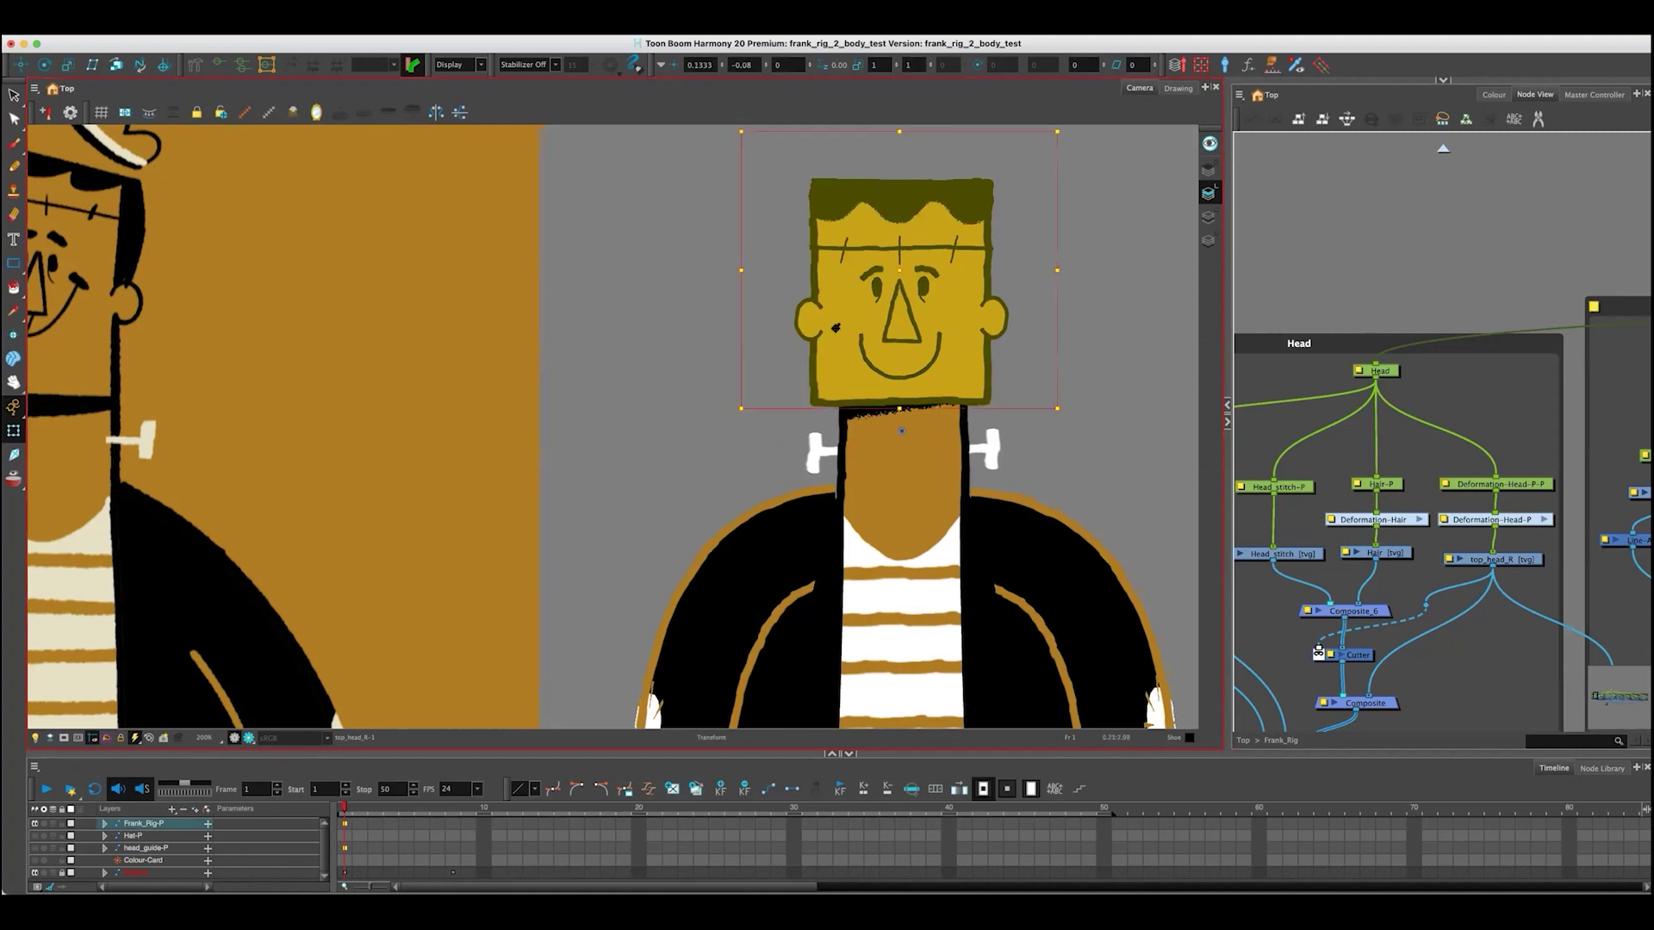
{"action": "left_click", "coordinate": [794, 233]}
{"action": "key", "text": "1"}
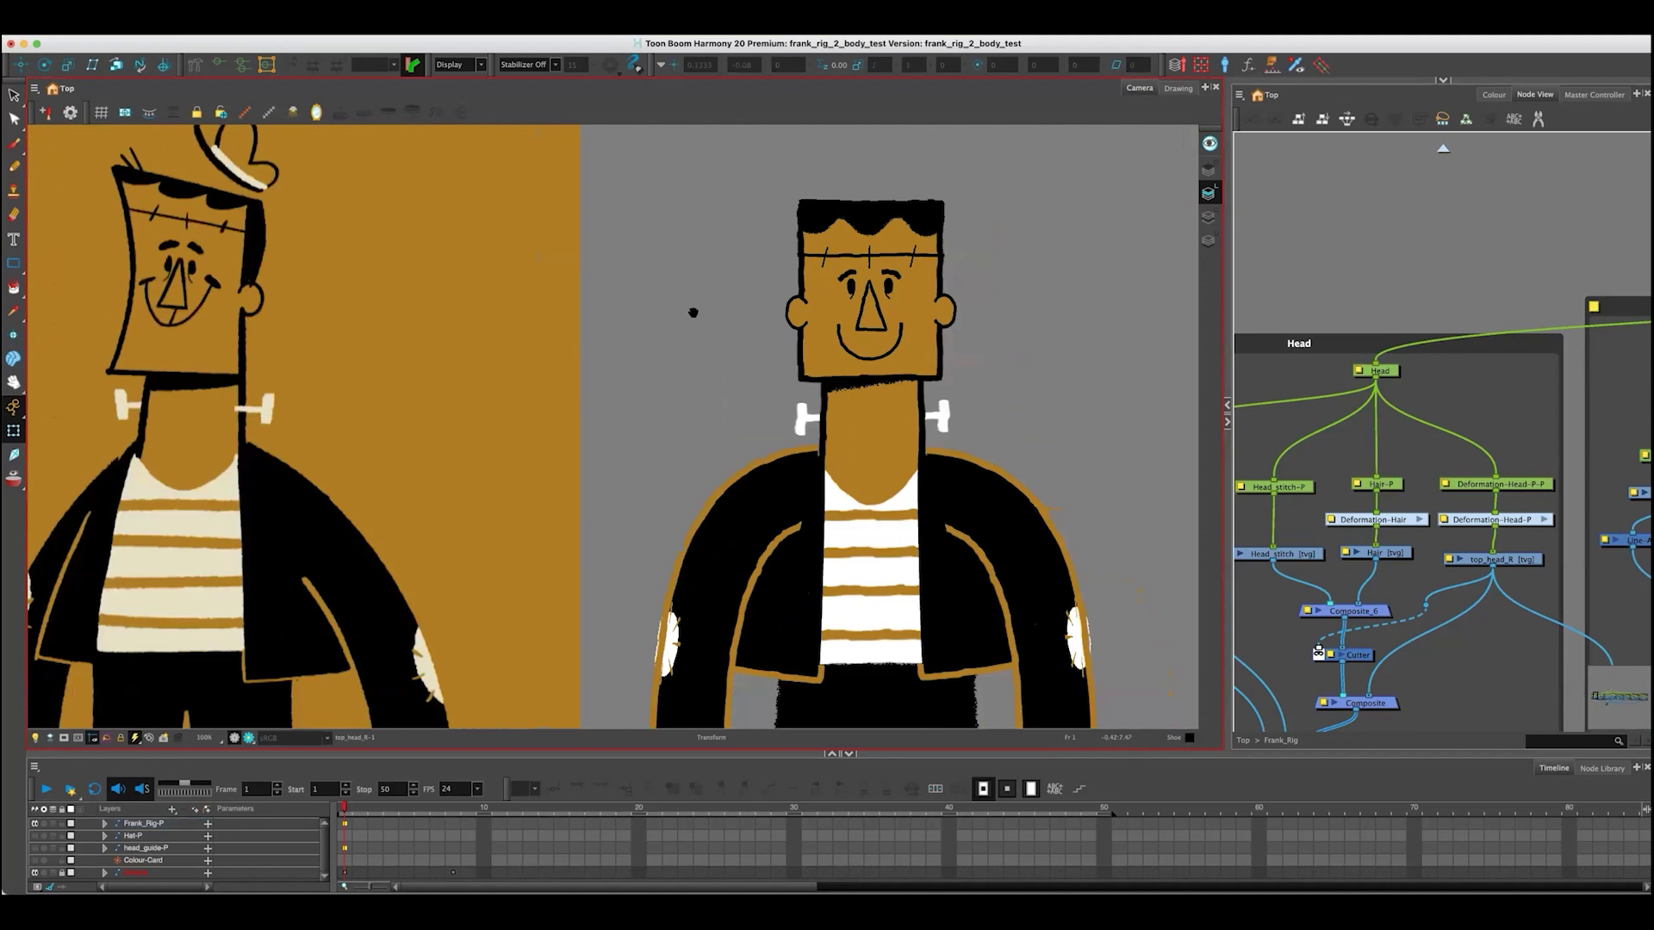
- Select the Deformation-Head-P-P, Hair-P and Head_stitch-P pegs in turn to inspect which part of the head each one controls
{"action": "left_click_drag", "start_coordinate": [691, 311], "coordinate": [731, 333]}
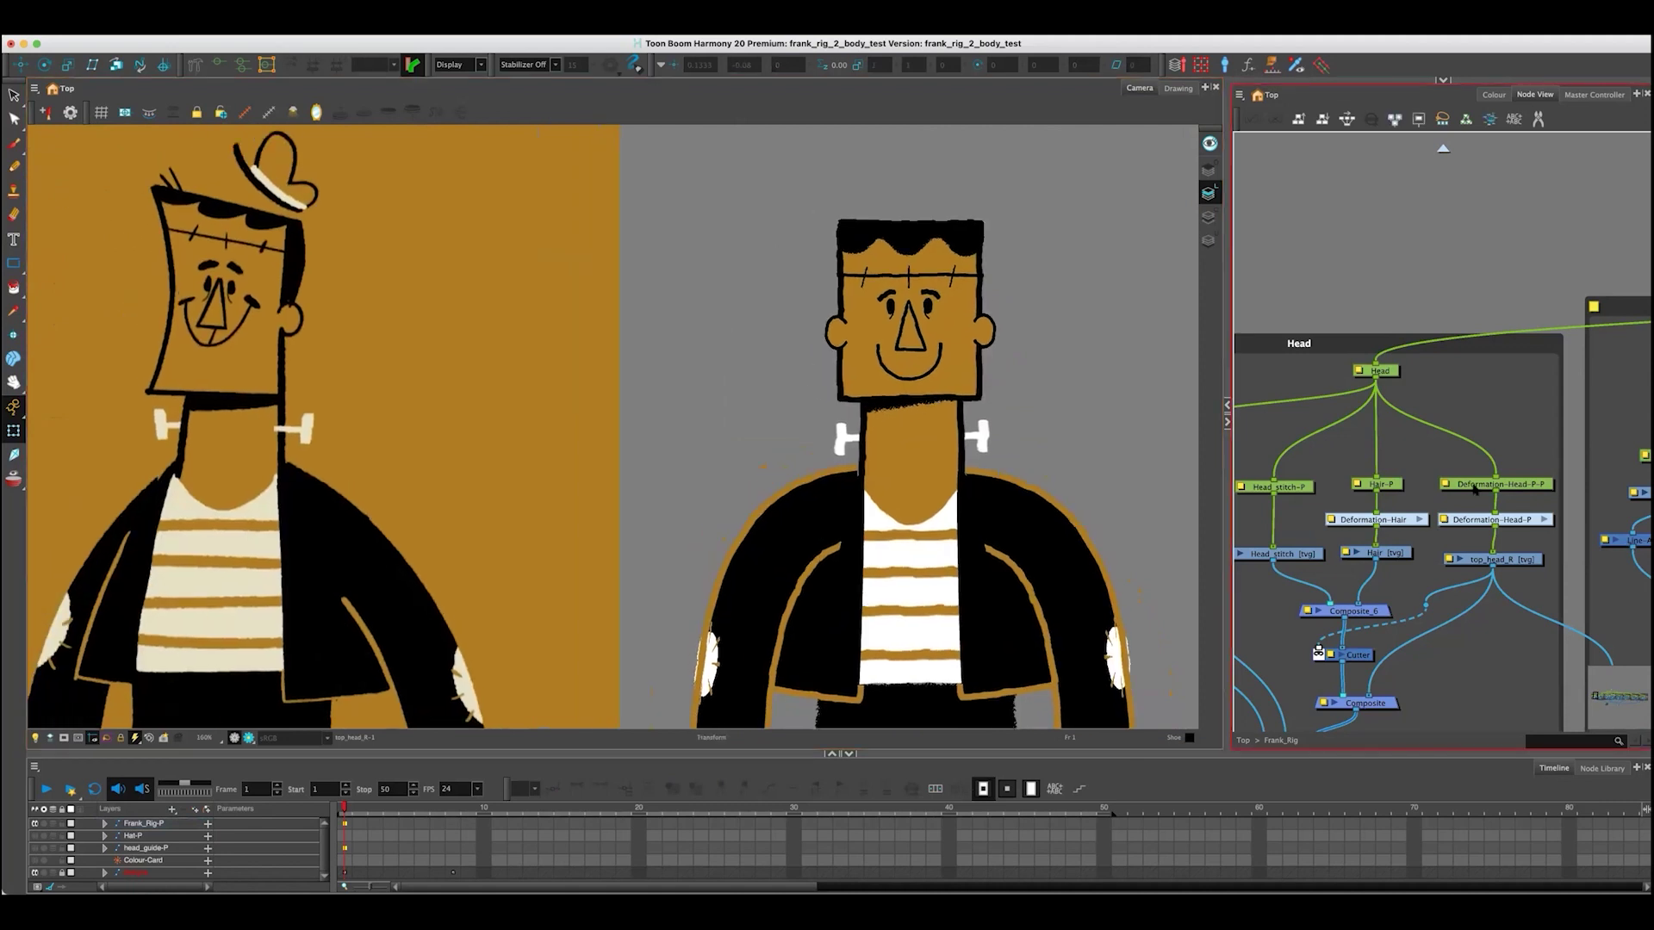
{"action": "left_click", "coordinate": [1474, 486]}
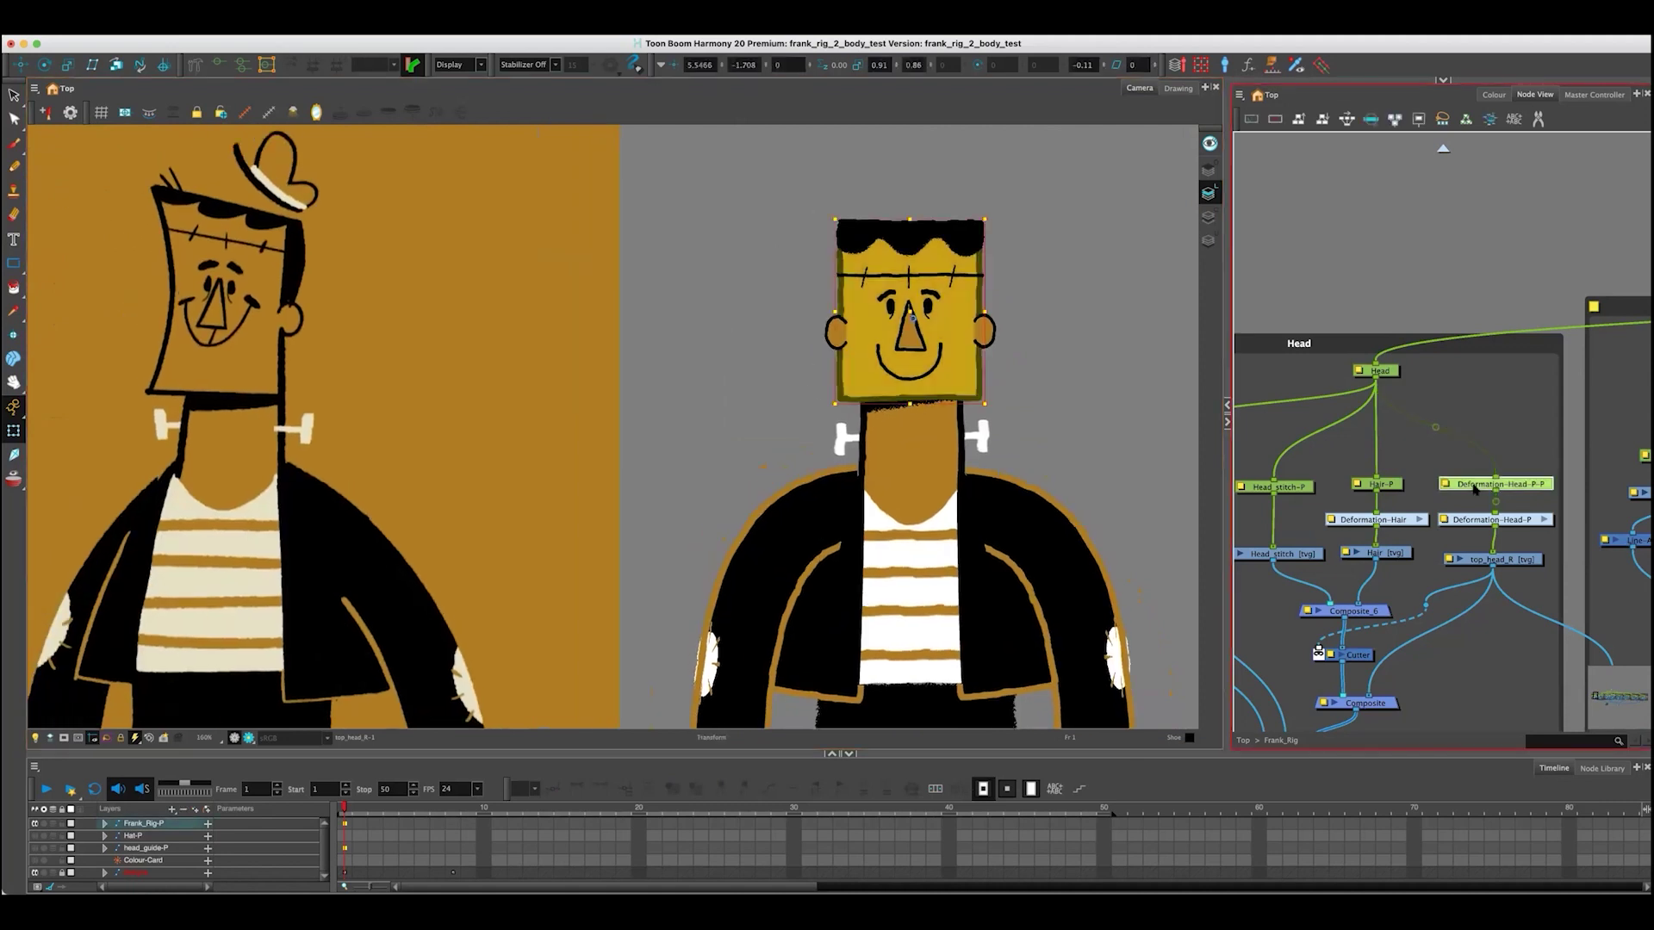
{"action": "left_click", "coordinate": [1385, 485]}
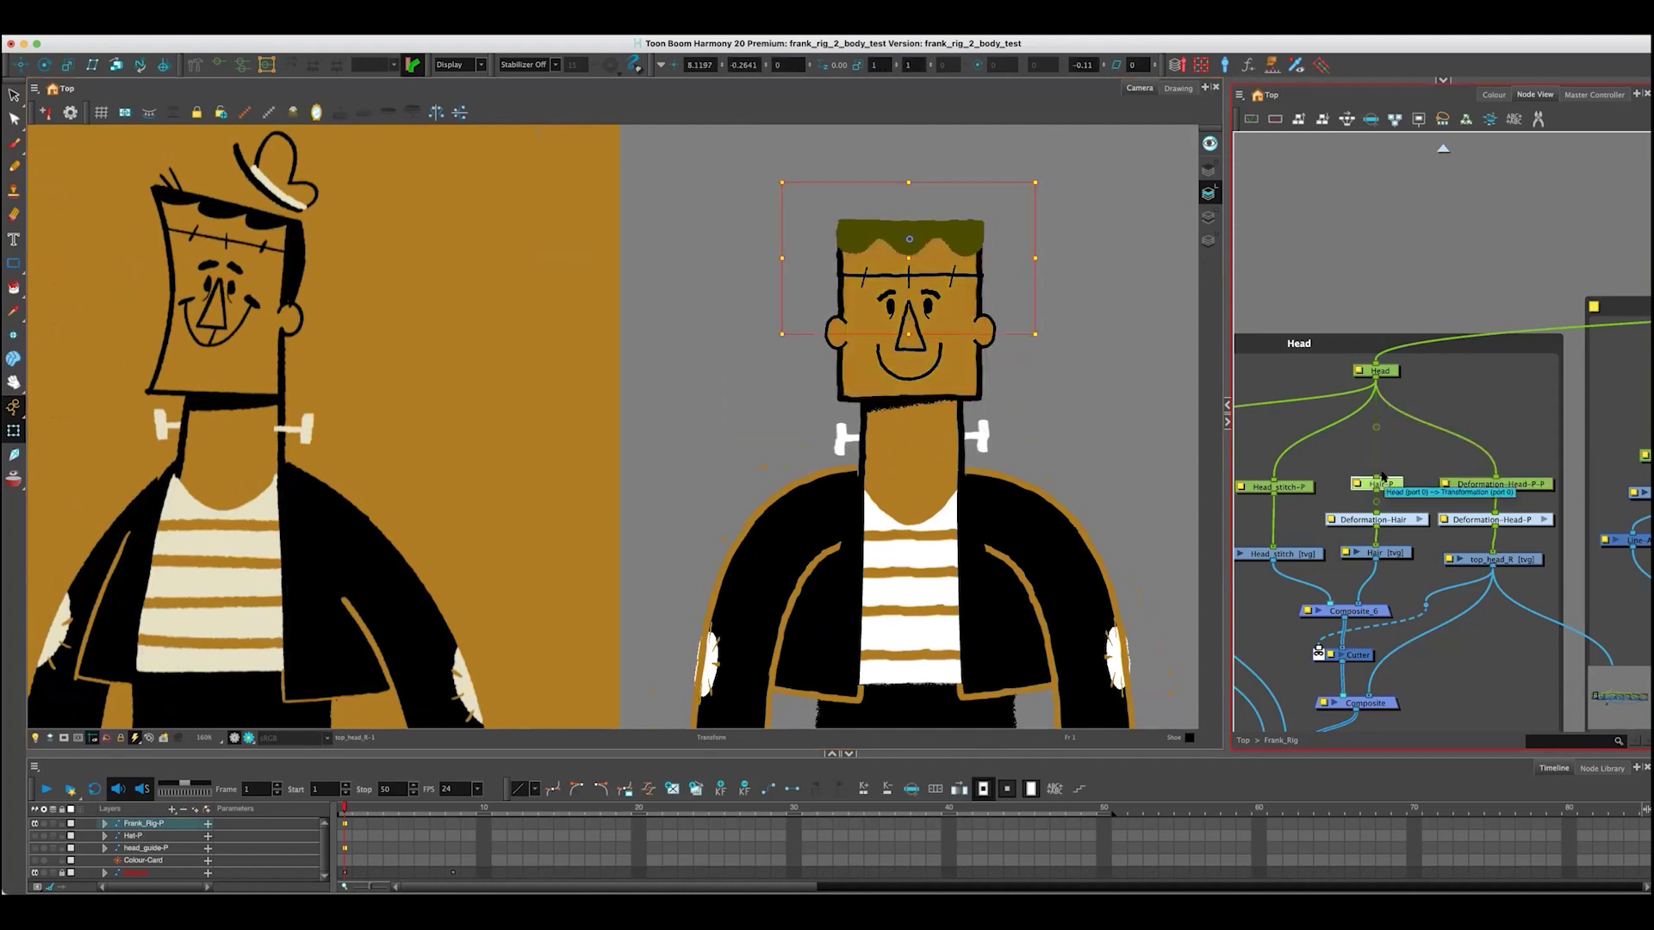
{"action": "left_click_drag", "start_coordinate": [1341, 471], "coordinate": [1439, 482]}
{"action": "left_click", "coordinate": [1438, 476]}
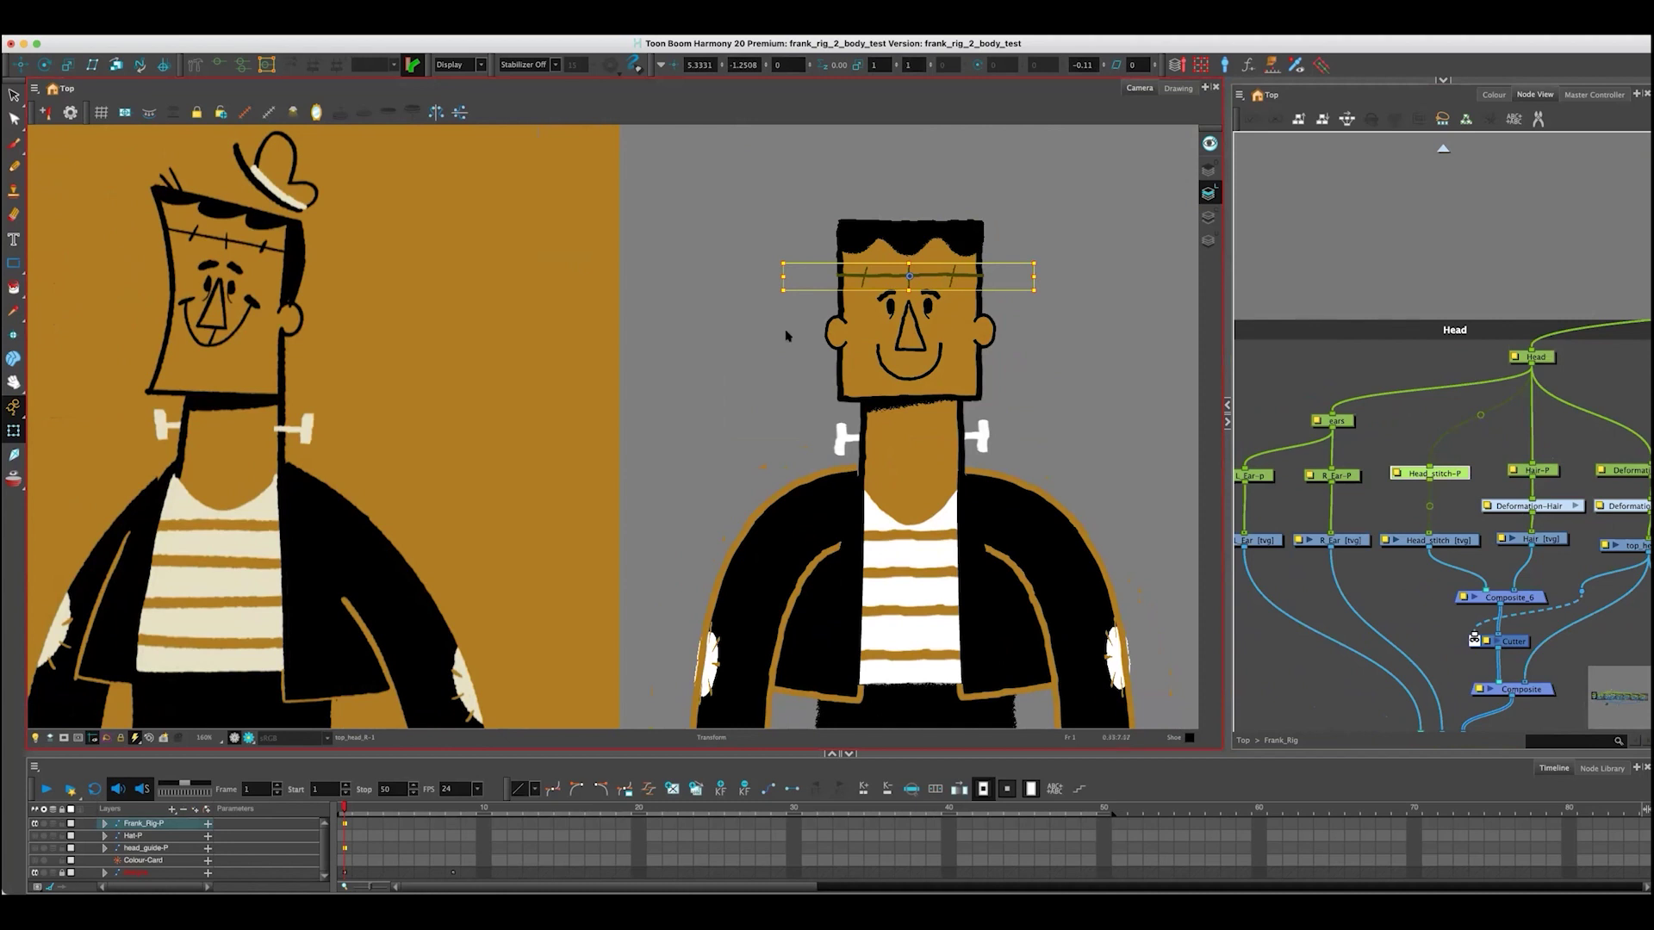
- Select the top_head_R drawing and its Deformation-Head-P-P peg in turn to compare their positions and pivots
{"action": "left_click_drag", "start_coordinate": [1420, 411], "coordinate": [1272, 394]}
{"action": "left_click", "coordinate": [1492, 528]}
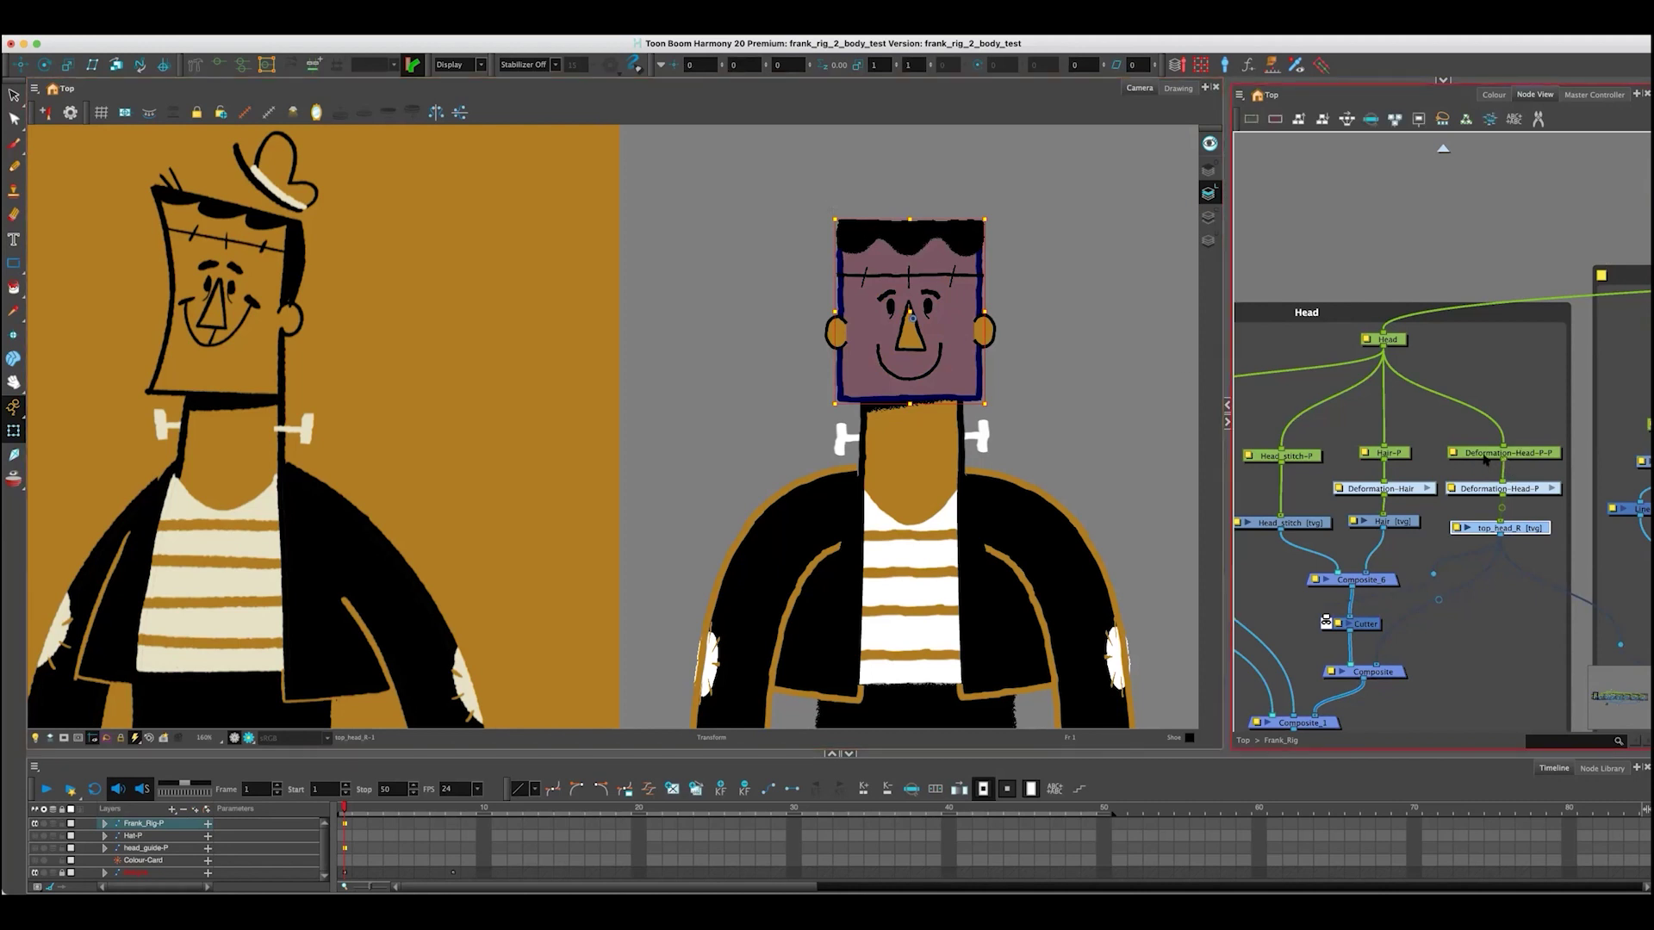
{"action": "left_click", "coordinate": [847, 310]}
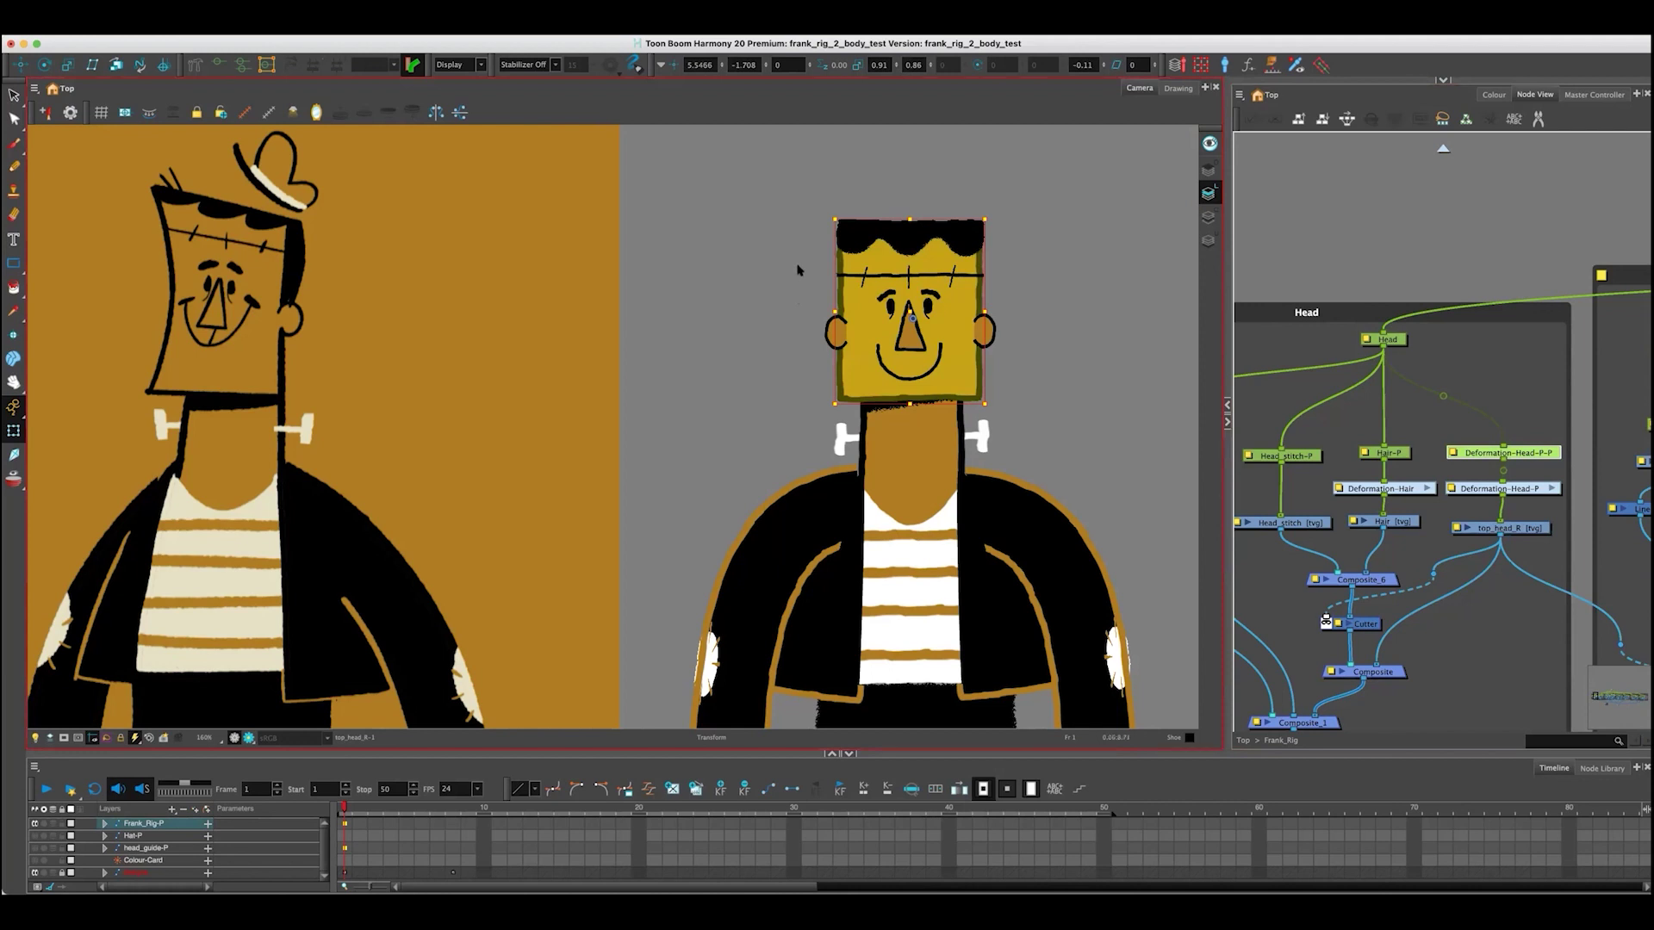
{"action": "left_click", "coordinate": [1456, 454]}
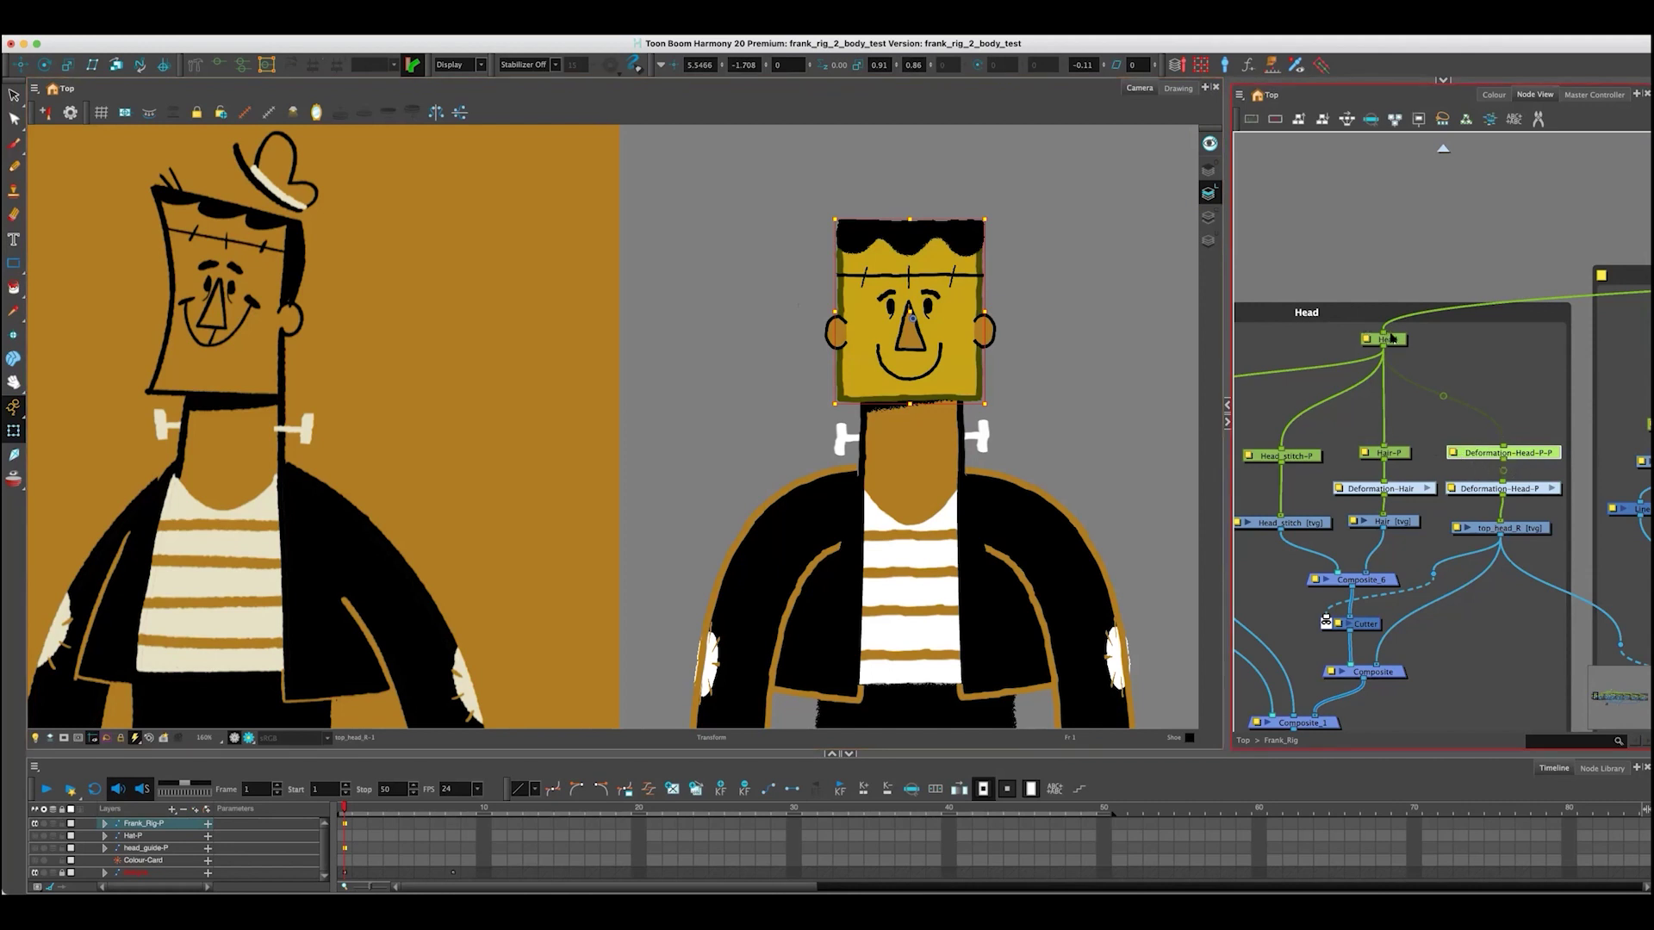
{"action": "left_click", "coordinate": [802, 303]}
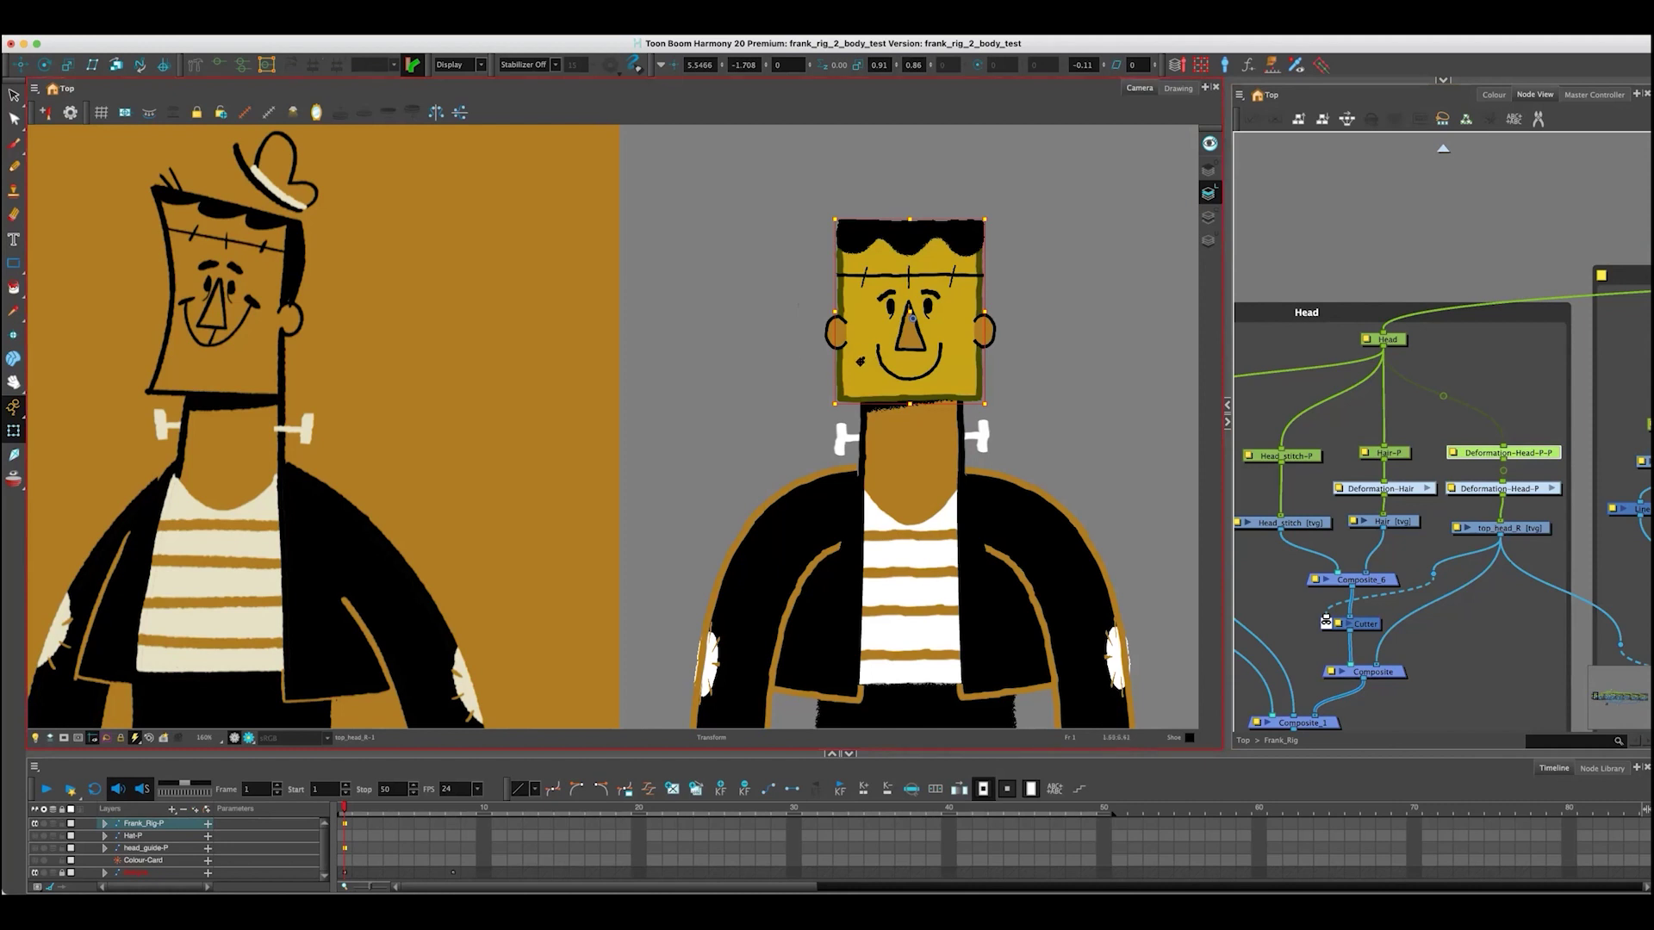
- Examine the face up close and select the Head_stitch drawing to inspect the stitches across the forehead
{"action": "scroll", "coordinate": [1344, 346], "scroll_direction": "down", "scroll_amount": 5}
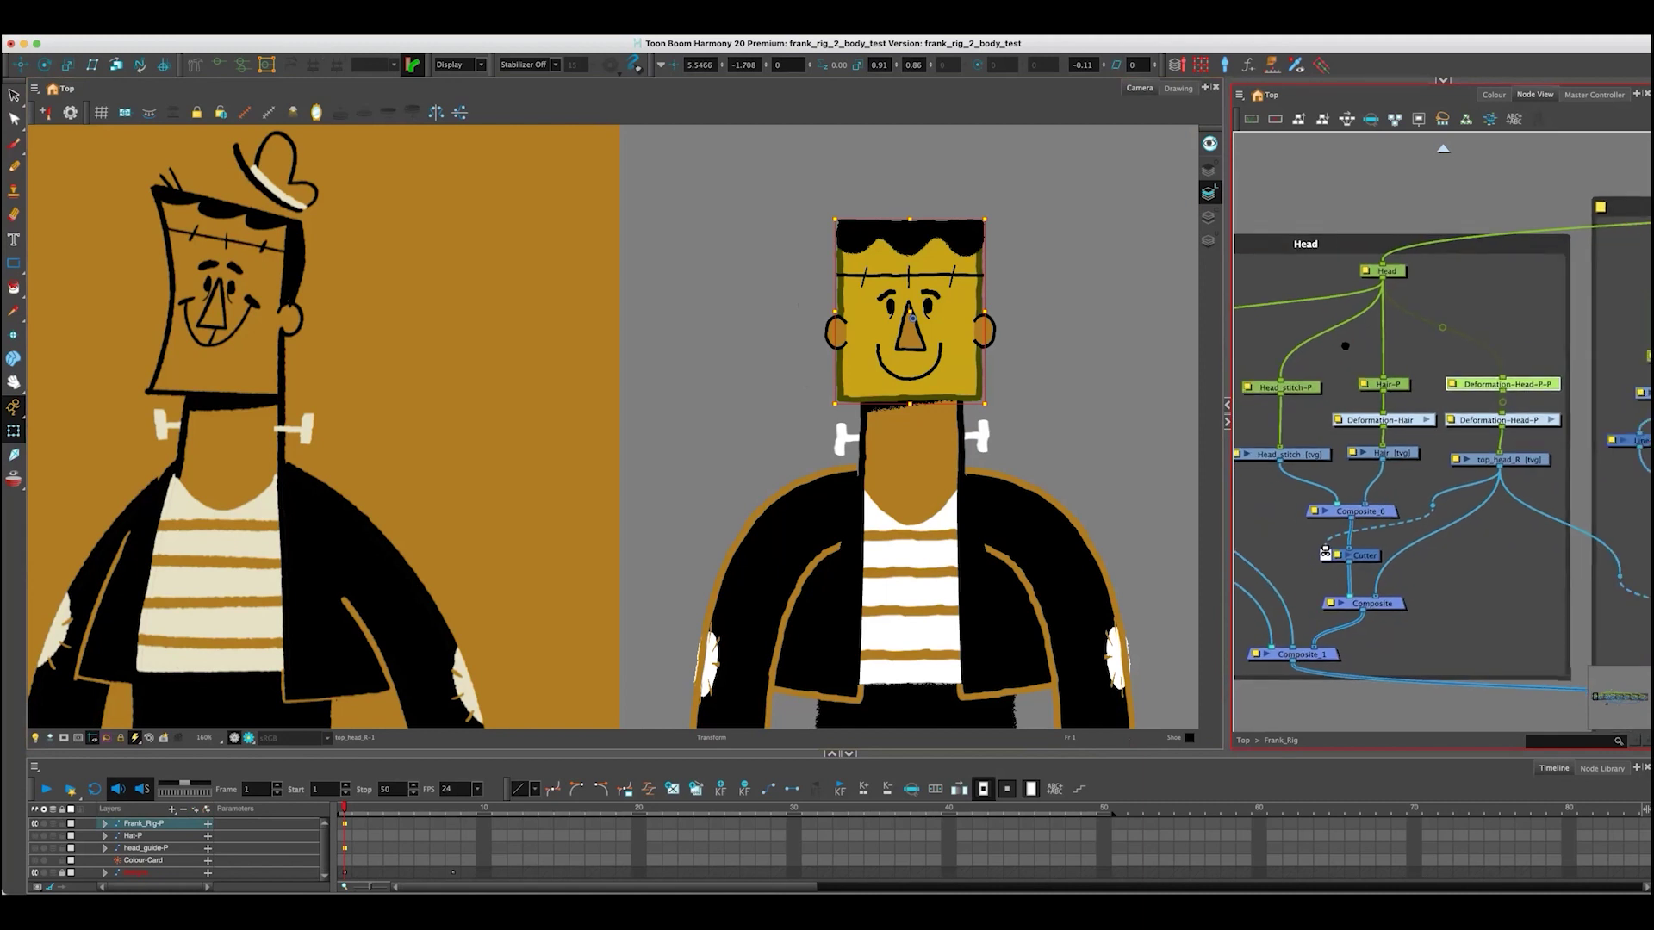
{"action": "scroll", "coordinate": [1345, 346], "scroll_direction": "down", "scroll_amount": 2}
{"action": "scroll", "coordinate": [899, 200], "scroll_direction": "up", "scroll_amount": 5}
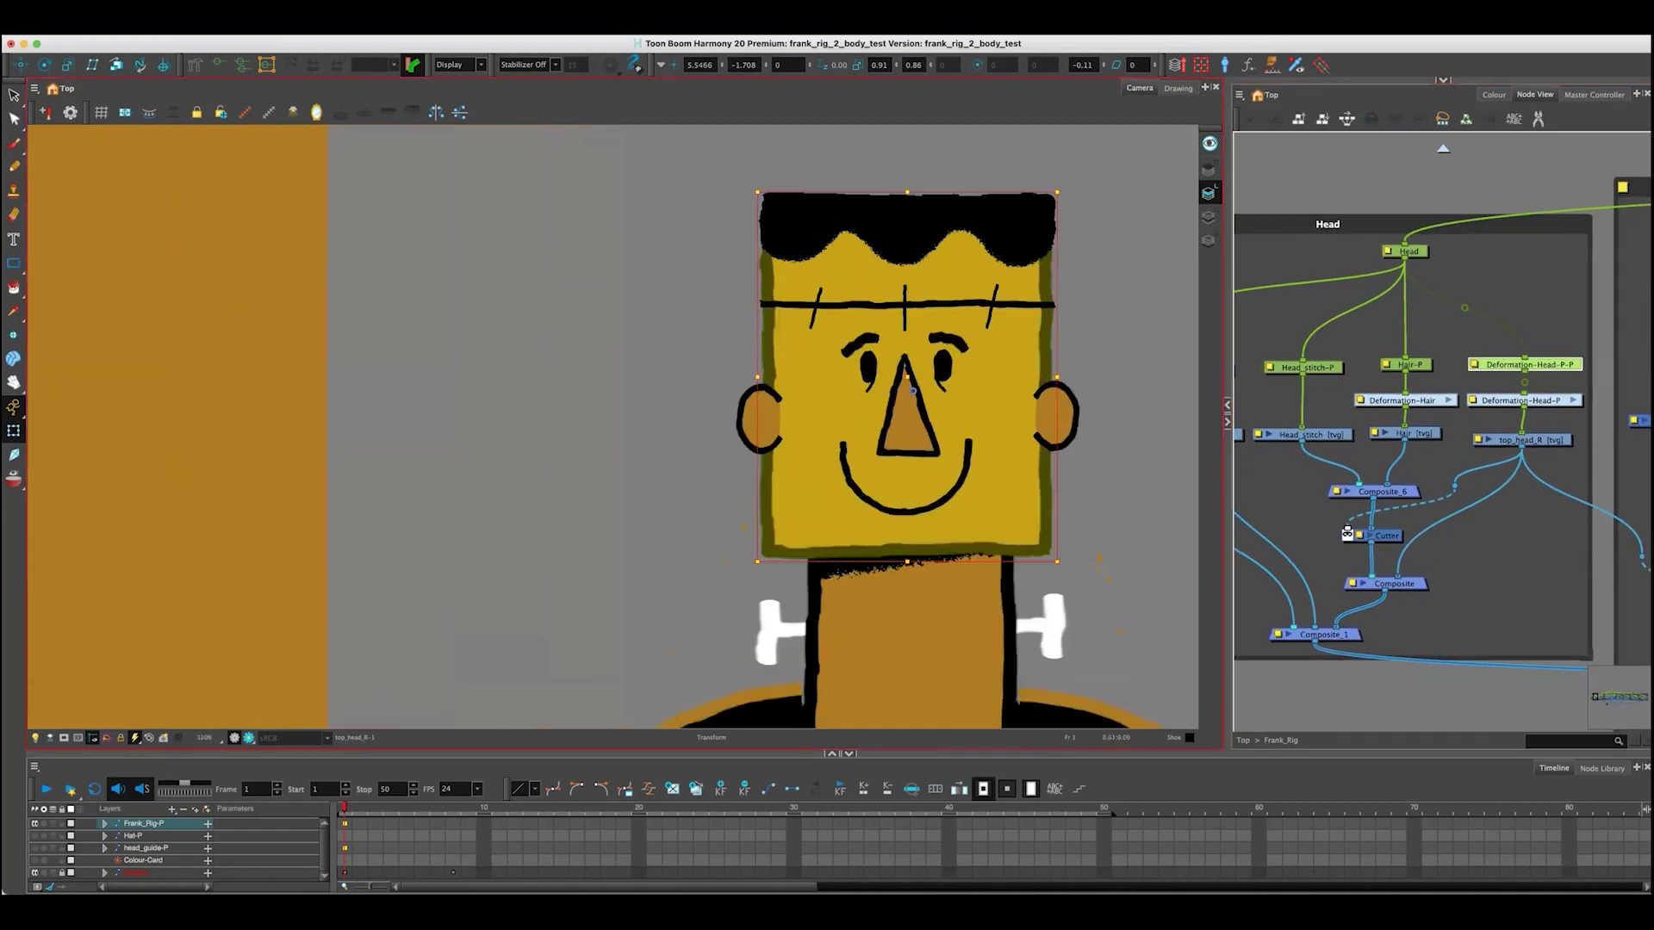
{"action": "scroll", "coordinate": [913, 234], "scroll_direction": "up", "scroll_amount": 5}
{"action": "left_click_drag", "start_coordinate": [603, 343], "coordinate": [420, 338]}
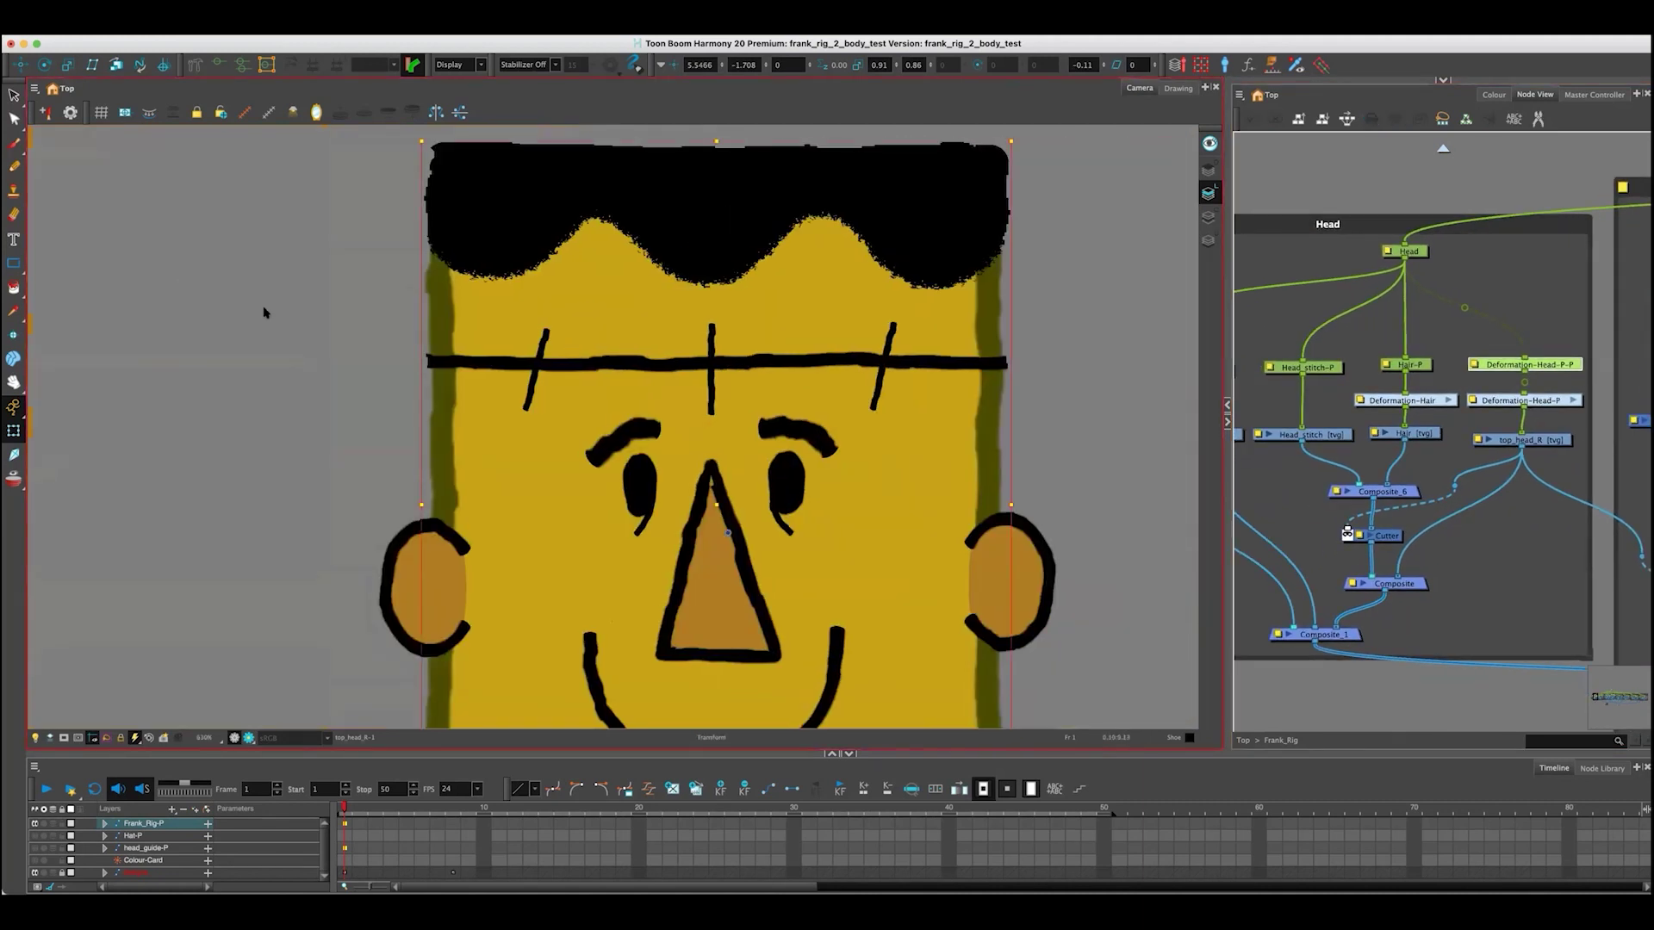
{"action": "left_click", "coordinate": [375, 352]}
{"action": "left_click", "coordinate": [1309, 434]}
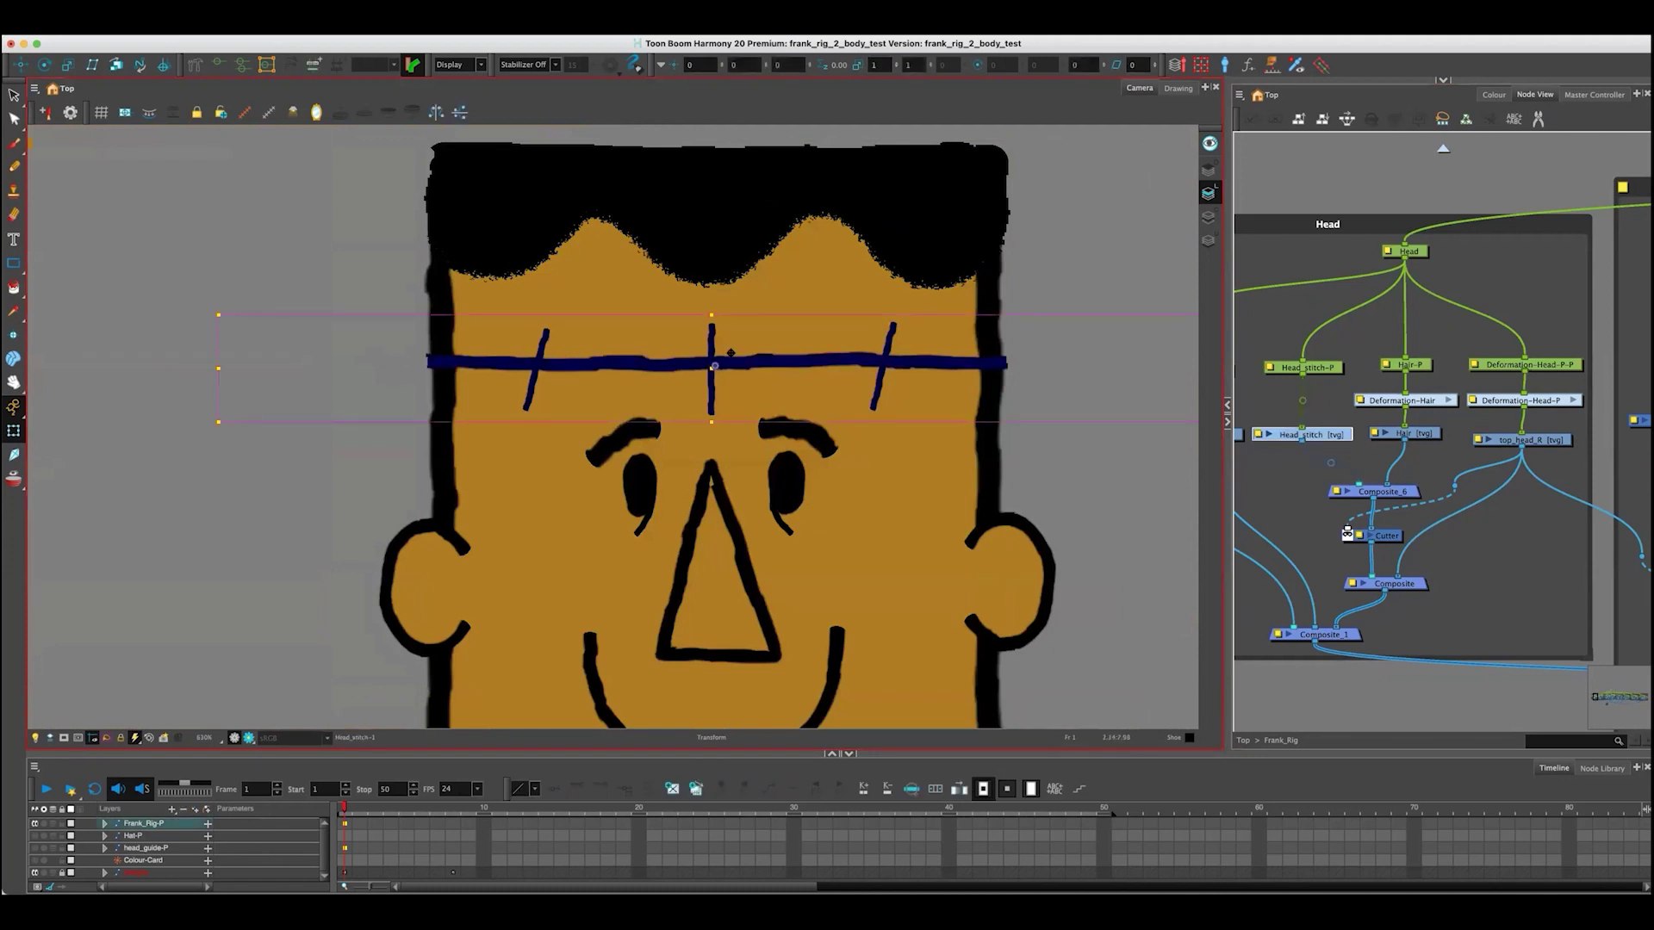
{"action": "scroll", "coordinate": [899, 351], "scroll_direction": "up", "scroll_amount": 2}
{"action": "scroll", "coordinate": [867, 350], "scroll_direction": "down", "scroll_amount": 2}
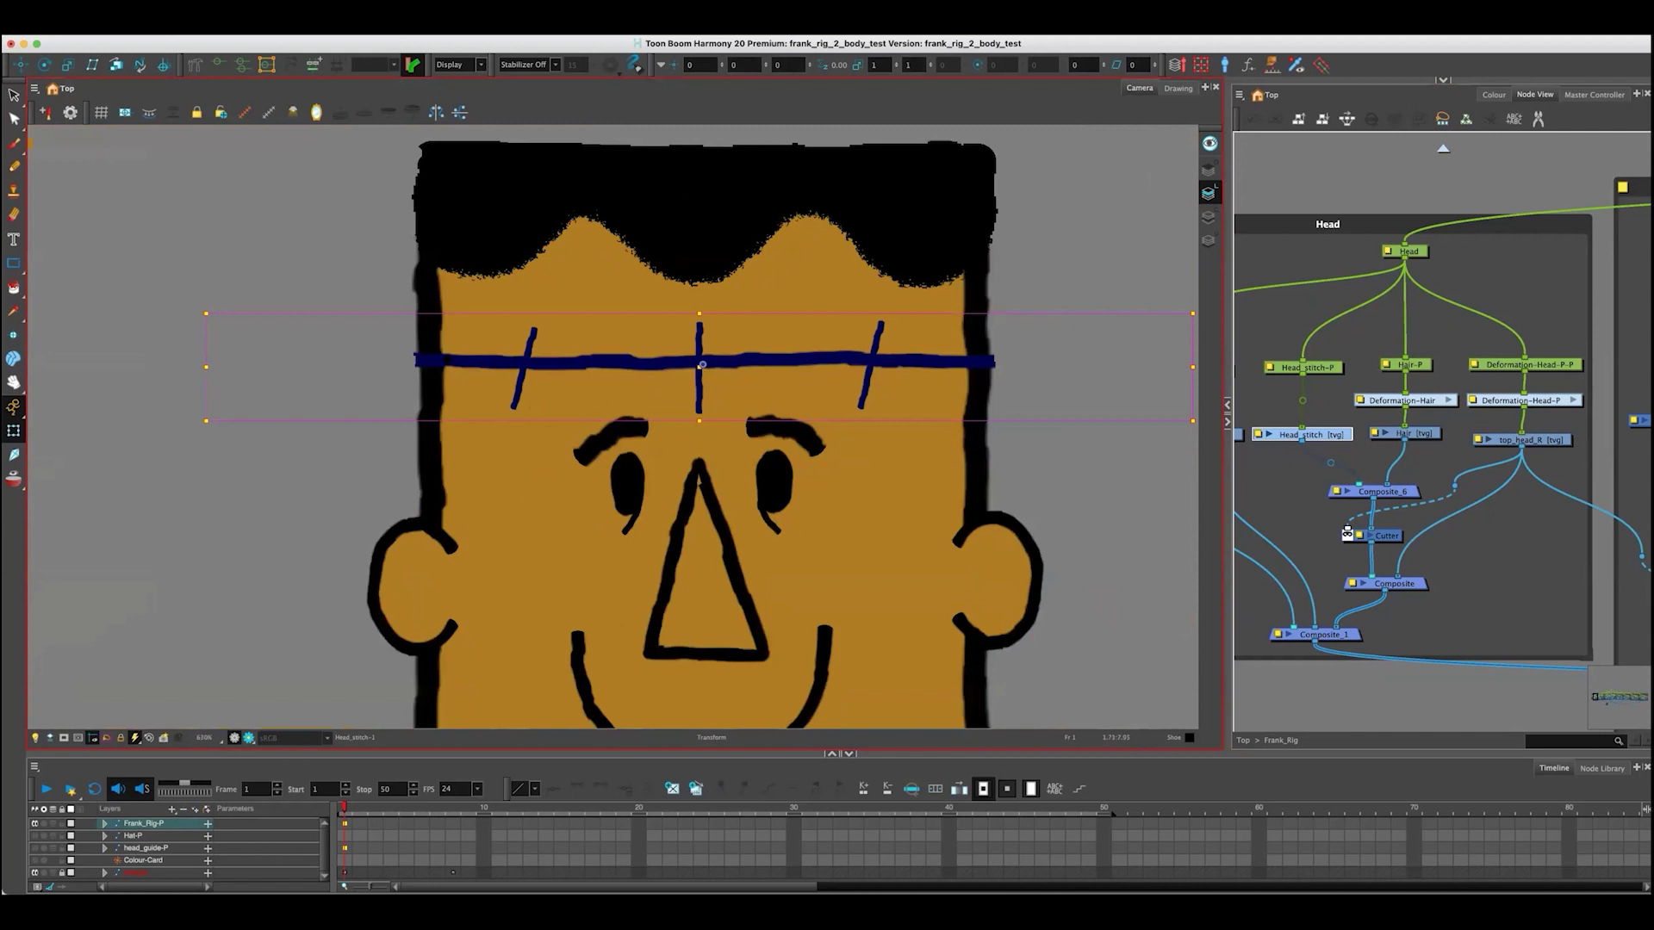
- Open the top_head_R drawing in the Drawing view and examine the corner and central vector line of its outline up close
{"action": "left_click", "coordinate": [899, 388]}
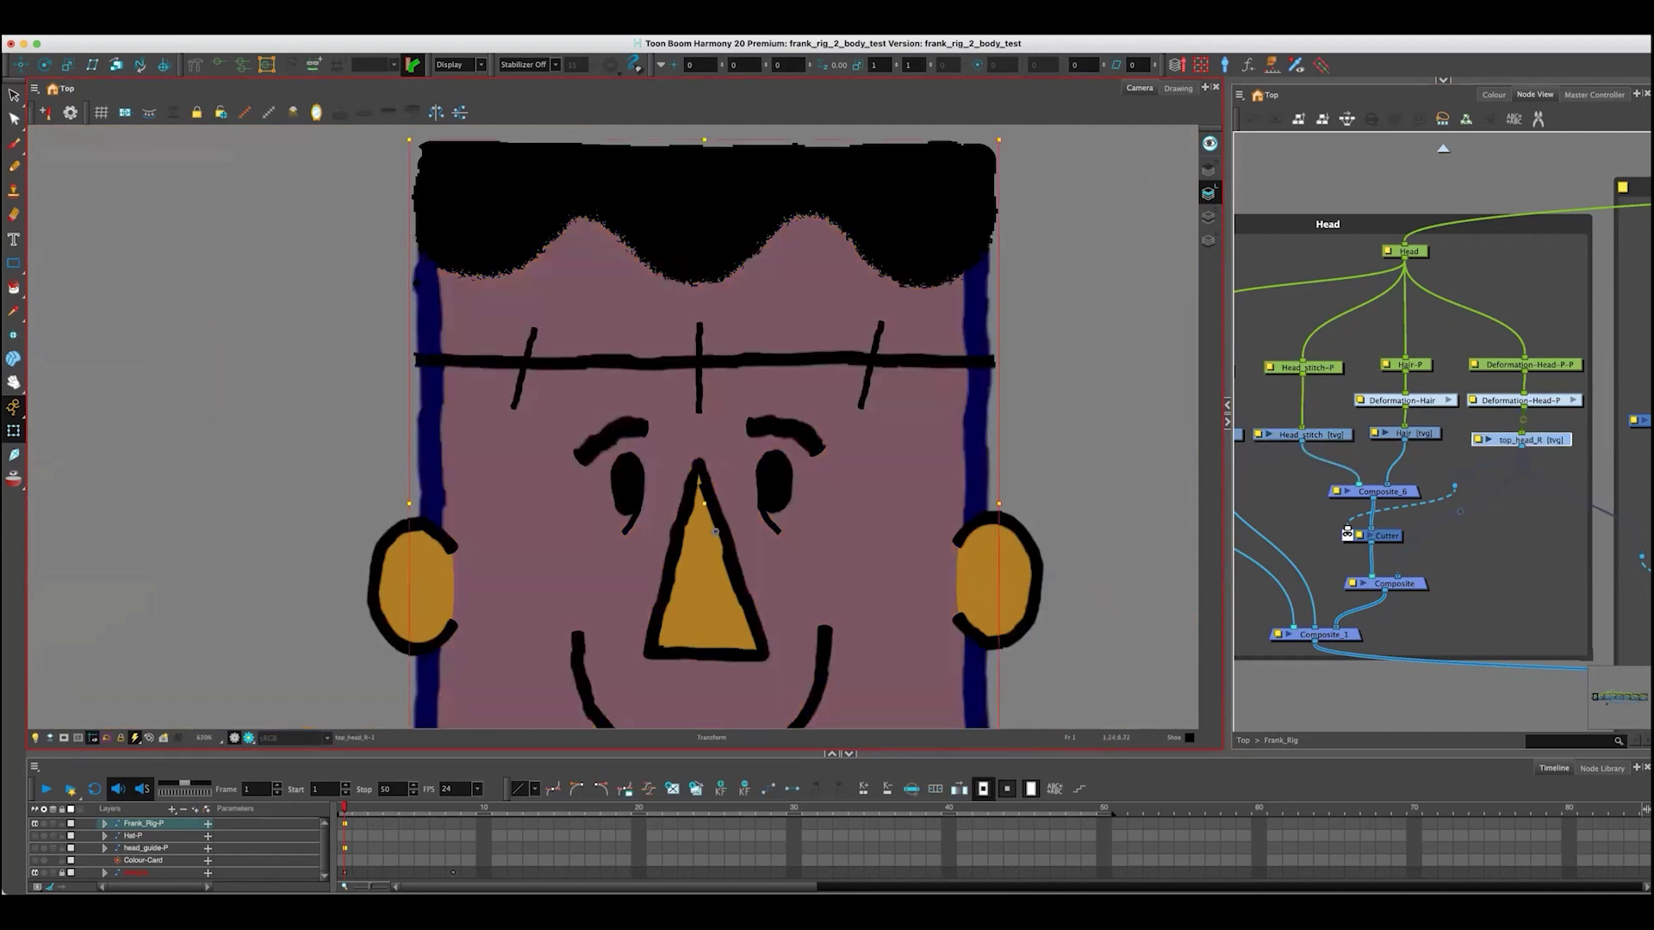
{"action": "left_click", "coordinate": [1178, 88]}
{"action": "scroll", "coordinate": [695, 166], "scroll_direction": "up", "scroll_amount": 5}
{"action": "left_click", "coordinate": [12, 93]}
{"action": "mouse_move", "coordinate": [387, 394]}
{"action": "left_mouse_down"}
{"action": "mouse_move", "coordinate": [664, 410]}
{"action": "mouse_move", "coordinate": [502, 316]}
{"action": "left_mouse_up"}
{"action": "scroll", "coordinate": [501, 316], "scroll_direction": "up", "scroll_amount": 5}
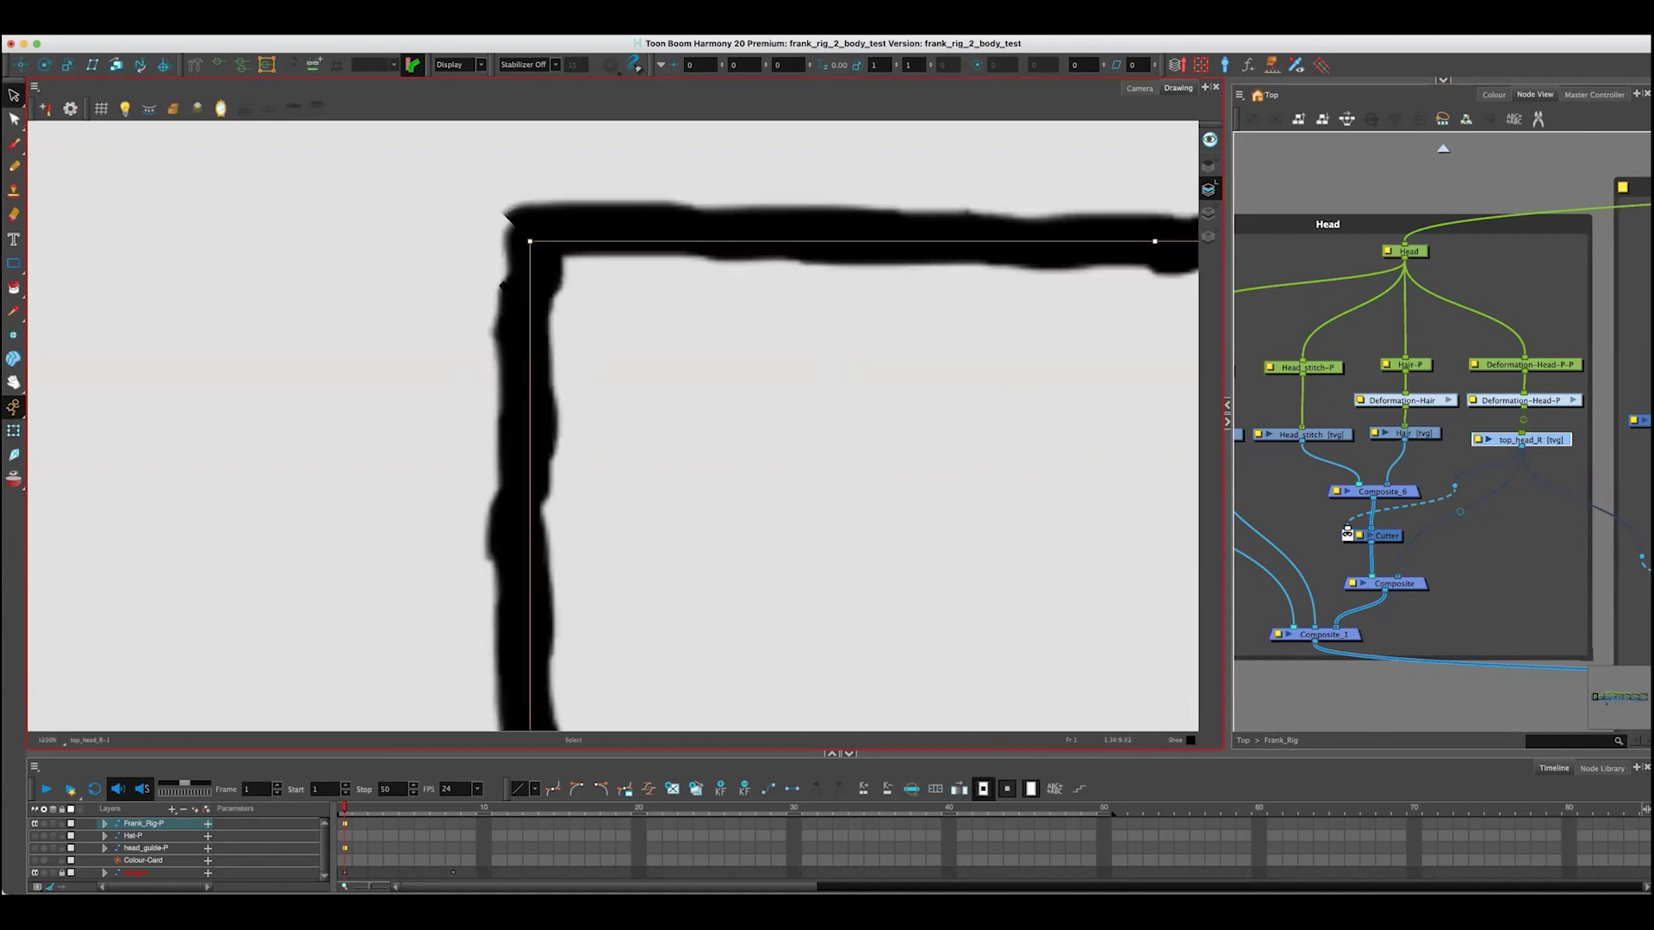
{"action": "left_click_drag", "start_coordinate": [503, 491], "coordinate": [507, 201]}
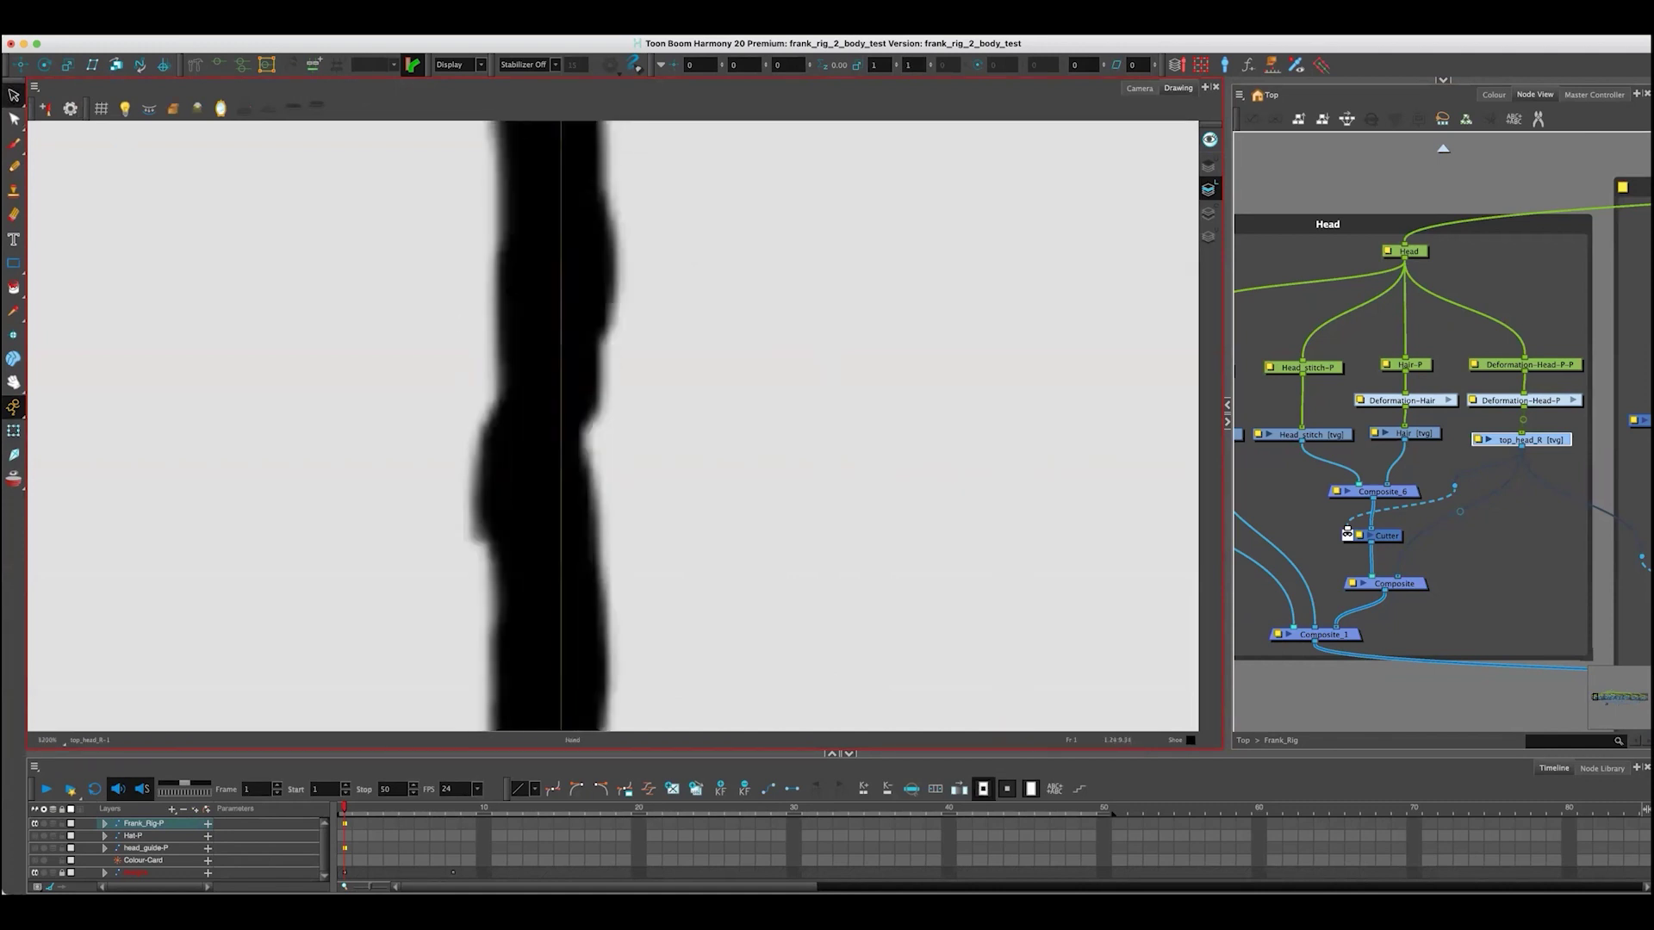
{"action": "scroll", "coordinate": [613, 425], "scroll_direction": "down", "scroll_amount": 4}
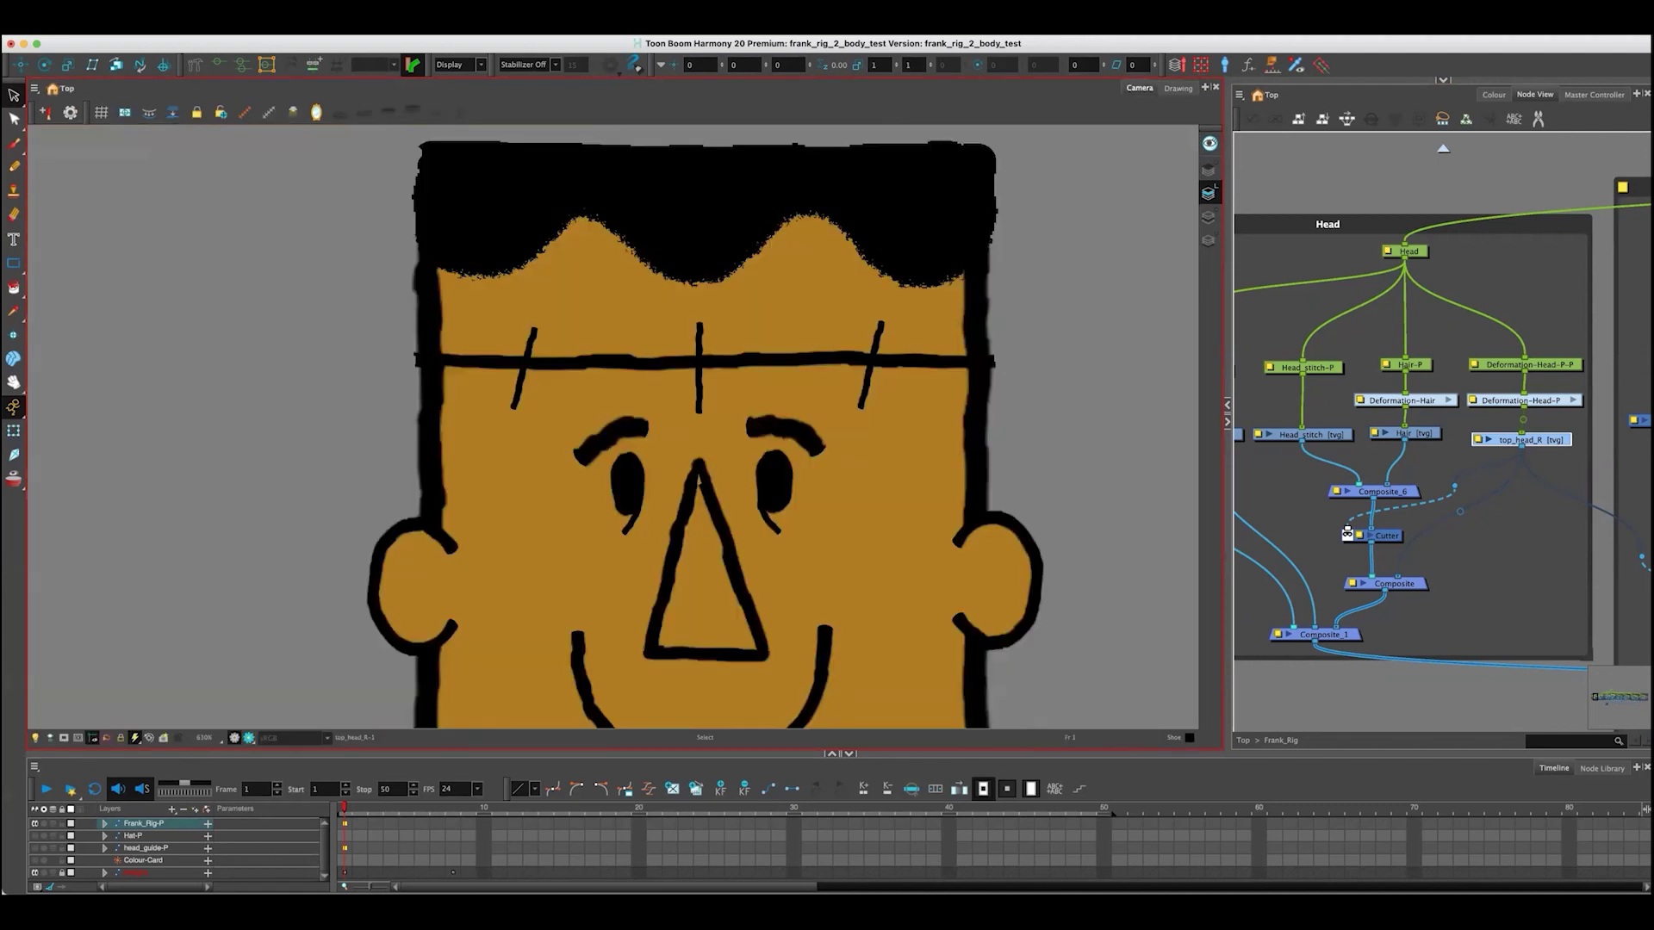
- Return to the Camera view and examine where the forehead stitch line meets the head outline, with the head drawing selected for transforming
{"action": "left_click", "coordinate": [1140, 88]}
{"action": "scroll", "coordinate": [430, 288], "scroll_direction": "up", "scroll_amount": 3}
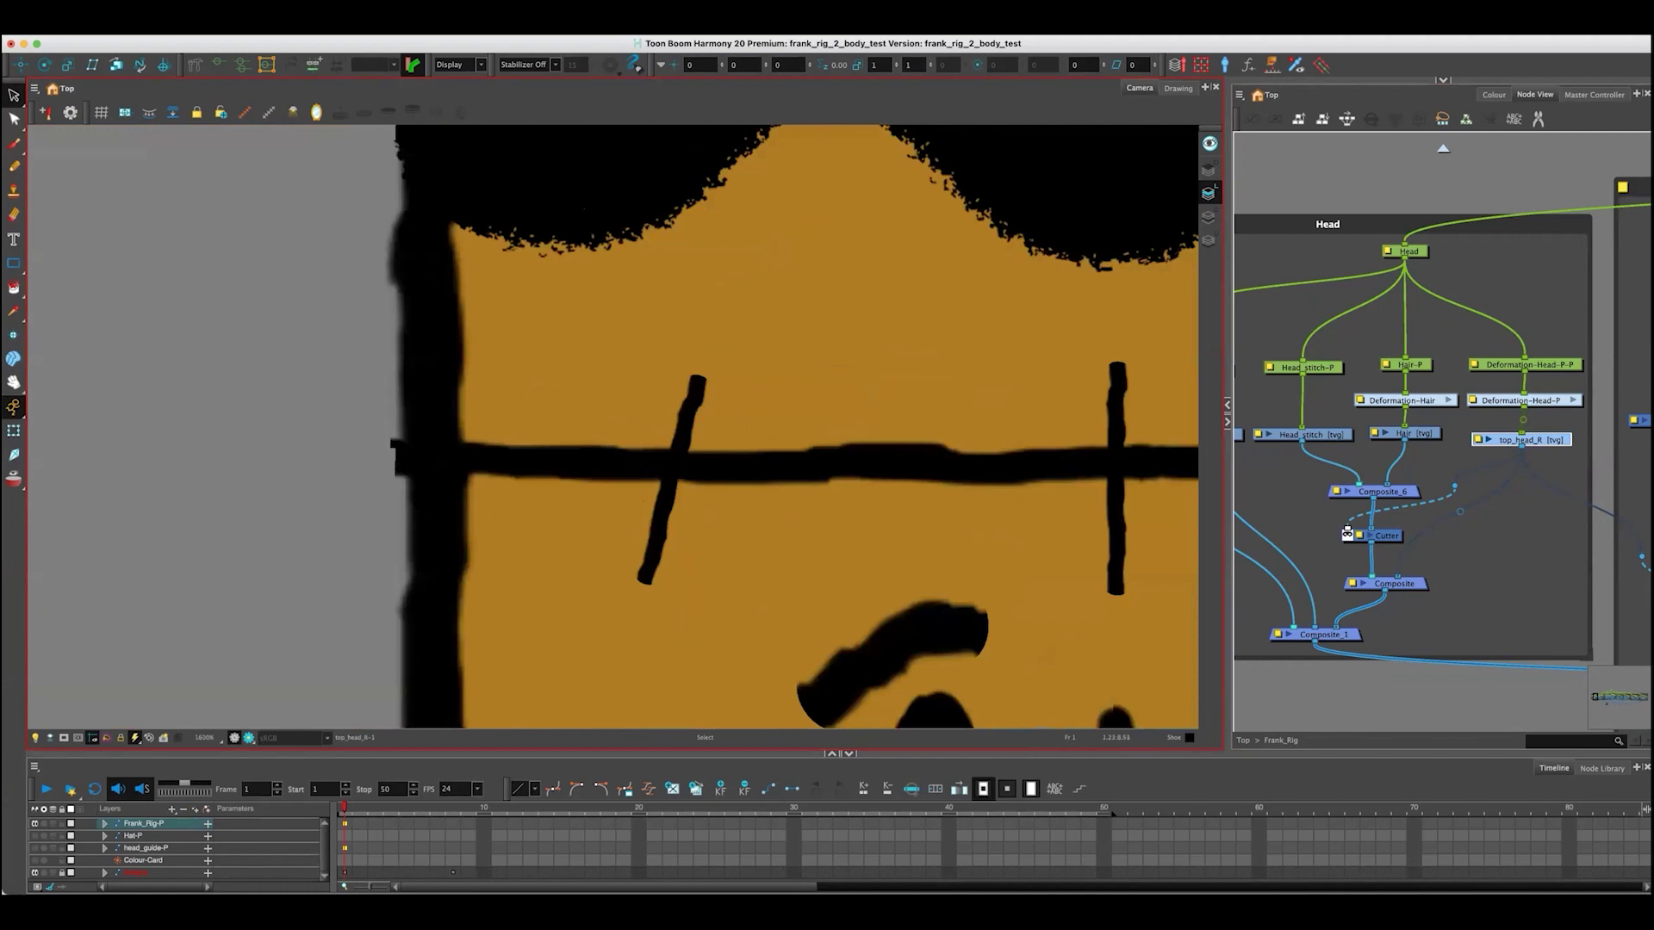
{"action": "left_click", "coordinate": [13, 430]}
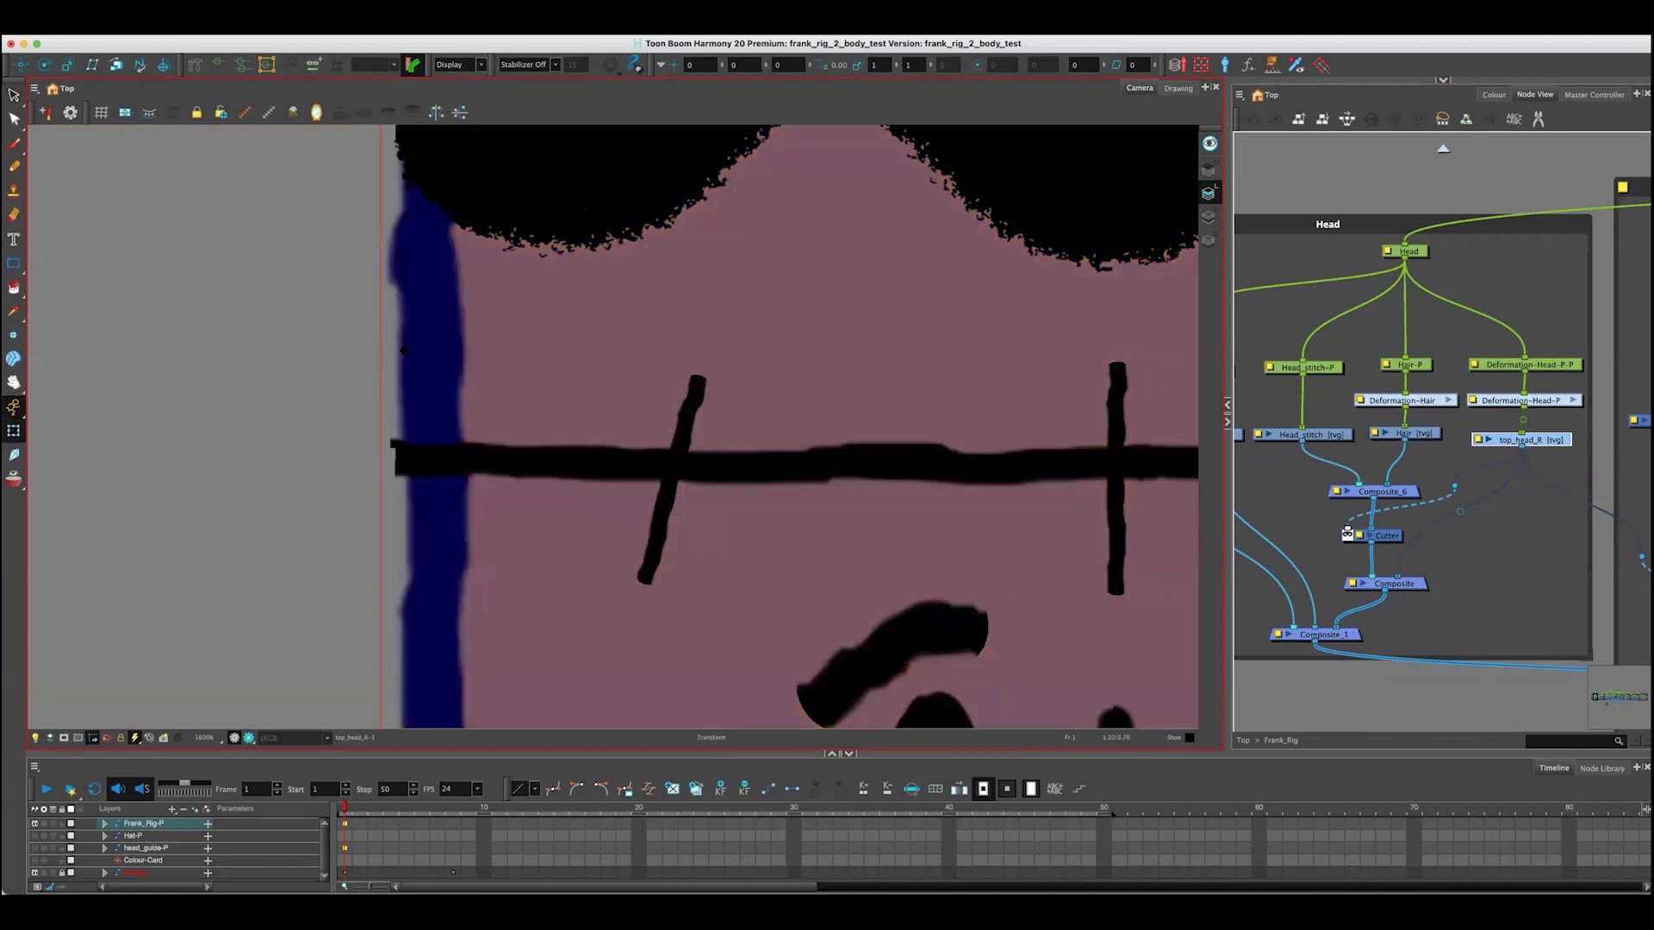
- Display the Colour-Card background behind the rig's head
{"action": "scroll", "coordinate": [384, 463], "scroll_direction": "down", "scroll_amount": 3}
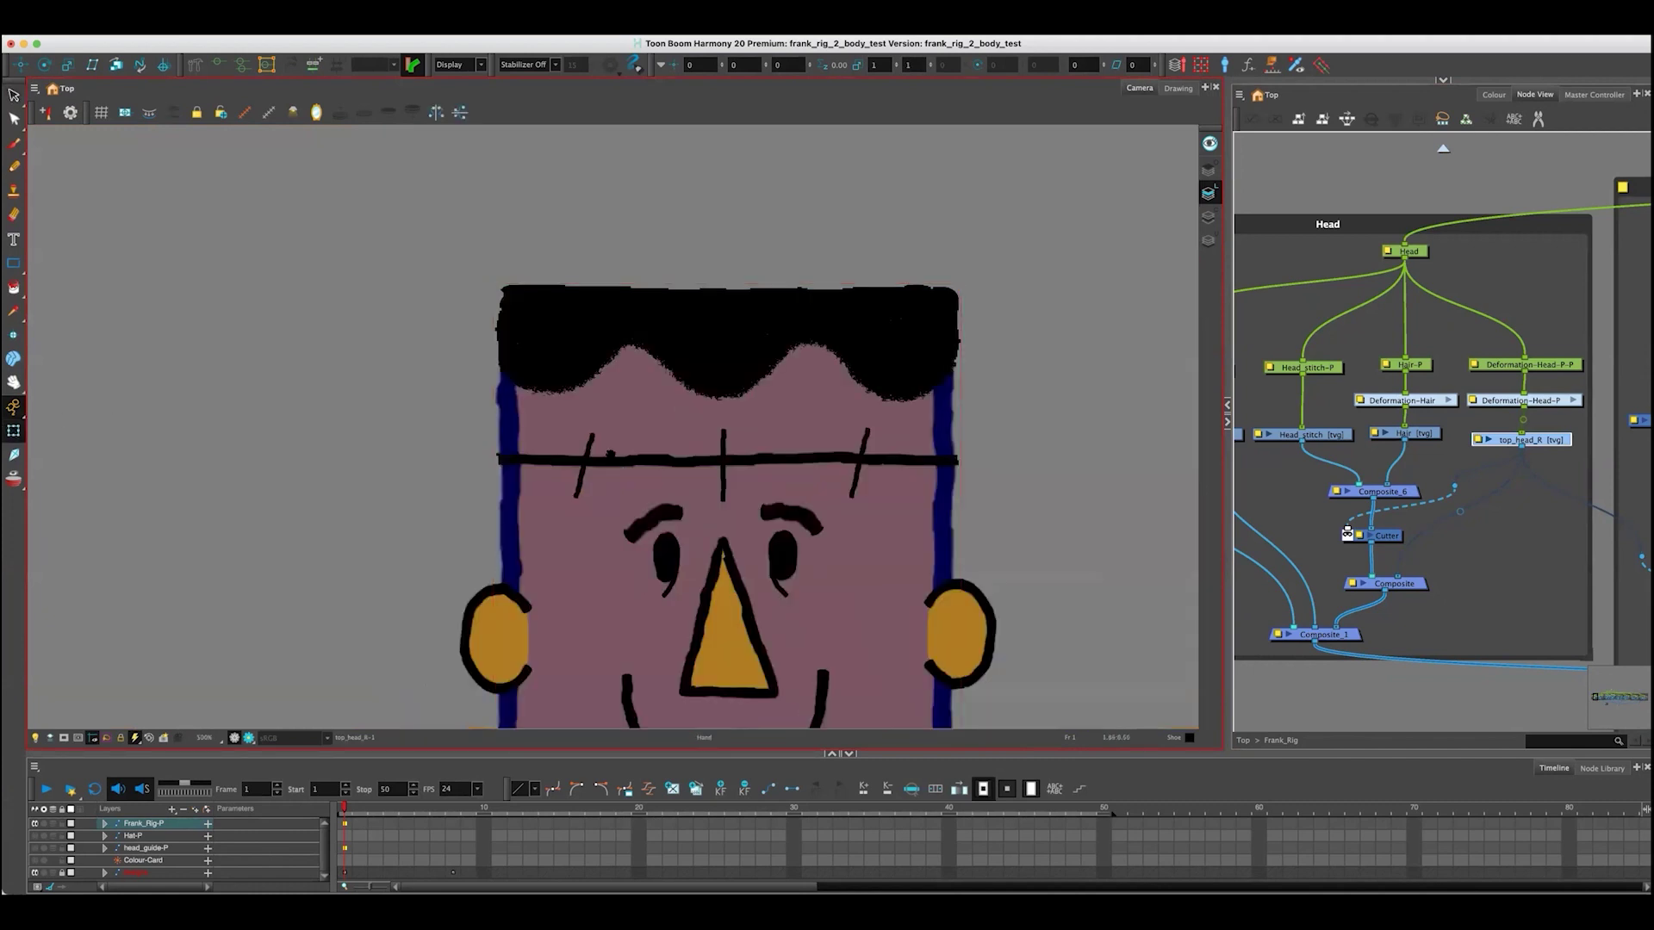
{"action": "scroll", "coordinate": [384, 462], "scroll_direction": "up", "scroll_amount": 1}
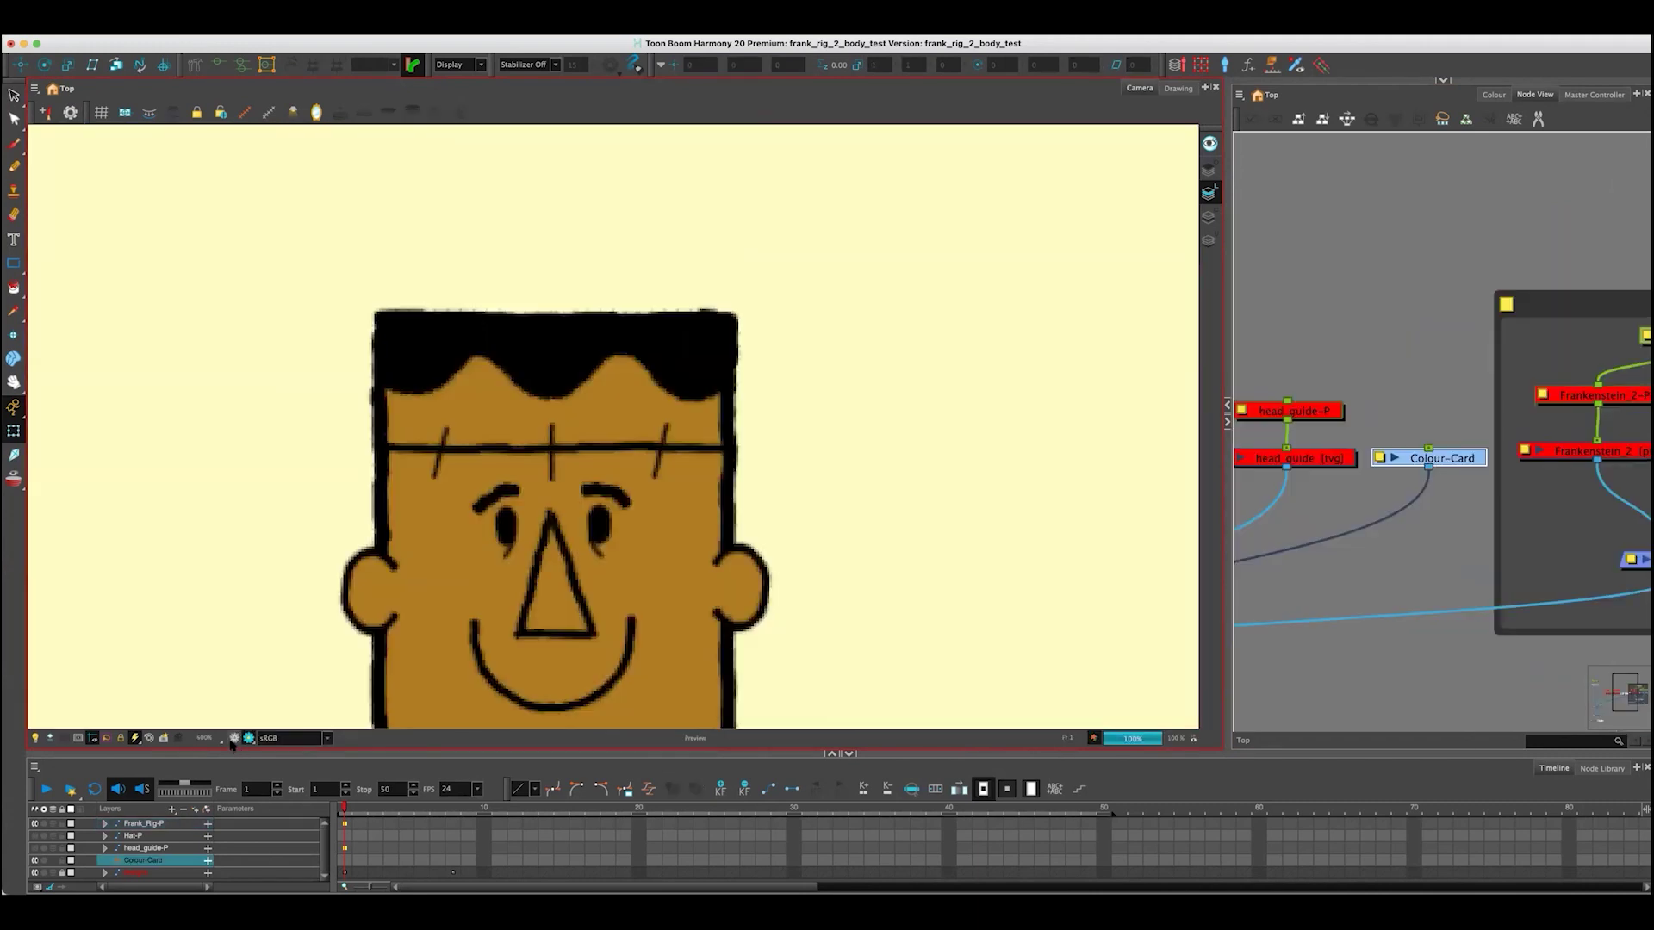
{"action": "left_click", "coordinate": [232, 738]}
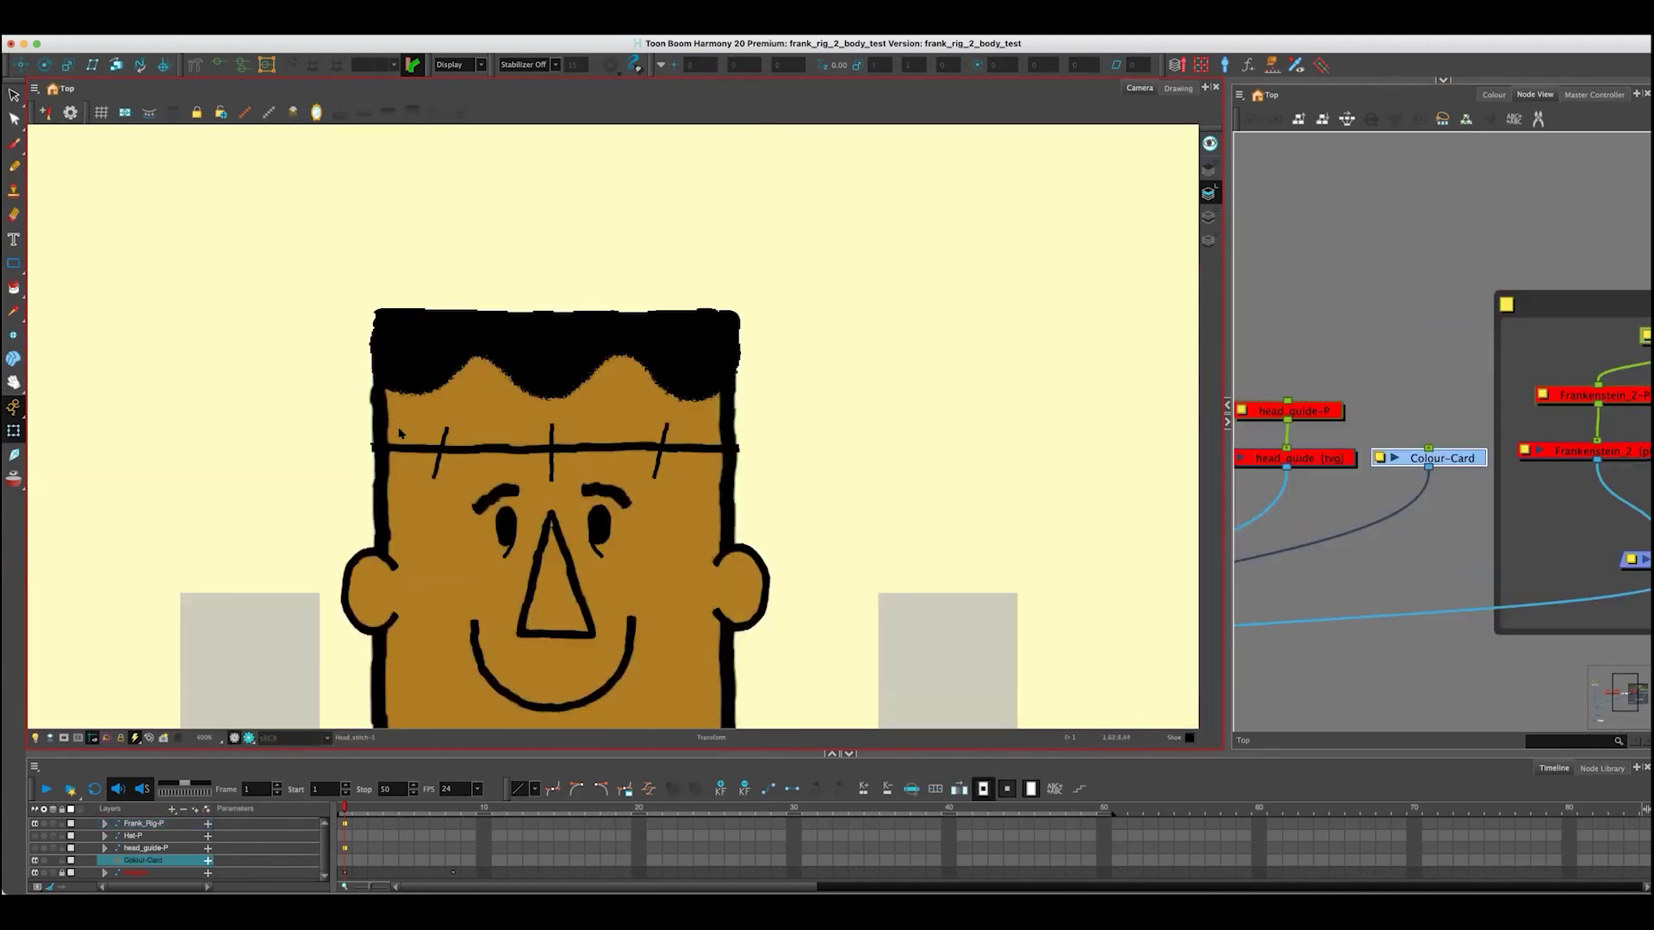
- Lock the Colour-Card layer so that the background cannot be selected while working on the rig
{"action": "scroll", "coordinate": [402, 462], "scroll_direction": "up", "scroll_amount": 1}
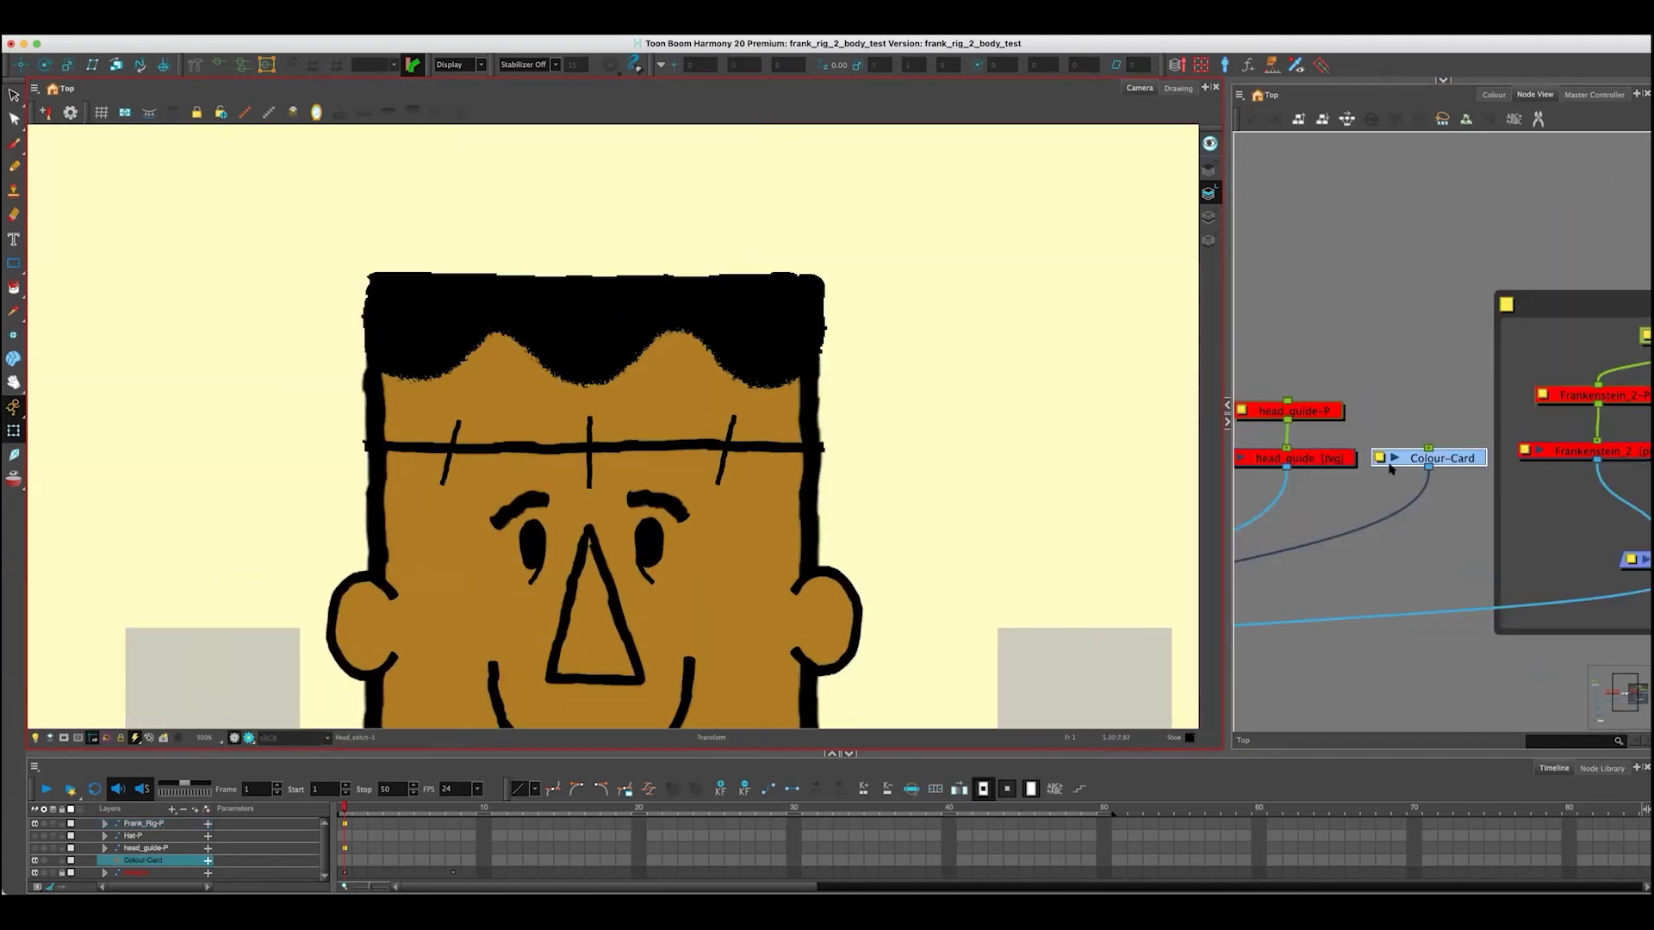
{"action": "left_click", "coordinate": [1451, 501]}
{"action": "left_click", "coordinate": [1456, 463]}
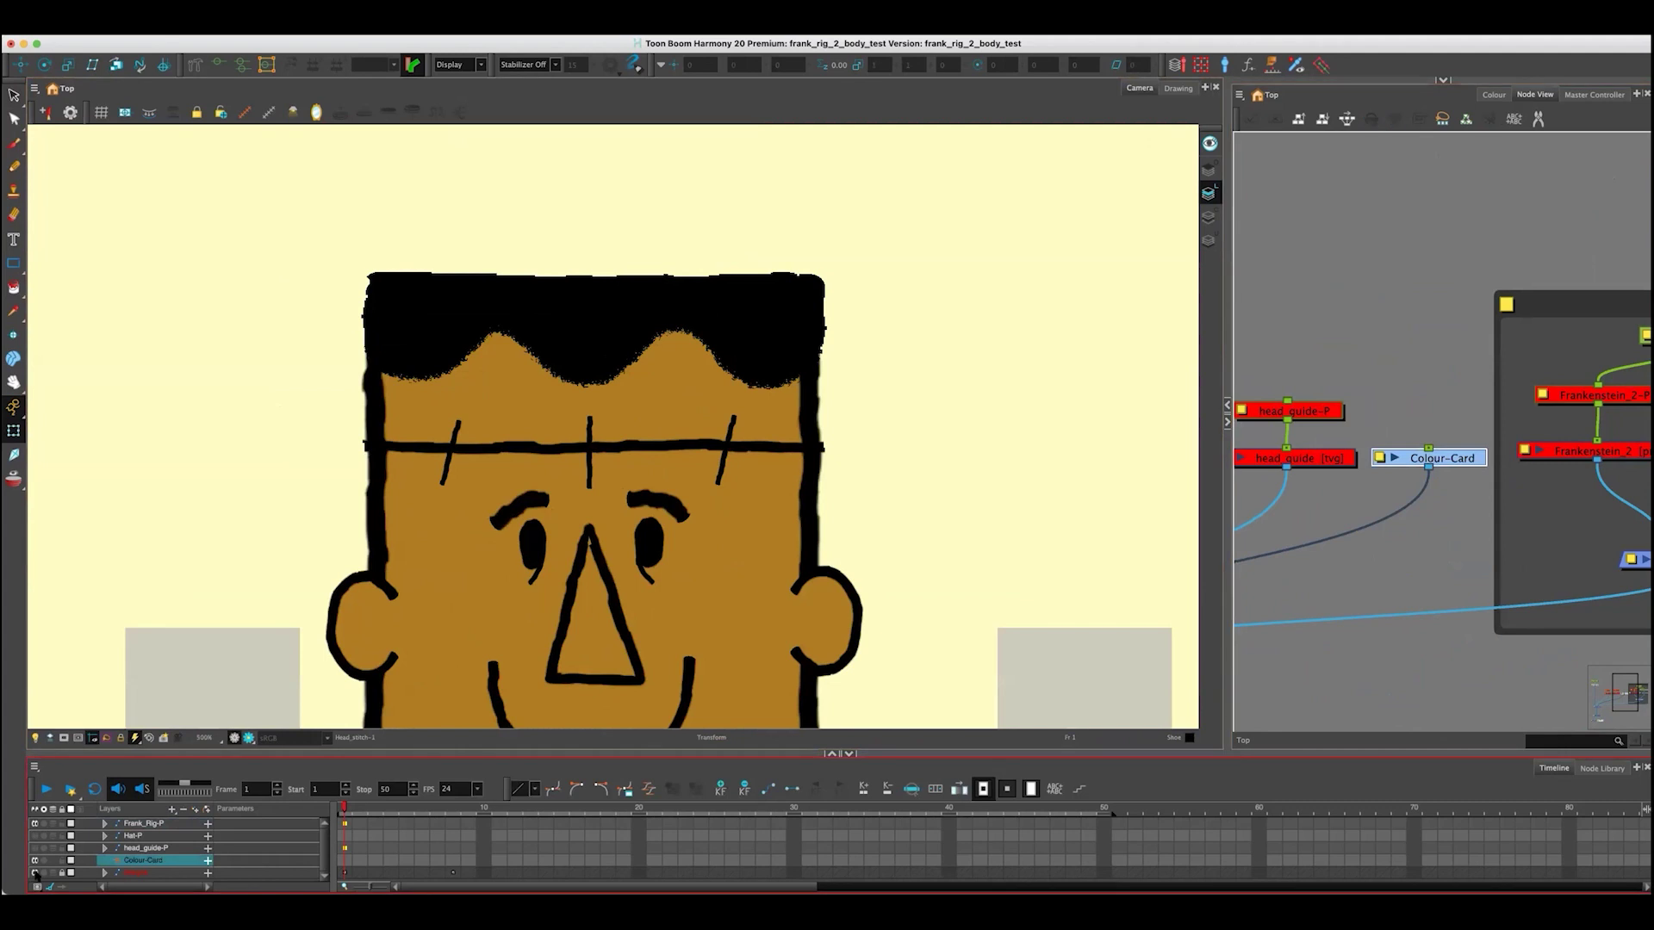
{"action": "left_click", "coordinate": [62, 862]}
{"action": "left_click", "coordinate": [171, 572]}
{"action": "left_click_drag", "start_coordinate": [490, 514], "coordinate": [484, 474]}
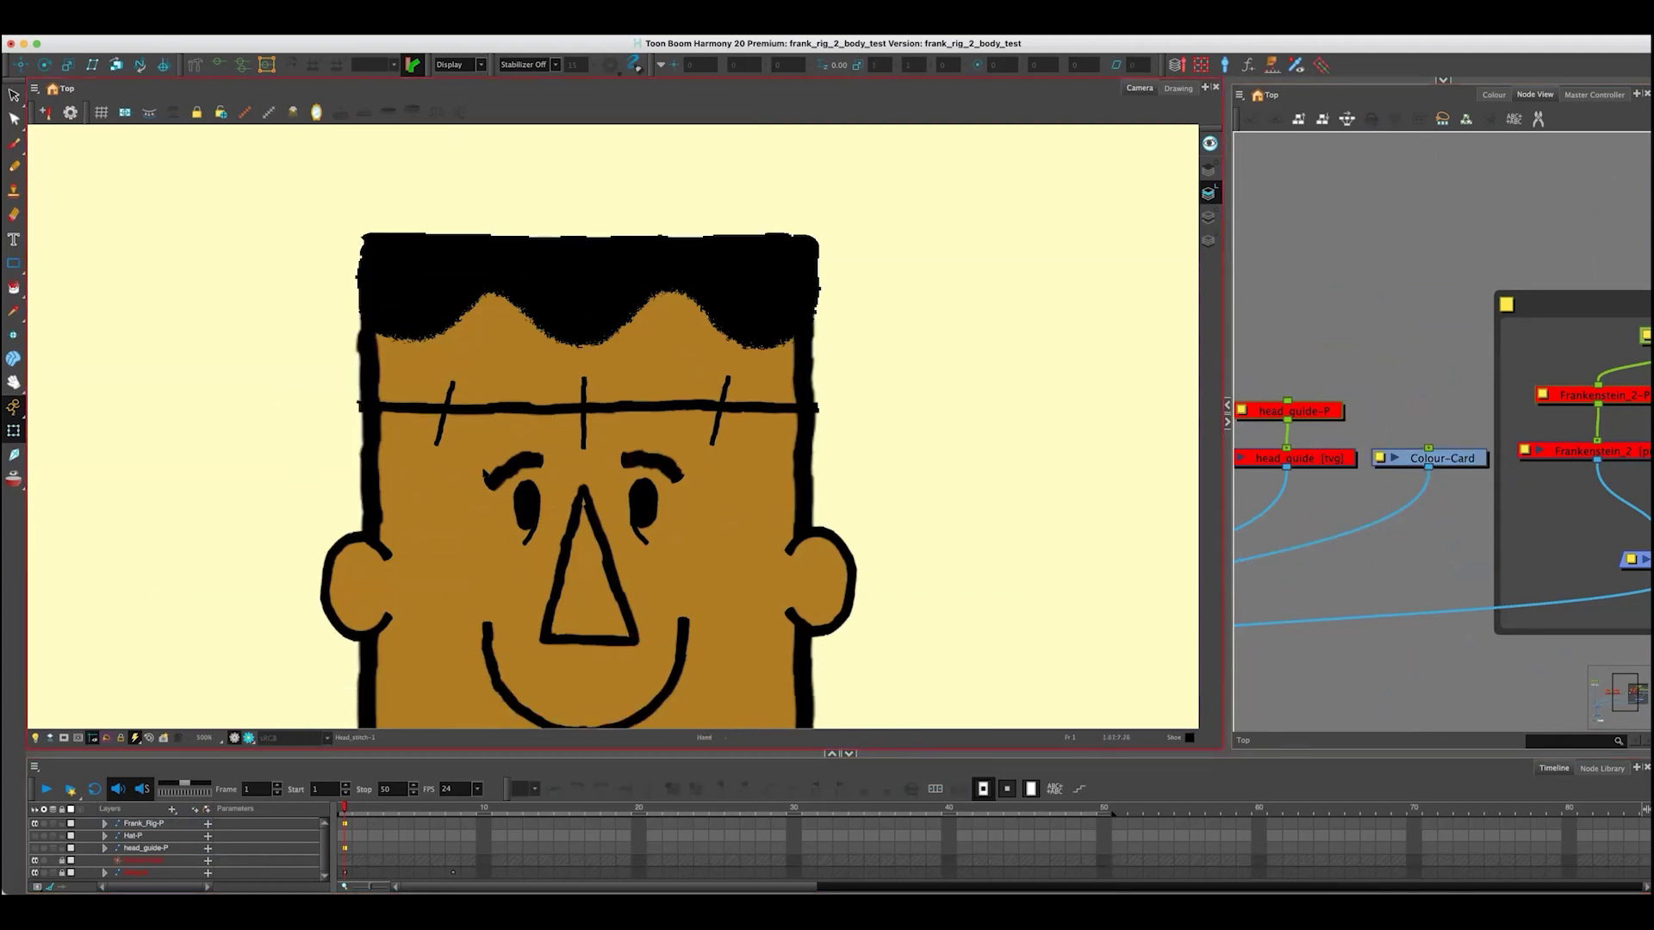
- Open the top_head_R drawing in the Drawing view, compare its line art and colour art layers, and return to the Camera view
{"action": "left_click", "coordinate": [445, 469]}
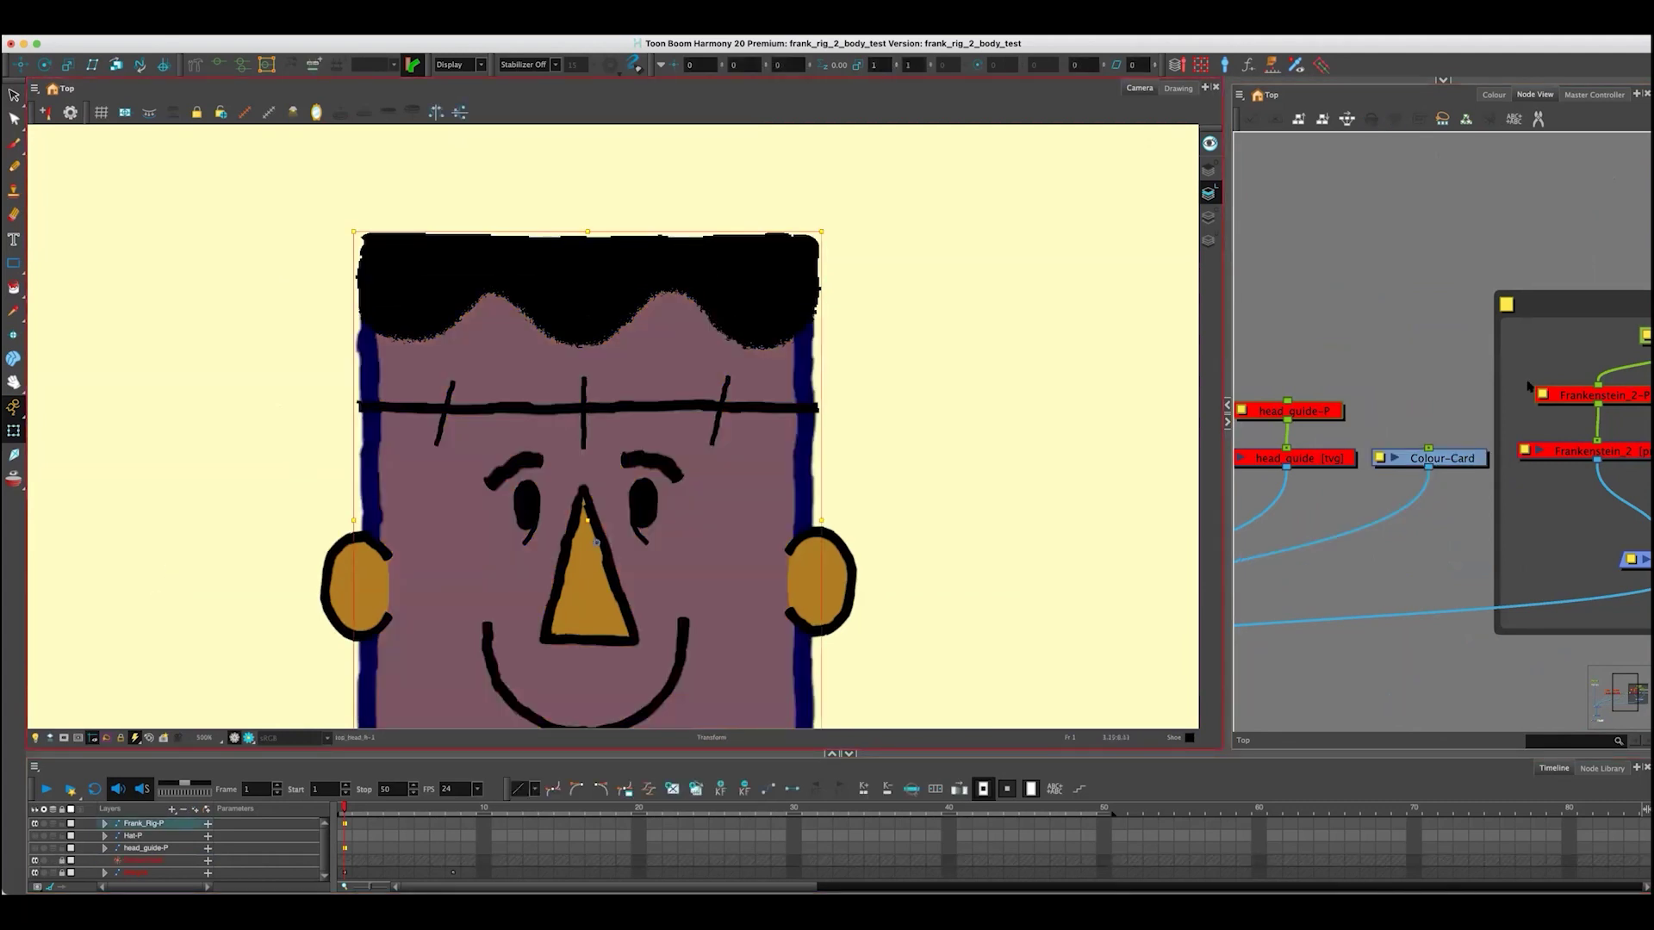
{"action": "double_click", "coordinate": [1530, 387]}
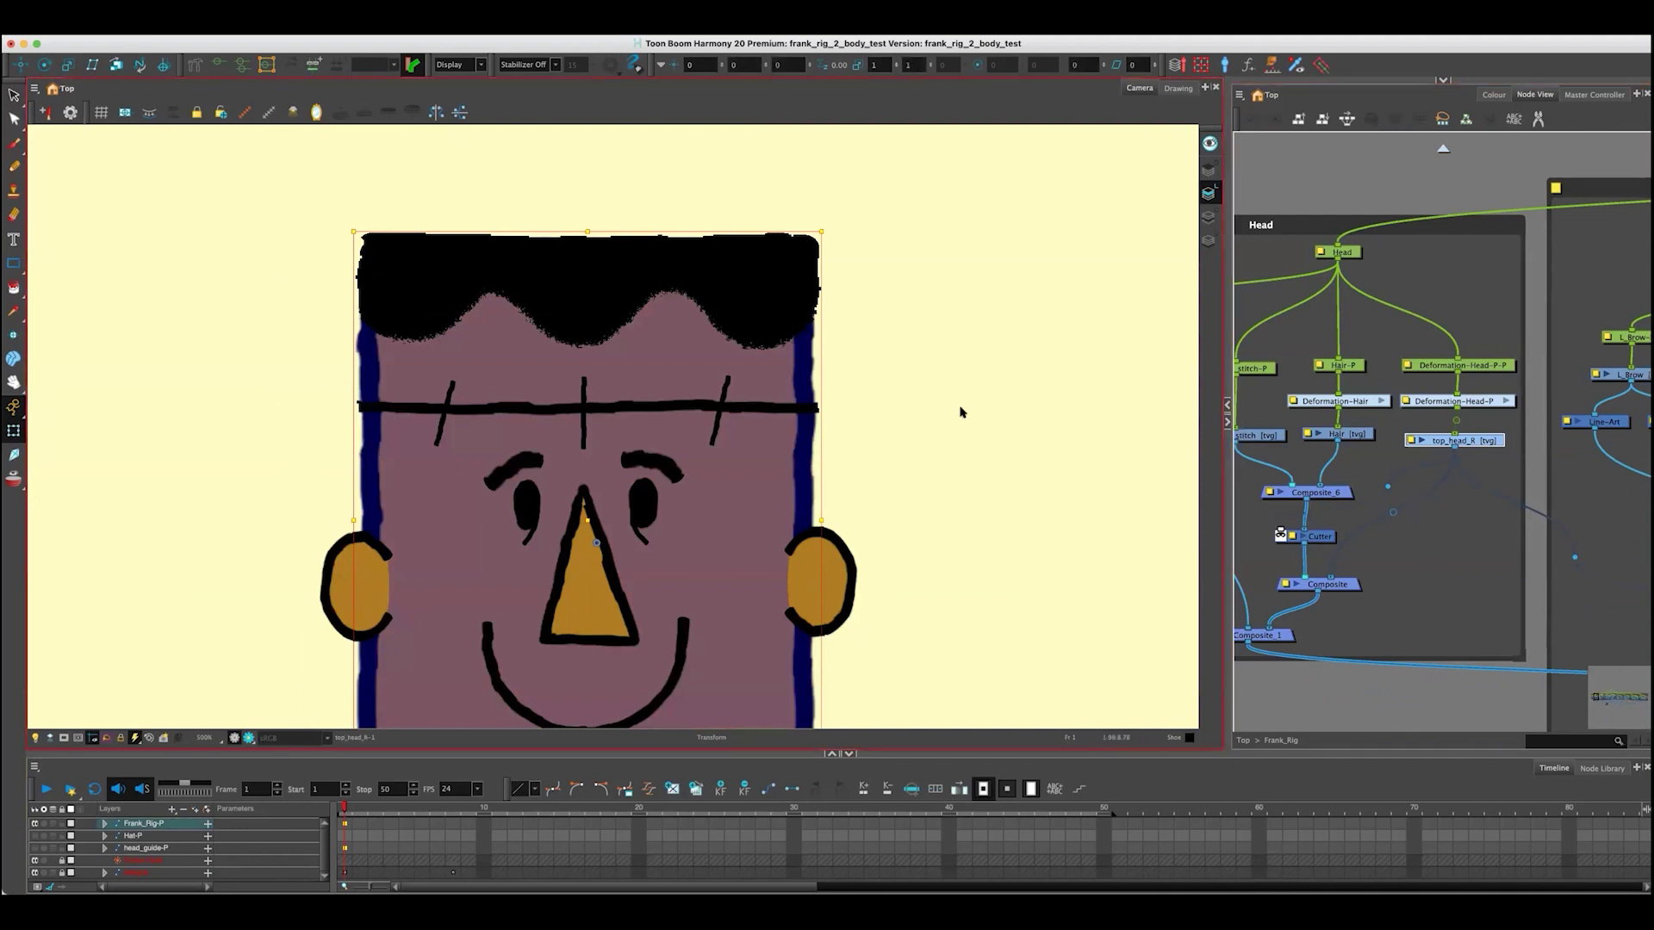
{"action": "left_click", "coordinate": [1178, 87]}
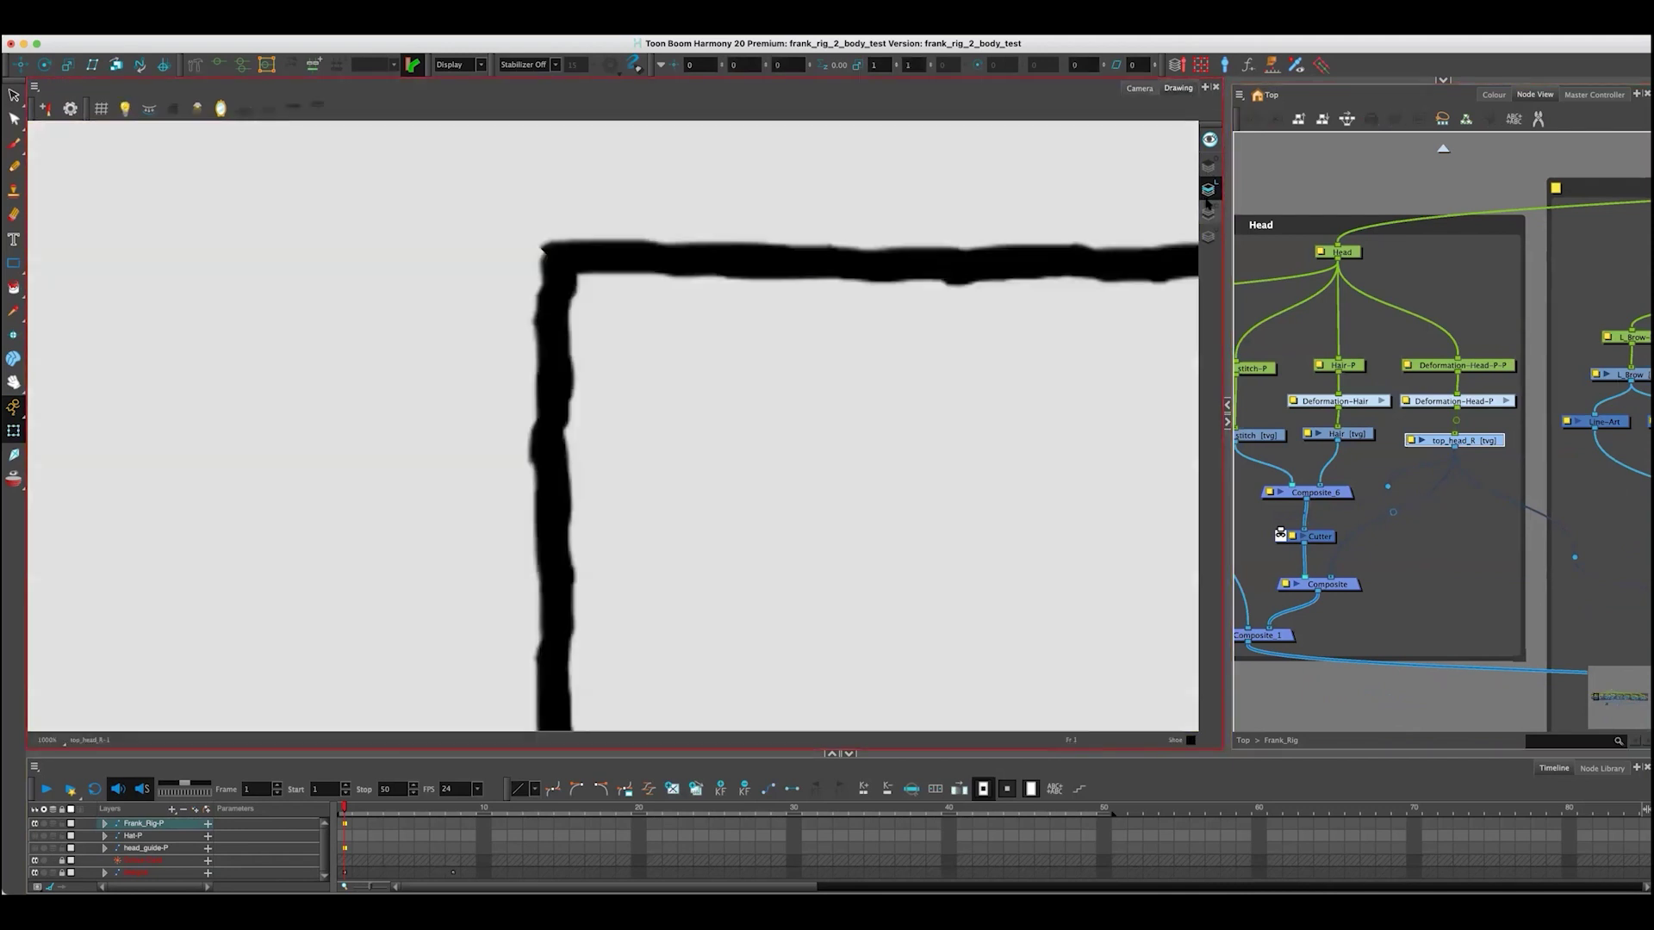
{"action": "scroll", "coordinate": [830, 446], "scroll_direction": "down", "scroll_amount": 3}
{"action": "scroll", "coordinate": [820, 320], "scroll_direction": "down", "scroll_amount": 1}
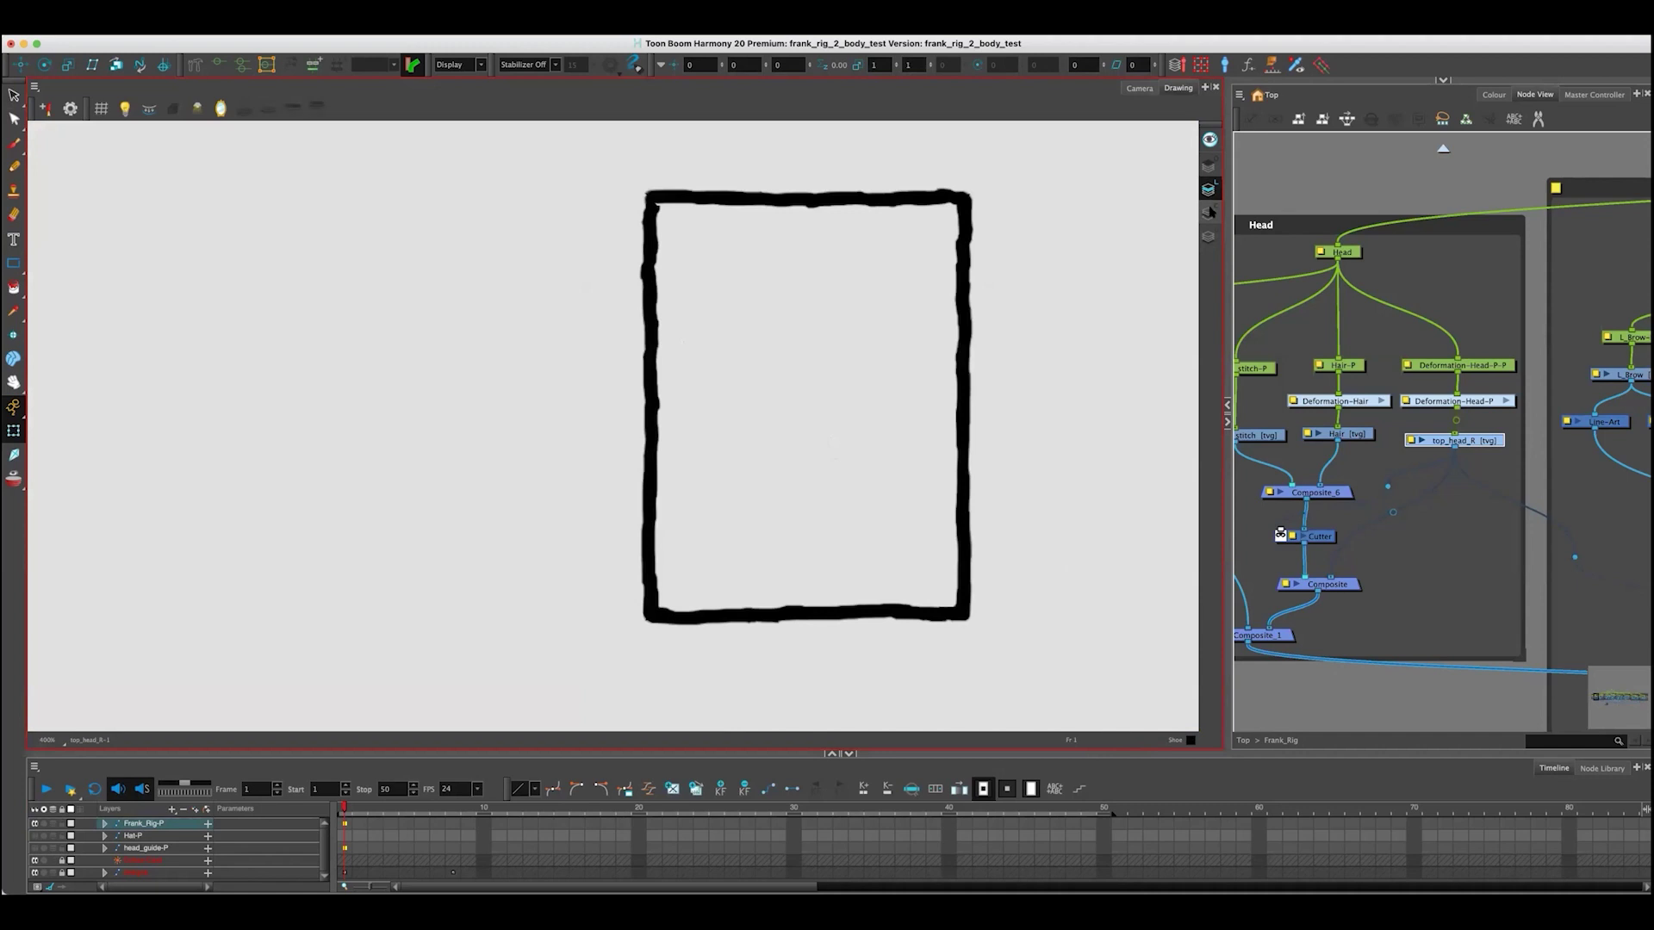
{"action": "left_click", "coordinate": [1209, 207]}
{"action": "left_click", "coordinate": [1209, 189]}
{"action": "left_click", "coordinate": [1208, 213]}
{"action": "left_click", "coordinate": [1209, 189]}
{"action": "left_click", "coordinate": [1143, 88]}
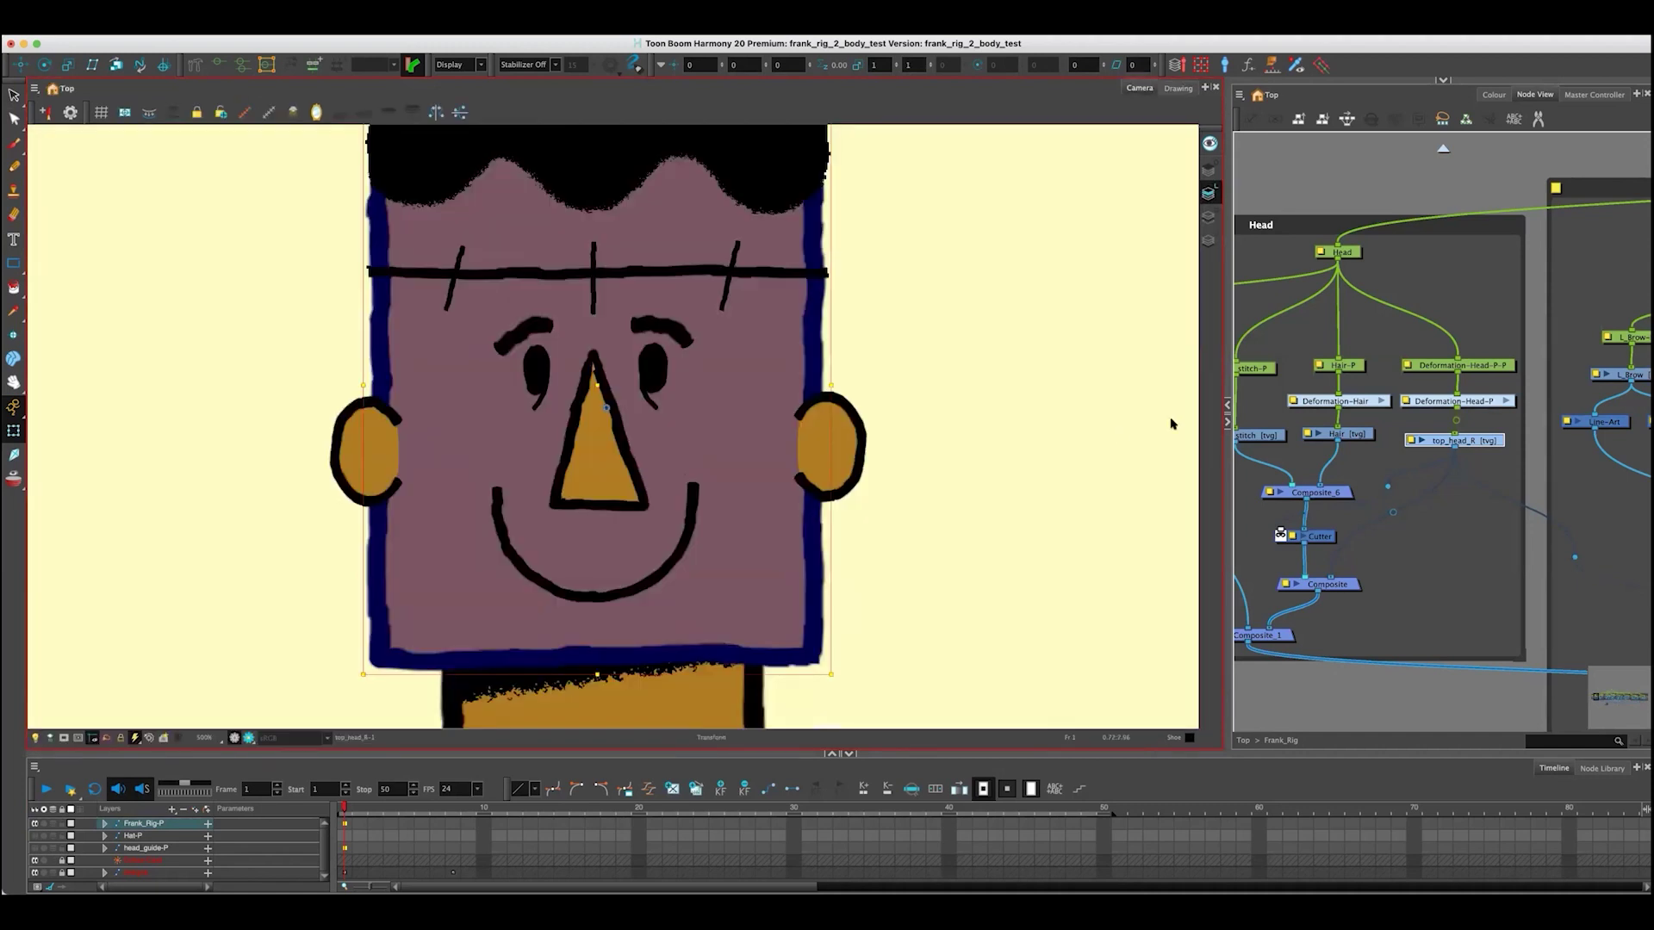
- Deselect the head drawing and widen the Node View to show the complete Head group
{"action": "left_click_drag", "start_coordinate": [1427, 513], "coordinate": [1434, 493]}
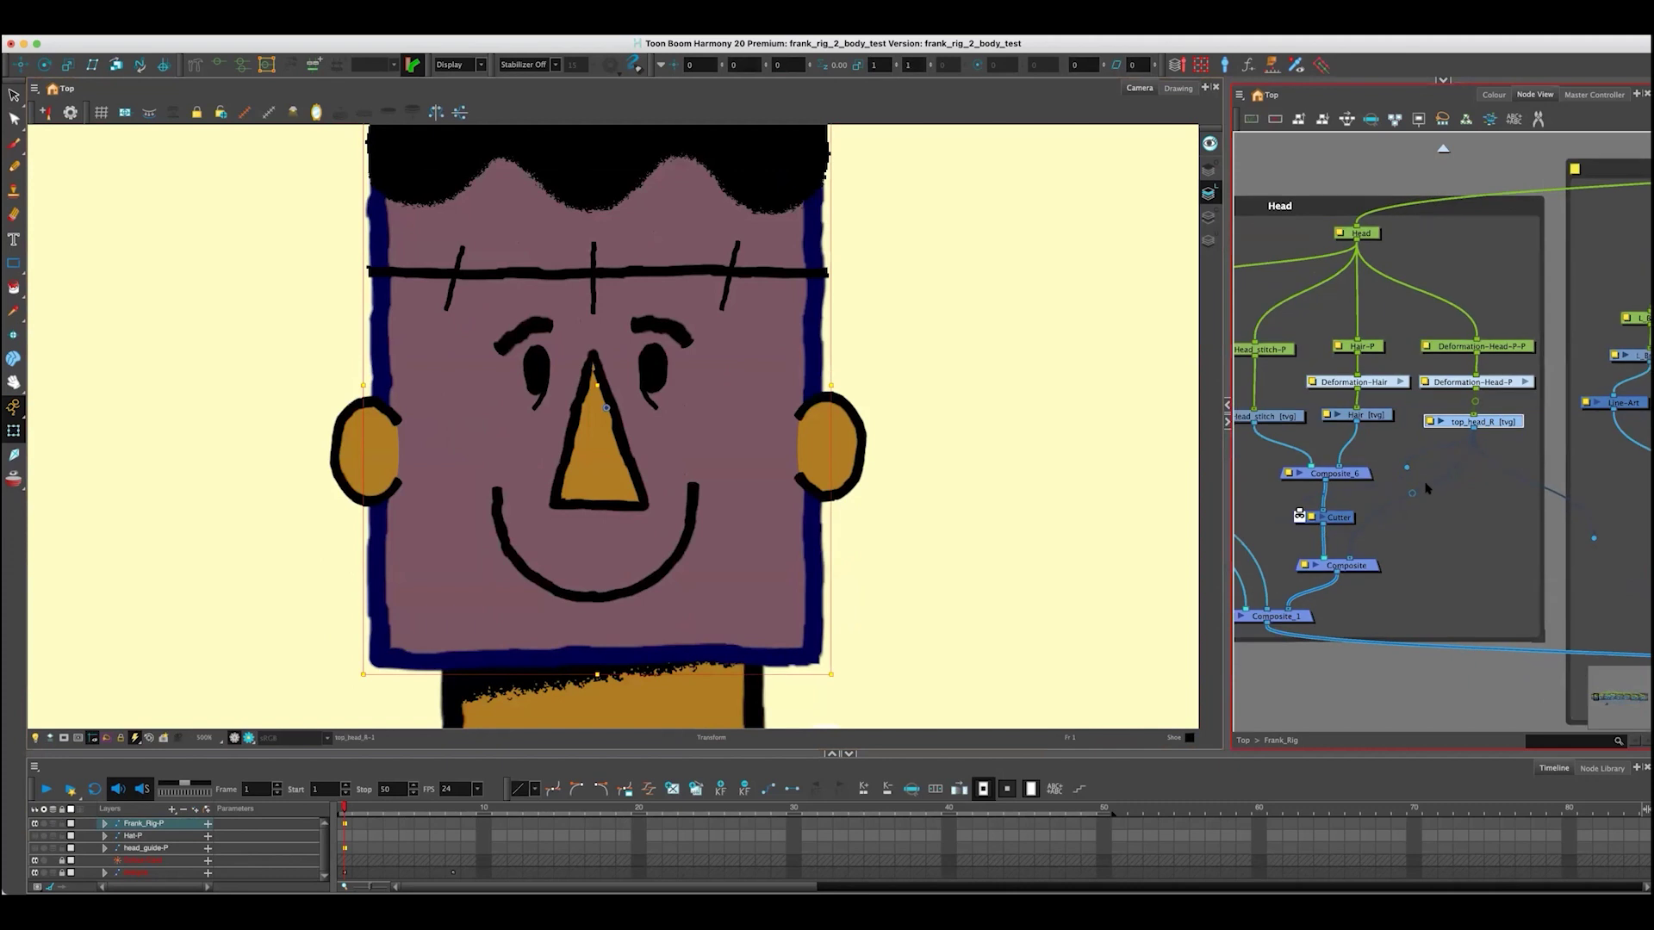
{"action": "left_click", "coordinate": [259, 295]}
{"action": "left_click_drag", "start_coordinate": [258, 295], "coordinate": [248, 420]}
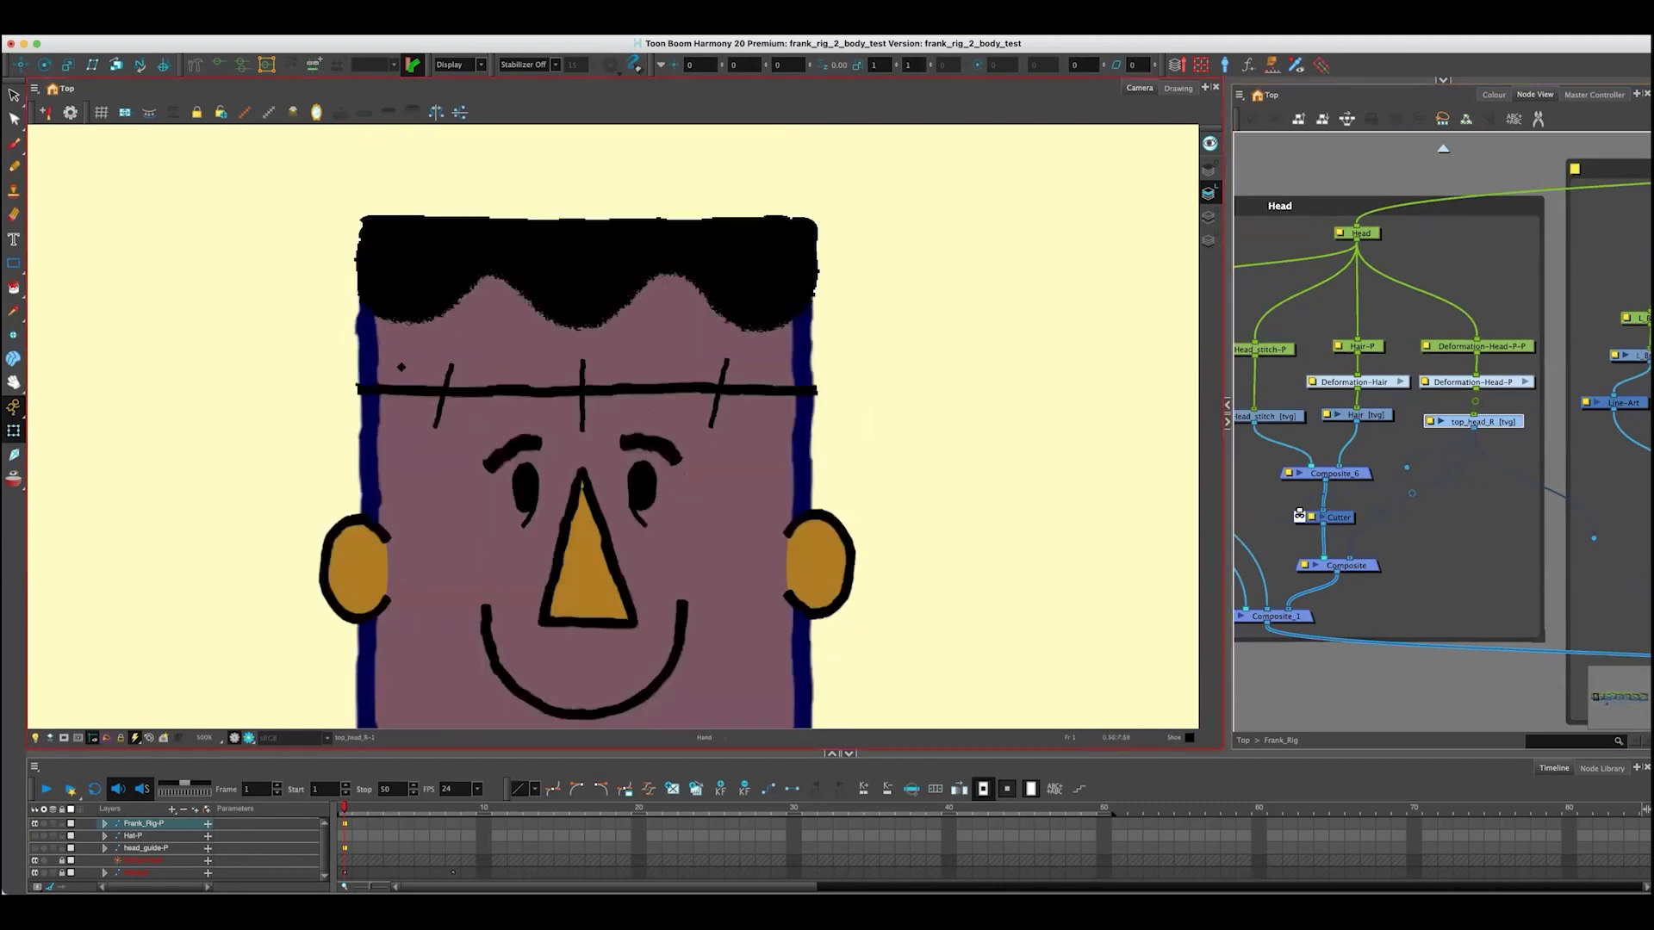
{"action": "left_click", "coordinate": [283, 358]}
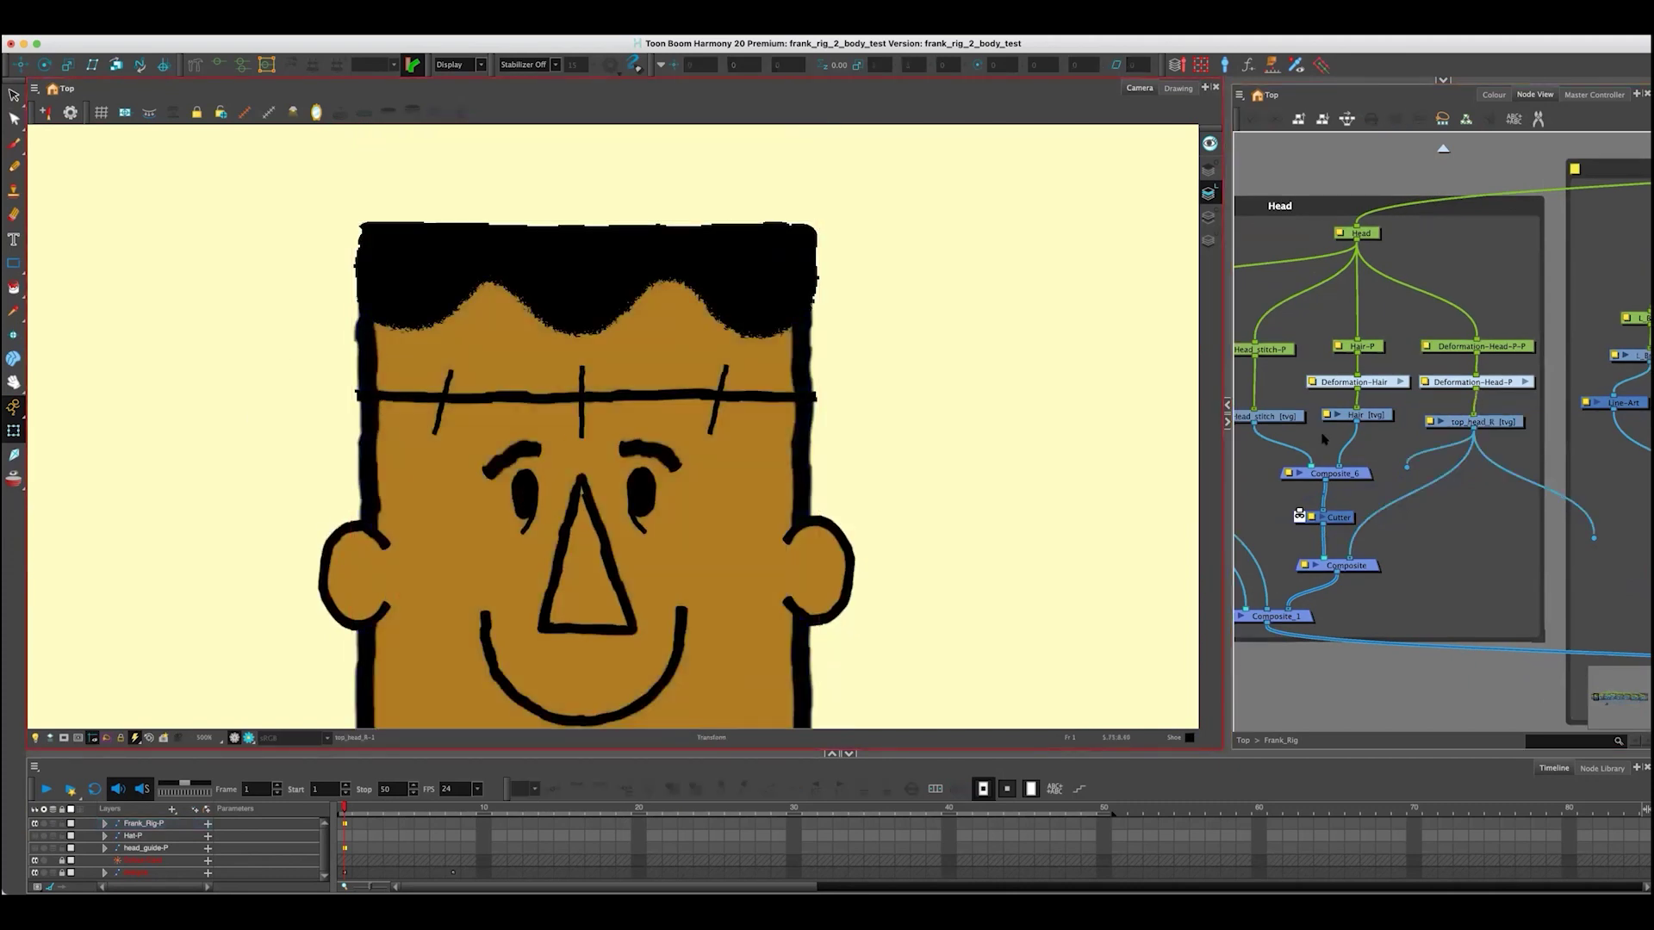
{"action": "left_click", "coordinate": [1421, 439]}
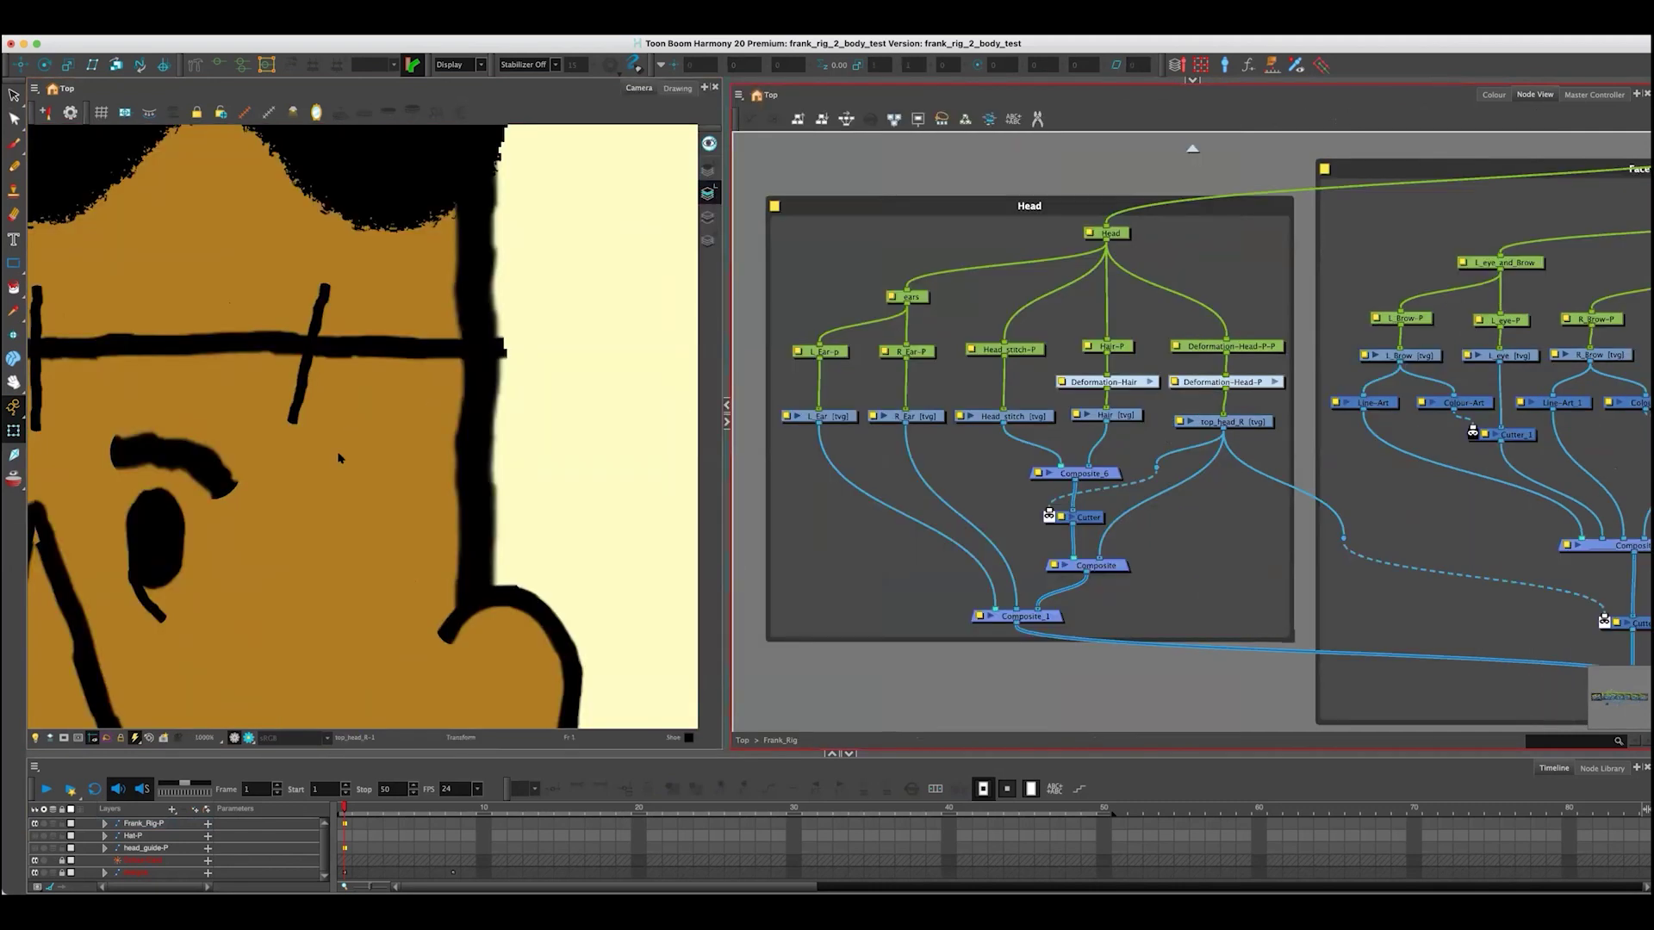
{"action": "left_click", "coordinate": [339, 458]}
{"action": "left_click", "coordinate": [1194, 473]}
{"action": "key", "text": "ctrl+z"}
- Add a Colour-Art node to the Head group and connect it between top_head_R and the Composite node
{"action": "key", "text": "Tab"}
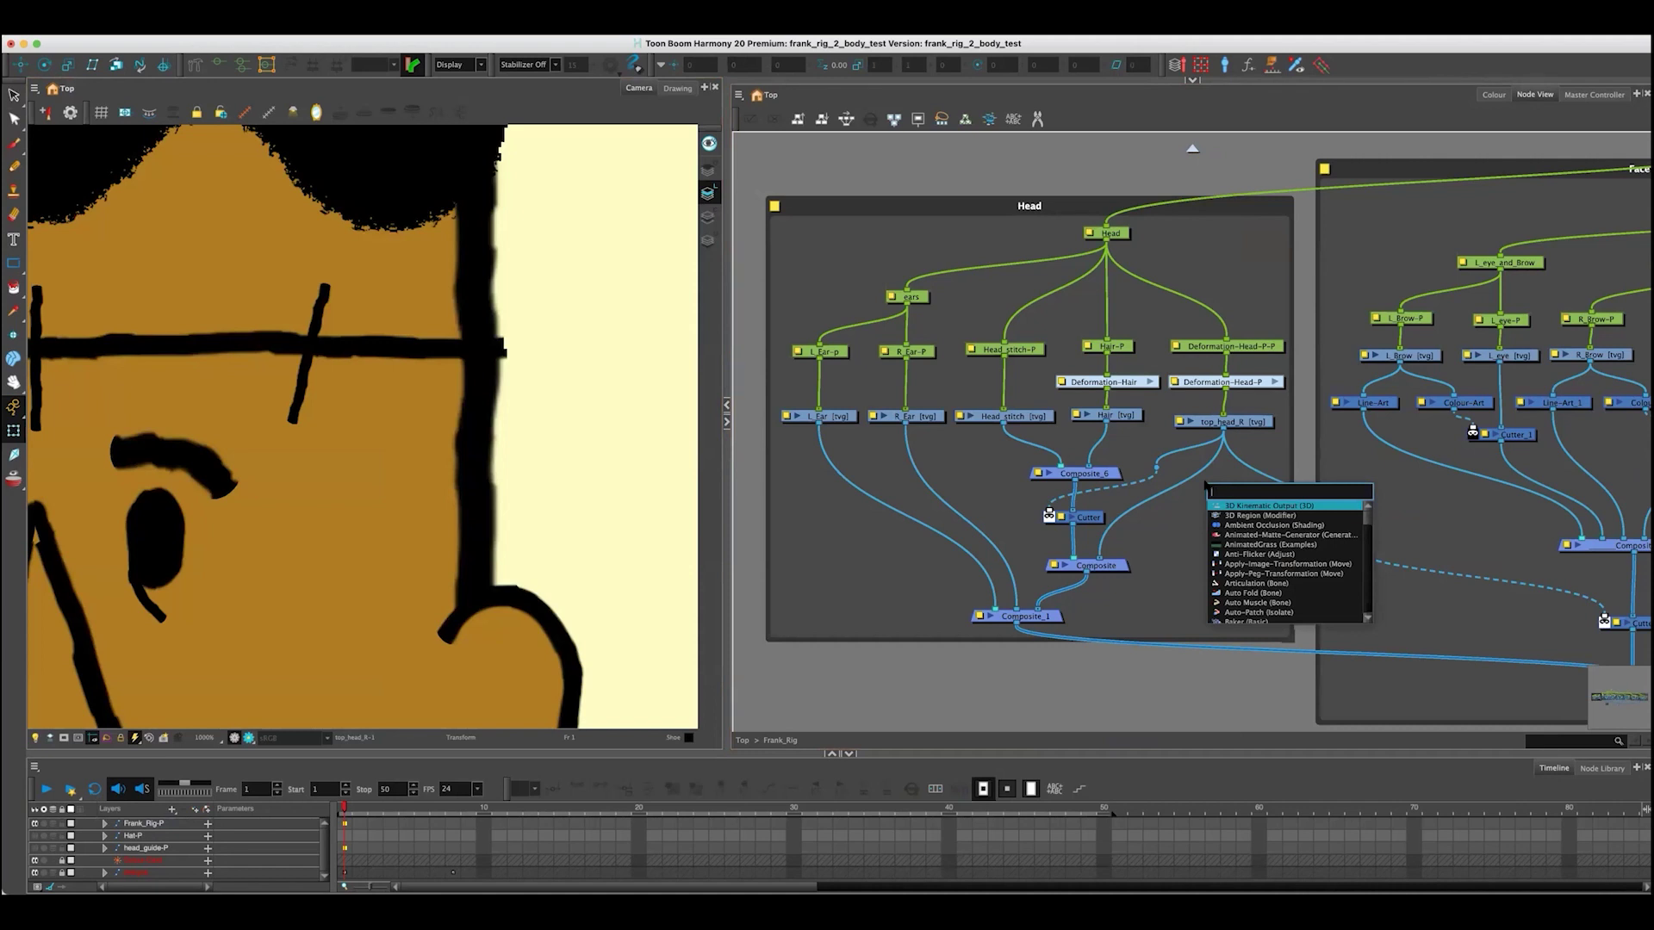
{"action": "type", "text": "colou"}
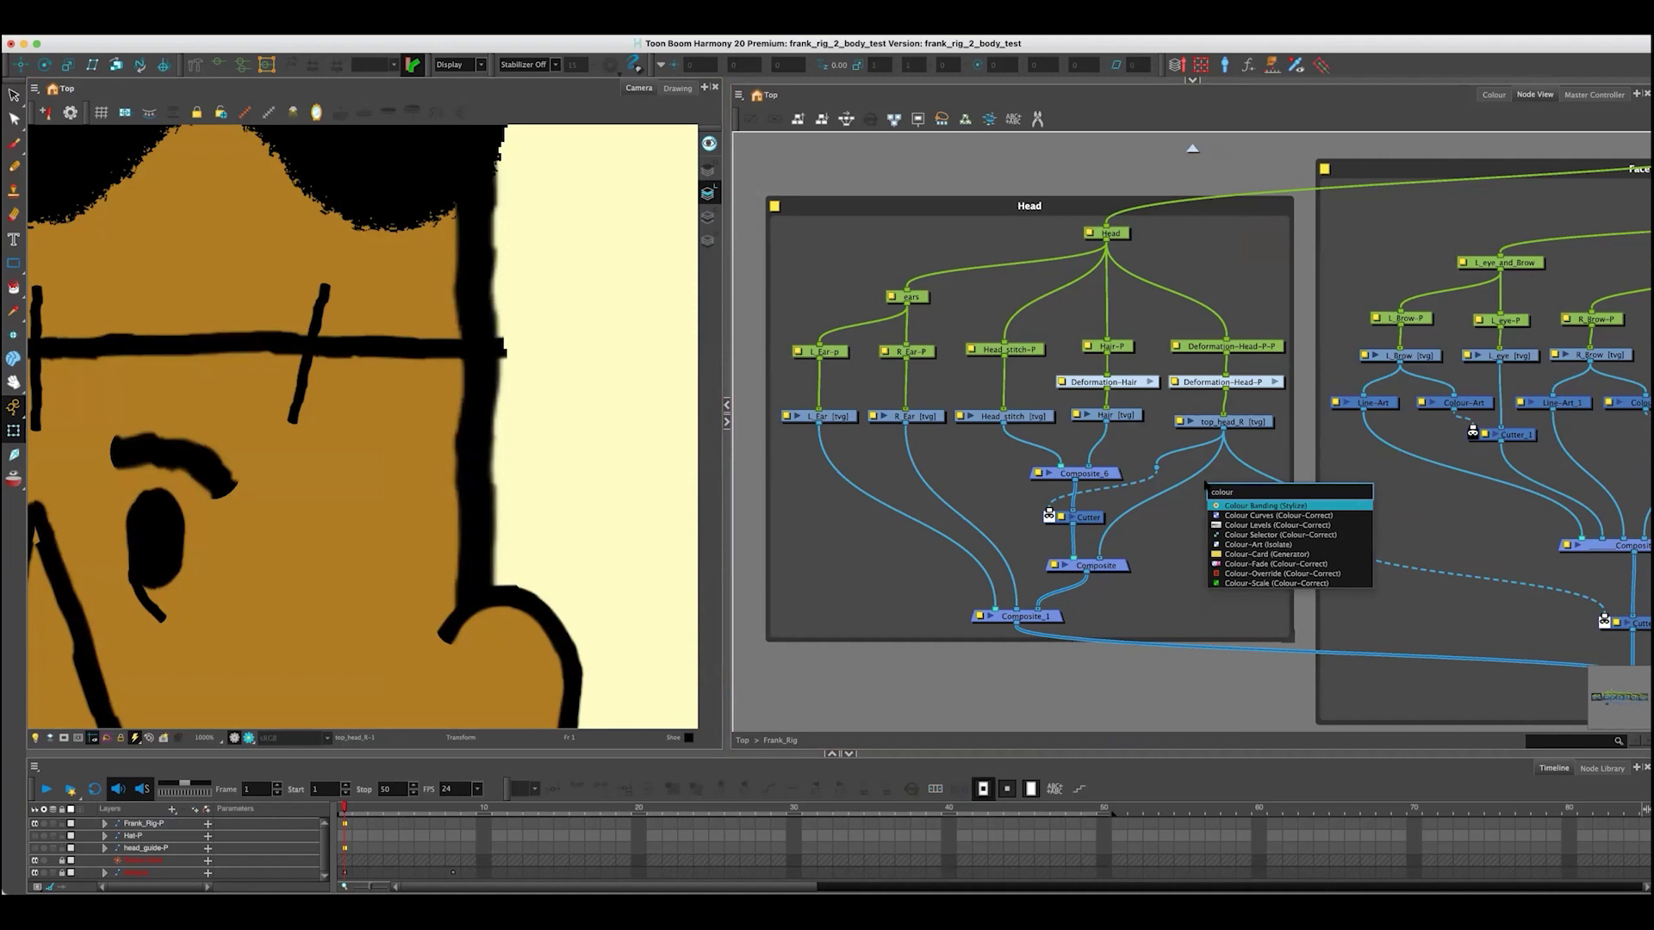
{"action": "type", "text": "r"}
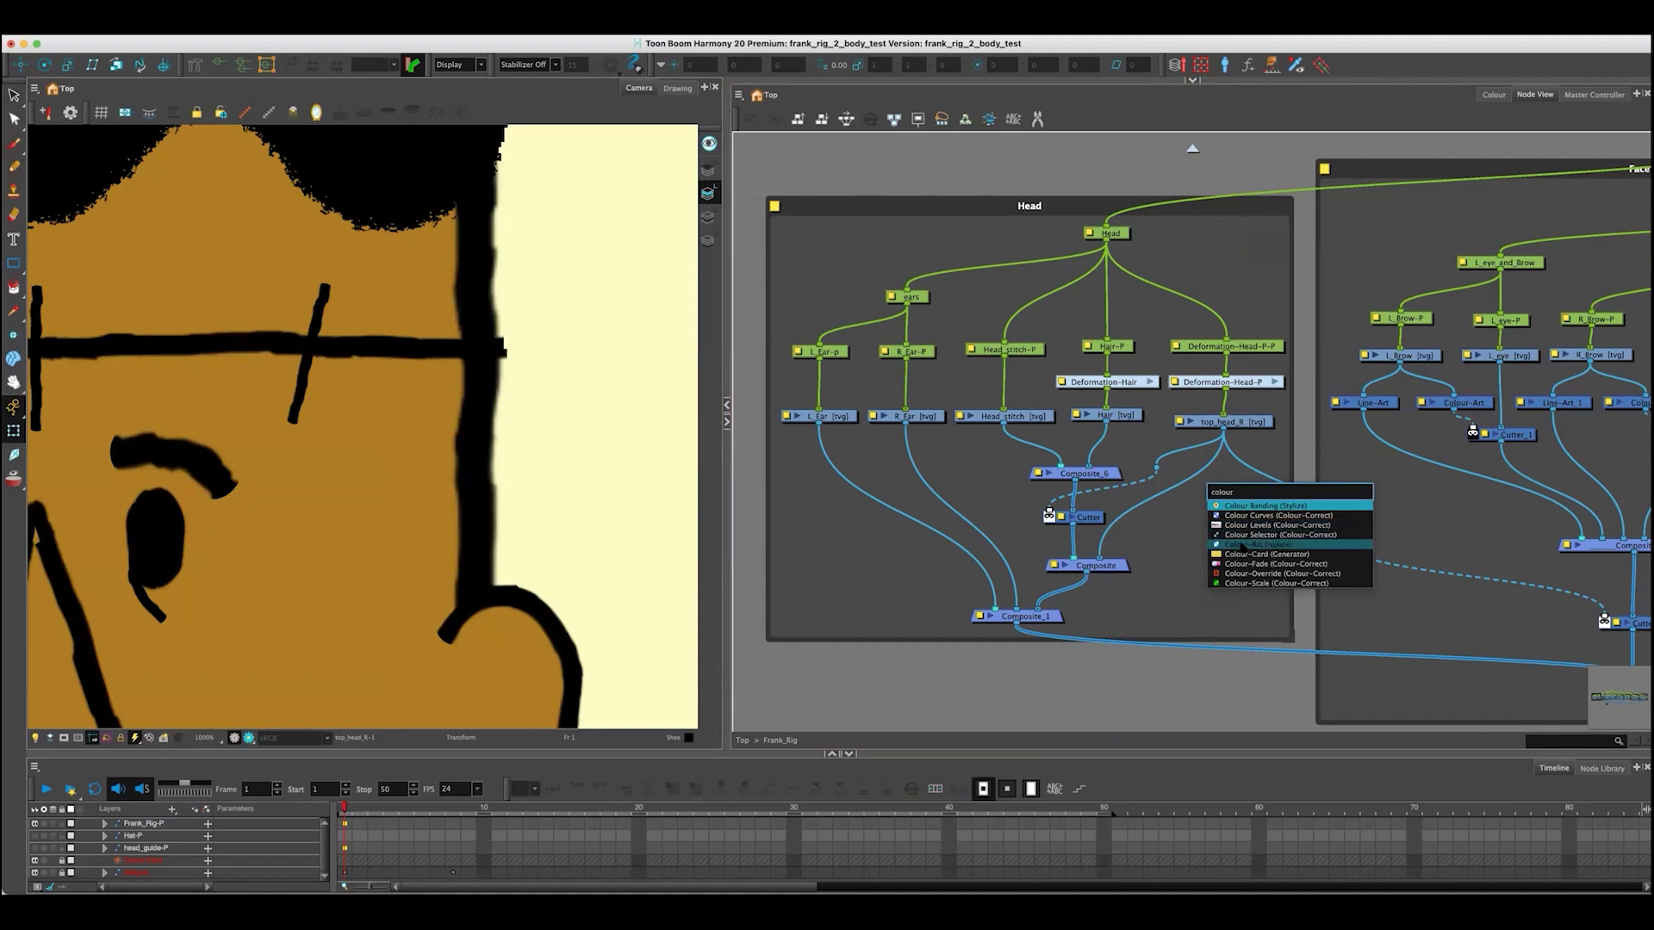
{"action": "left_click", "coordinate": [1241, 545]}
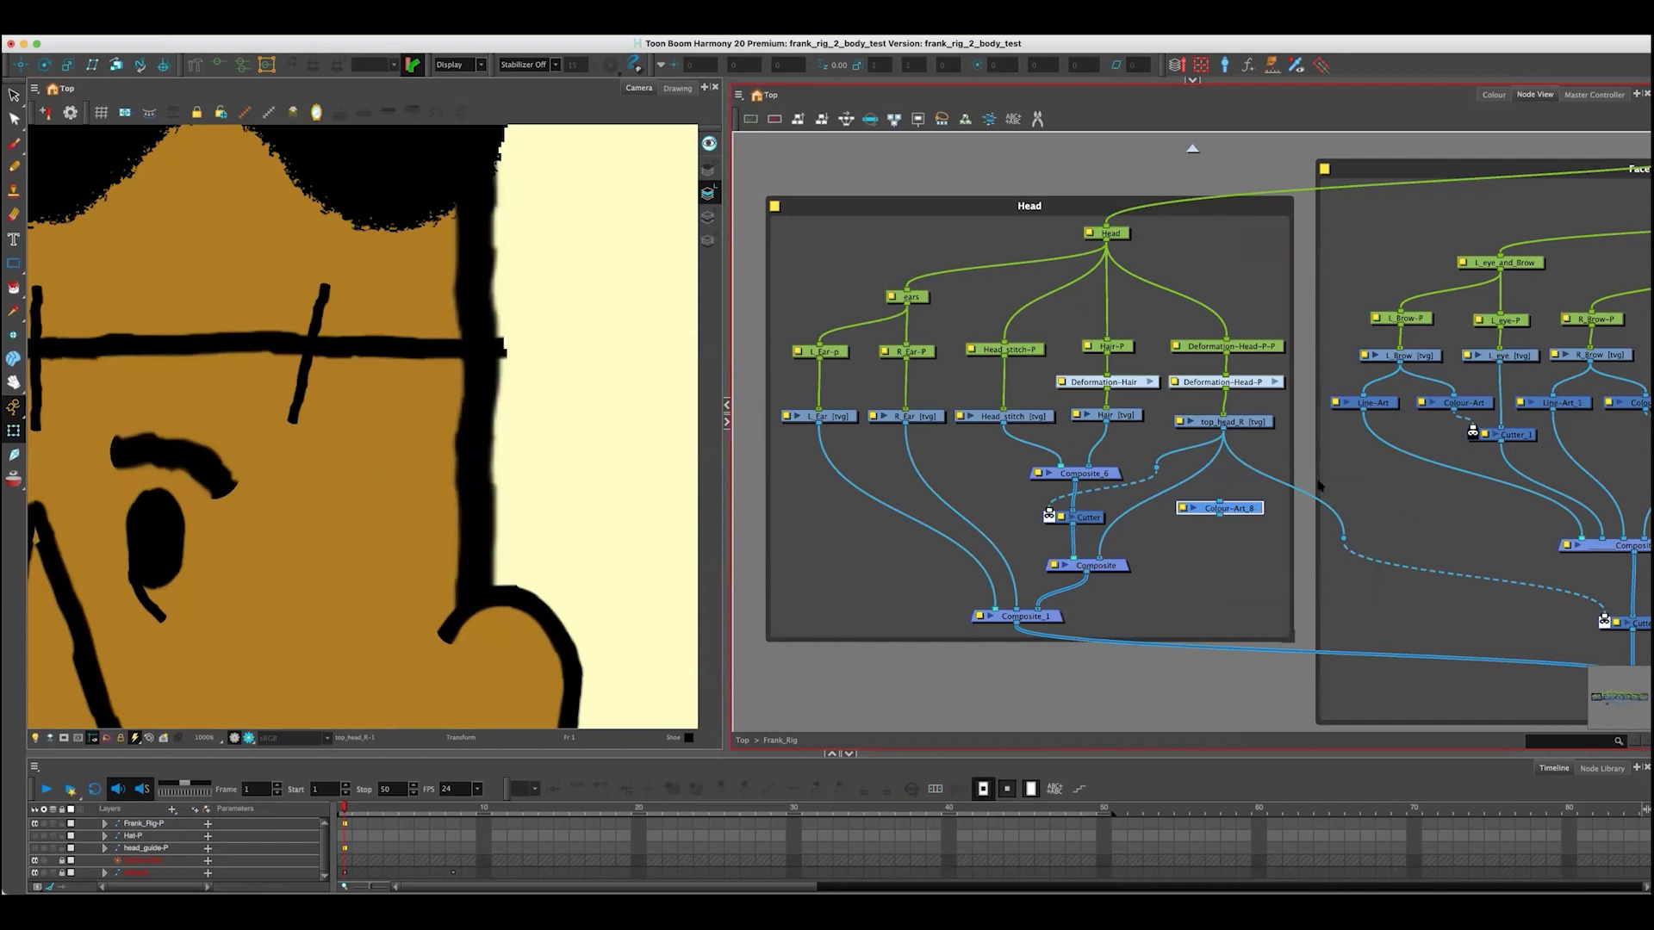
{"action": "left_click", "coordinate": [1473, 402]}
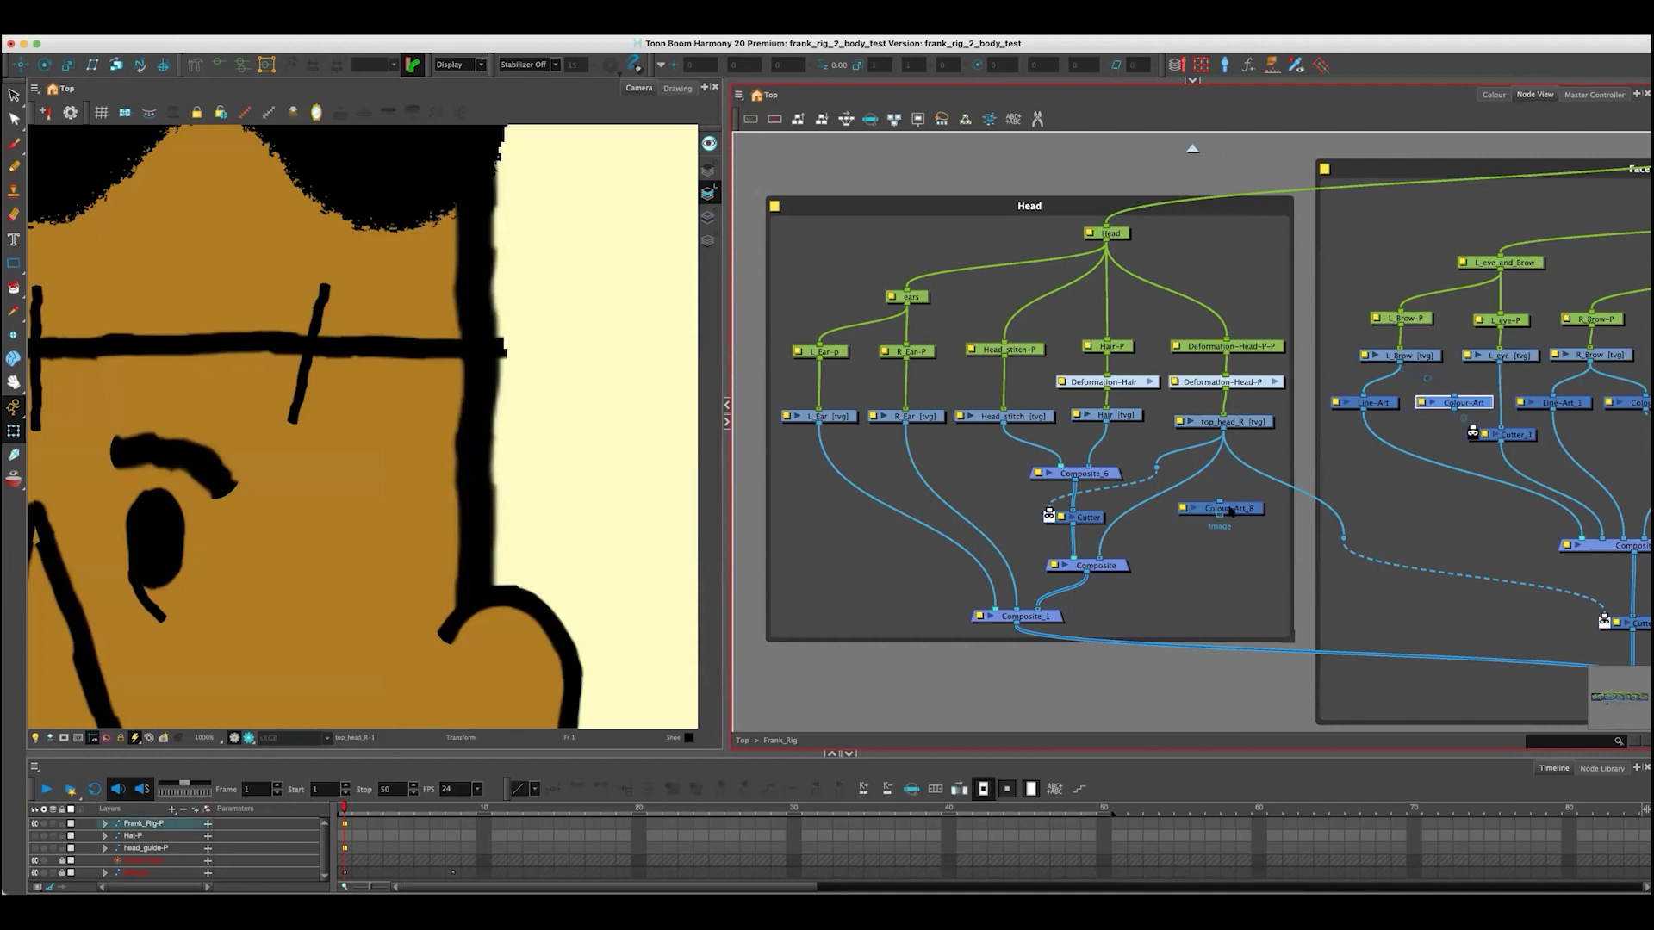
{"action": "left_click_drag", "start_coordinate": [1220, 522], "coordinate": [1143, 521]}
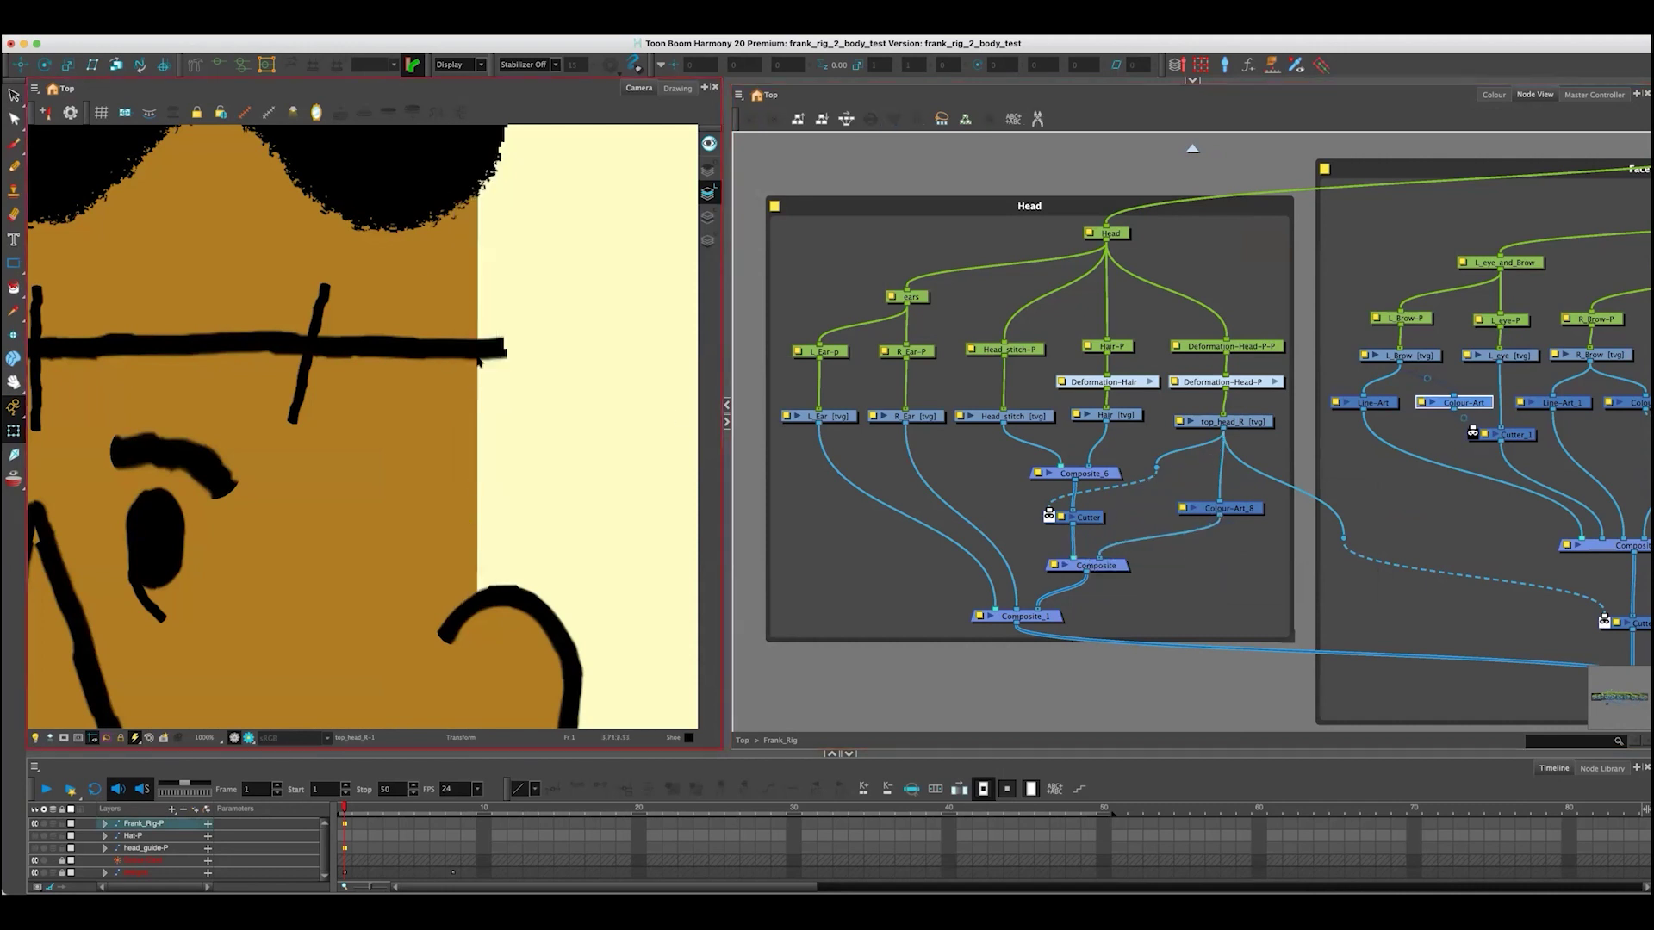
- Add a Line-Art node fed by top_head_R and connect it to the Composite's front input, ahead of the Cutter
{"action": "left_click", "coordinate": [1122, 514]}
{"action": "key", "text": "Tab"}
{"action": "type", "text": "lin"}
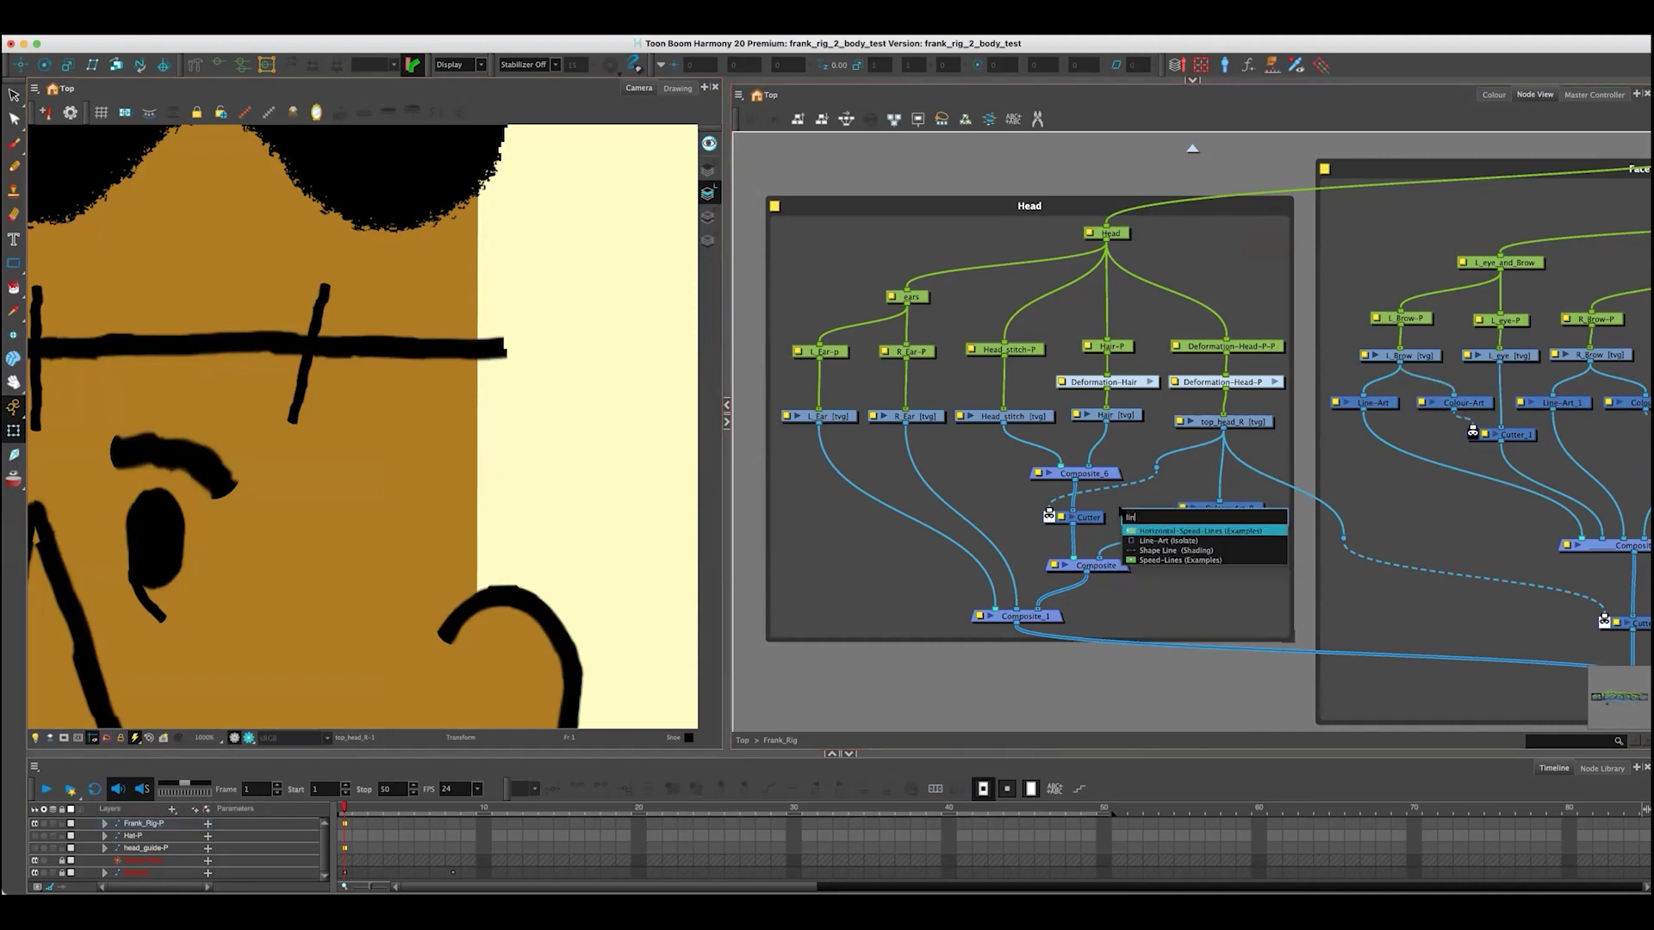
{"action": "left_click", "coordinate": [1144, 542]}
{"action": "left_click_drag", "start_coordinate": [1158, 501], "coordinate": [1217, 436]}
{"action": "left_click_drag", "start_coordinate": [1121, 516], "coordinate": [1065, 560]}
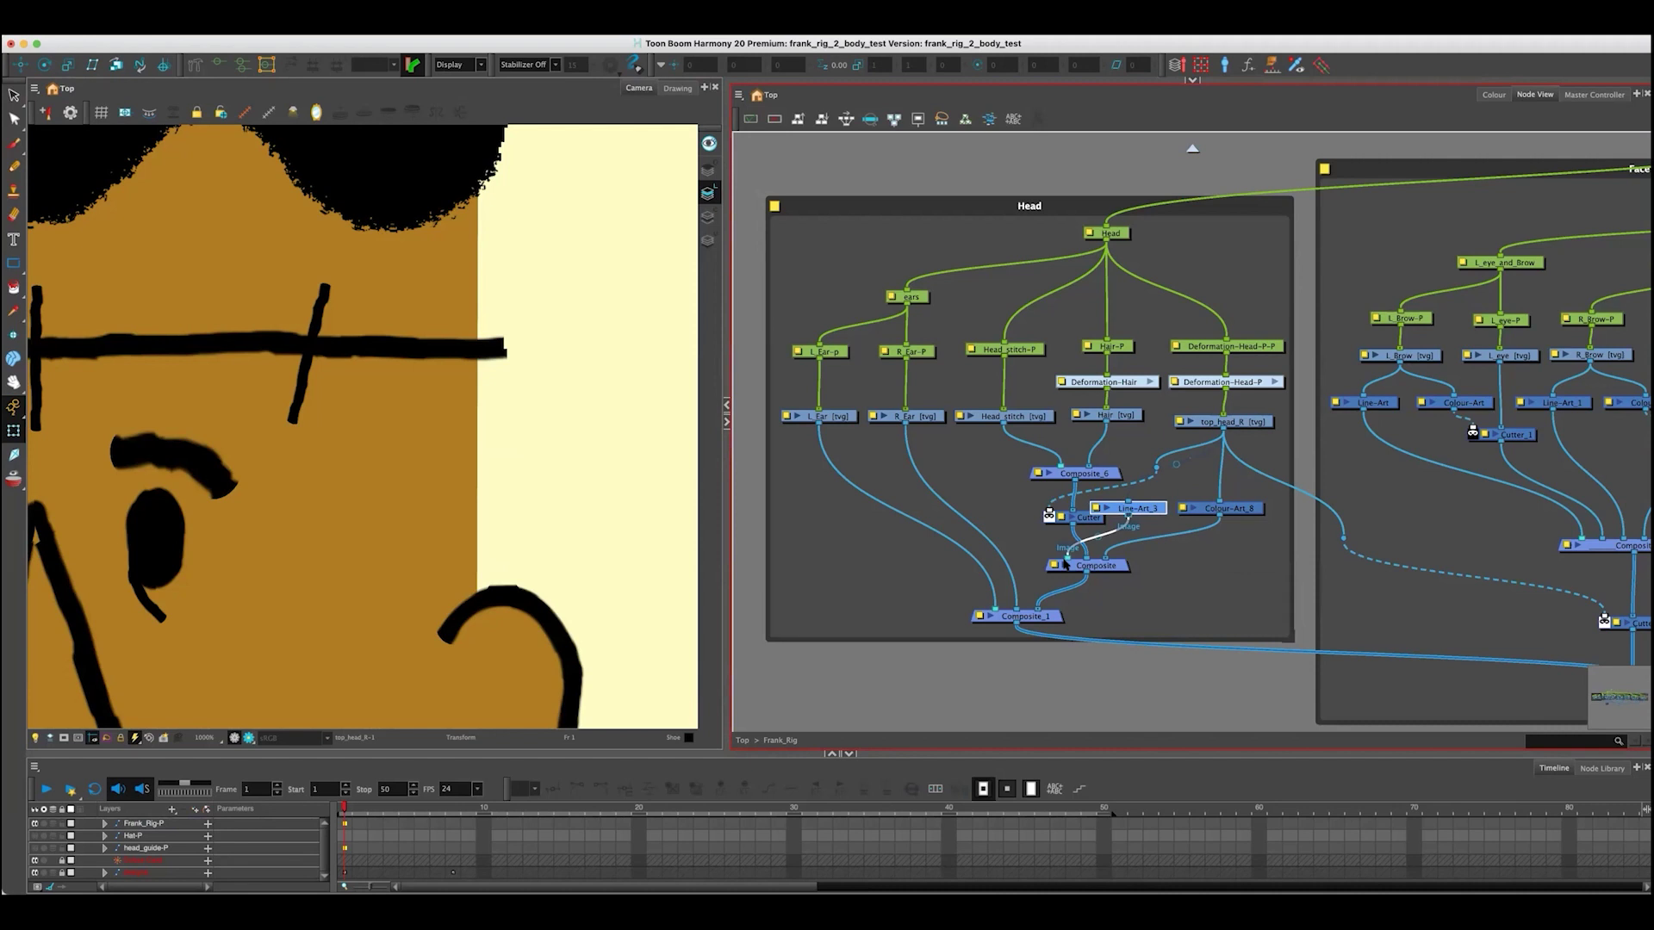
- Arrange the Cutter, Line-Art and Colour-Art nodes in a row between Composite_6 and the Composite node
{"action": "scroll", "coordinate": [1094, 568], "scroll_direction": "up", "scroll_amount": 3}
{"action": "scroll", "coordinate": [1095, 571], "scroll_direction": "up", "scroll_amount": 2}
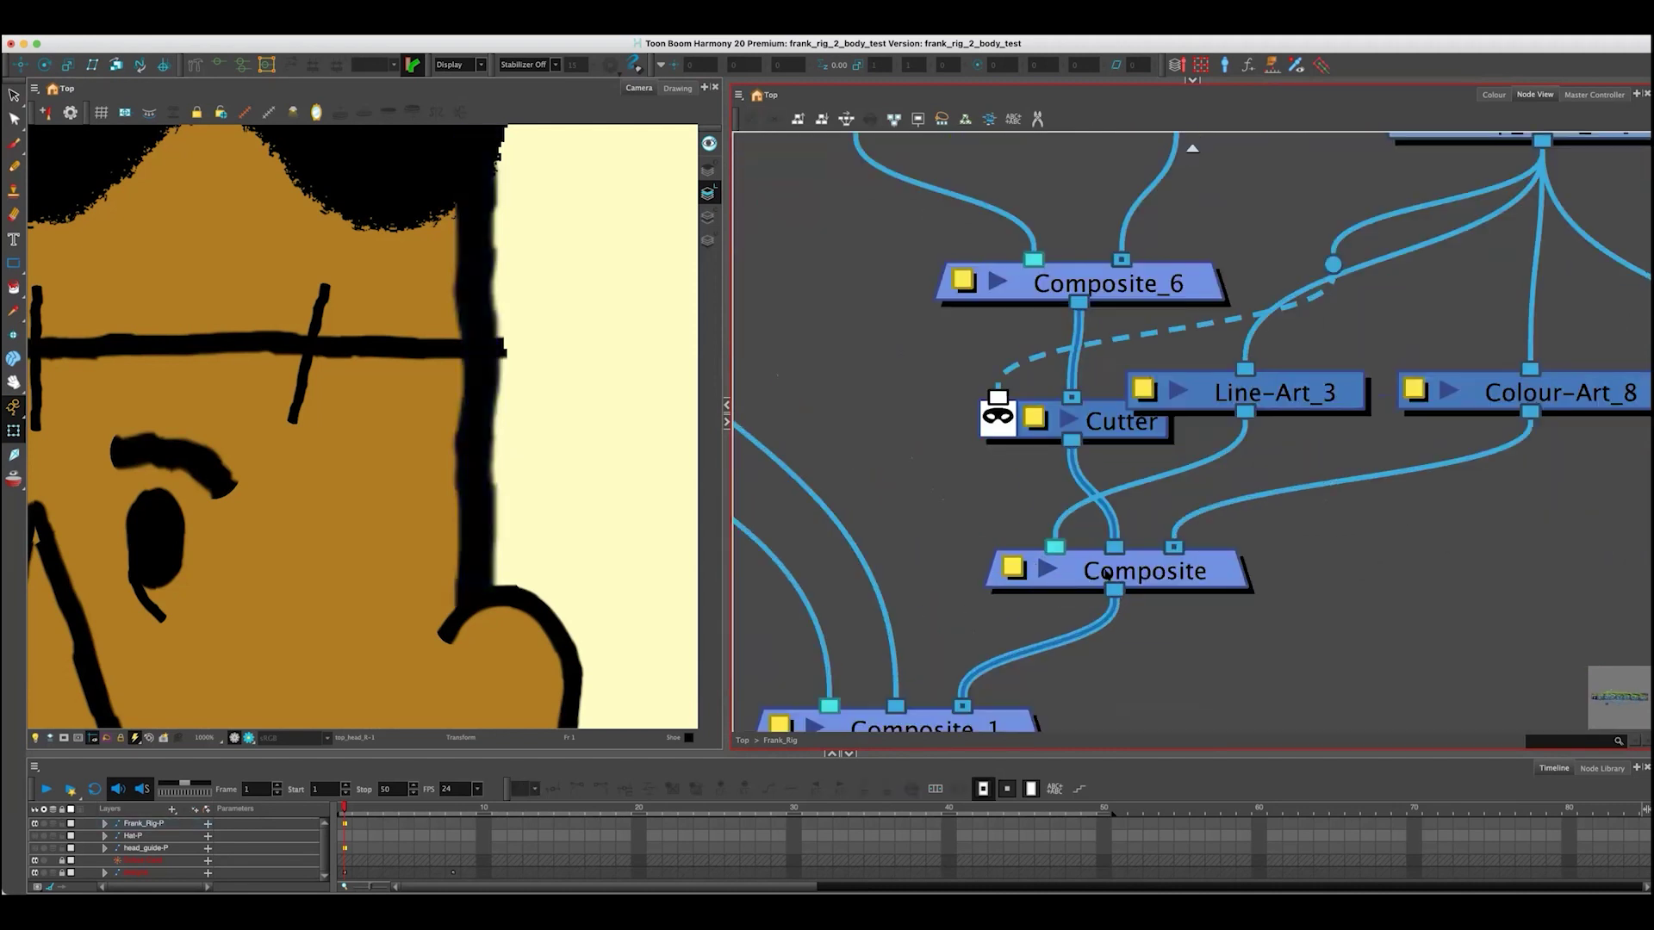
{"action": "left_click", "coordinate": [1107, 576]}
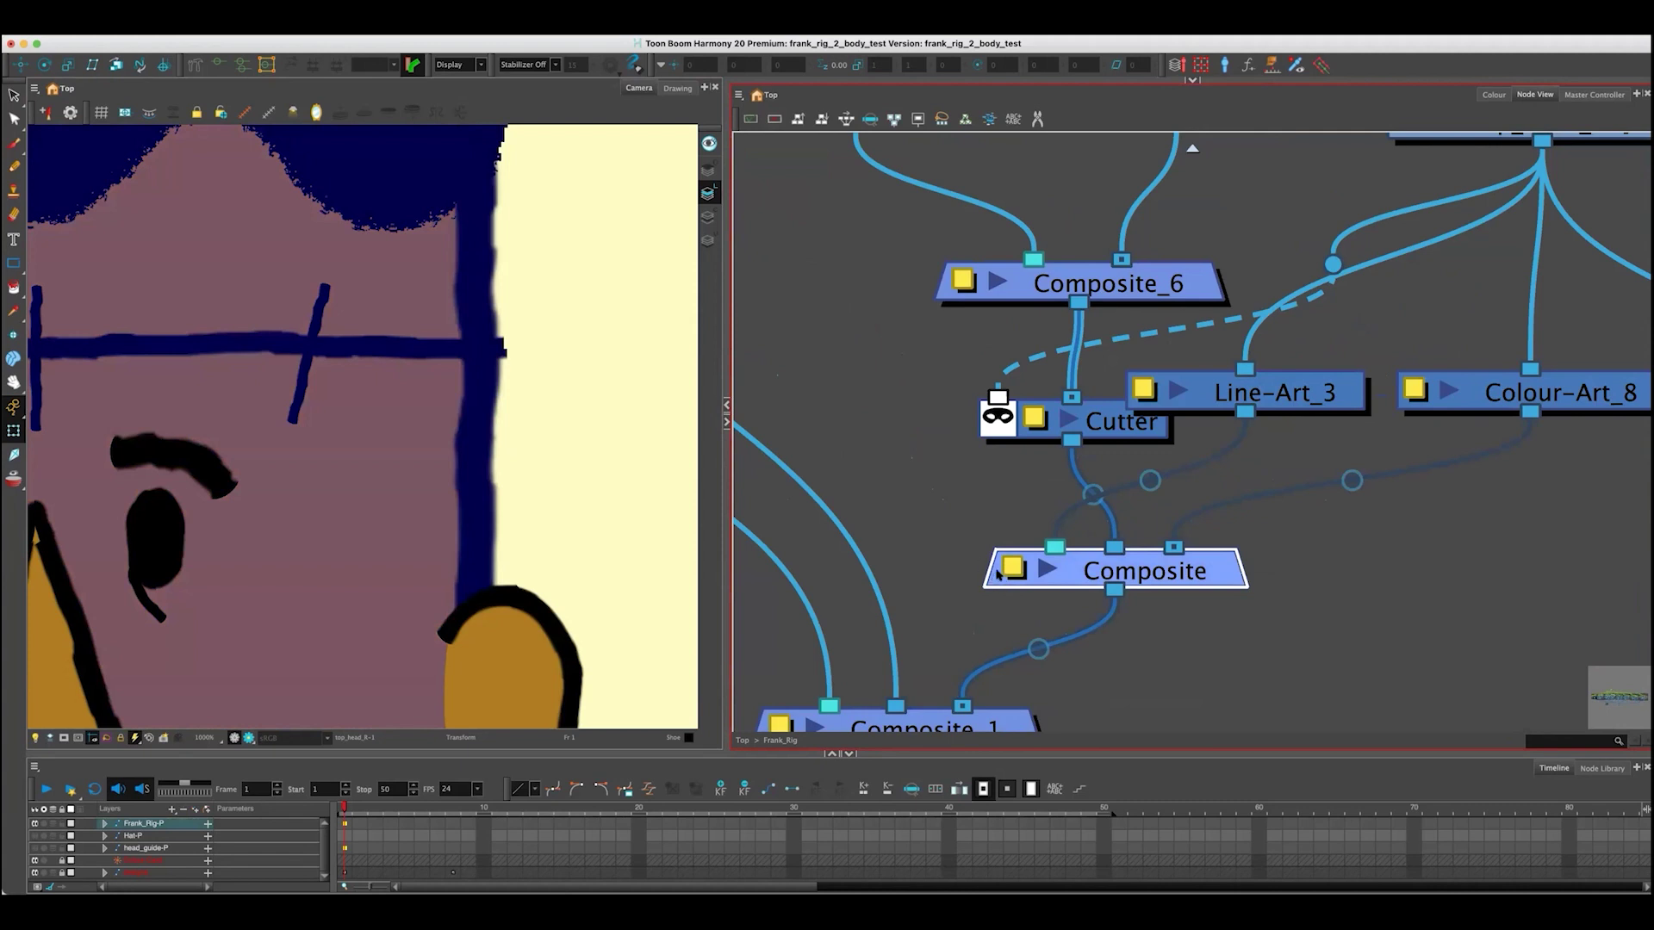
{"action": "left_click", "coordinate": [978, 519]}
{"action": "scroll", "coordinate": [1001, 494], "scroll_direction": "down", "scroll_amount": 2}
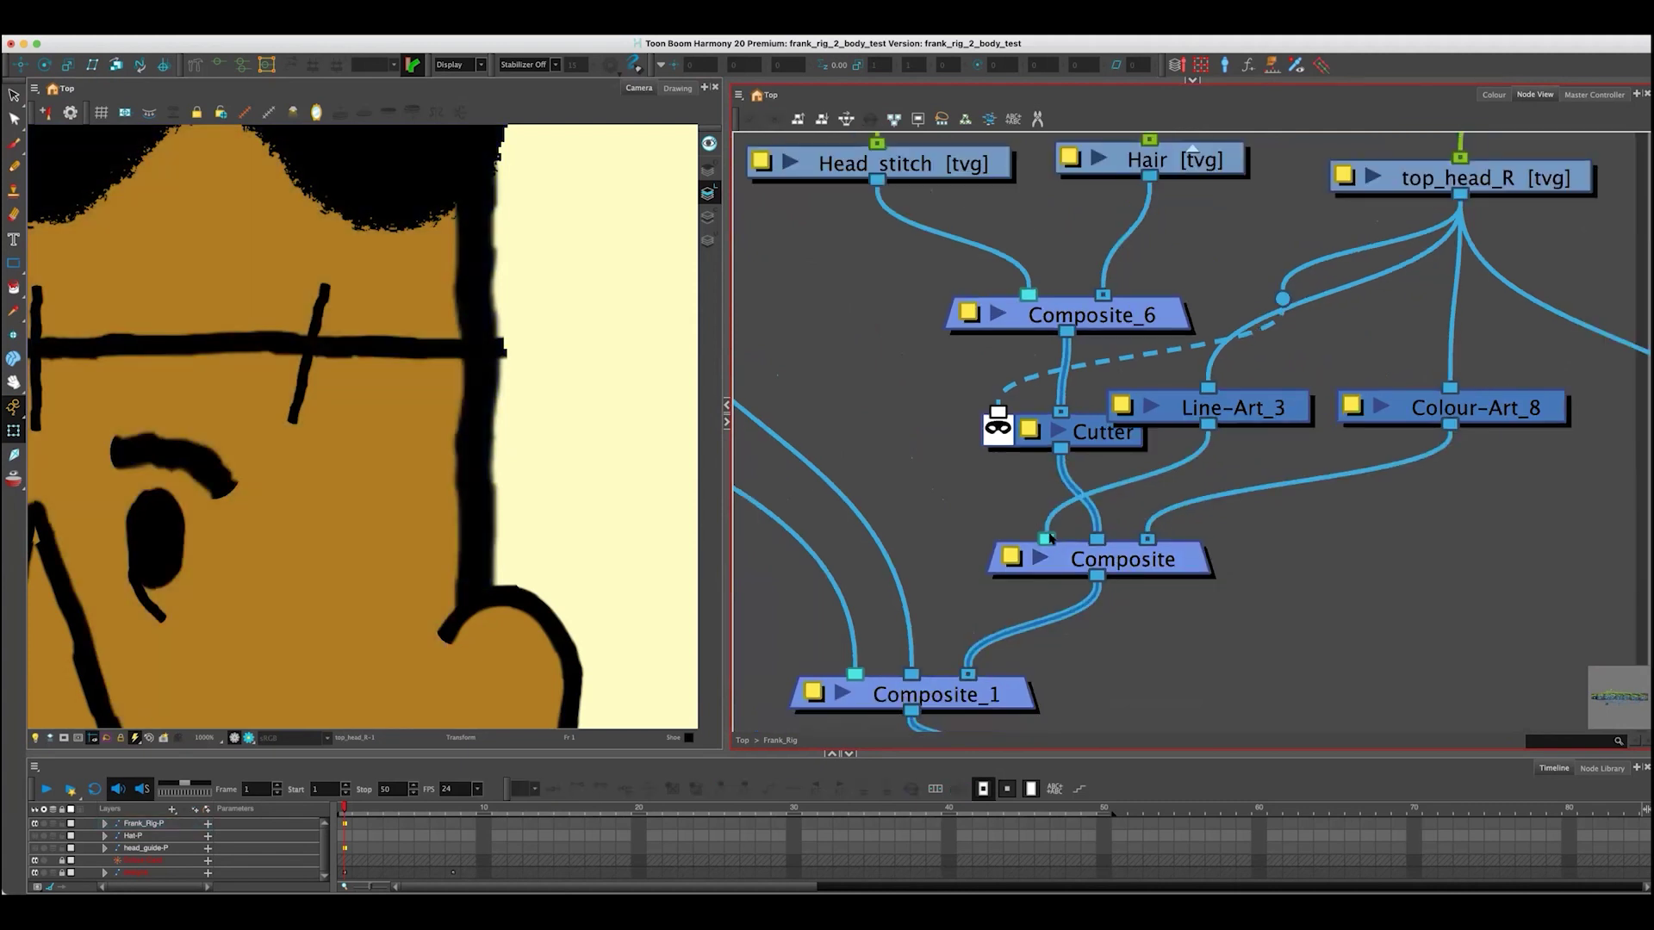
{"action": "left_click", "coordinate": [1405, 410]}
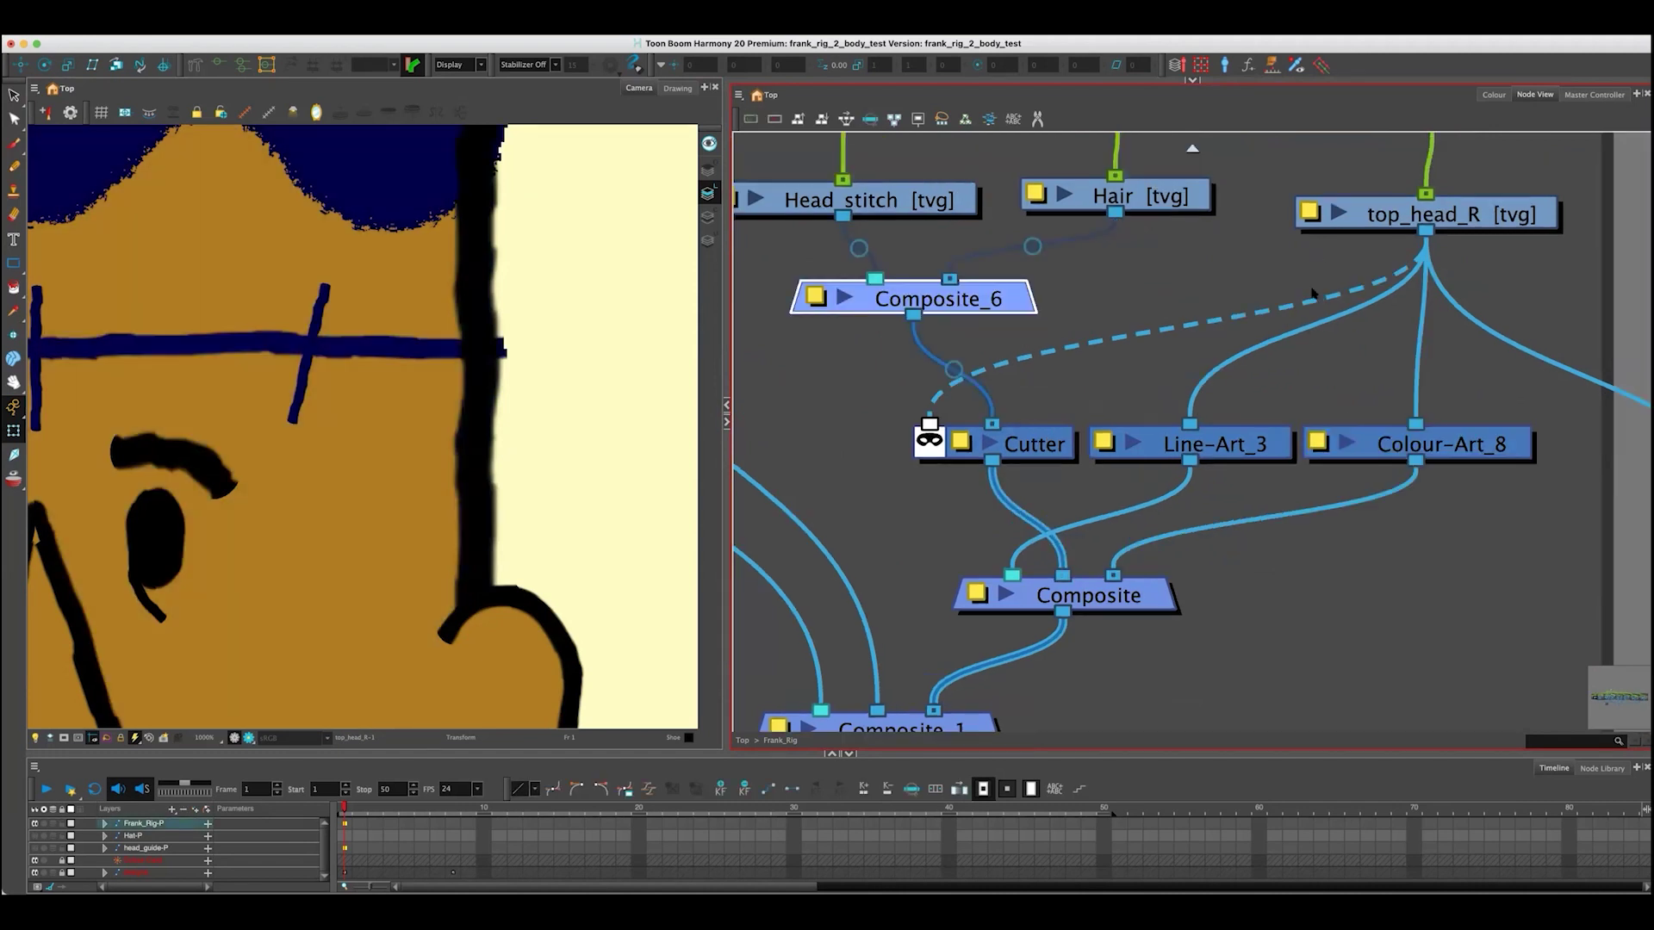
- Connect the head's Colour-Art node to the Cutter's matte input in place of the direct top_head_R connection
{"action": "left_click", "coordinate": [1393, 213]}
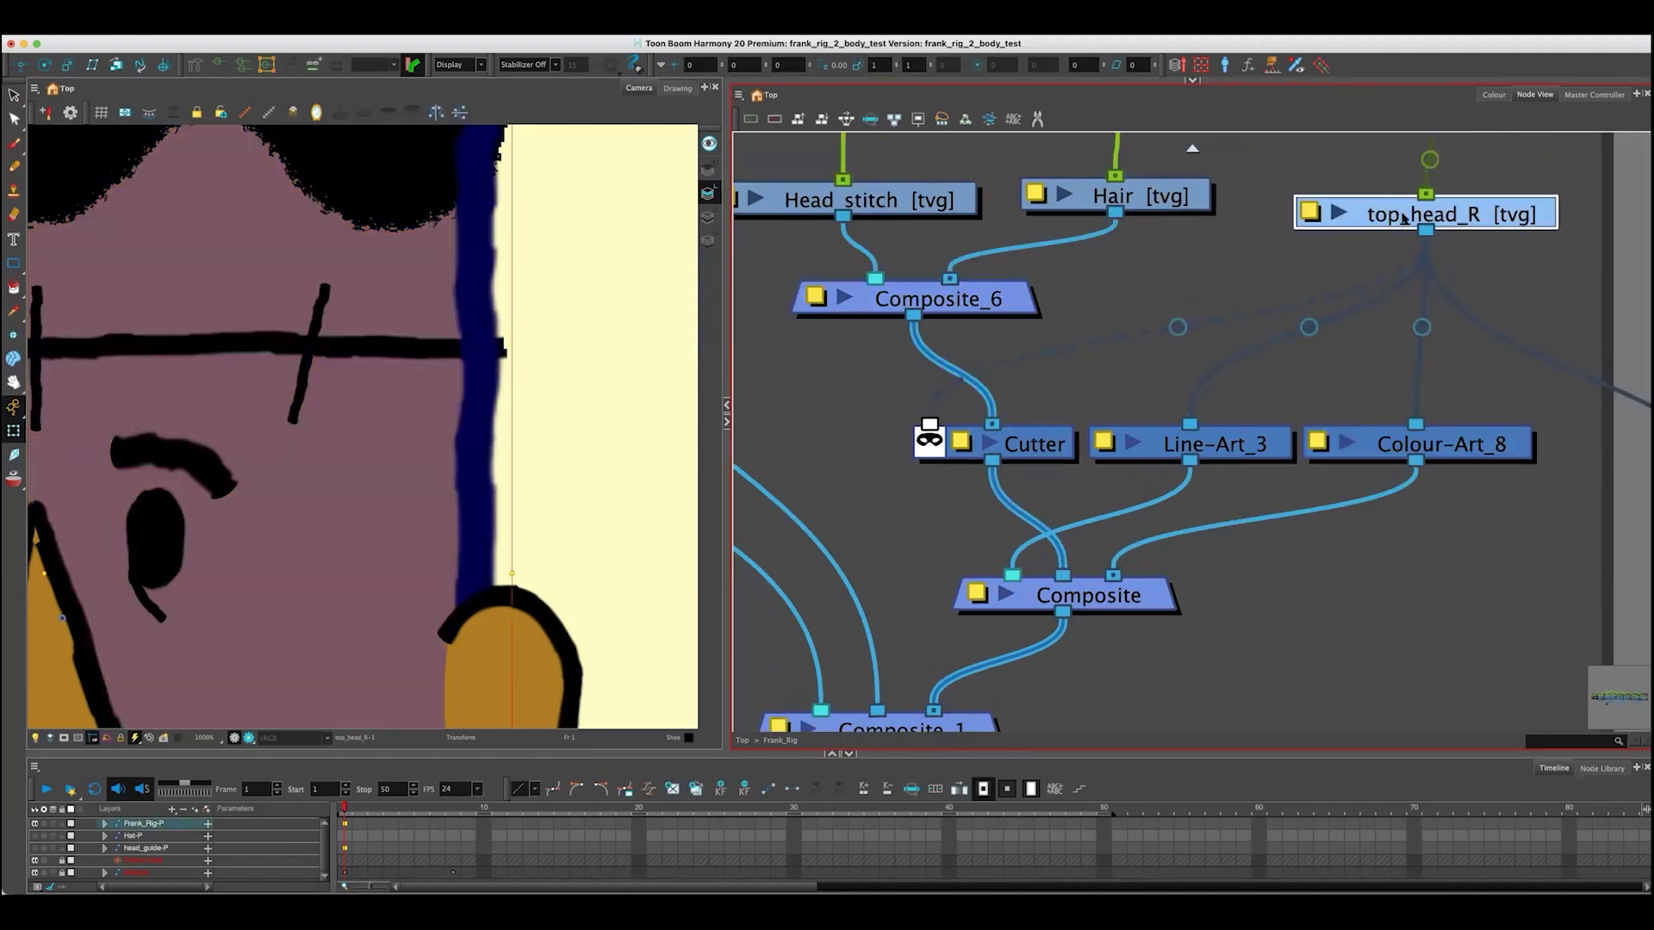
{"action": "left_click", "coordinate": [1070, 325]}
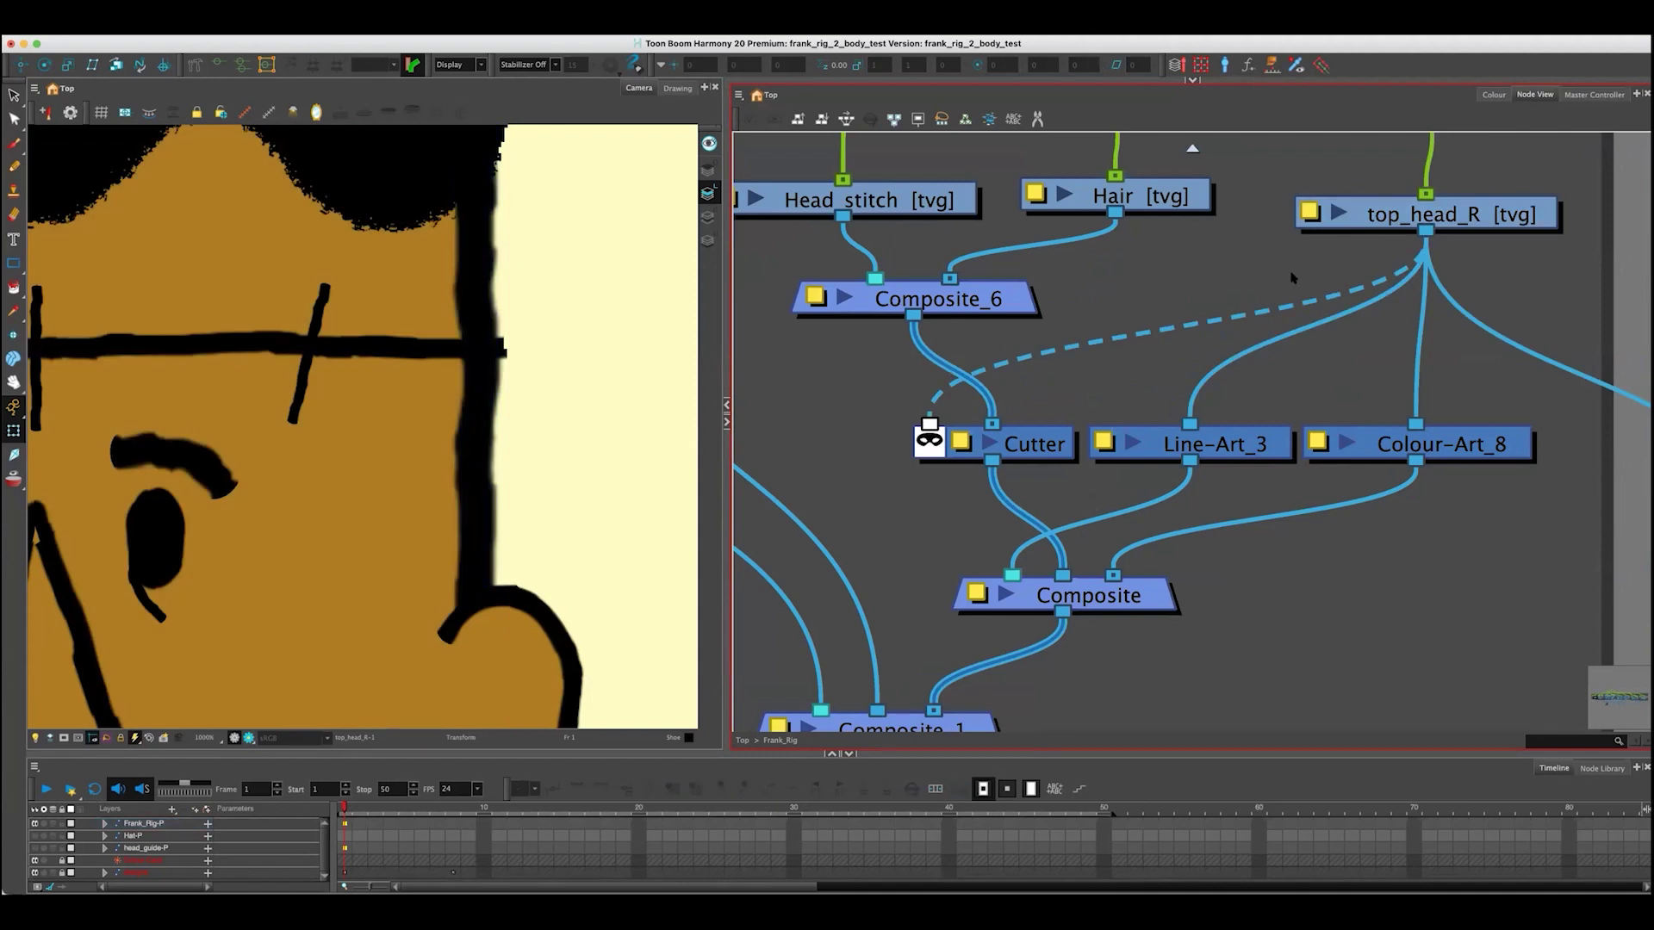
{"action": "left_click_drag", "start_coordinate": [1404, 456], "coordinate": [930, 413]}
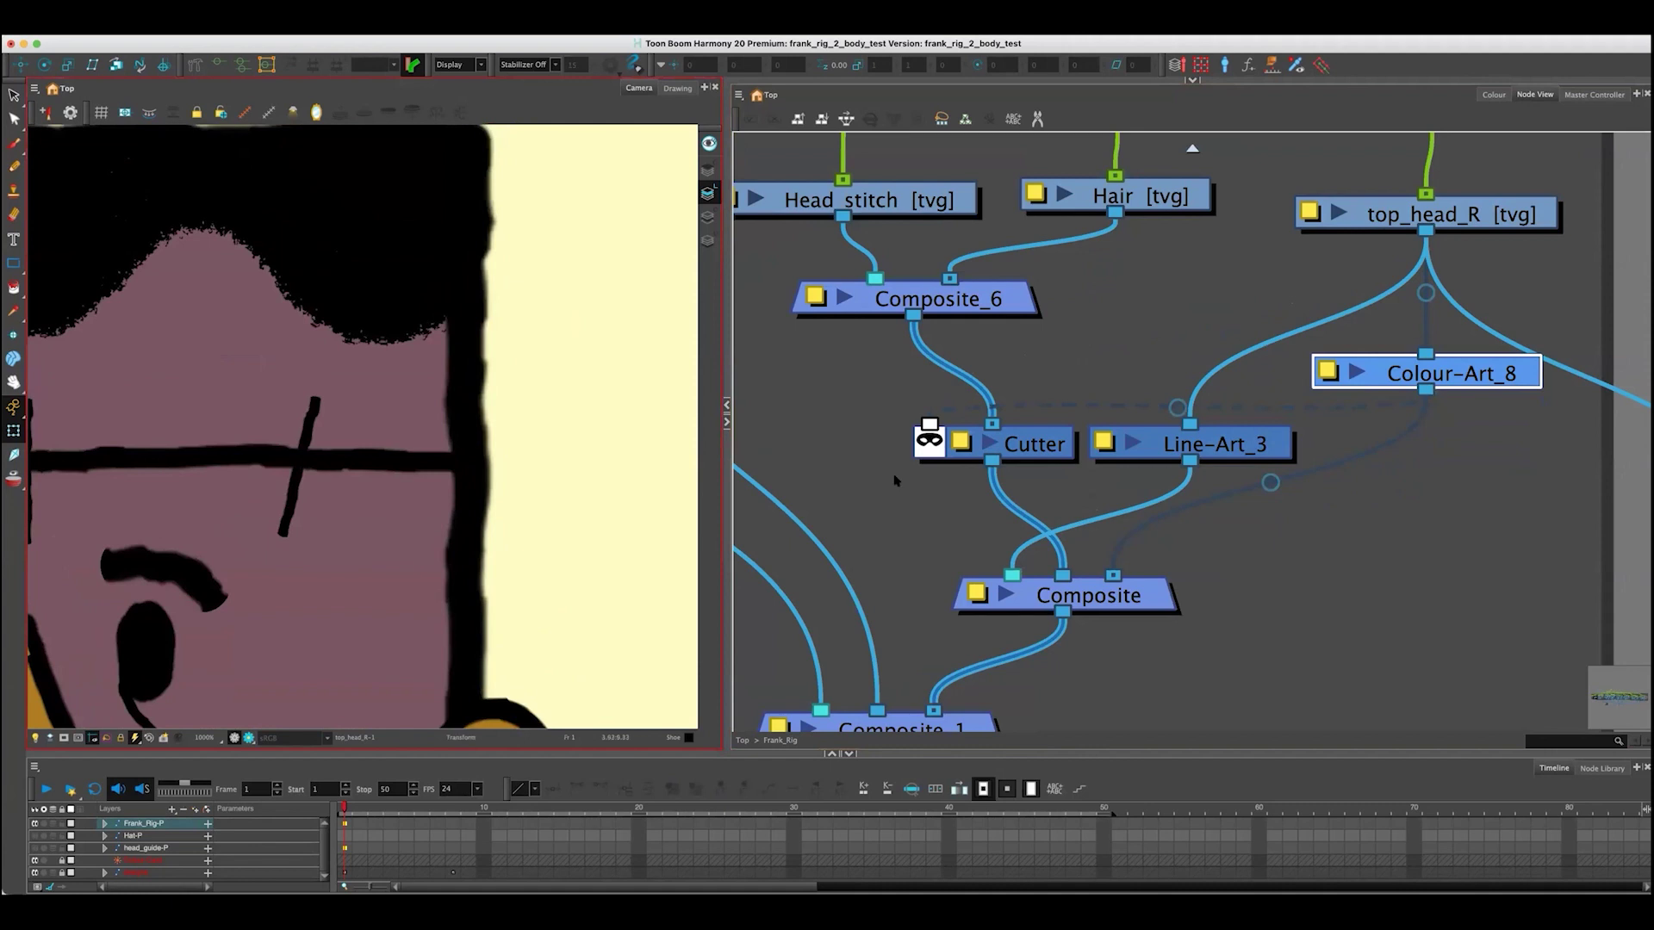
{"action": "left_click", "coordinate": [931, 424]}
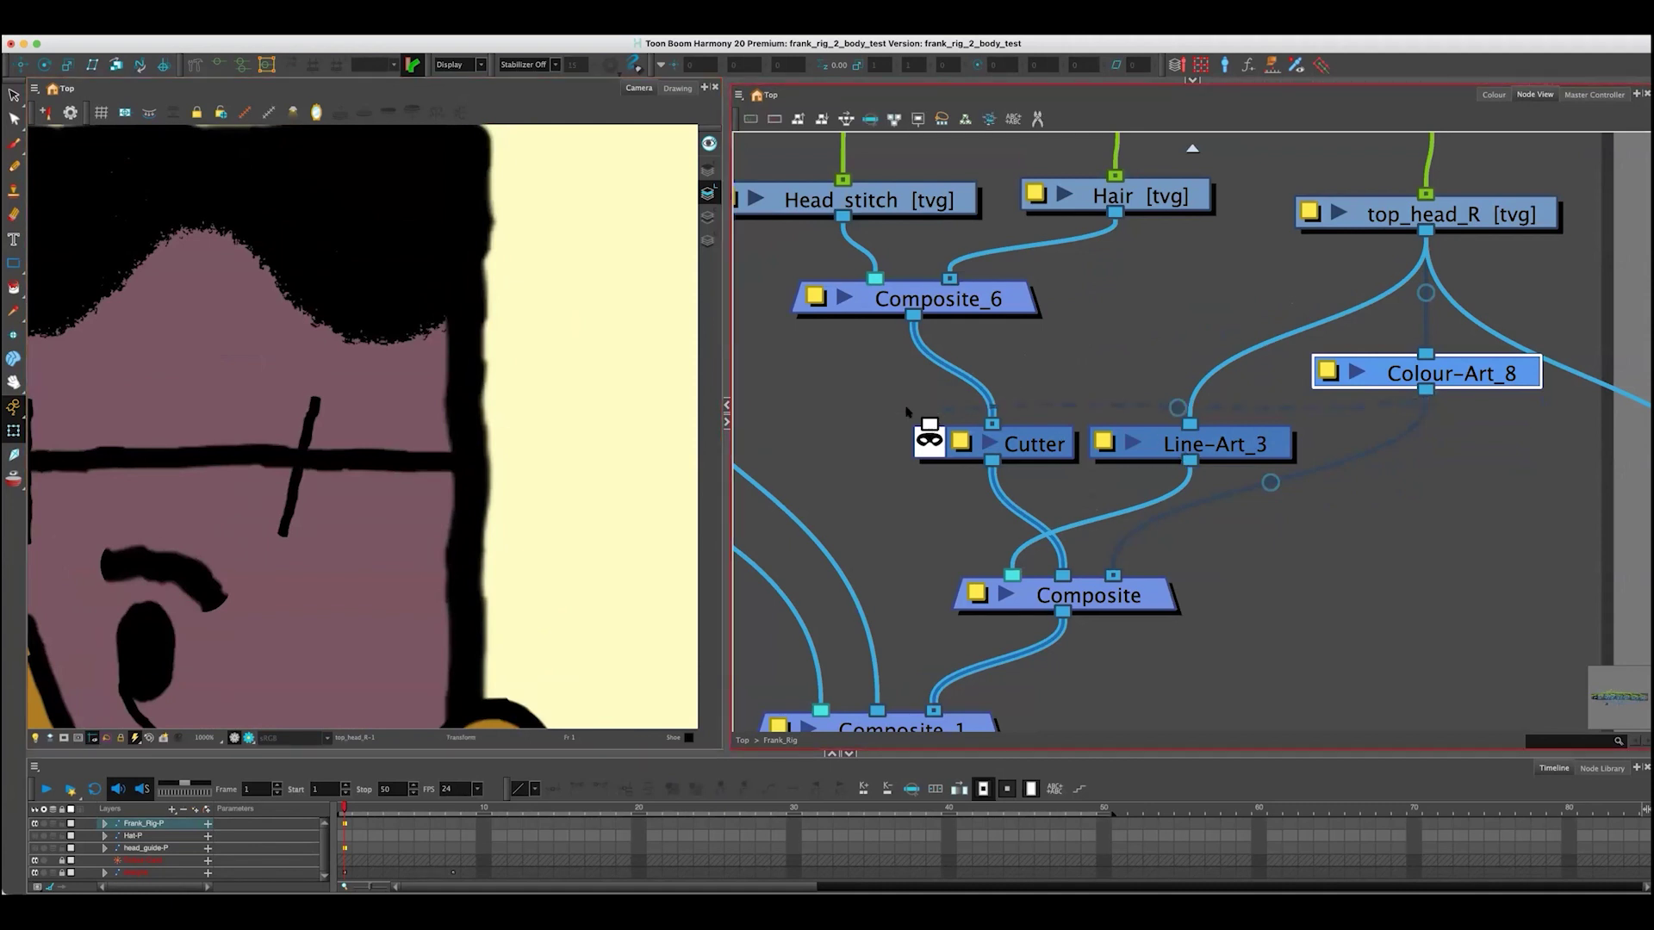
{"action": "left_click", "coordinate": [905, 410]}
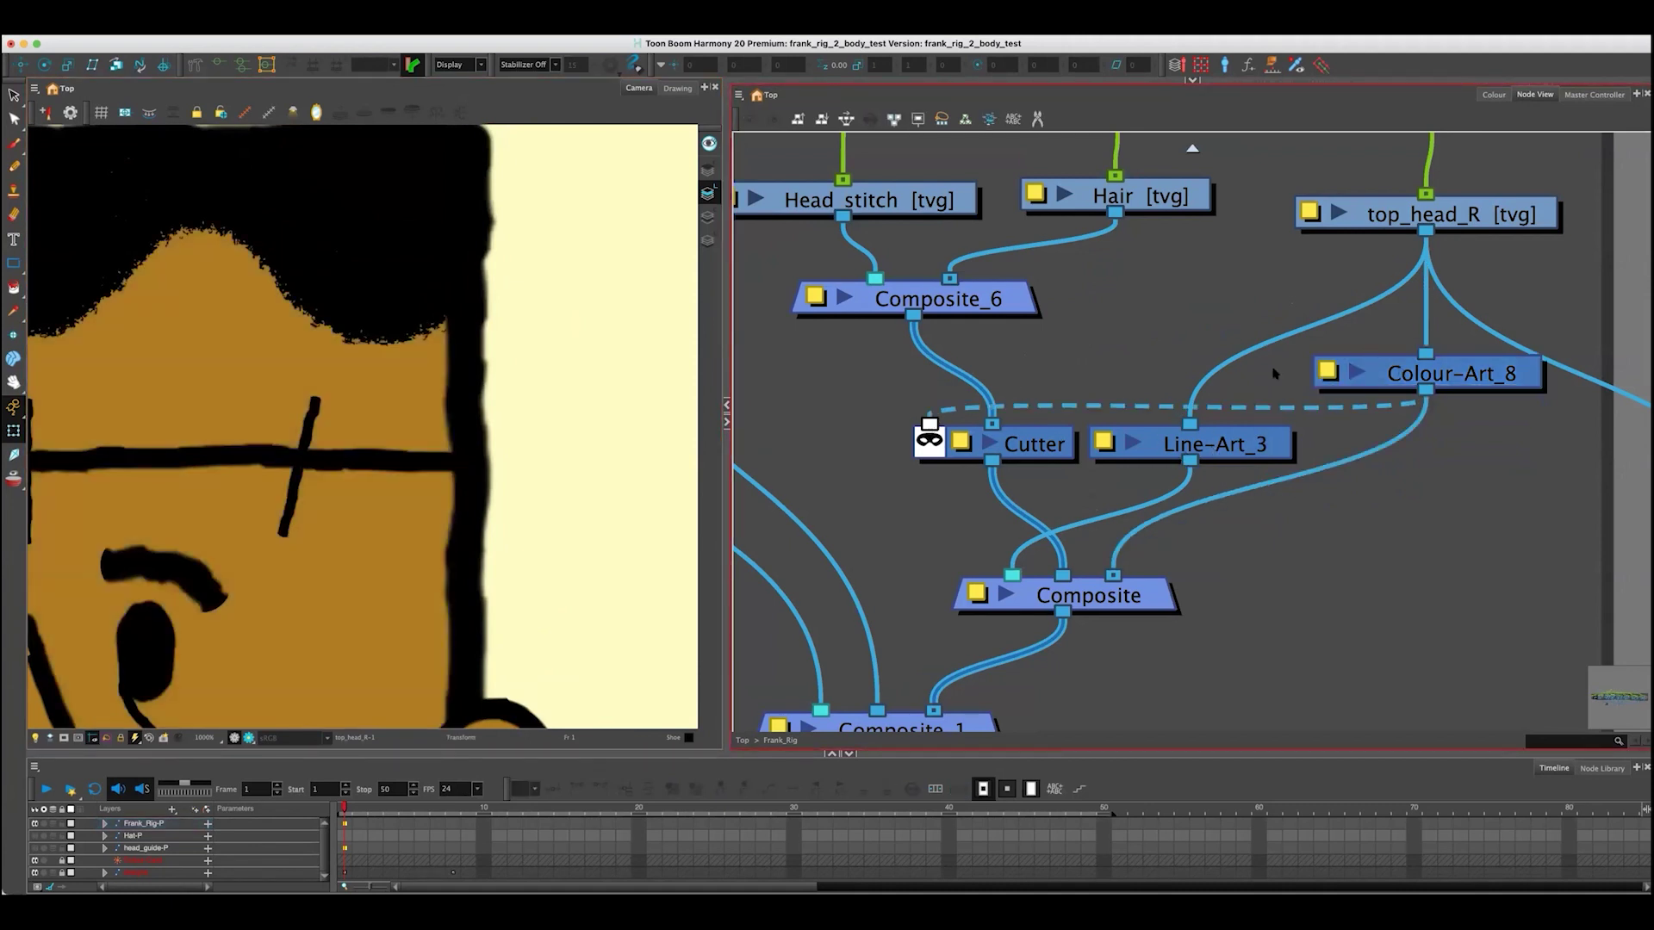
- Examine the head, neck and jacket shoulder up close in the Camera view and select the arm drawing
{"action": "left_click", "coordinate": [342, 534]}
{"action": "key", "text": "1"}
{"action": "scroll", "coordinate": [357, 421], "scroll_direction": "down", "scroll_amount": 15}
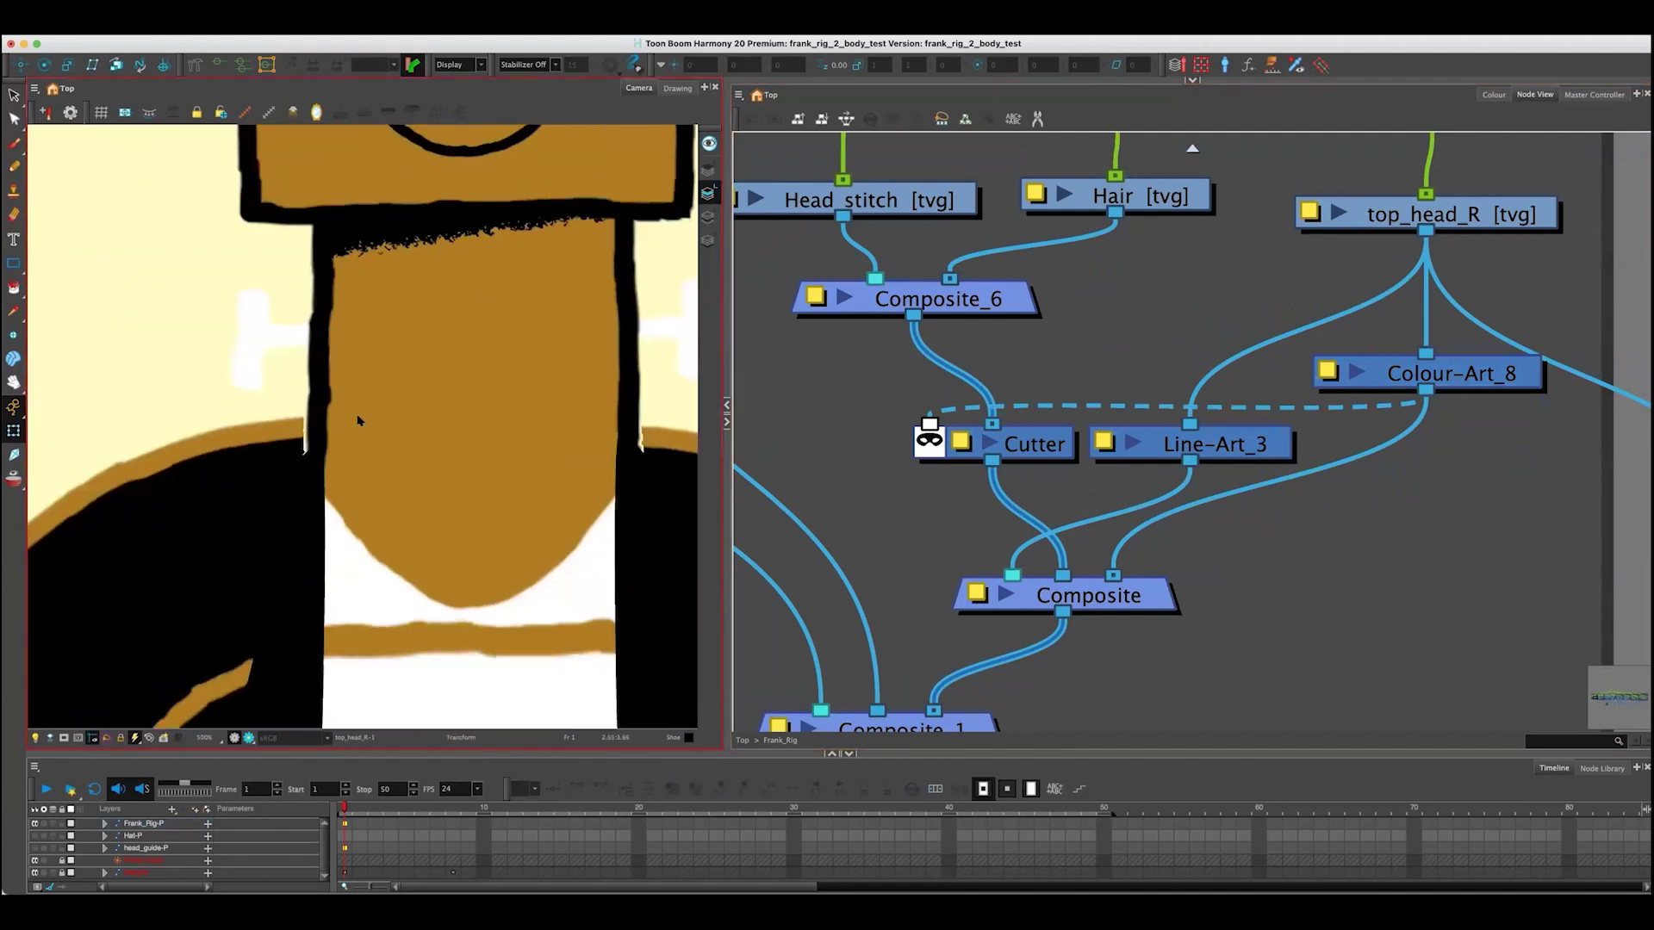
{"action": "scroll", "coordinate": [358, 420], "scroll_direction": "up", "scroll_amount": 2}
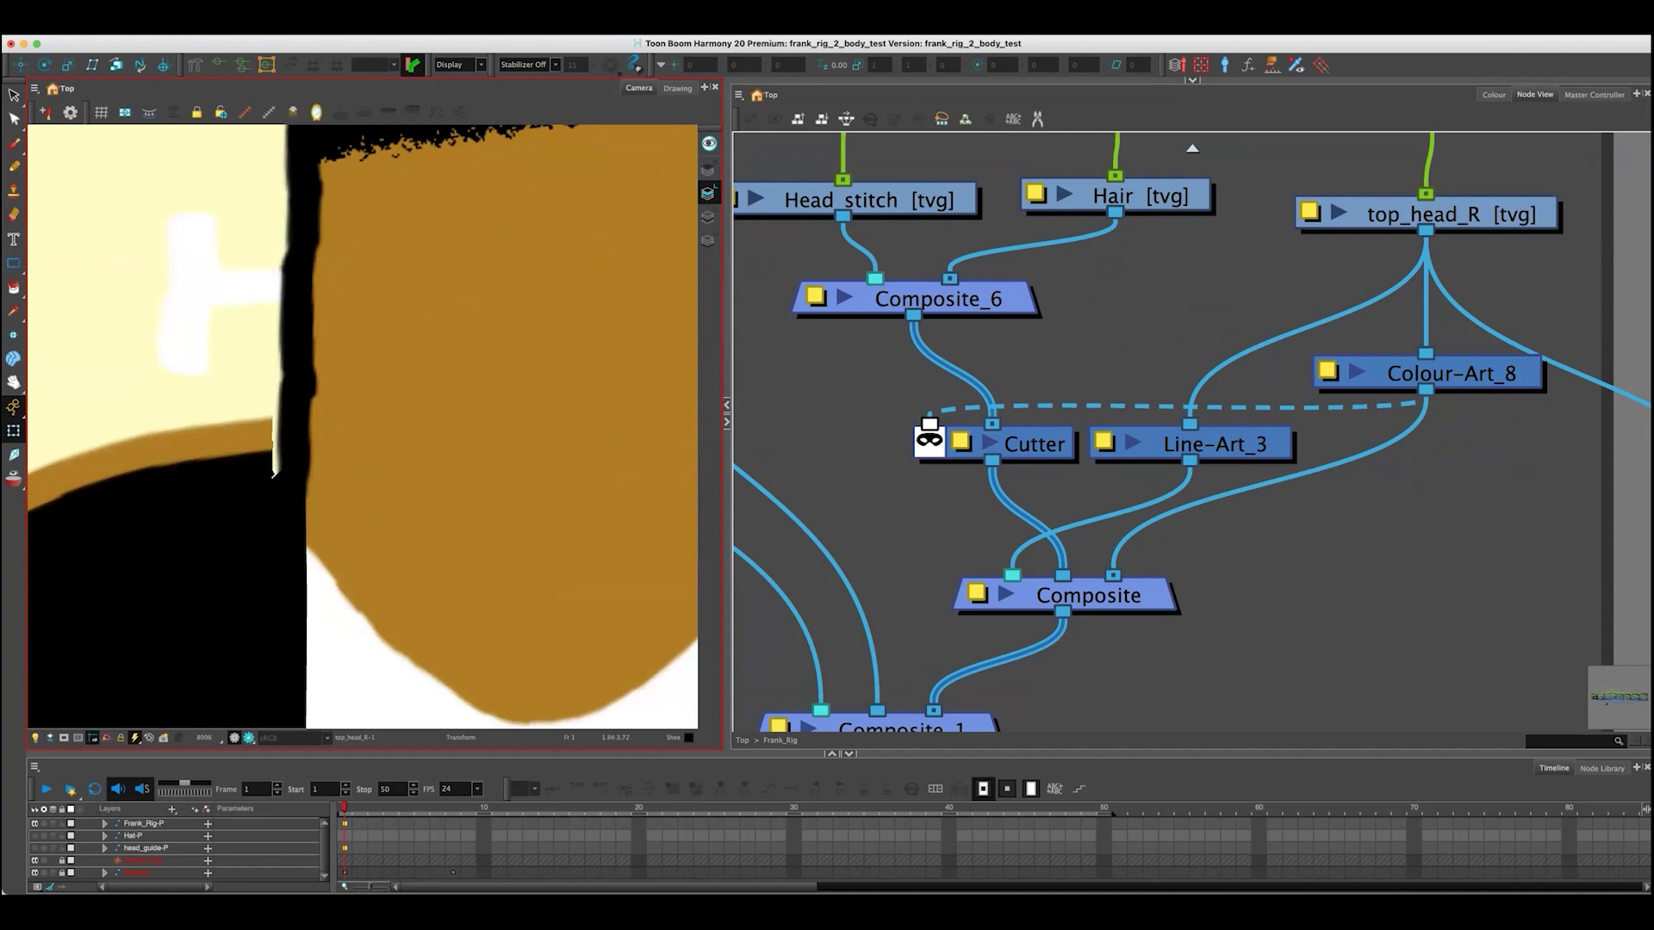
{"action": "left_click", "coordinate": [274, 474]}
{"action": "scroll", "coordinate": [274, 473], "scroll_direction": "down", "scroll_amount": 3}
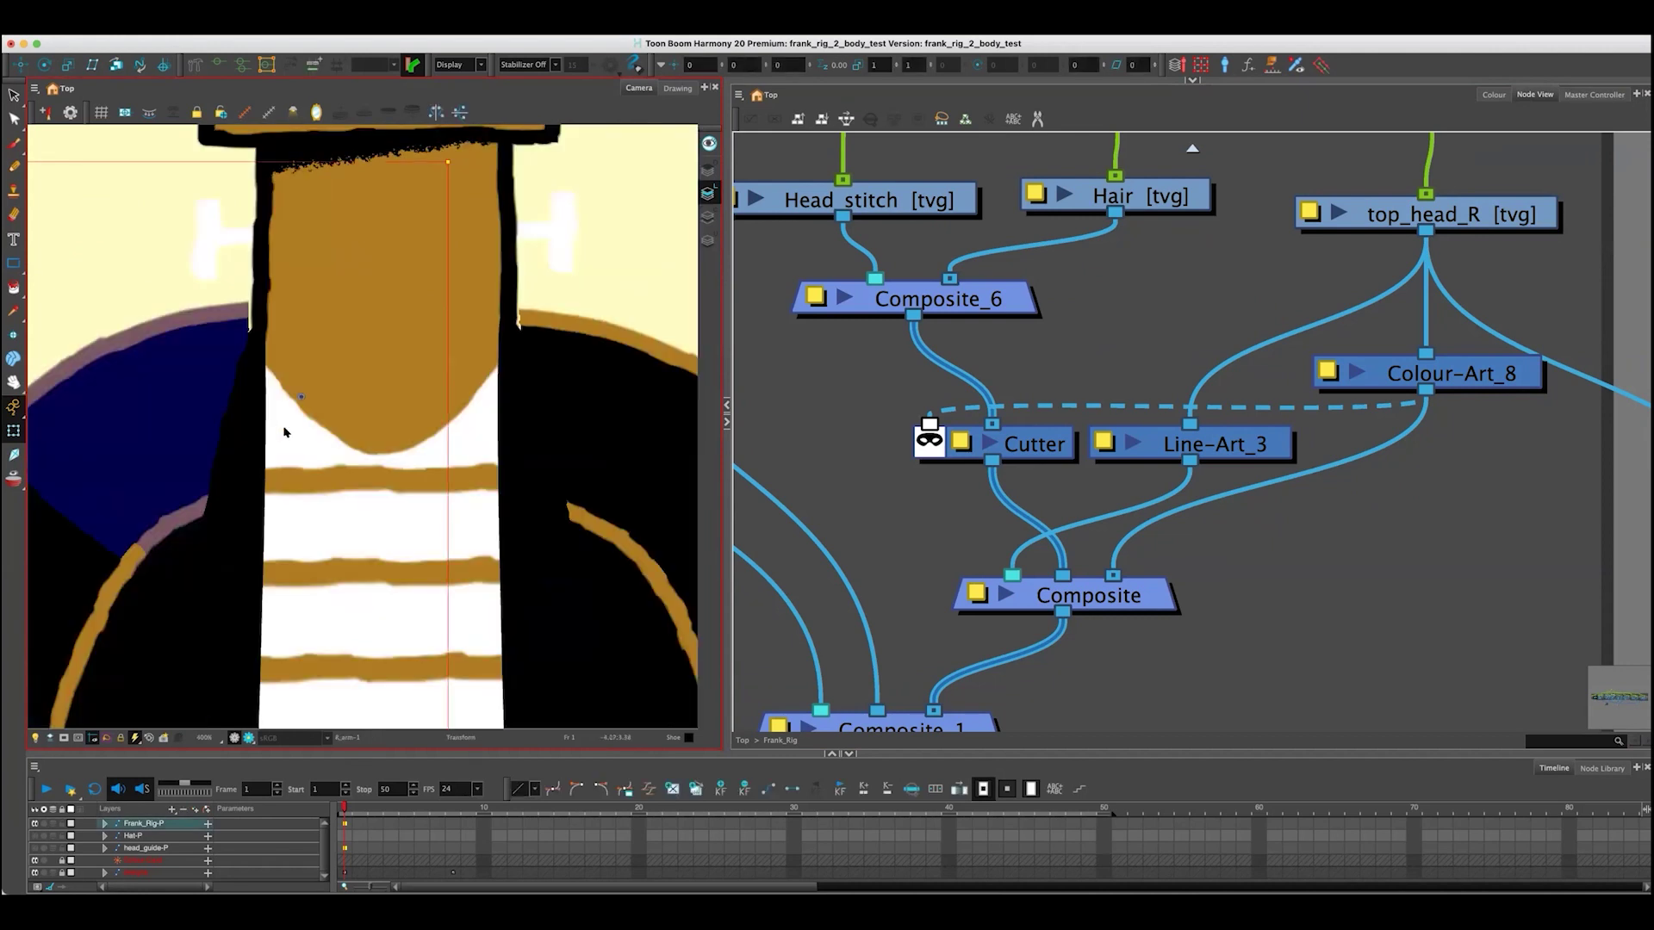
- Hide the Colour-Card, show the reference drawing, and examine the elbow patch and the lower arm drawing with its deformer
{"action": "left_click_drag", "start_coordinate": [378, 350], "coordinate": [381, 765]}
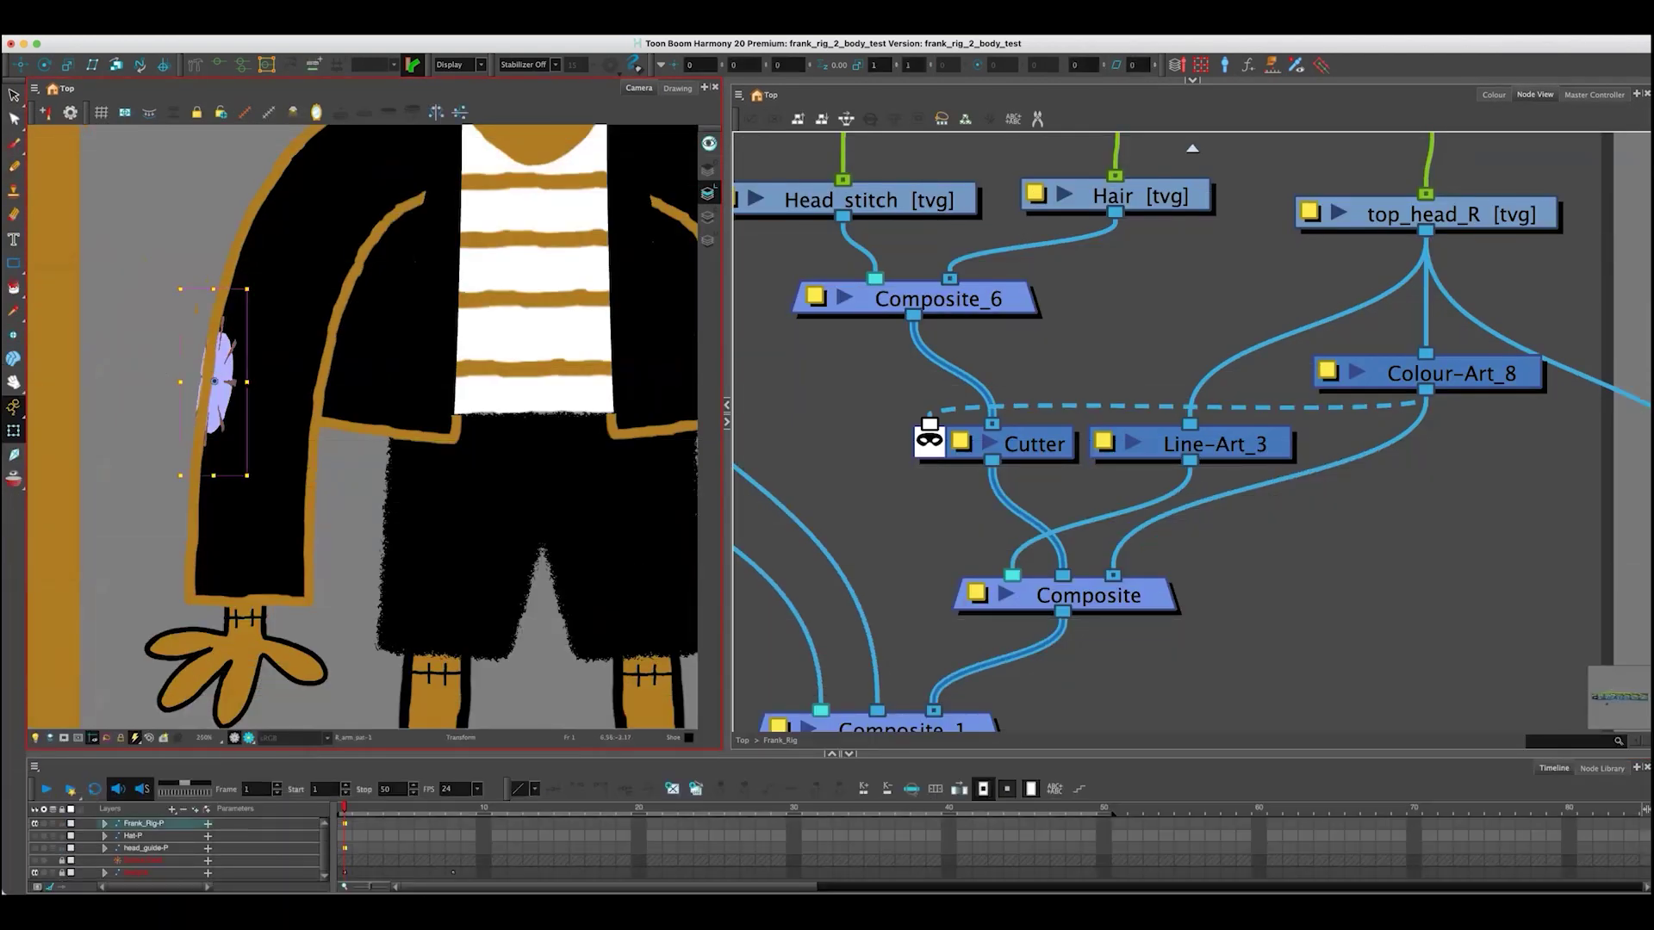
{"action": "key", "text": "1"}
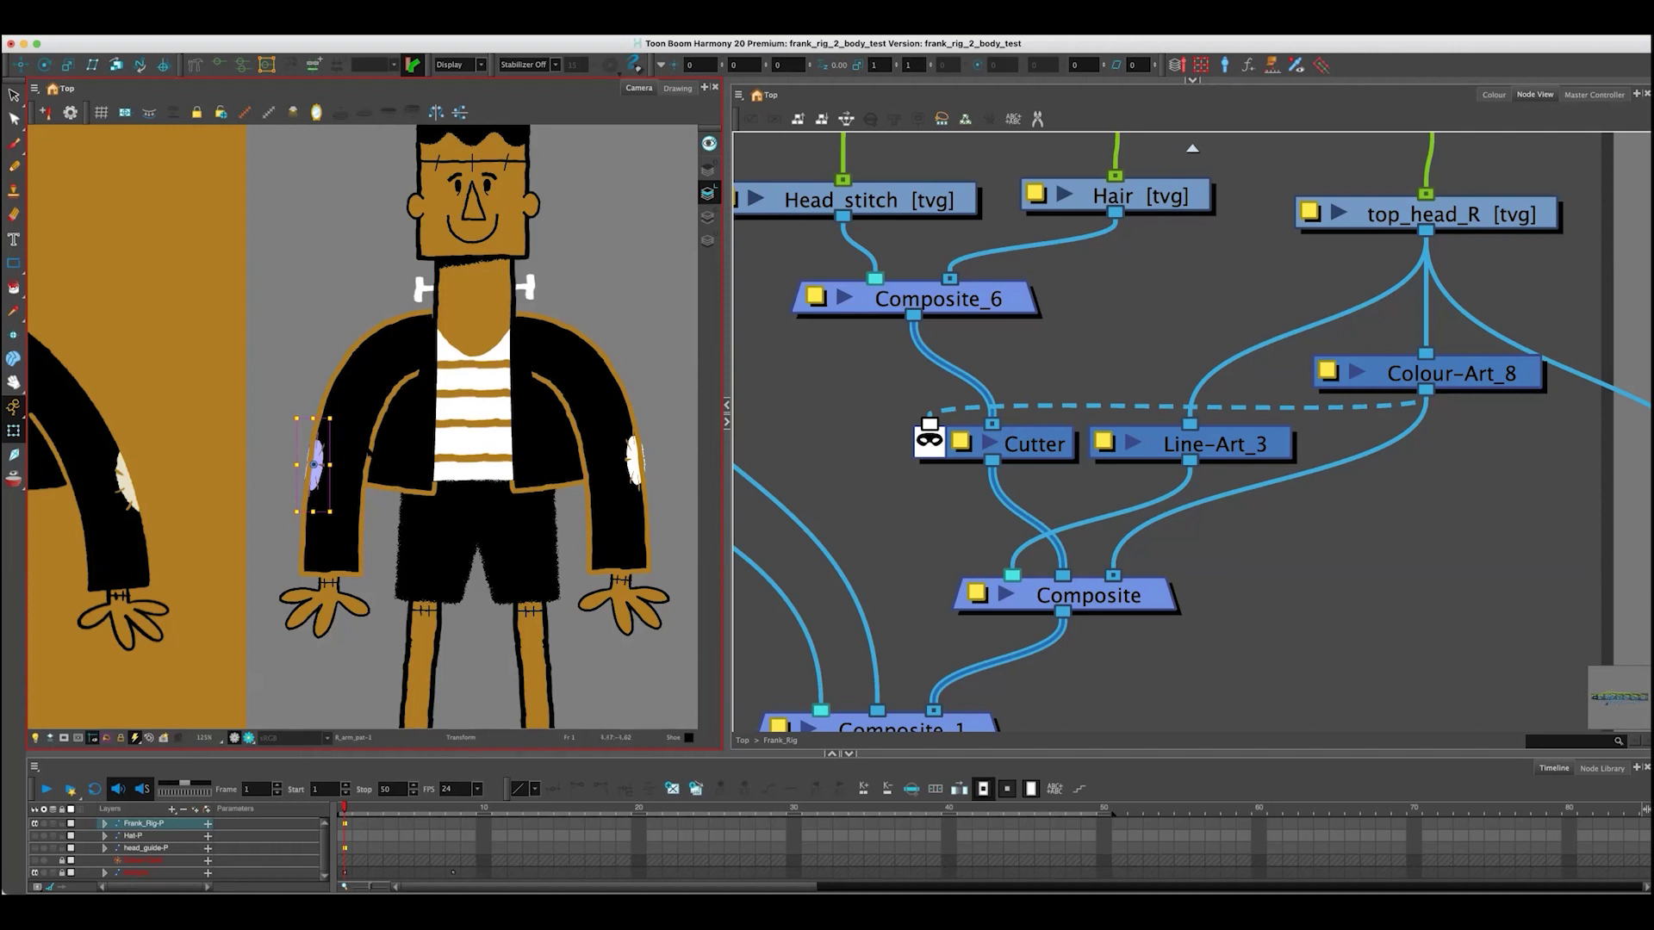
{"action": "scroll", "coordinate": [270, 571], "scroll_direction": "up", "scroll_amount": 3}
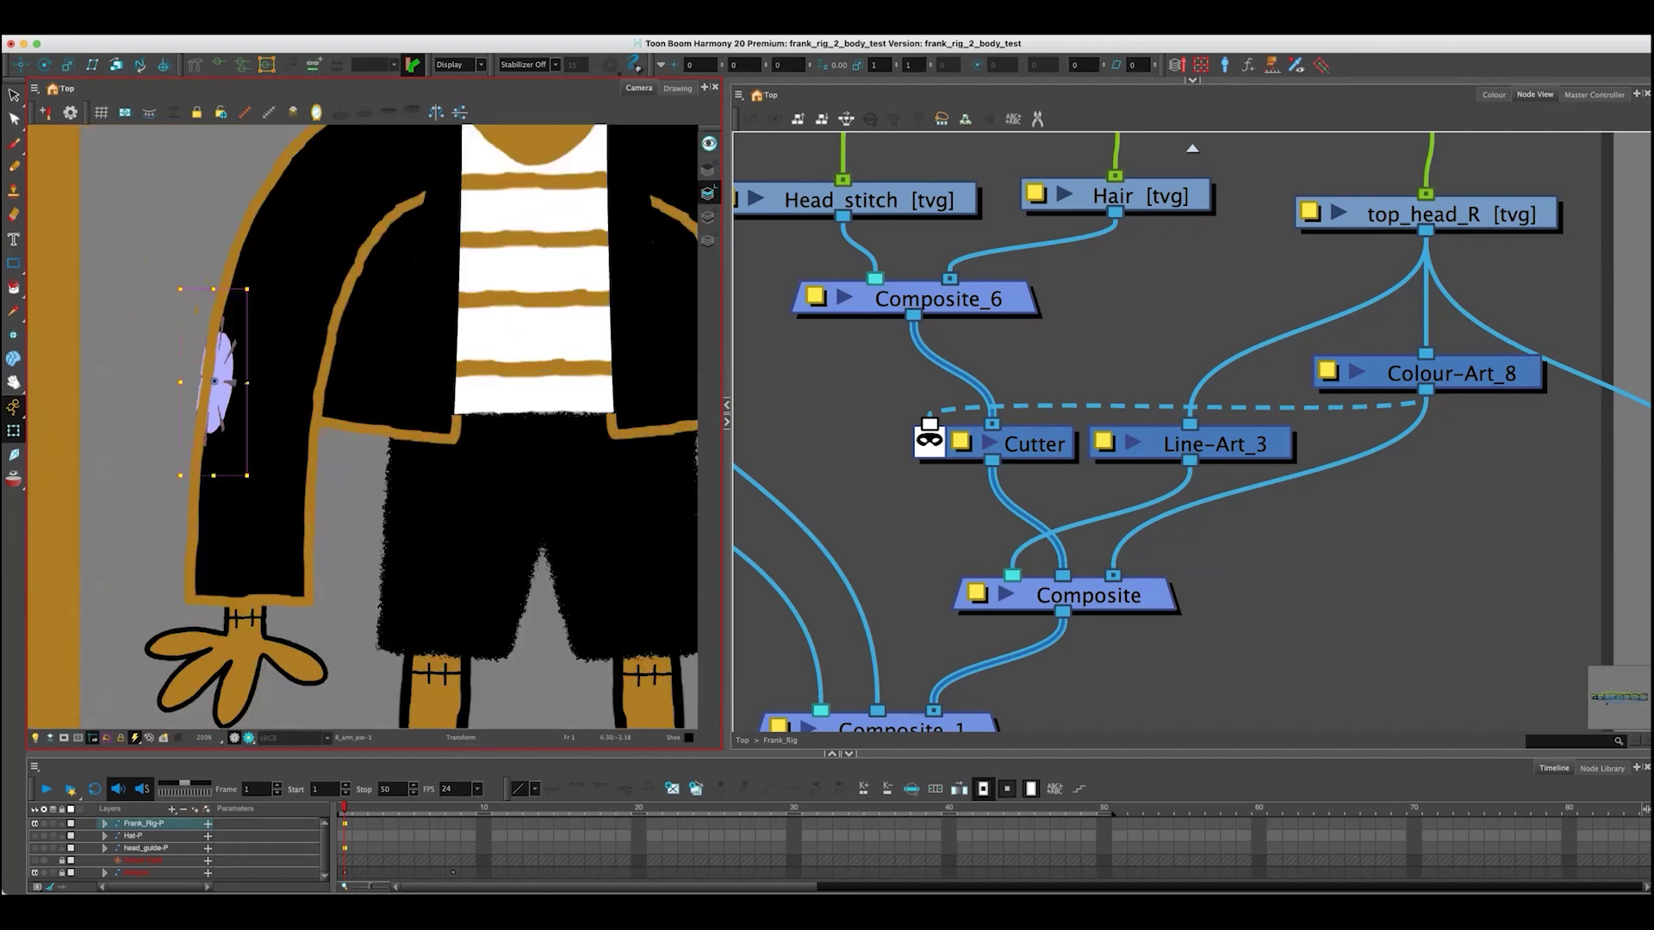
{"action": "mouse_move", "coordinate": [248, 381]}
{"action": "left_mouse_down"}
{"action": "mouse_move", "coordinate": [301, 381]}
{"action": "mouse_move", "coordinate": [229, 382]}
{"action": "mouse_move", "coordinate": [247, 382]}
{"action": "left_mouse_up"}
{"action": "key", "text": "Escape"}
{"action": "left_click_drag", "start_coordinate": [192, 308], "coordinate": [149, 403]}
{"action": "scroll", "coordinate": [149, 403], "scroll_direction": "down", "scroll_amount": 2}
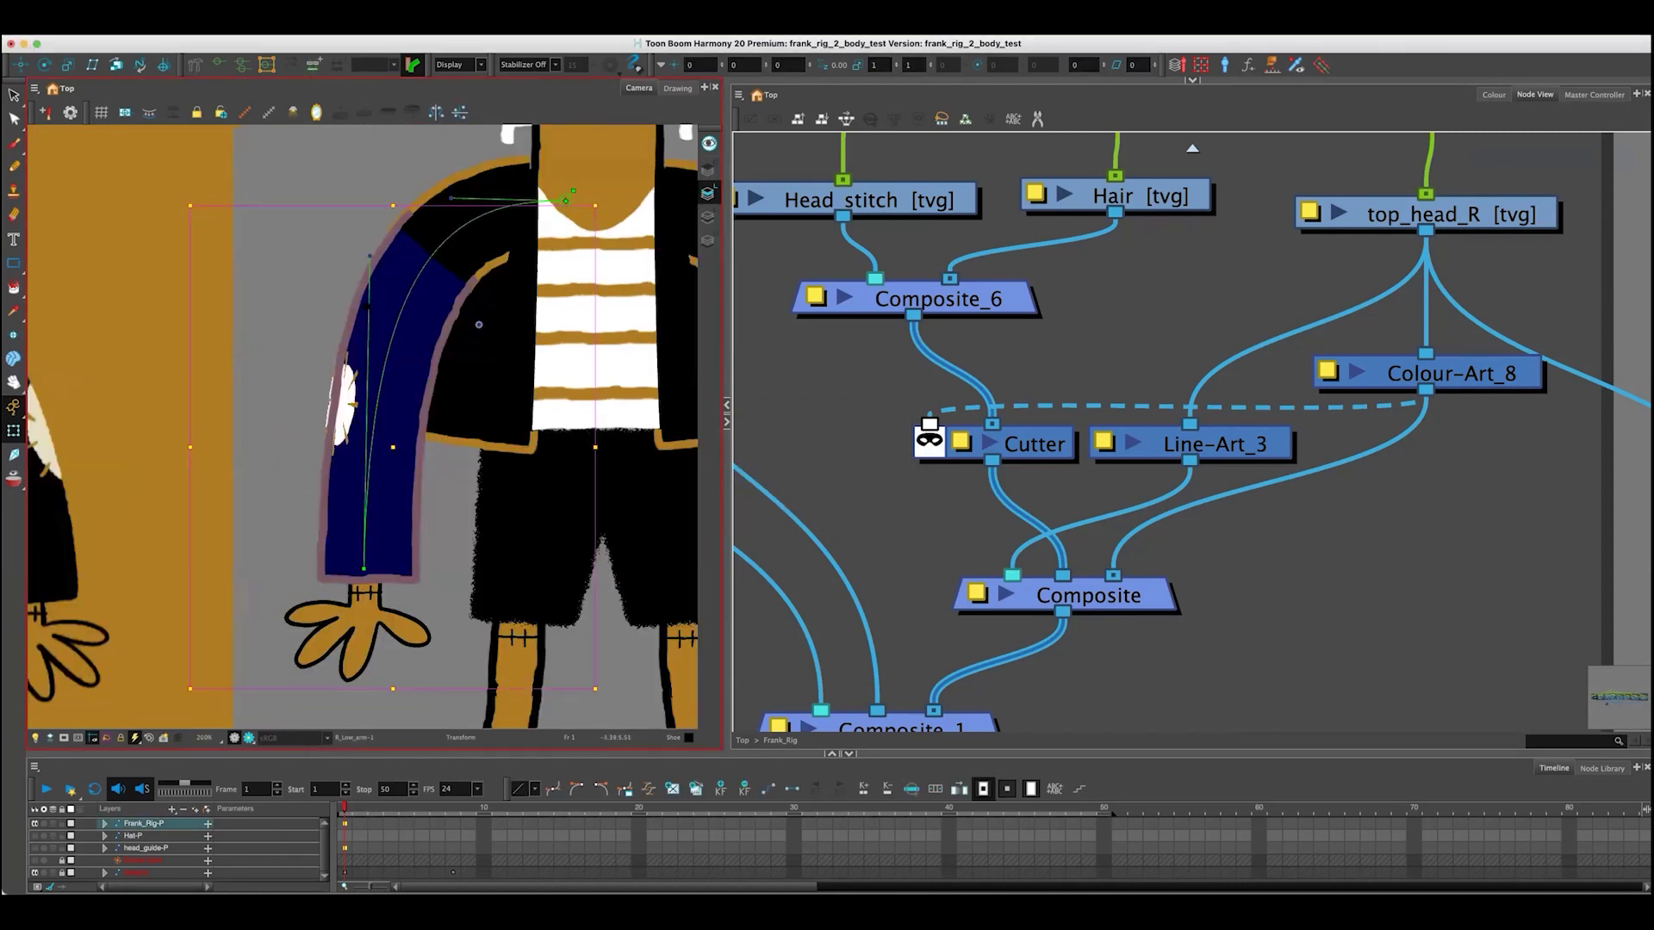
- Try bending the arm outward with its elbow deformer handle and undo the bend
{"action": "left_click", "coordinate": [368, 253]}
{"action": "mouse_move", "coordinate": [368, 256]}
{"action": "left_mouse_down"}
{"action": "mouse_move", "coordinate": [288, 273]}
{"action": "mouse_move", "coordinate": [457, 266]}
{"action": "mouse_move", "coordinate": [374, 273]}
{"action": "left_mouse_up"}
{"action": "key", "text": "super+z"}
{"action": "left_click", "coordinate": [371, 255]}
{"action": "left_click_drag", "start_coordinate": [371, 255], "coordinate": [261, 290]}
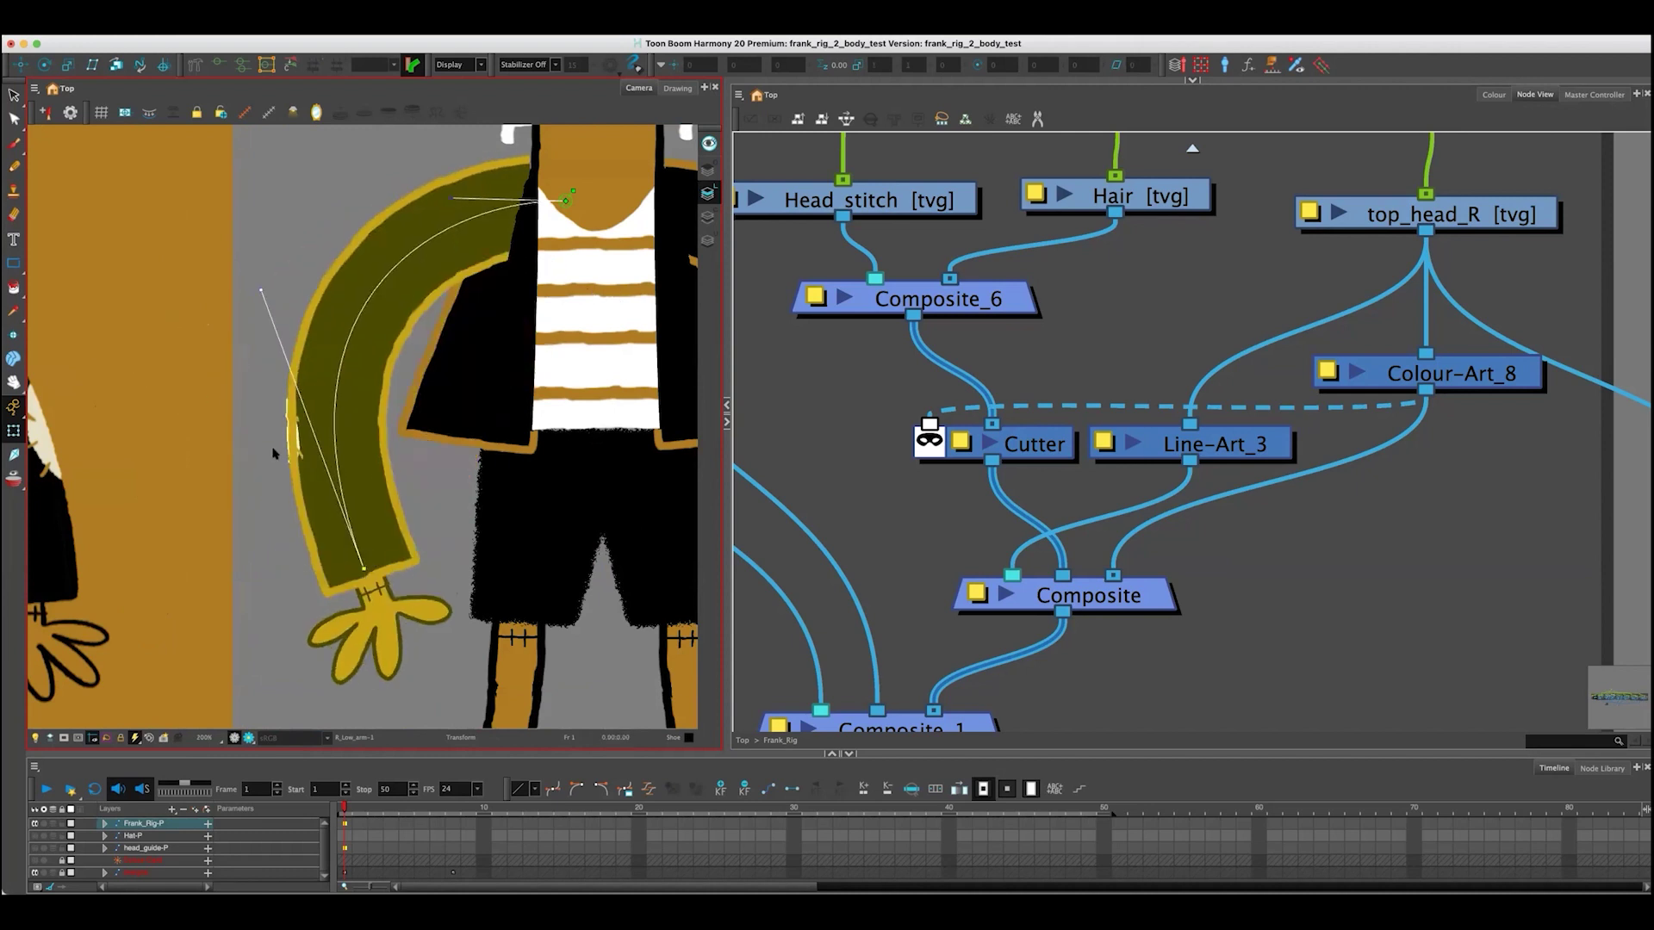
{"action": "key", "text": "ctrl+z"}
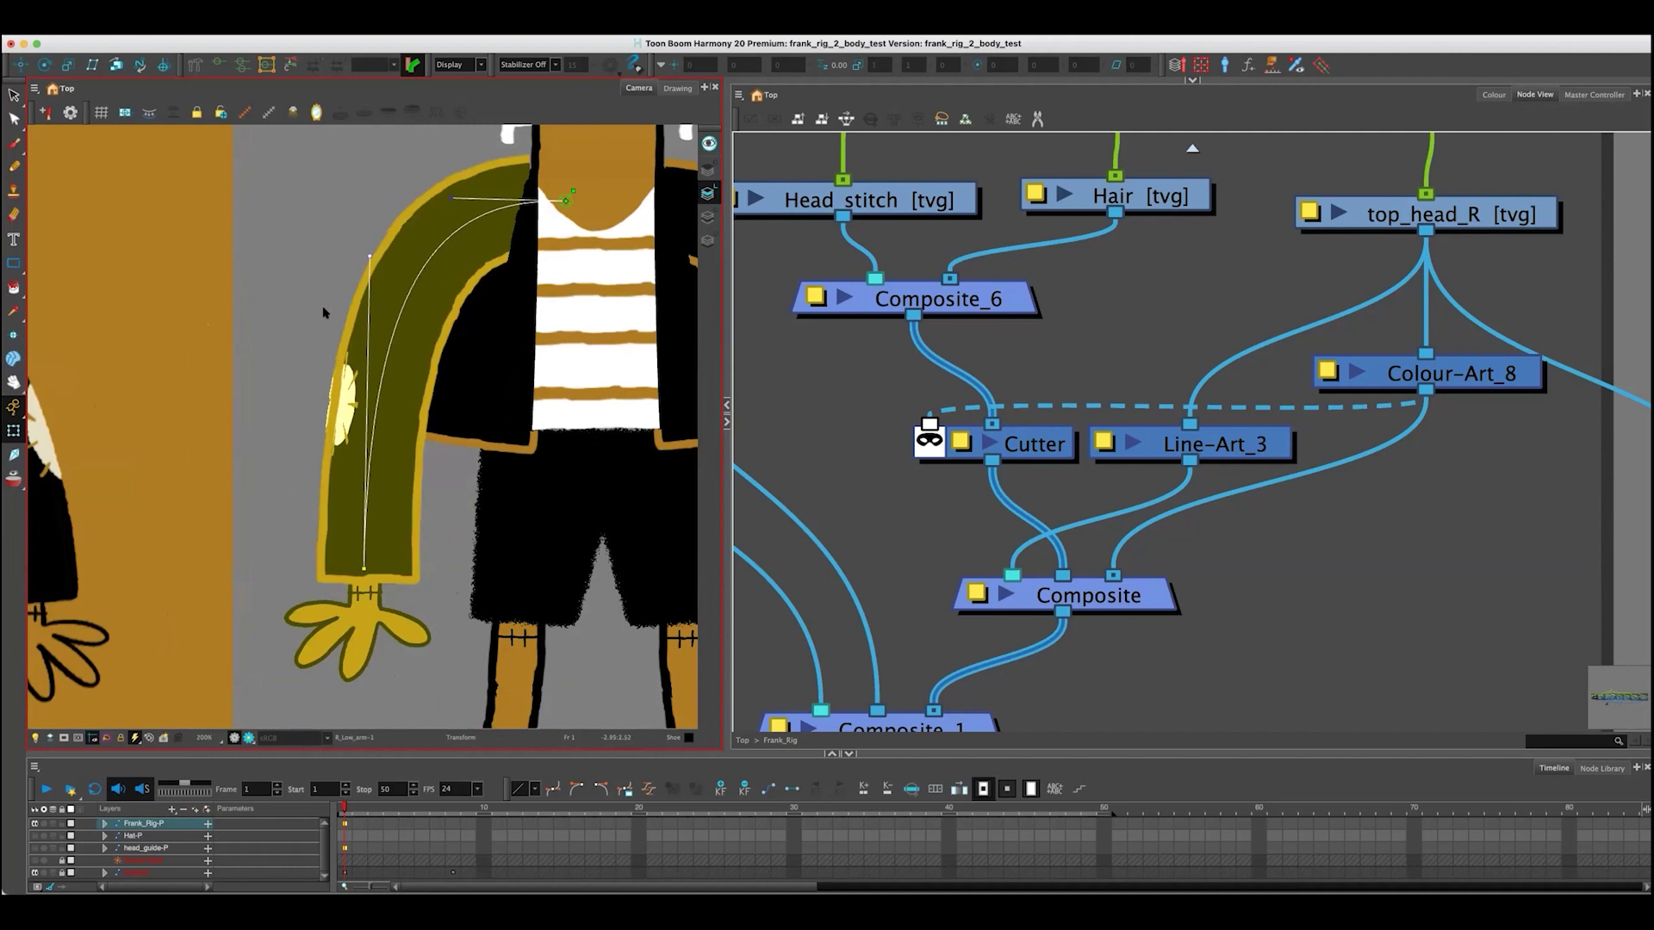
- Compare the full Frankenstein rig with the reference drawing and clear the arm selection
{"action": "left_click_drag", "start_coordinate": [411, 437], "coordinate": [282, 467]}
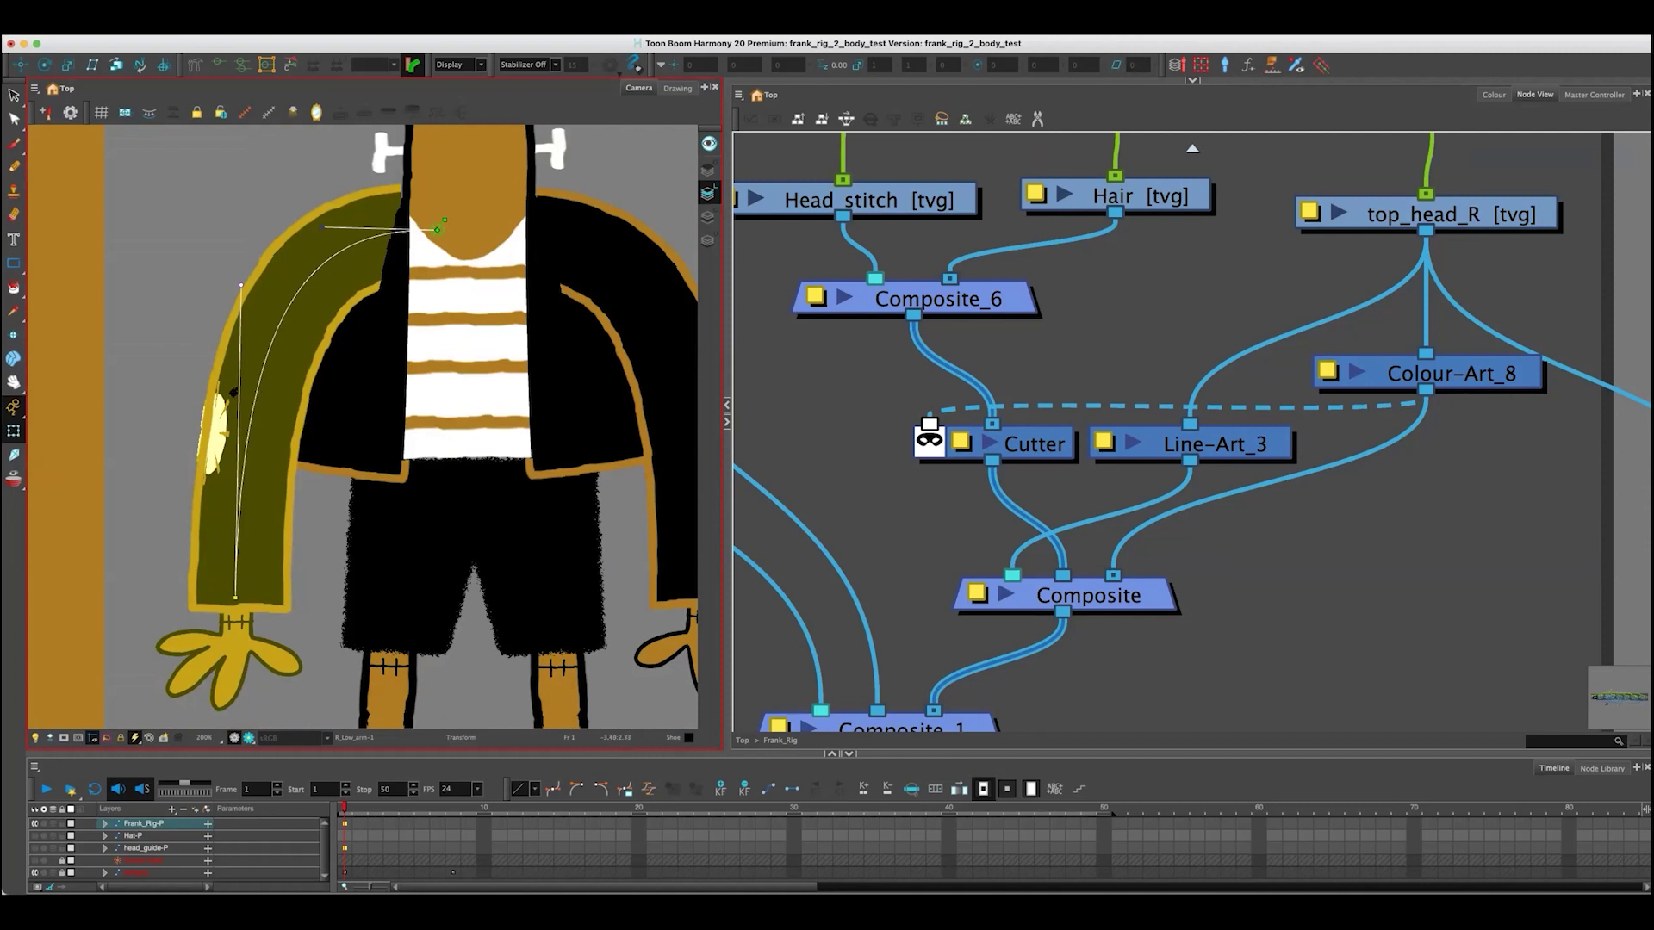
{"action": "scroll", "coordinate": [246, 403], "scroll_direction": "down", "scroll_amount": 3}
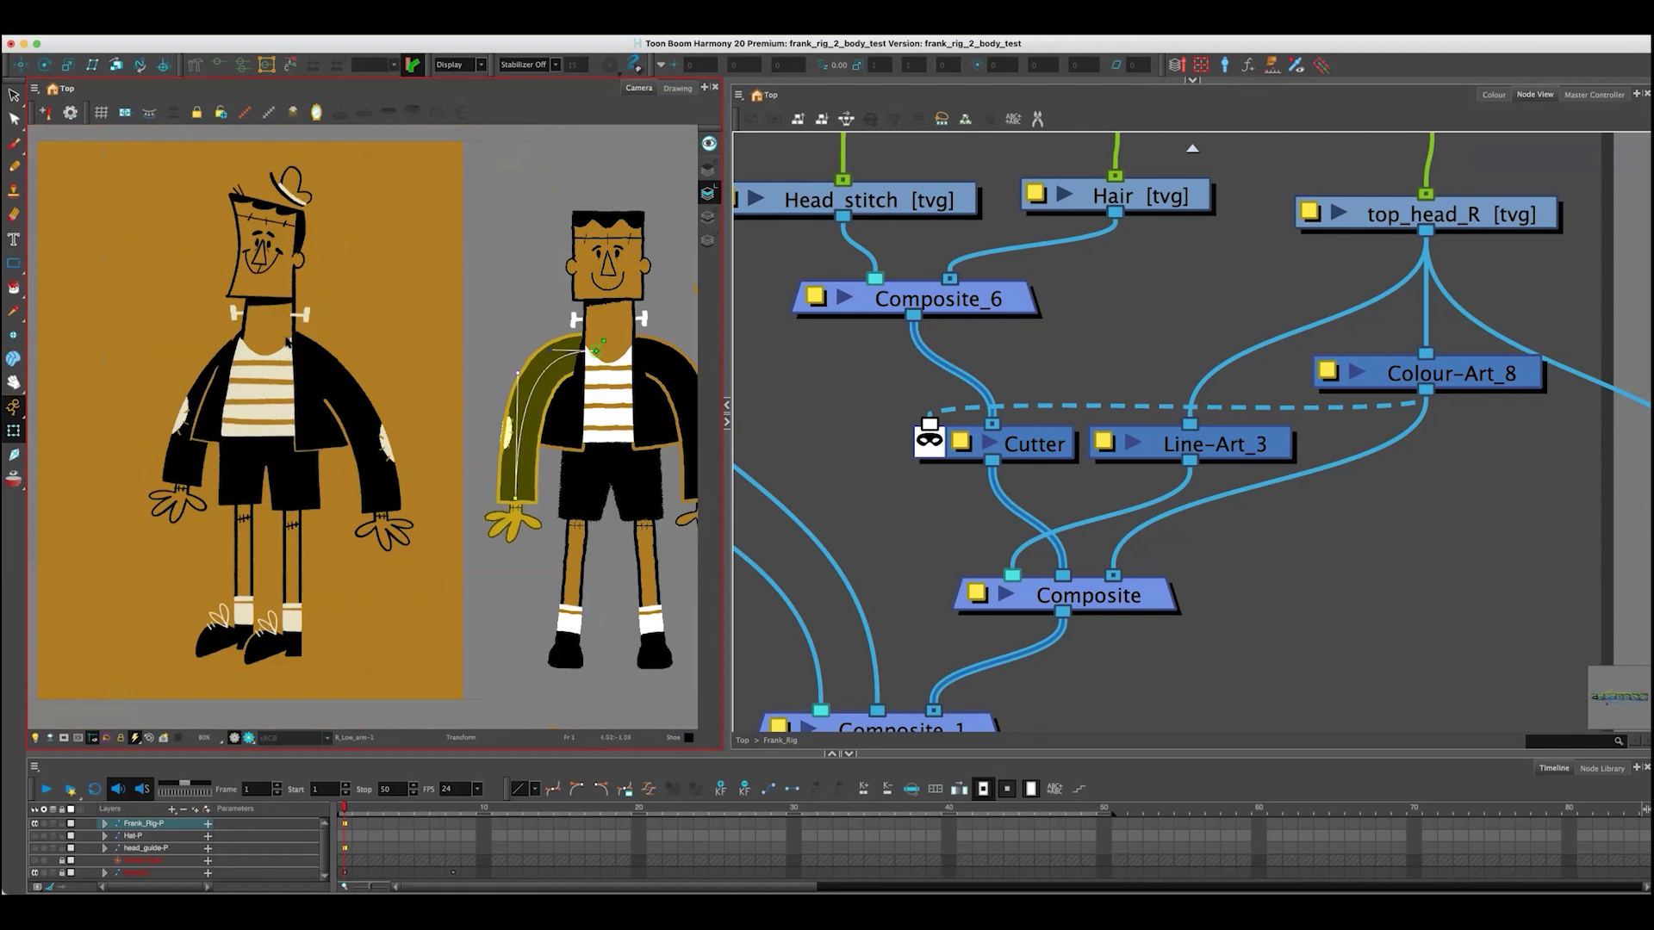
{"action": "left_click_drag", "start_coordinate": [508, 318], "coordinate": [445, 295]}
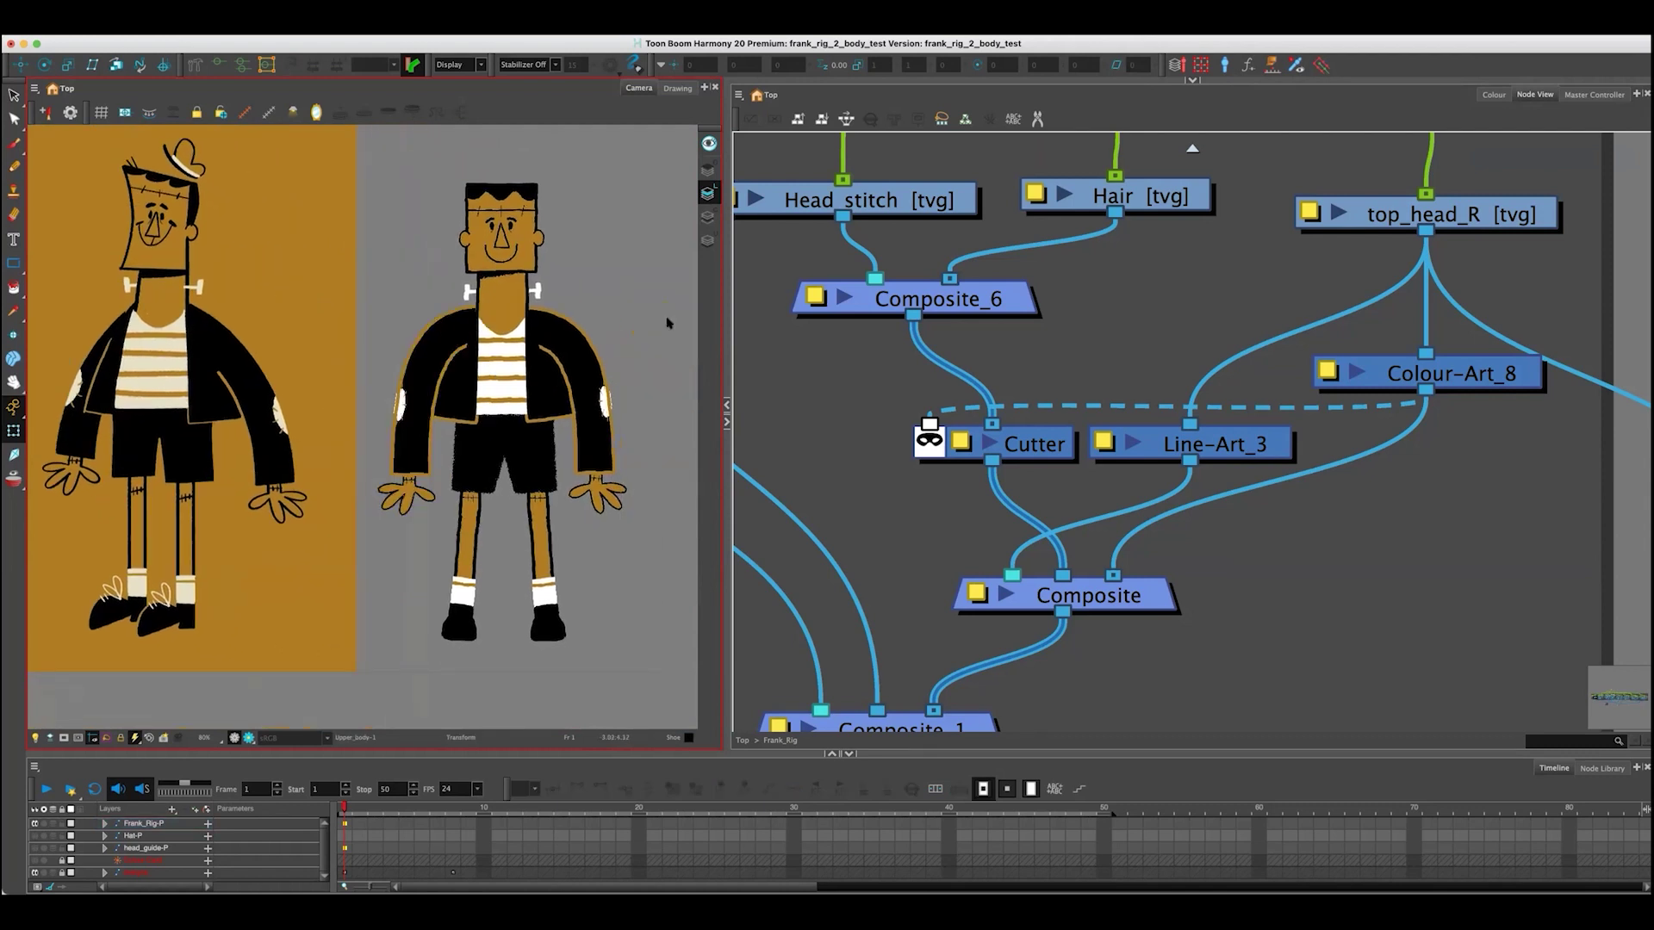
{"action": "left_click", "coordinate": [860, 362]}
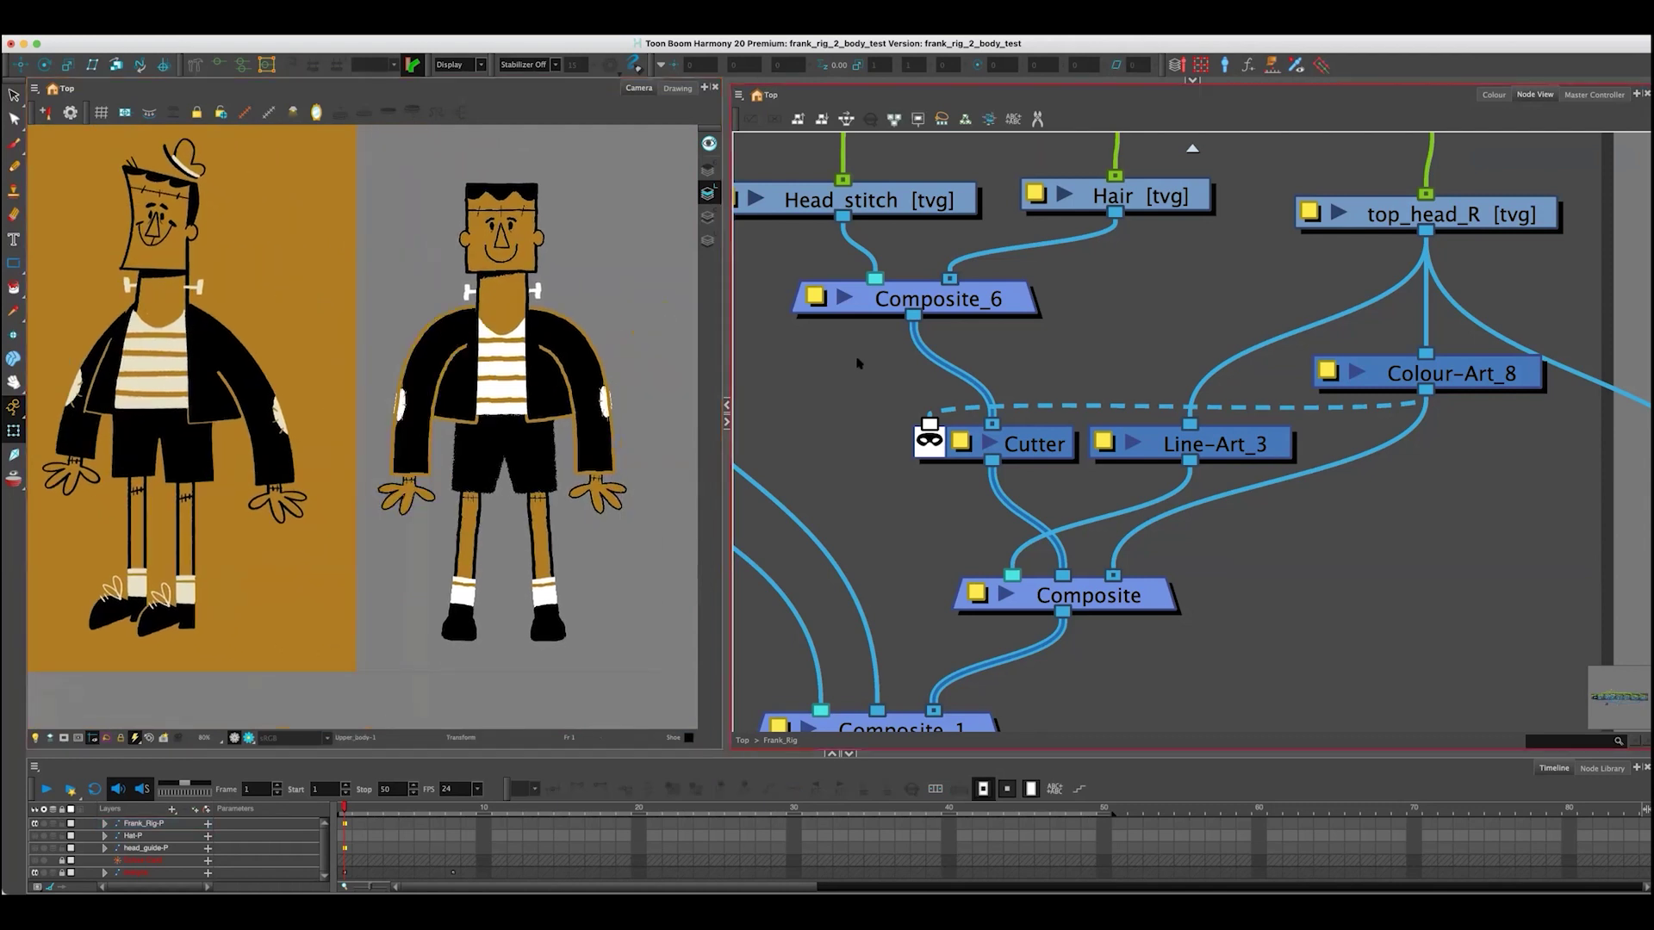
- Find the green Notes group in the node network and read the For_Composite note, then collapse it
{"action": "scroll", "coordinate": [855, 363], "scroll_direction": "down", "scroll_amount": 3}
{"action": "scroll", "coordinate": [854, 365], "scroll_direction": "down", "scroll_amount": 3}
{"action": "left_click_drag", "start_coordinate": [983, 361], "coordinate": [876, 384]}
{"action": "left_click_drag", "start_coordinate": [1103, 493], "coordinate": [900, 432]}
{"action": "scroll", "coordinate": [1204, 440], "scroll_direction": "right", "scroll_amount": 8}
{"action": "scroll", "coordinate": [1082, 484], "scroll_direction": "down", "scroll_amount": 5}
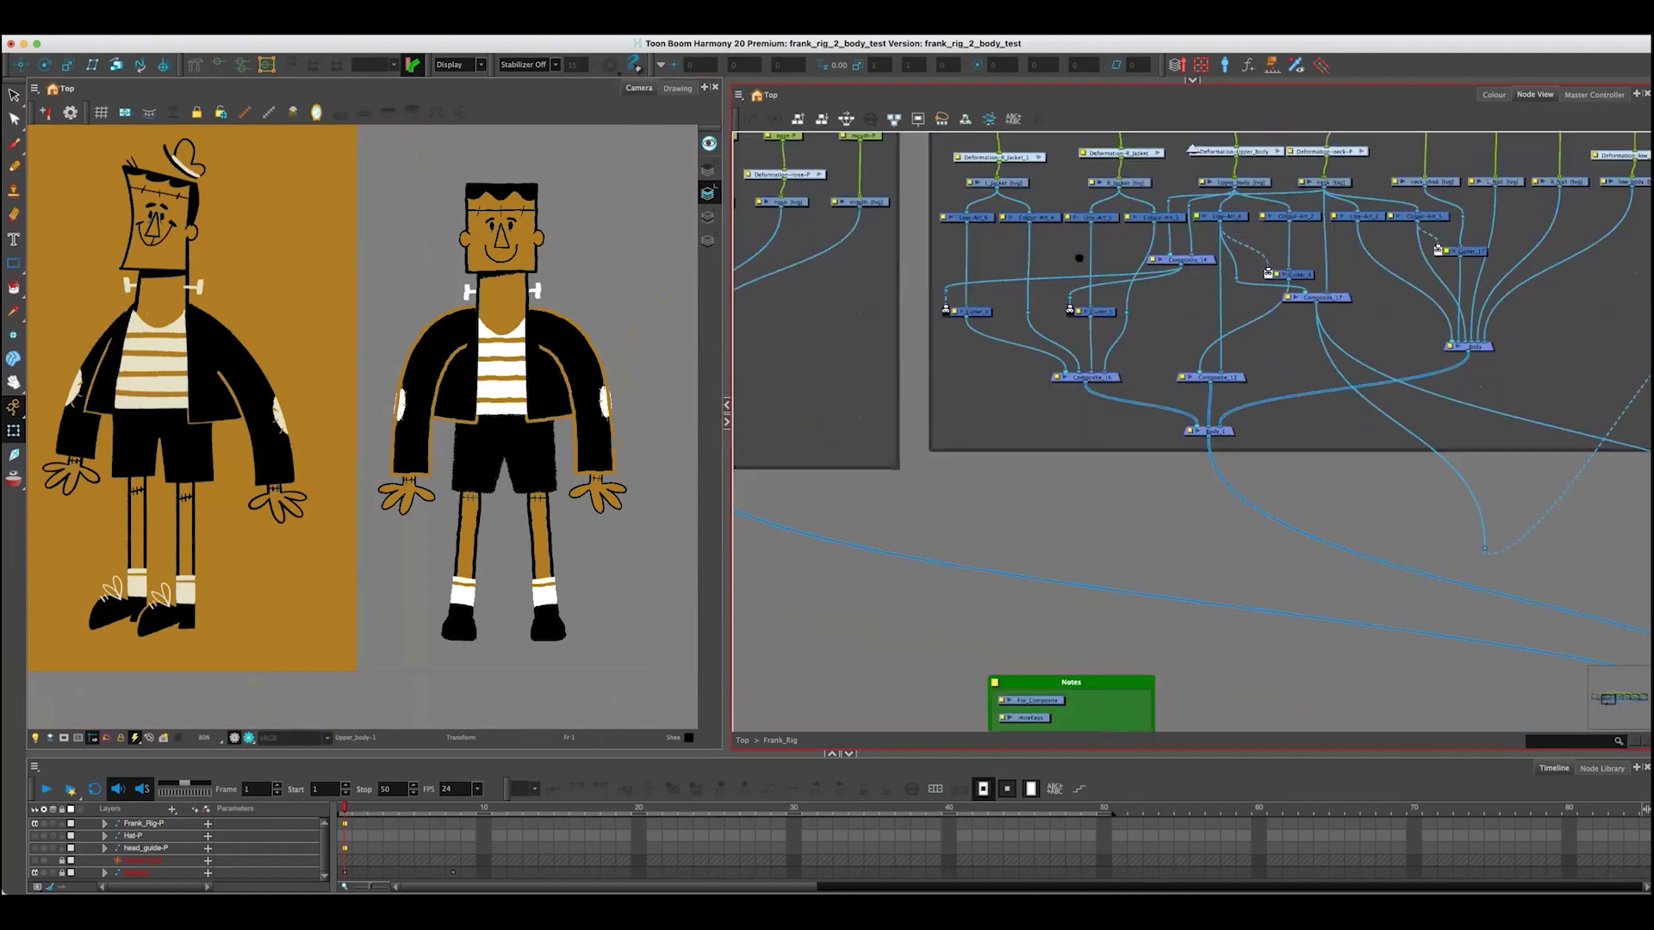
{"action": "scroll", "coordinate": [1048, 453], "scroll_direction": "up", "scroll_amount": 4}
{"action": "left_click", "coordinate": [912, 474]}
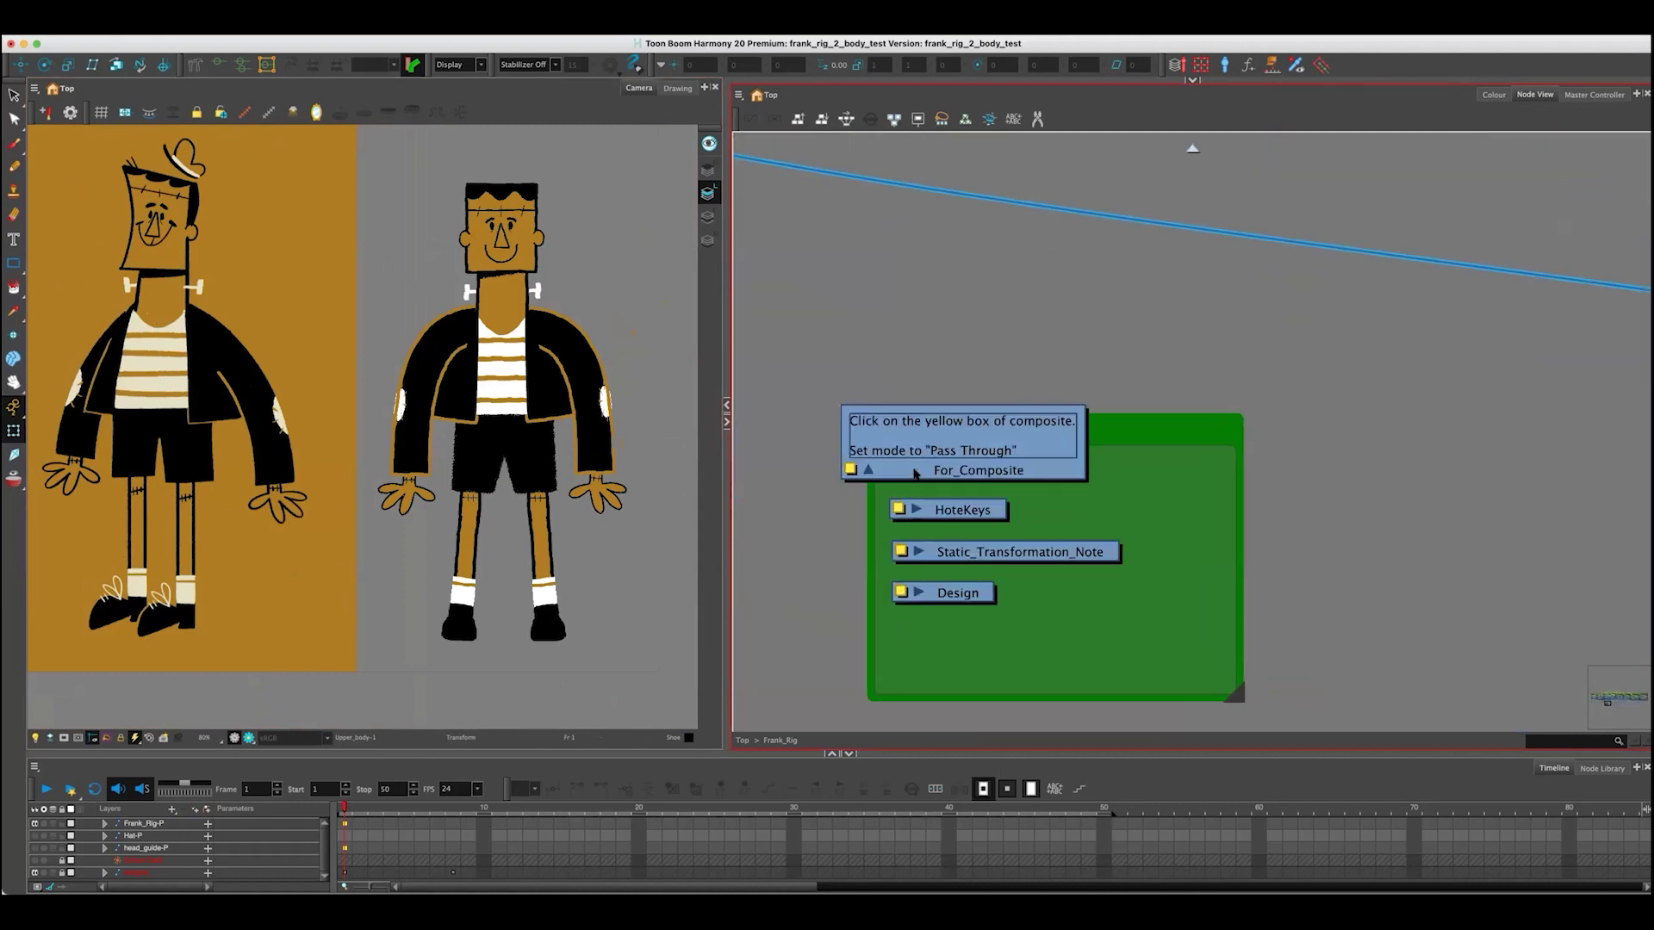
{"action": "left_click", "coordinate": [871, 470]}
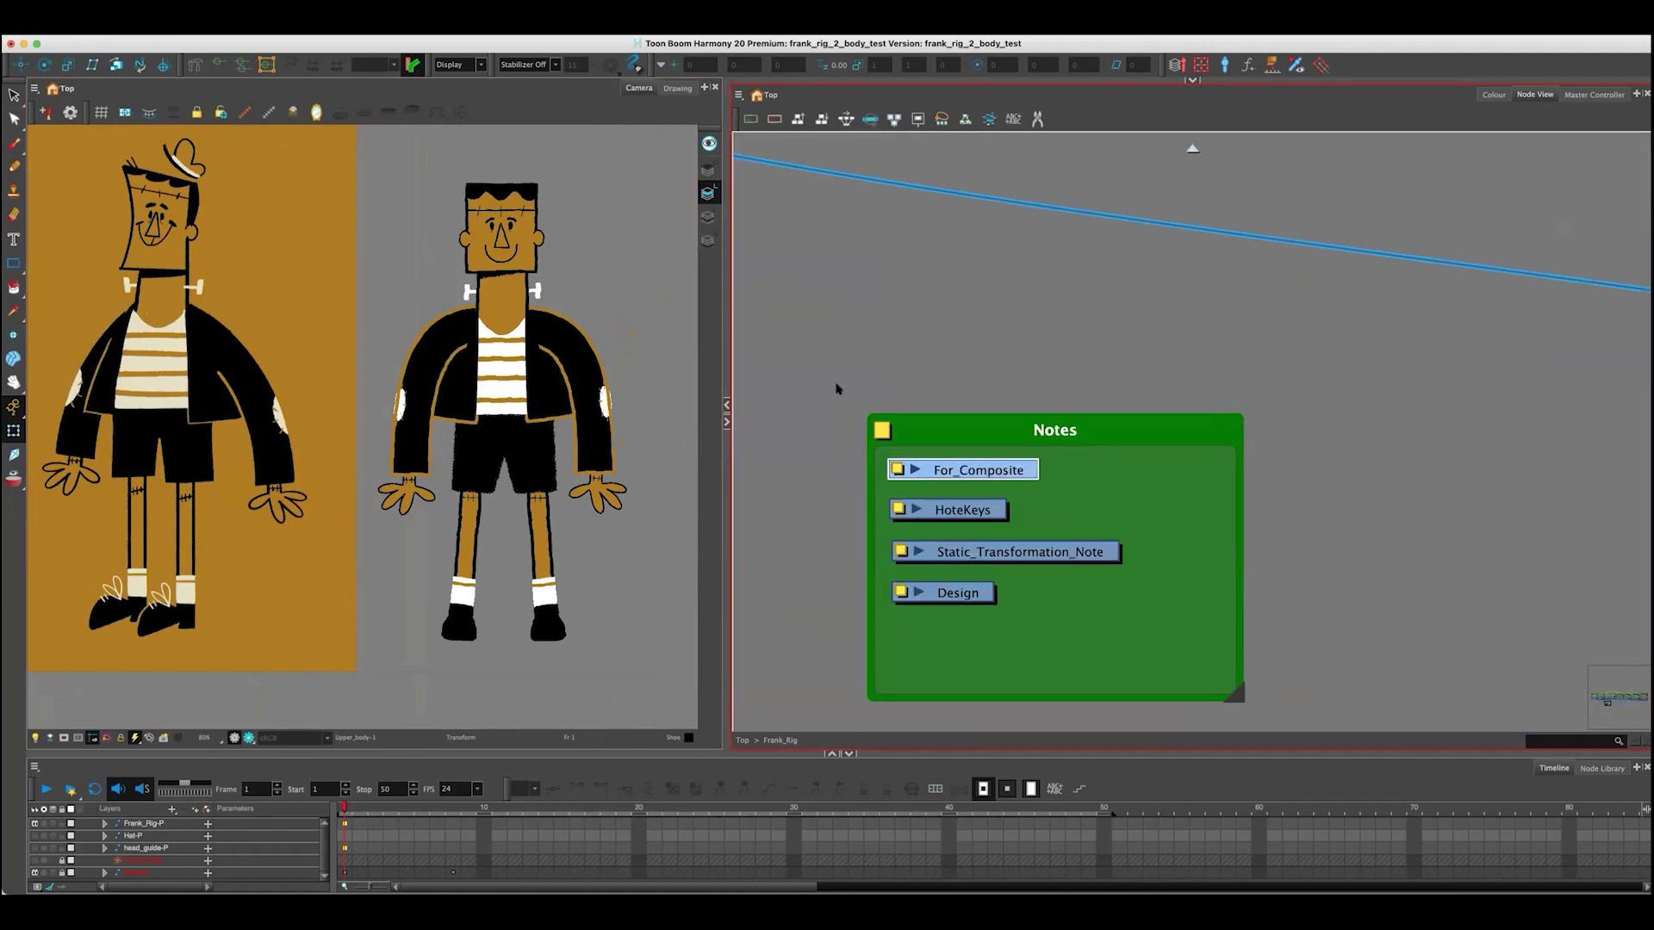
- Read the HoteKeys, Static_Transformation_Note and Design notes one by one, collapsing each after viewing
{"action": "left_click", "coordinate": [916, 511]}
{"action": "left_click", "coordinate": [818, 515]}
{"action": "left_click", "coordinate": [918, 552]}
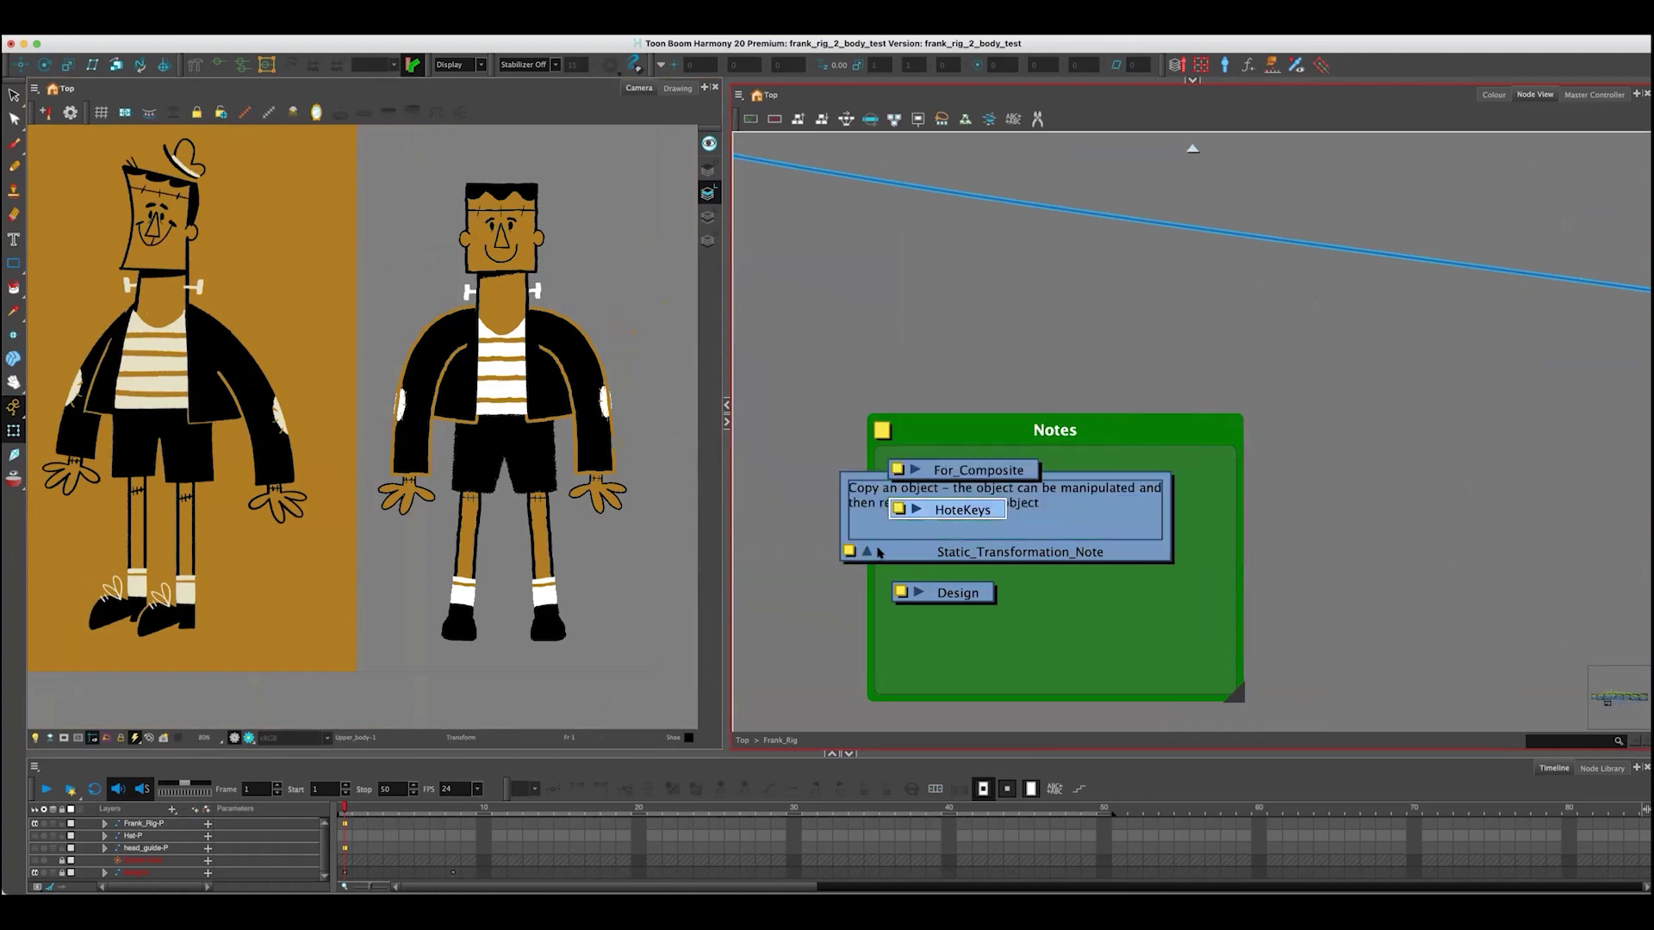
{"action": "left_click", "coordinate": [867, 553]}
{"action": "left_click", "coordinate": [919, 593]}
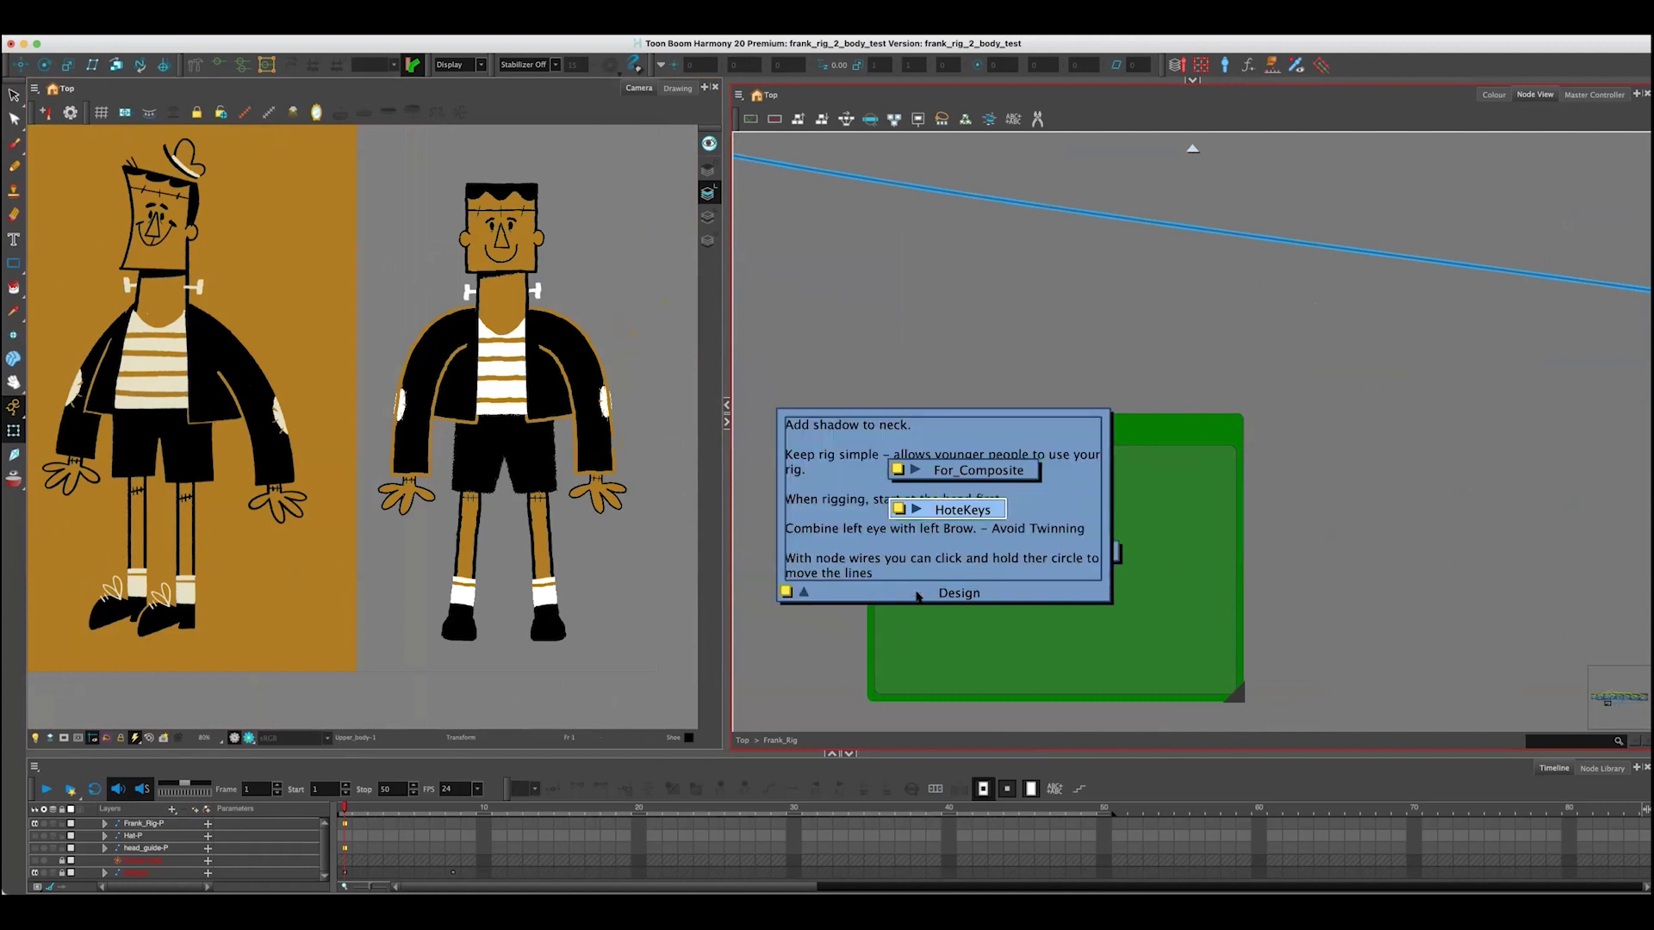
{"action": "left_click", "coordinate": [805, 592]}
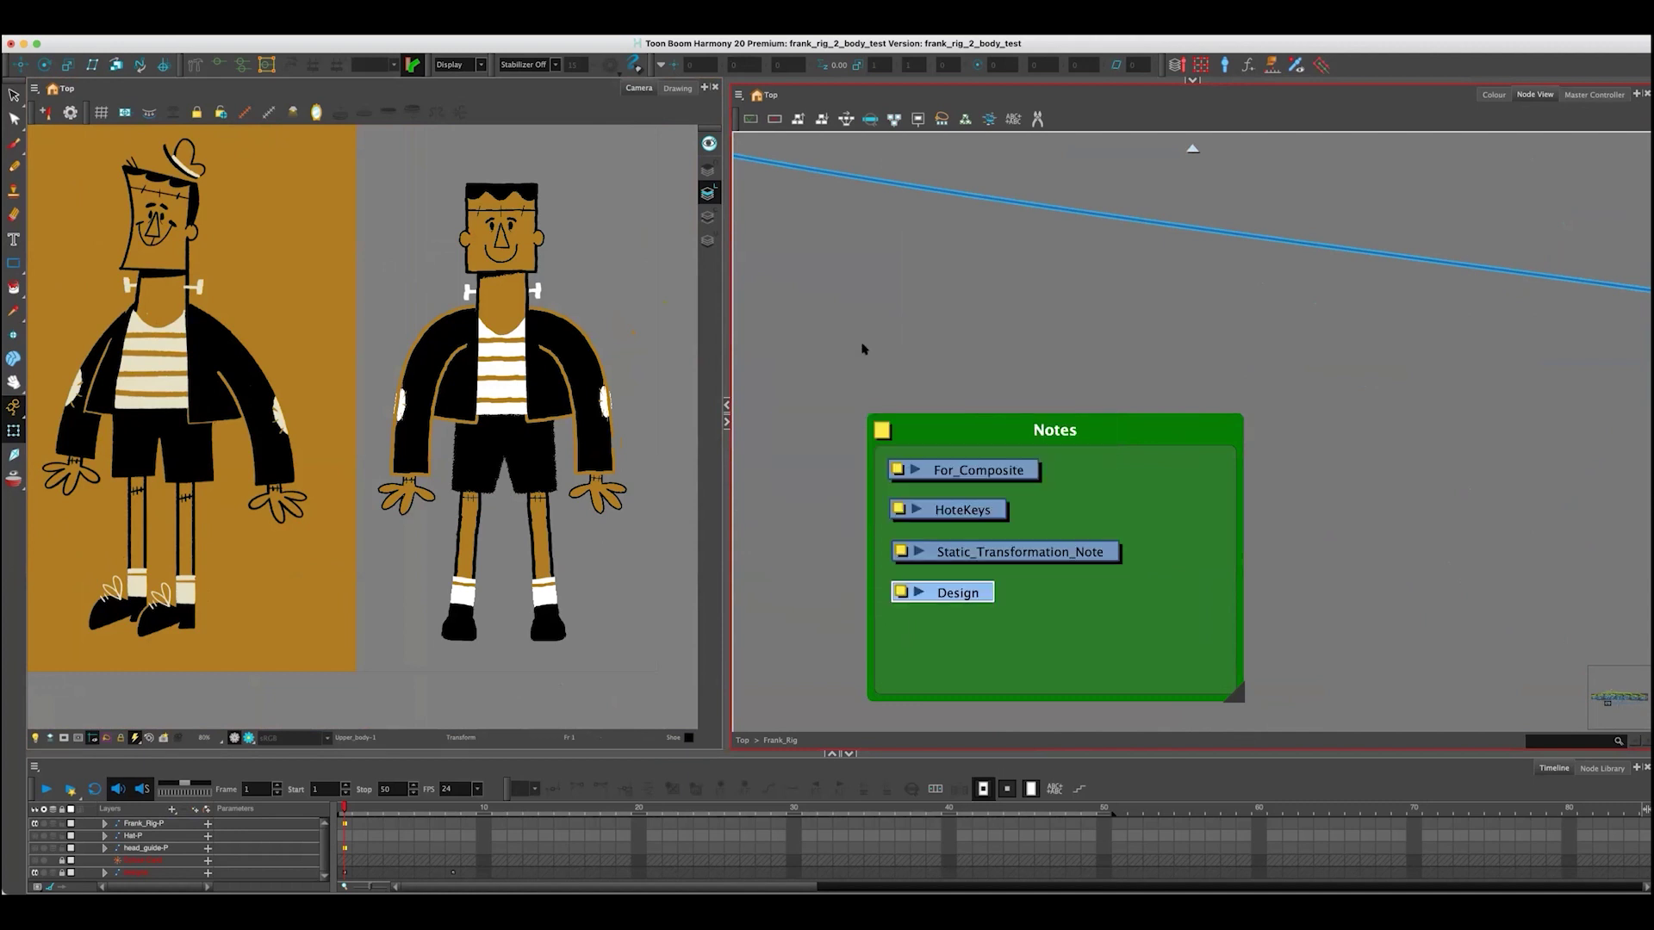
- Look over the rig's body, arm, leg, face and head node groups and examine the striped shirt up close
{"action": "scroll", "coordinate": [896, 318], "scroll_direction": "down", "scroll_amount": 10}
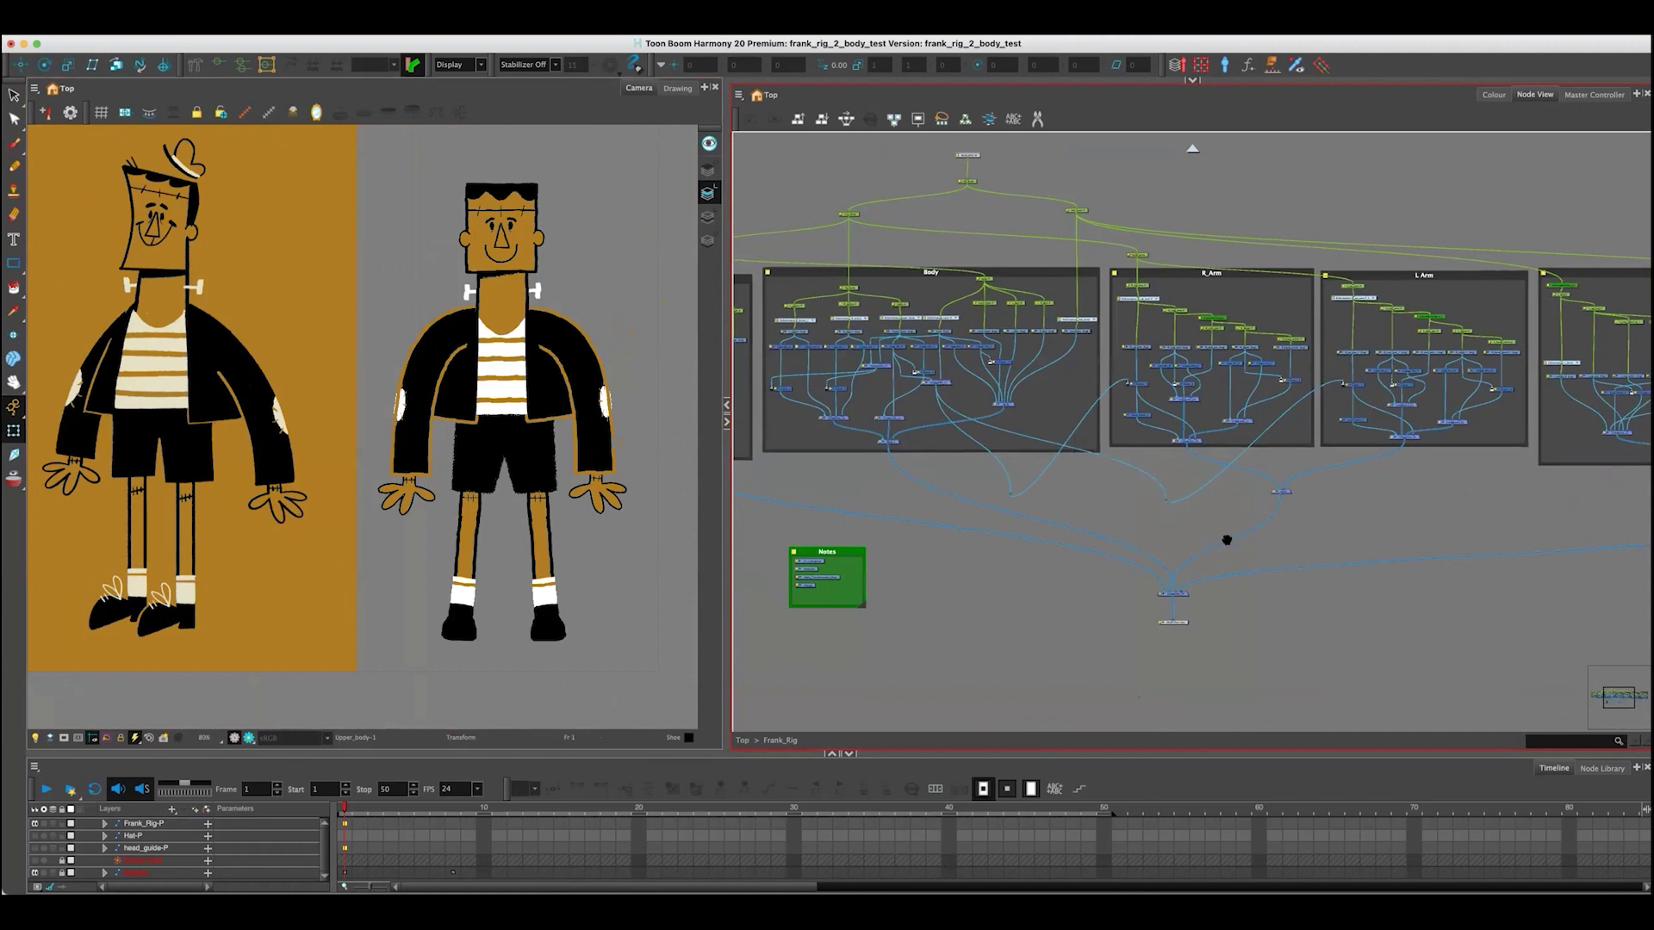
{"action": "scroll", "coordinate": [1154, 539], "scroll_direction": "right", "scroll_amount": 3}
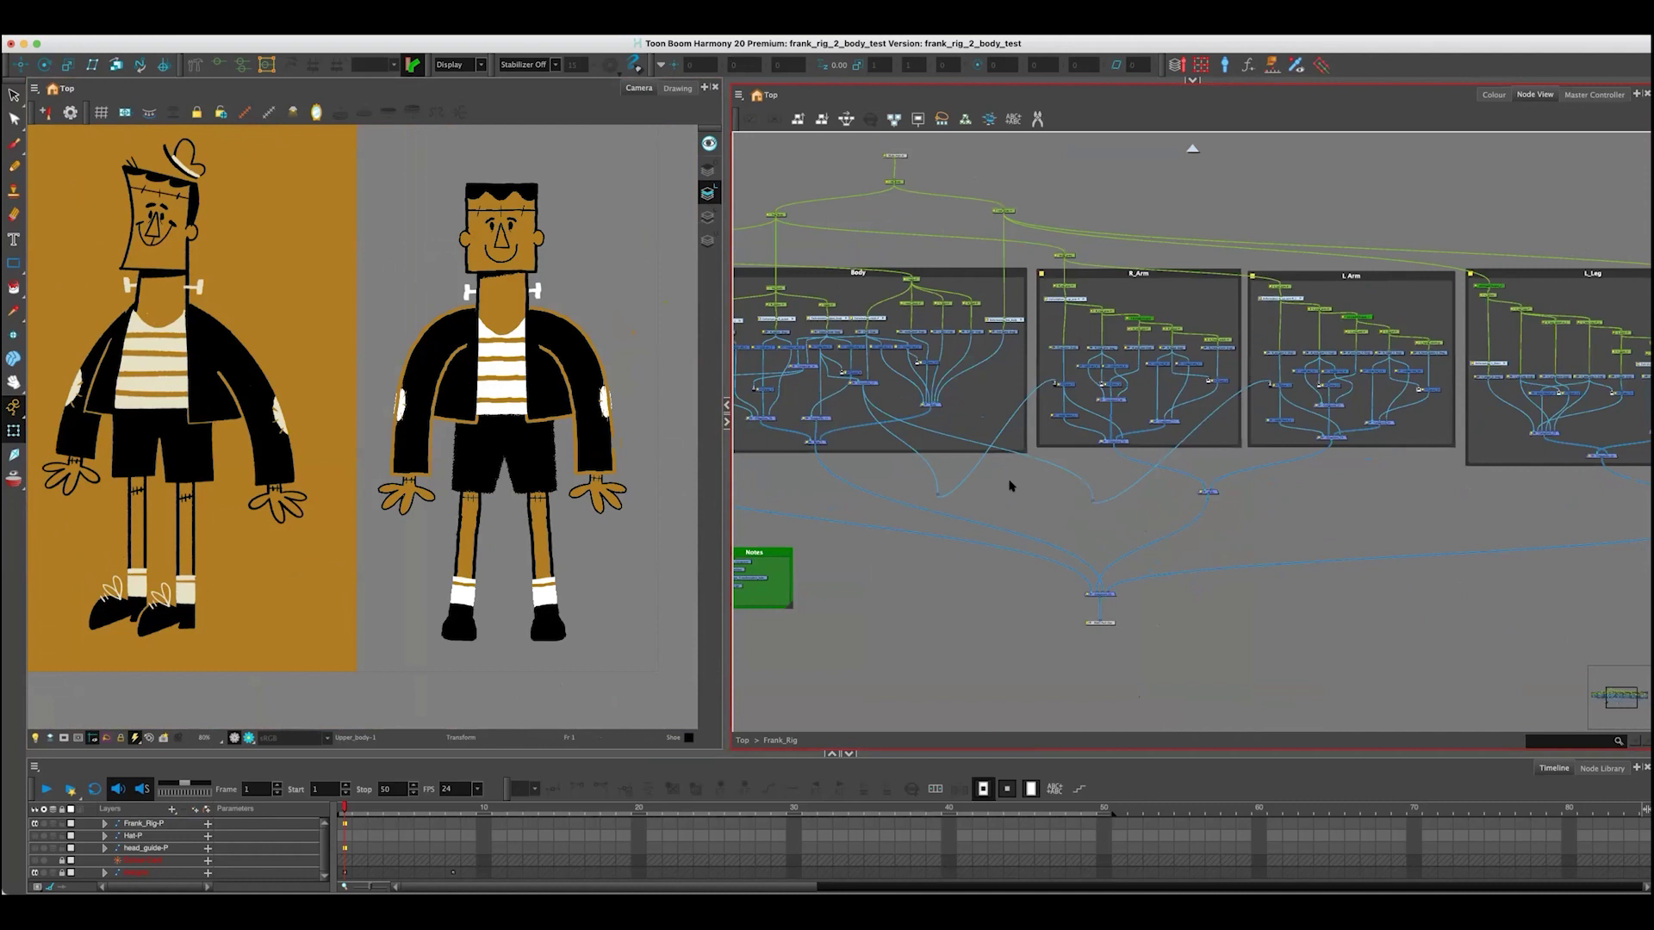
{"action": "scroll", "coordinate": [1236, 480], "scroll_direction": "right", "scroll_amount": 10}
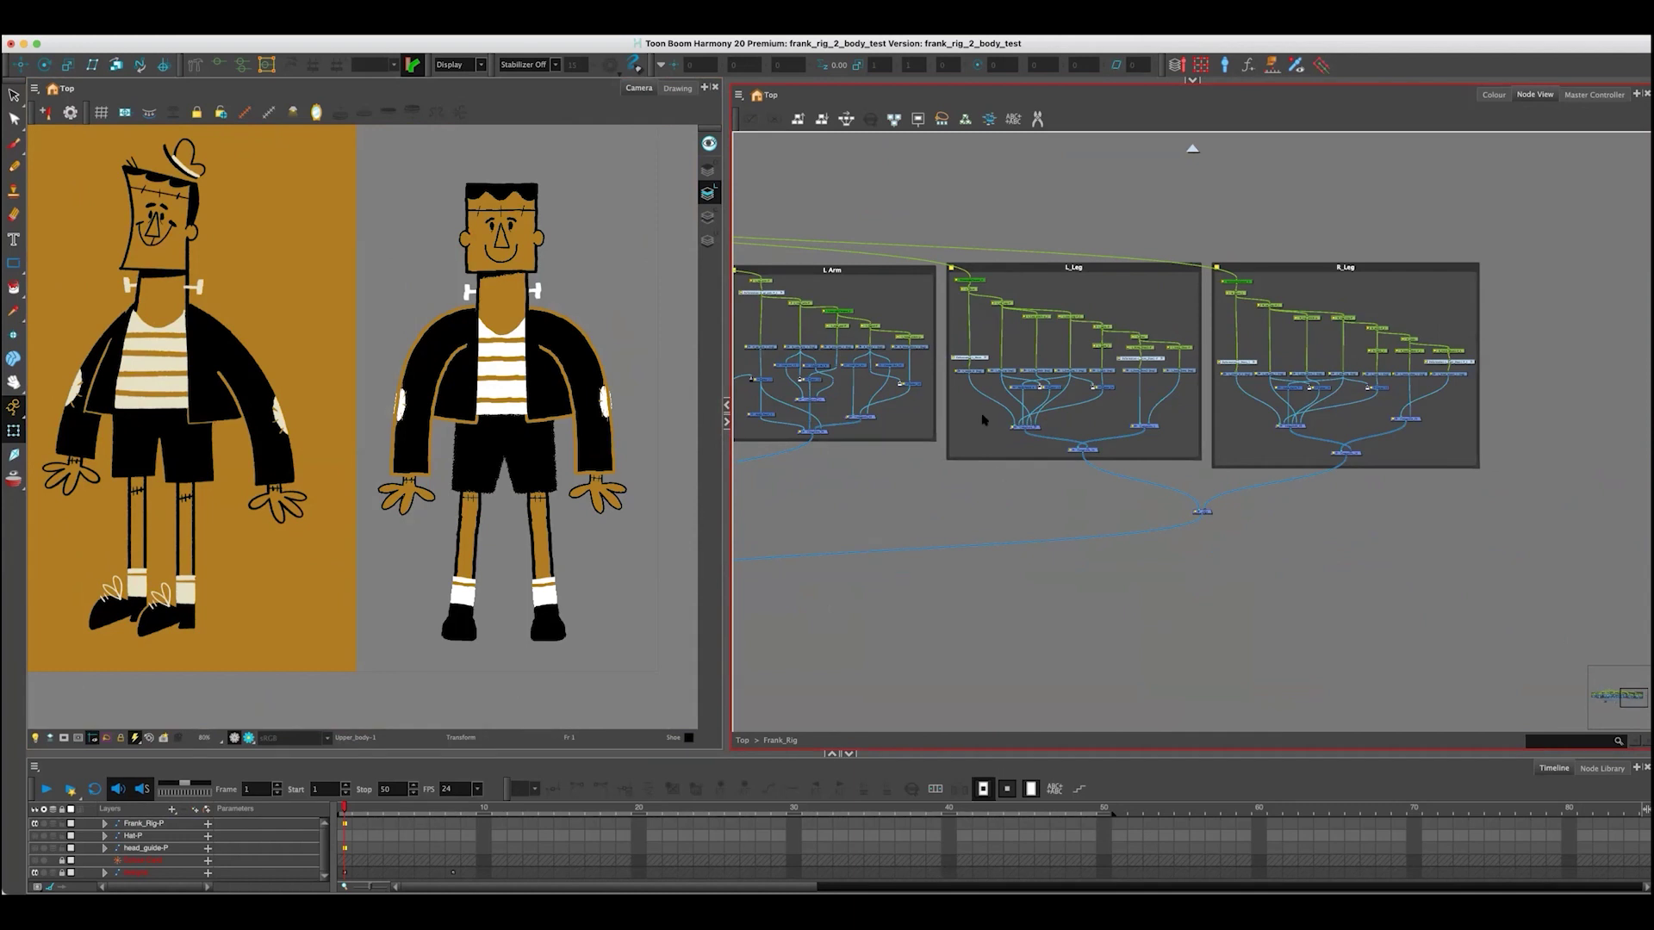
{"action": "scroll", "coordinate": [1042, 550], "scroll_direction": "left", "scroll_amount": 12}
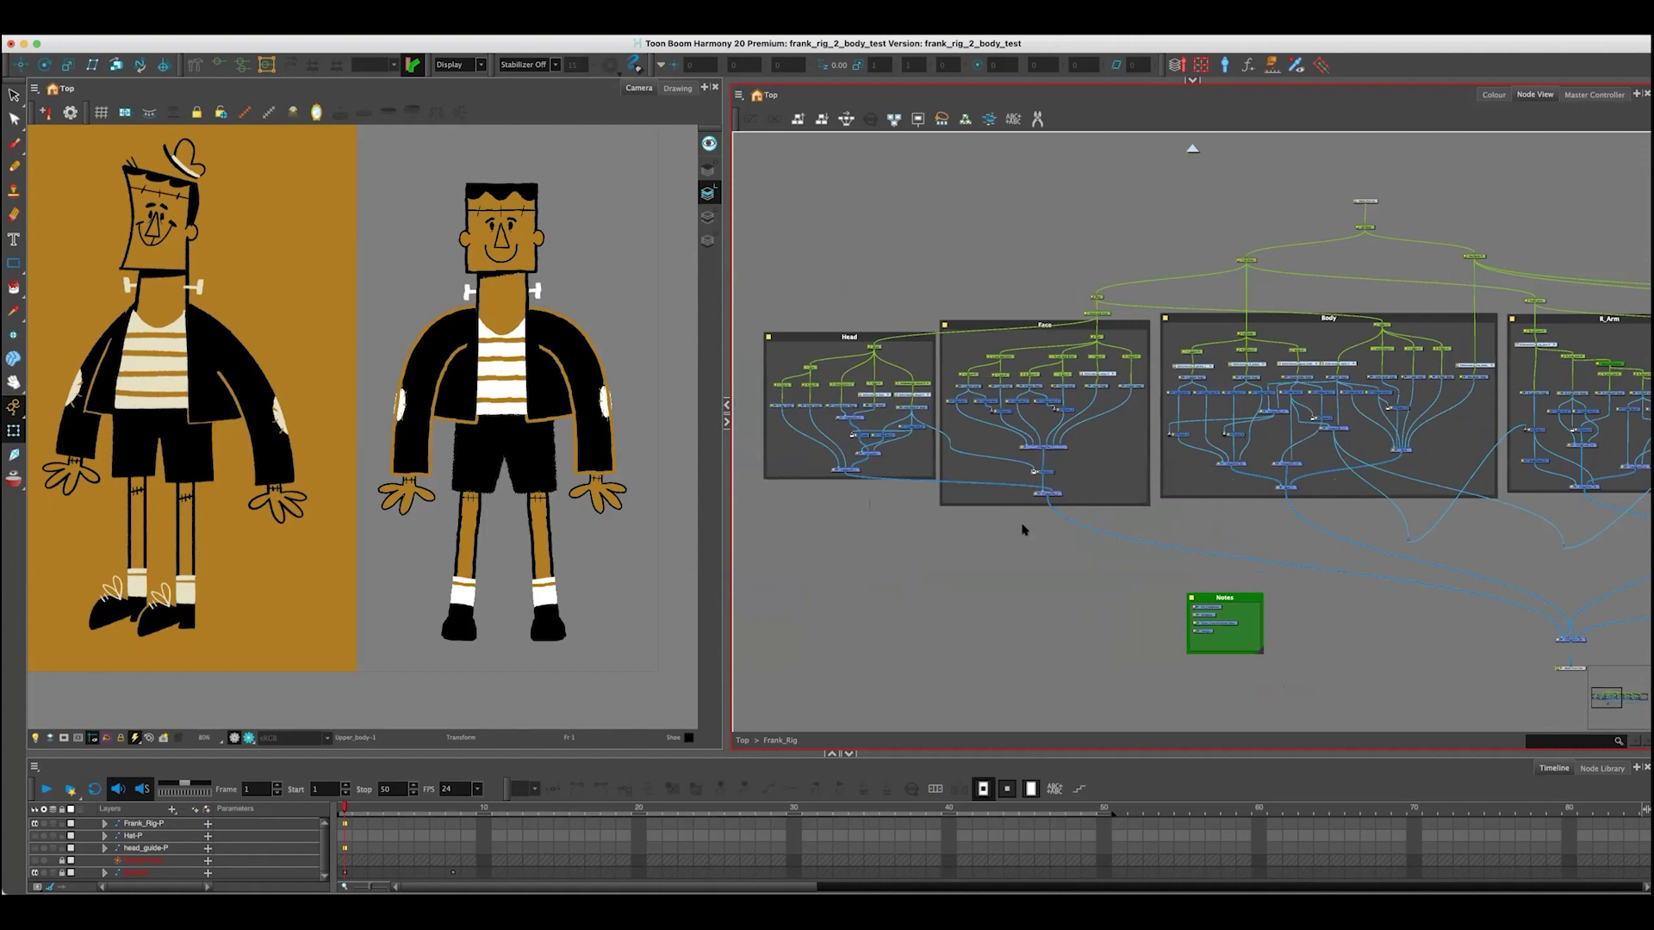
{"action": "scroll", "coordinate": [568, 327], "scroll_direction": "up", "scroll_amount": 1}
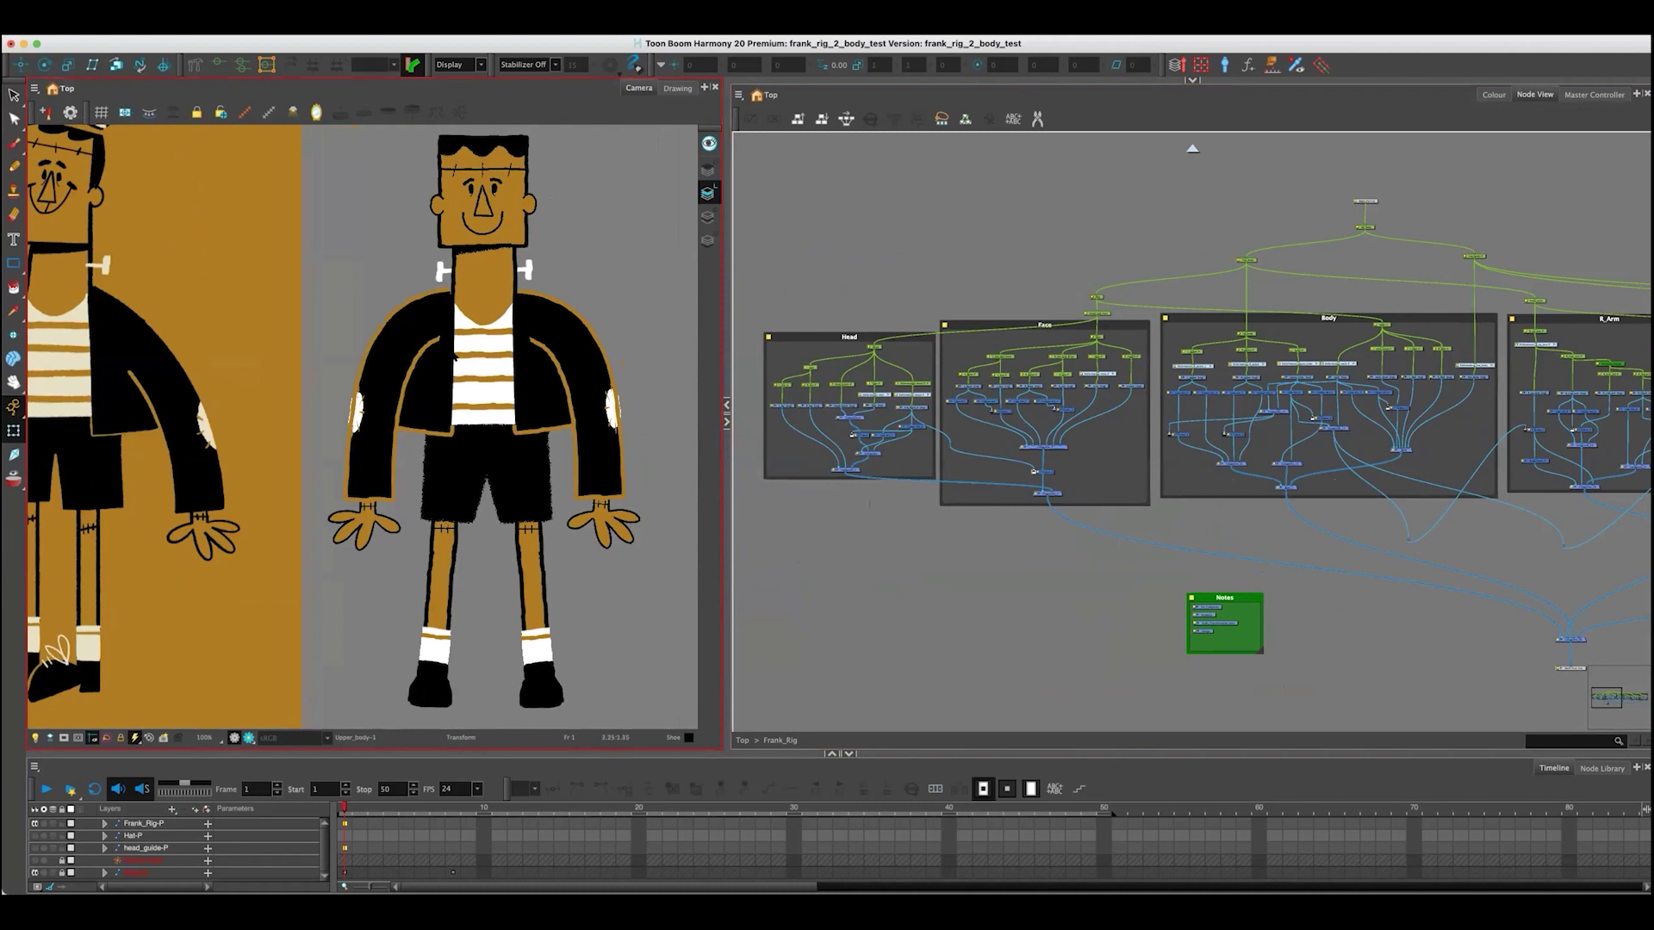
{"action": "left_click", "coordinate": [470, 345]}
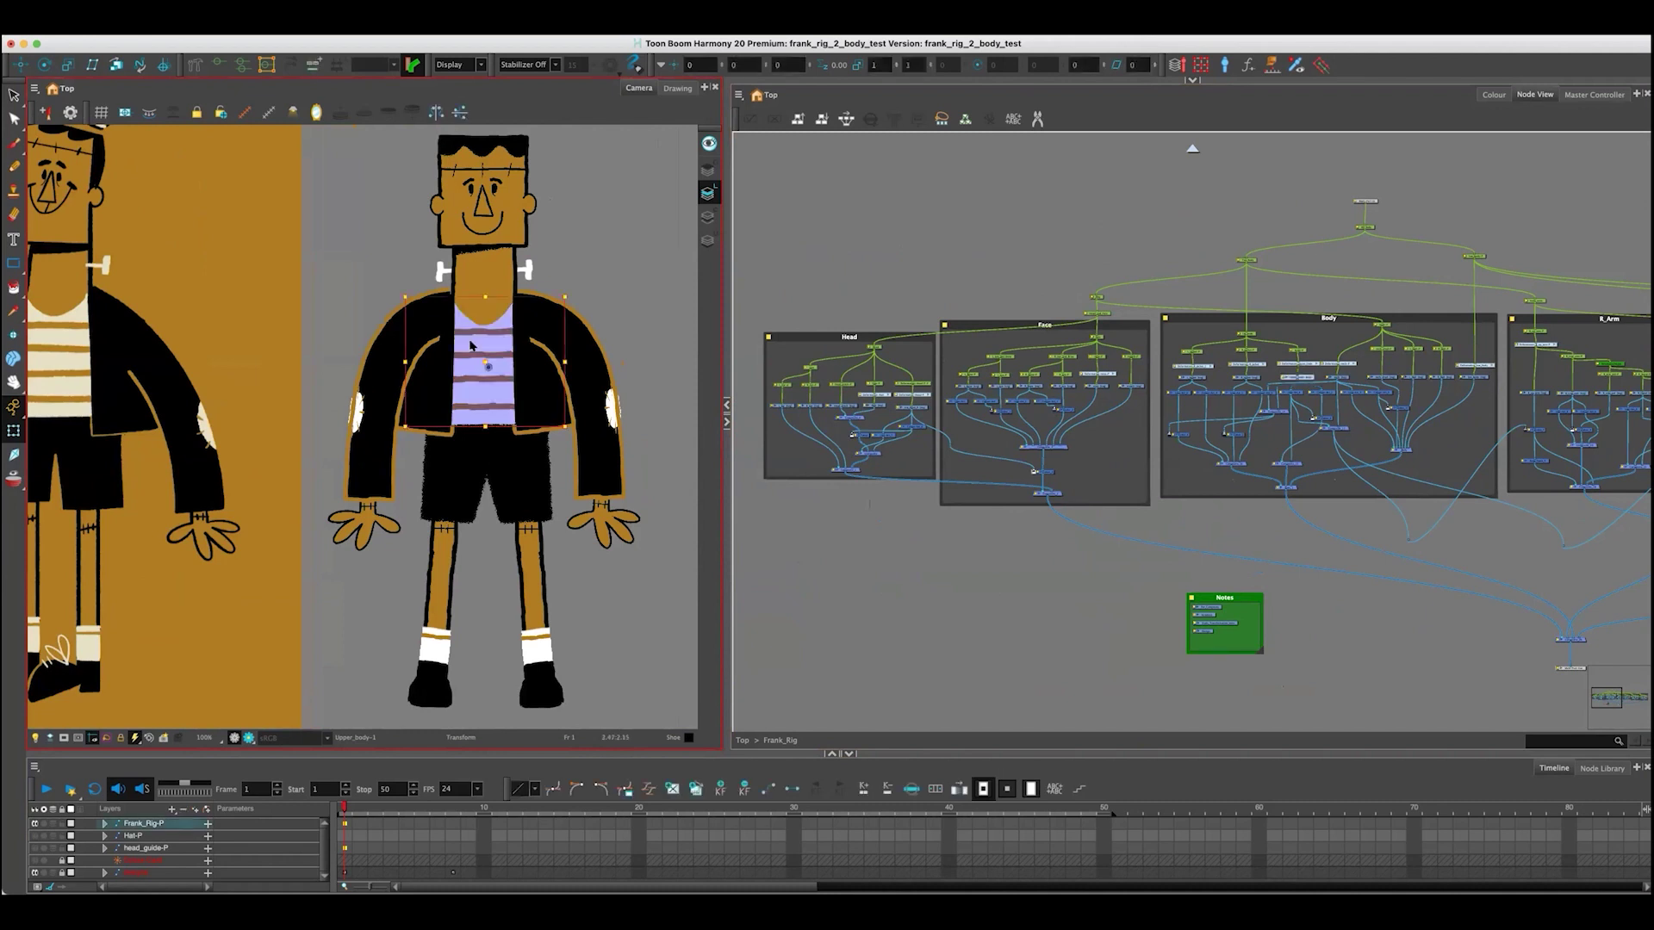
{"action": "left_click", "coordinate": [845, 292]}
{"action": "scroll", "coordinate": [571, 337], "scroll_direction": "up", "scroll_amount": 5}
{"action": "scroll", "coordinate": [549, 324], "scroll_direction": "up", "scroll_amount": 2}
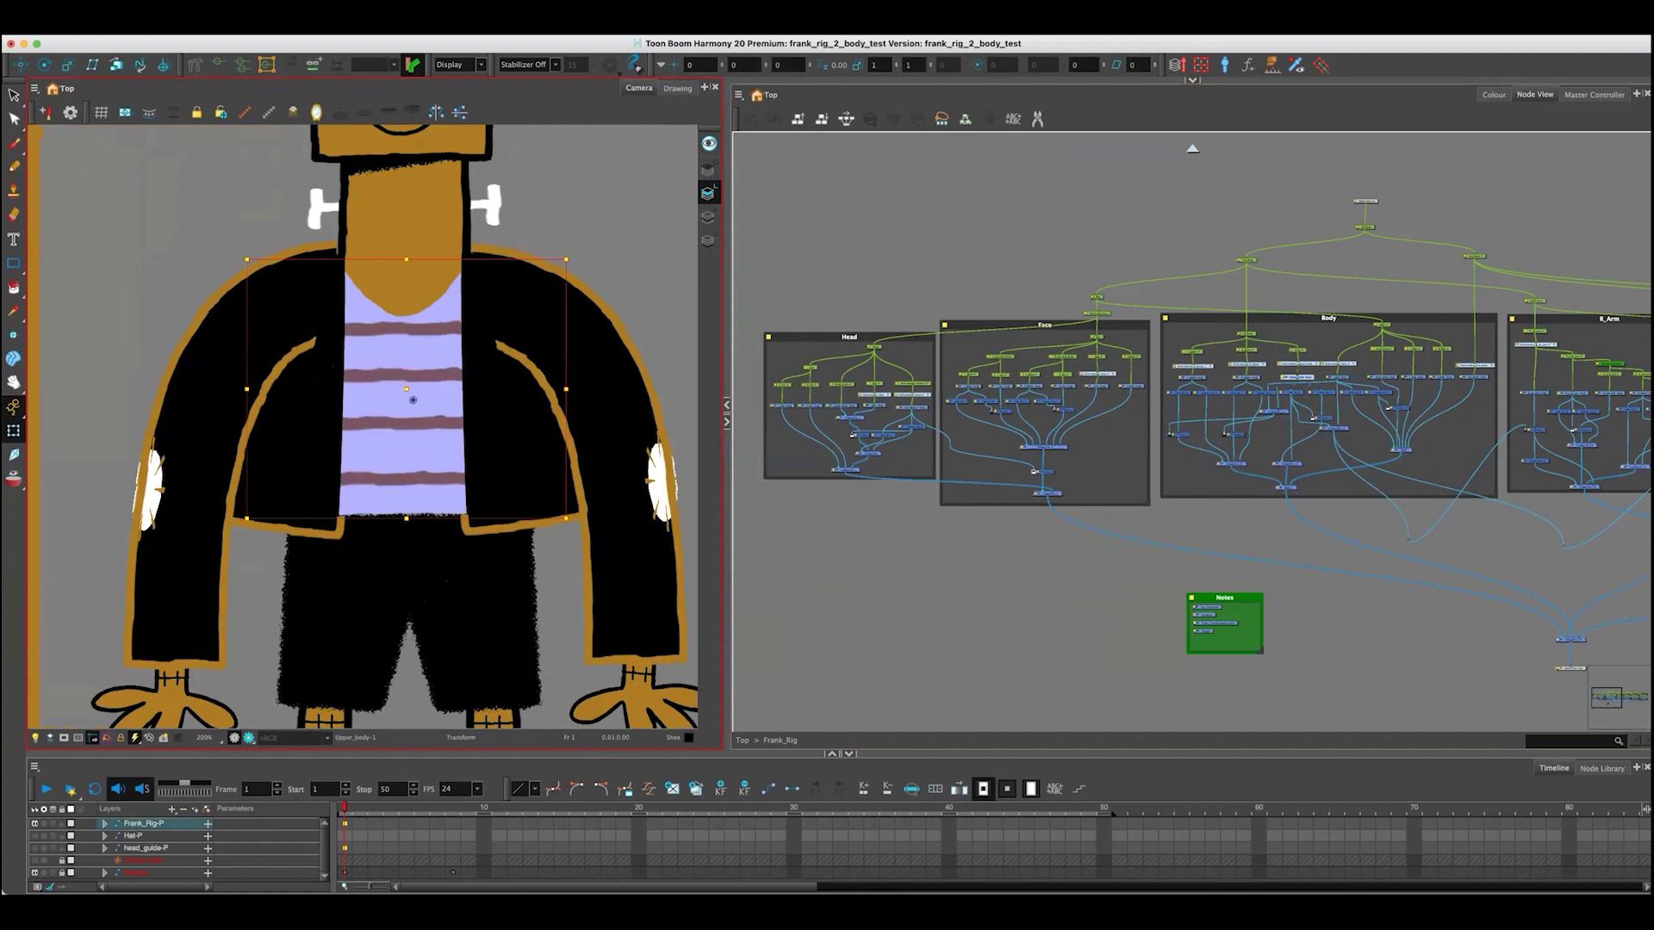
{"action": "left_click_drag", "start_coordinate": [445, 365], "coordinate": [423, 354]}
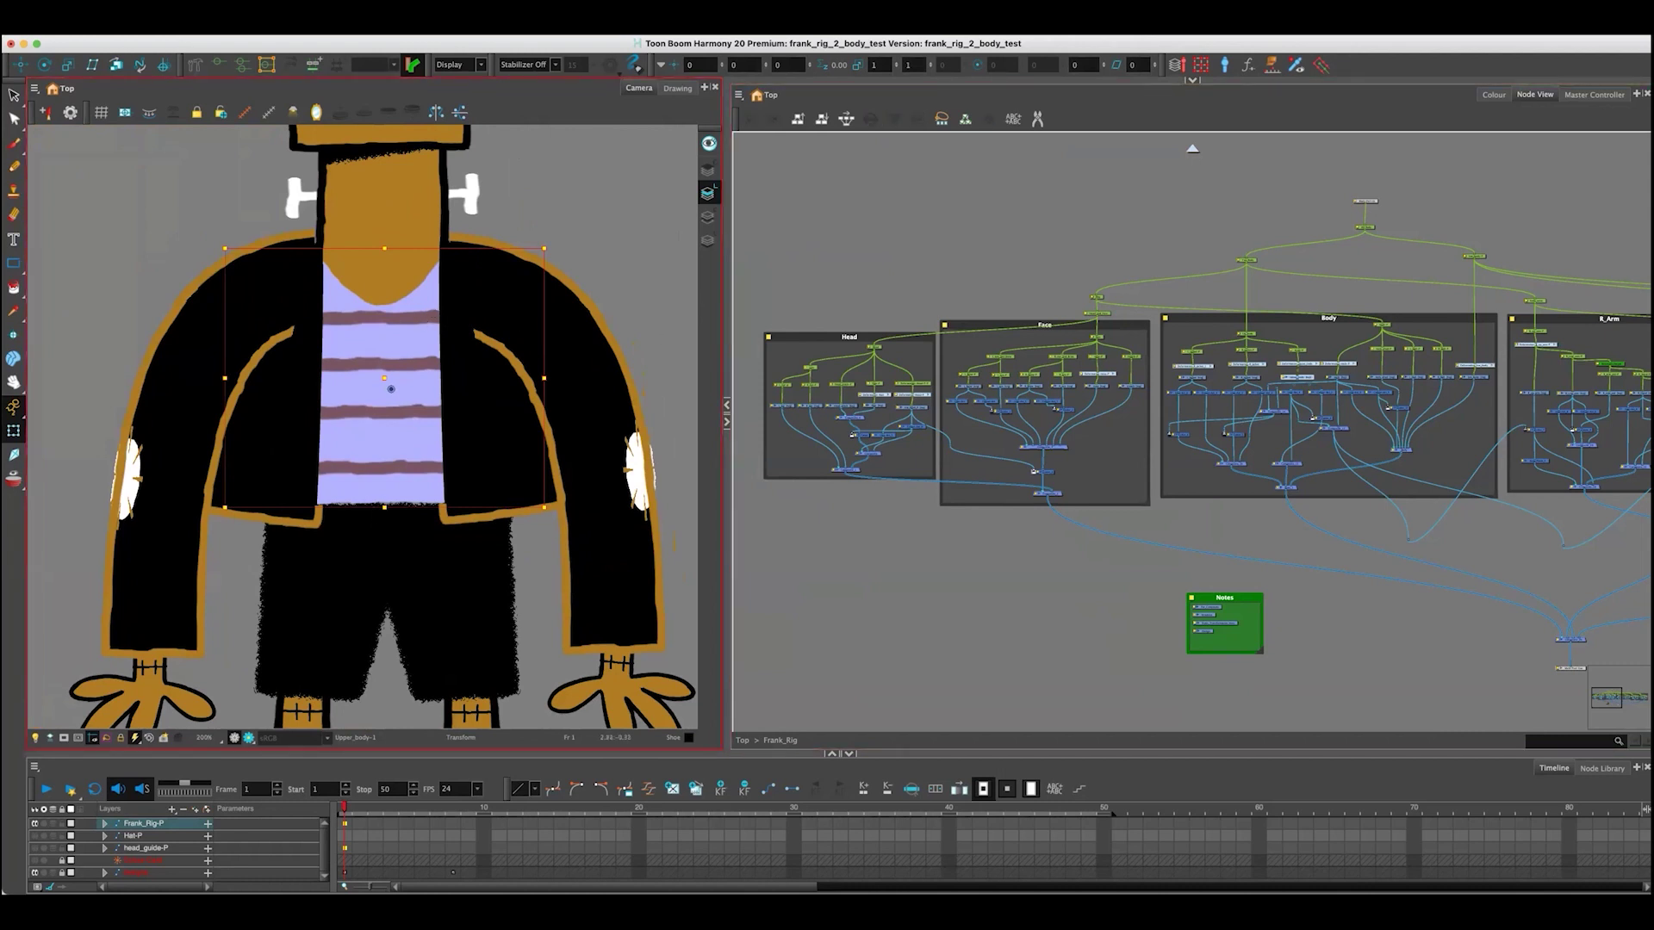
- Locate the shirt's Upper_body drawing and its Deformation-Upper_body group in the Body group, and clear the selection
{"action": "left_click_drag", "start_coordinate": [1349, 360], "coordinate": [1243, 423]}
{"action": "scroll", "coordinate": [1261, 430], "scroll_direction": "up", "scroll_amount": 2}
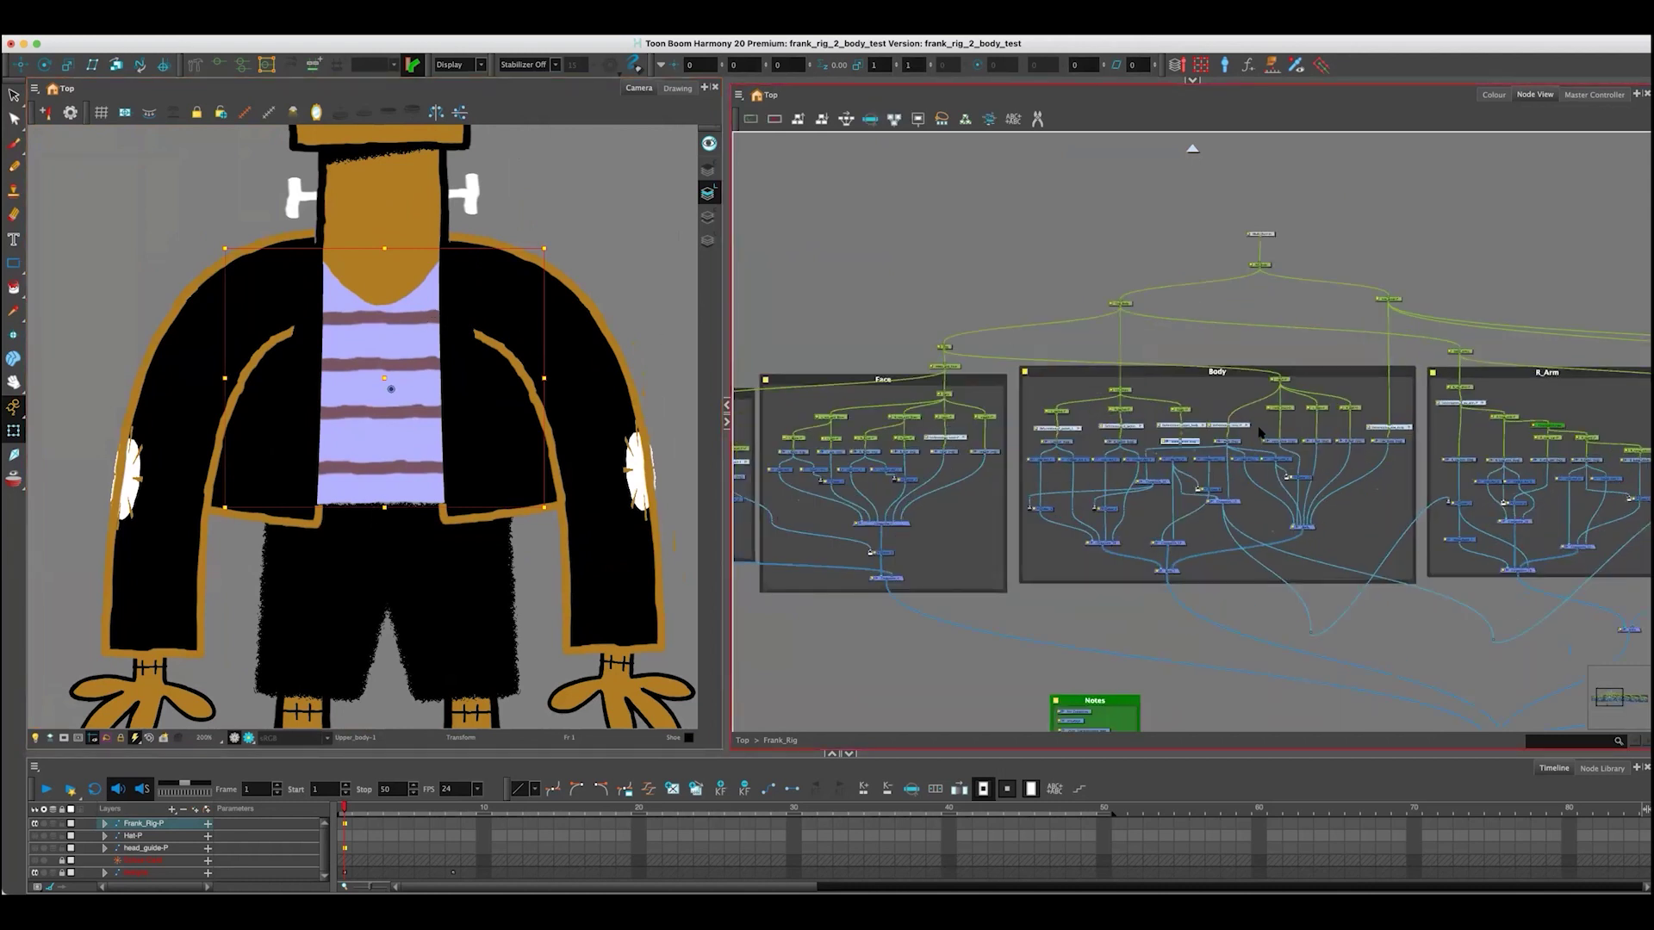
{"action": "scroll", "coordinate": [1259, 431], "scroll_direction": "up", "scroll_amount": 4}
{"action": "scroll", "coordinate": [1017, 483], "scroll_direction": "up", "scroll_amount": 1}
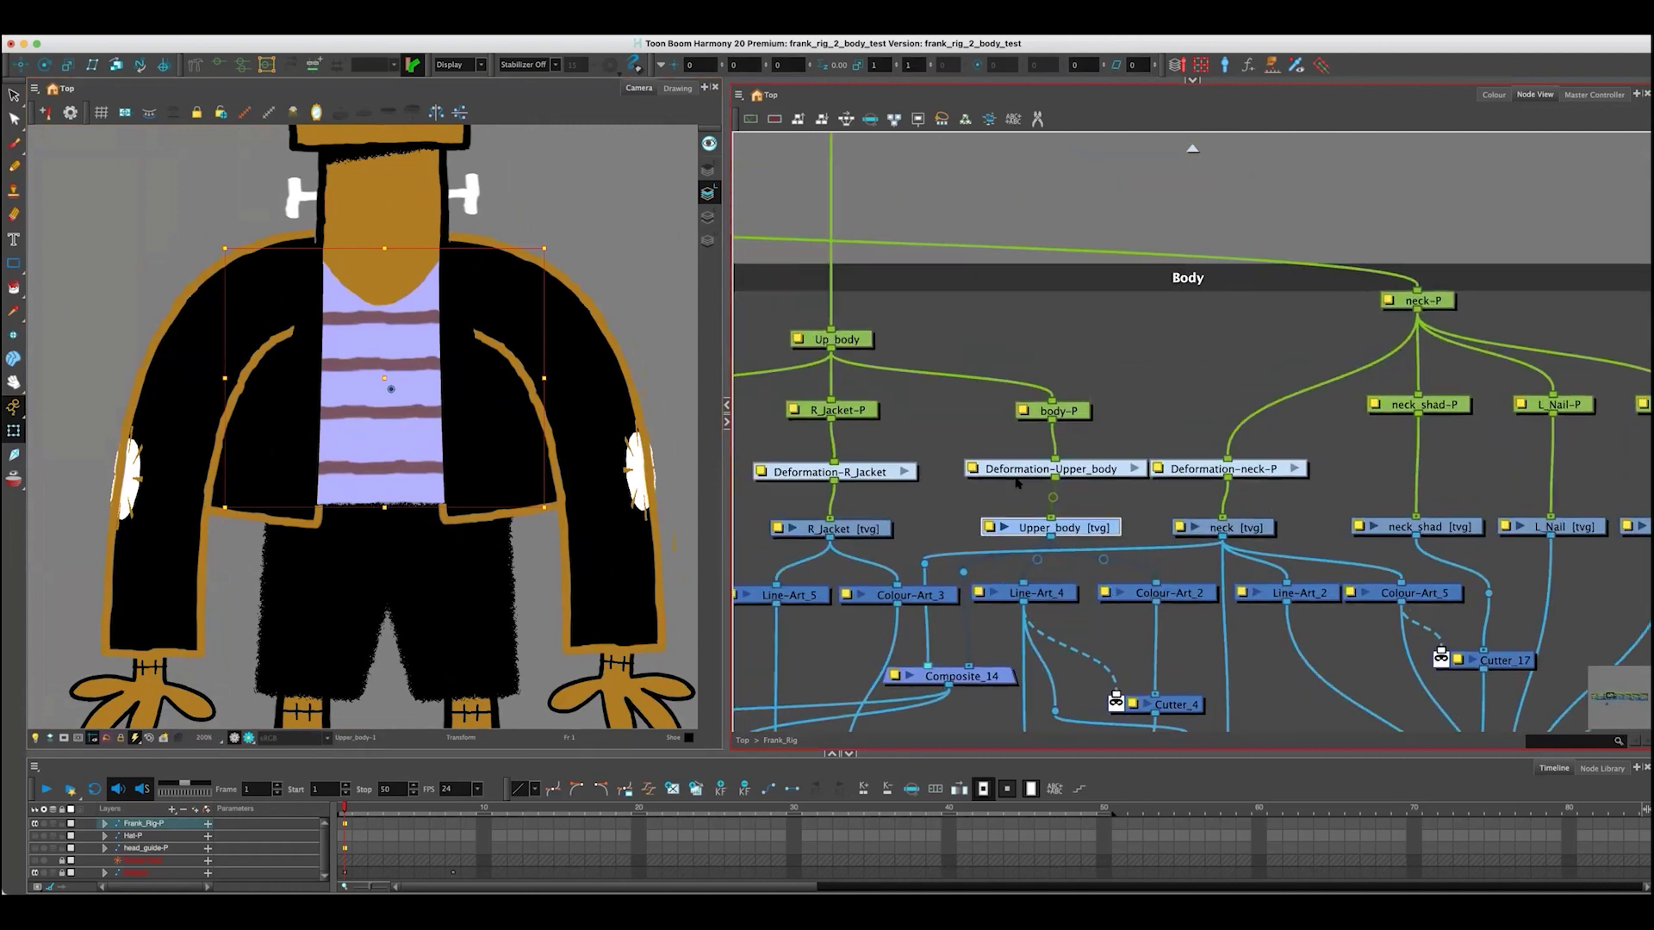
{"action": "left_click_drag", "start_coordinate": [1013, 468], "coordinate": [1009, 468]}
{"action": "left_click", "coordinate": [955, 217]}
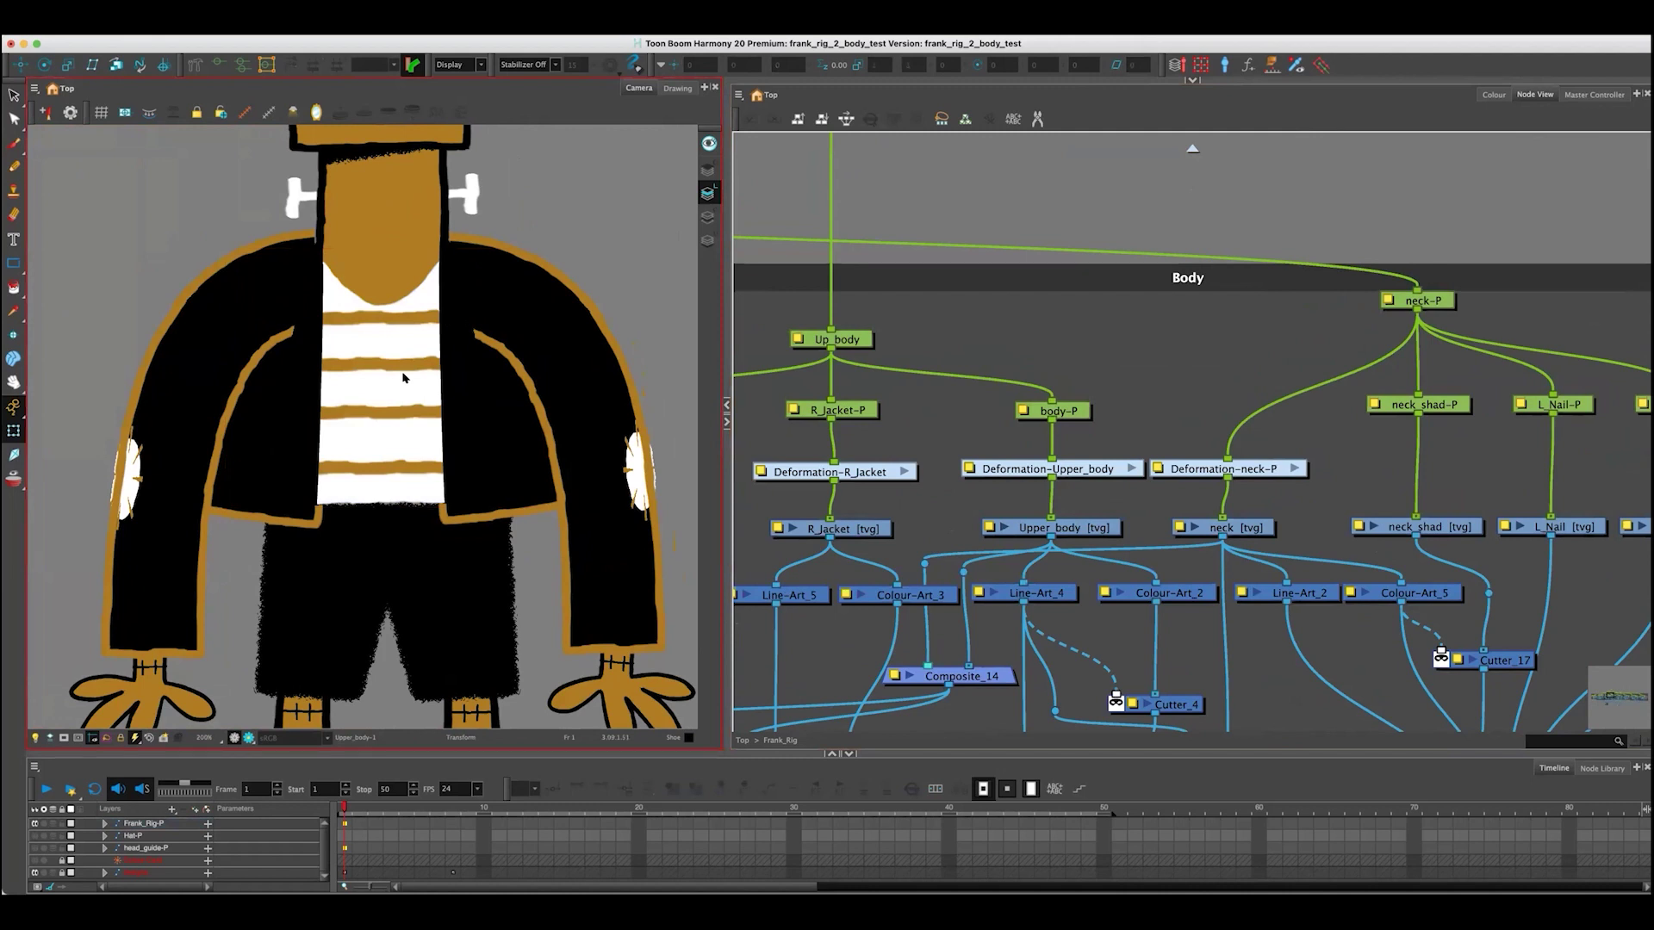
- Test the striped shirt's deformer by pulling its neckline point and its centre point, undoing the neckline change
{"action": "left_click", "coordinate": [395, 386]}
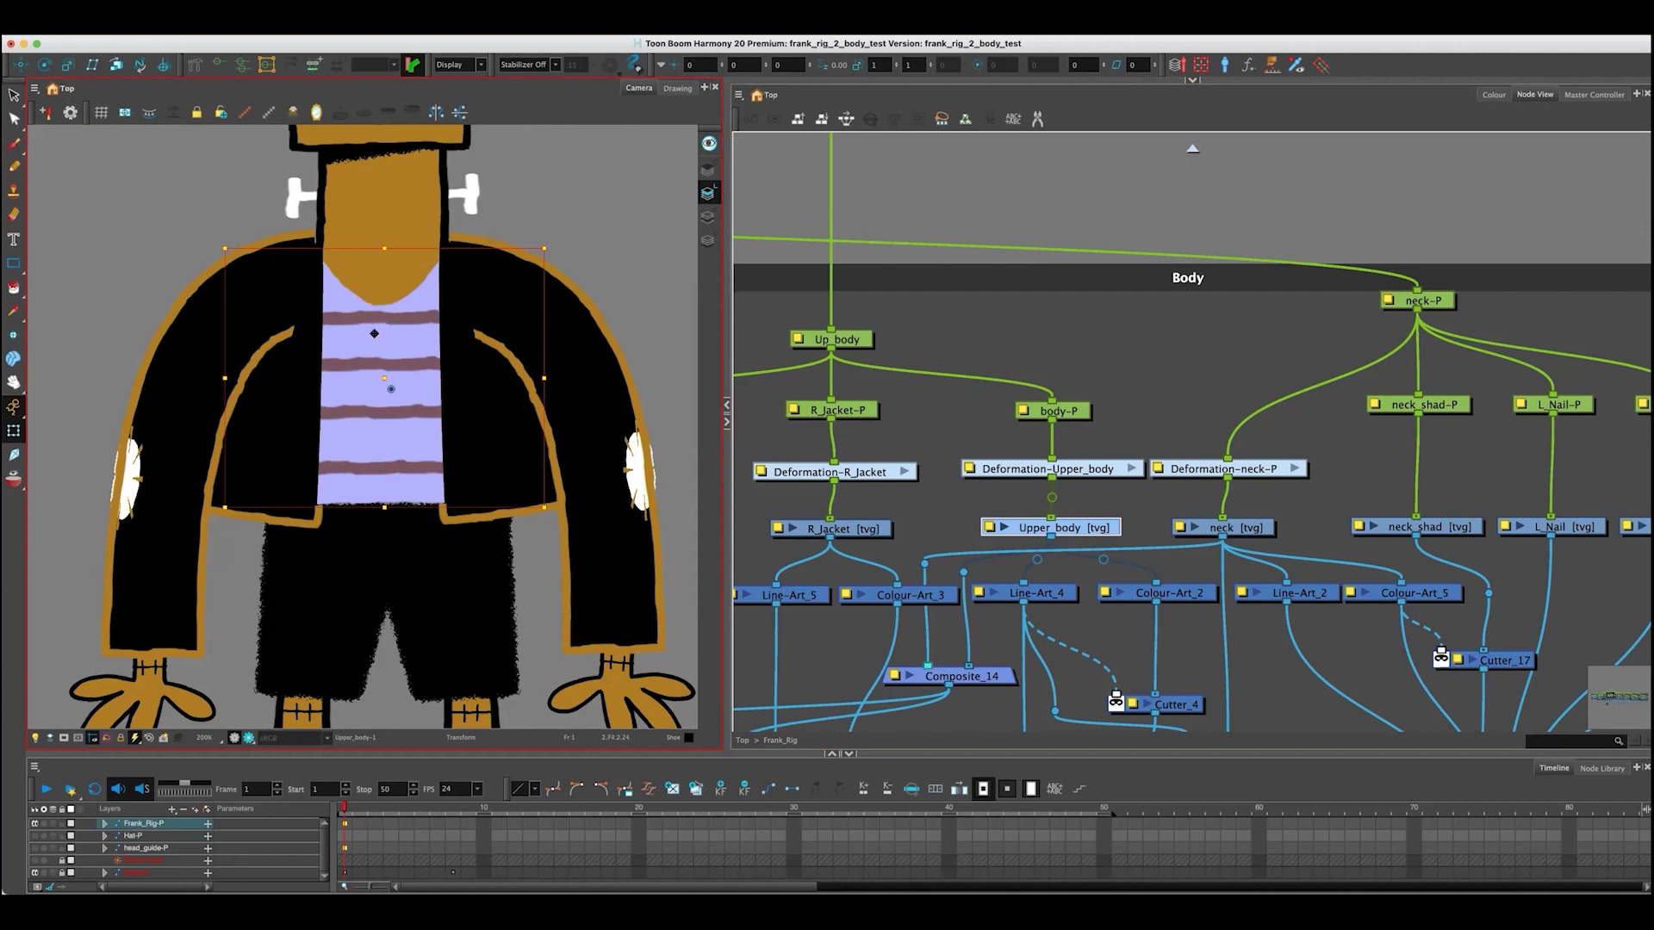
{"action": "left_click", "coordinate": [1028, 234]}
{"action": "mouse_move", "coordinate": [321, 287]}
{"action": "left_mouse_down"}
{"action": "mouse_move", "coordinate": [312, 264]}
{"action": "mouse_move", "coordinate": [343, 278]}
{"action": "mouse_move", "coordinate": [331, 295]}
{"action": "mouse_move", "coordinate": [354, 333]}
{"action": "mouse_move", "coordinate": [355, 283]}
{"action": "mouse_move", "coordinate": [335, 280]}
{"action": "left_mouse_up"}
{"action": "key", "text": "ctrl+z"}
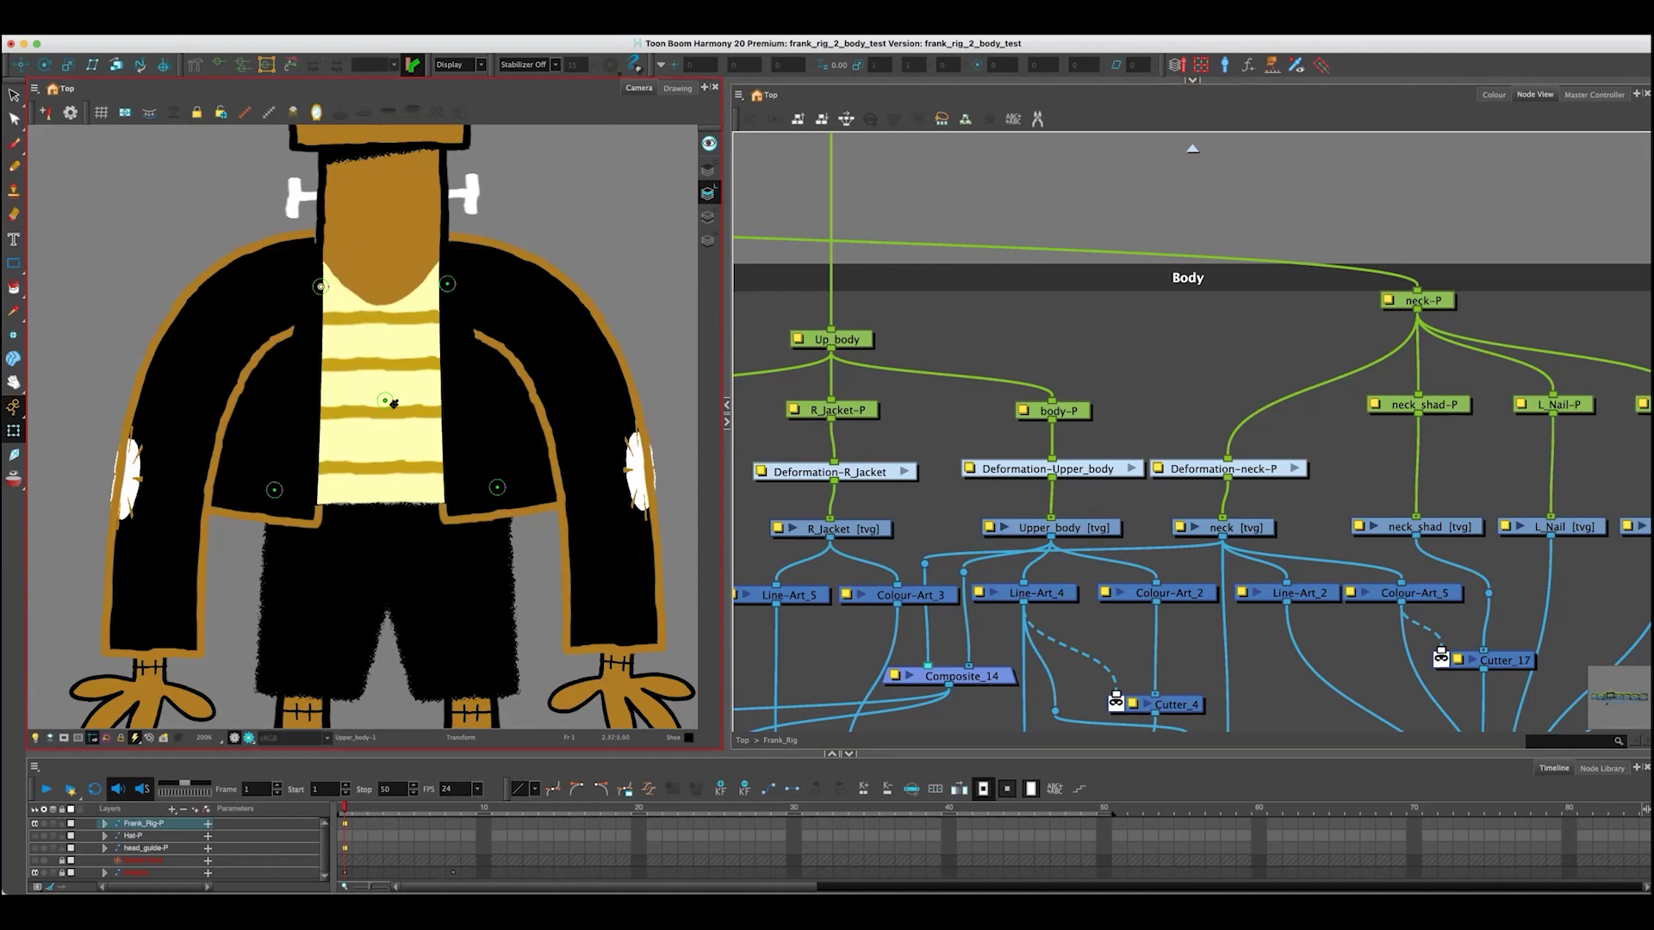
{"action": "mouse_move", "coordinate": [387, 399]}
{"action": "left_mouse_down"}
{"action": "mouse_move", "coordinate": [386, 427]}
{"action": "mouse_move", "coordinate": [387, 381]}
{"action": "left_mouse_up"}
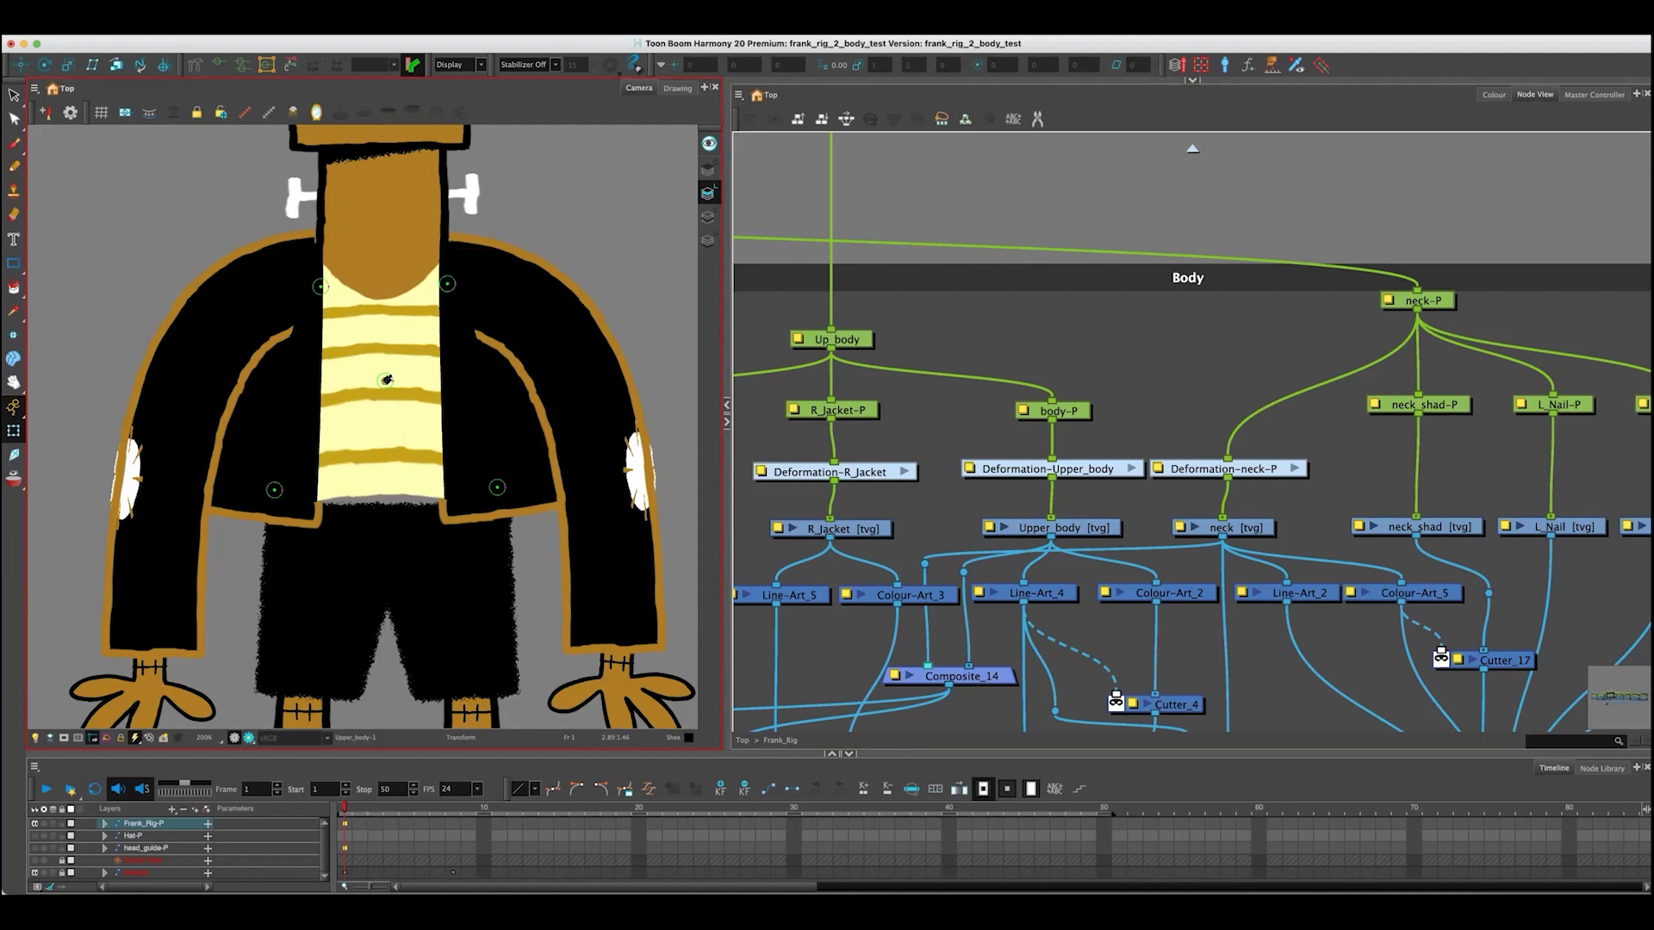
{"action": "left_click_drag", "start_coordinate": [386, 380], "coordinate": [404, 412]}
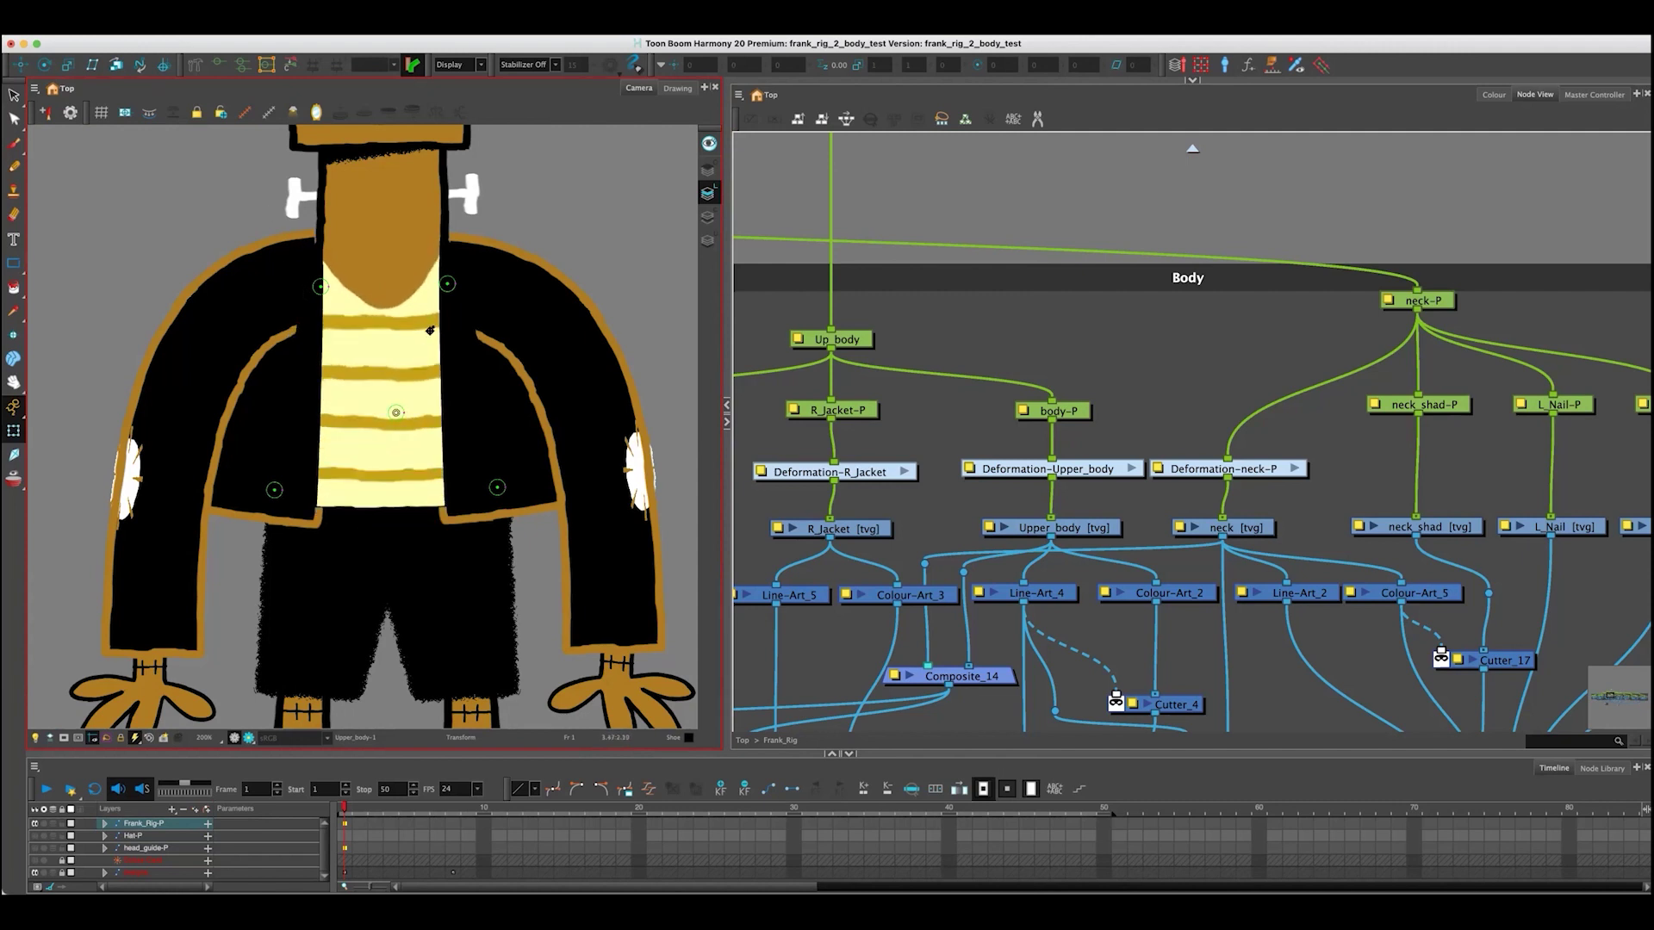
- Delete the Deformation-Upper_body group between body-P and the Upper_body drawing
{"action": "left_click", "coordinate": [1034, 381]}
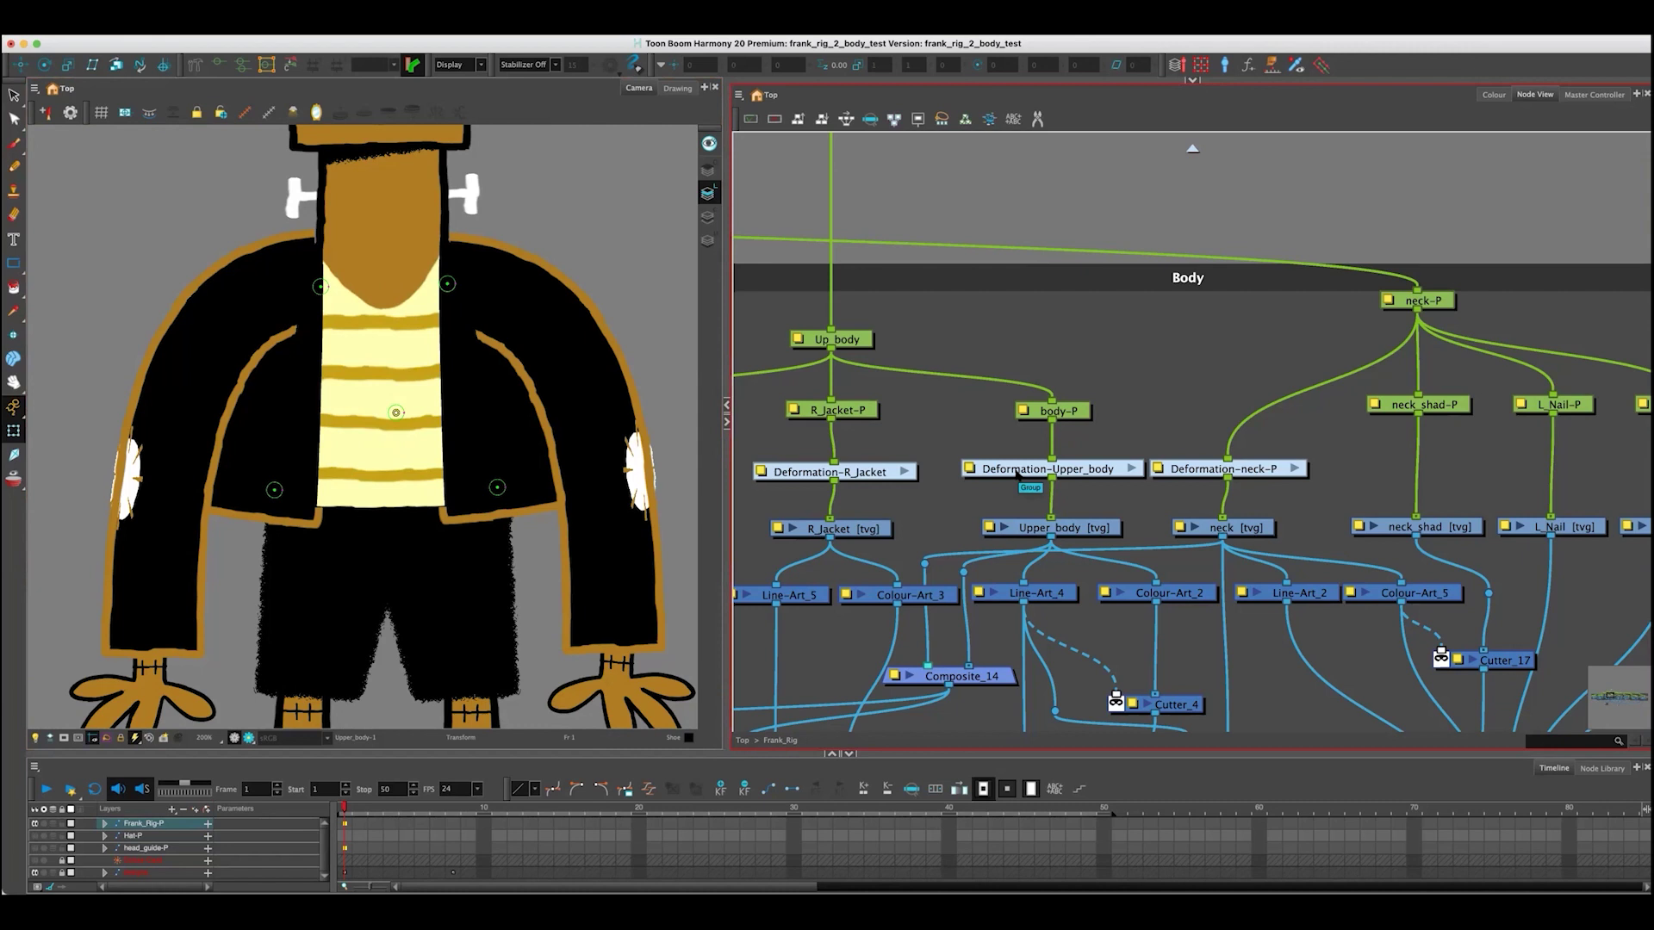
{"action": "left_click", "coordinate": [1016, 473]}
{"action": "key", "text": "Delete"}
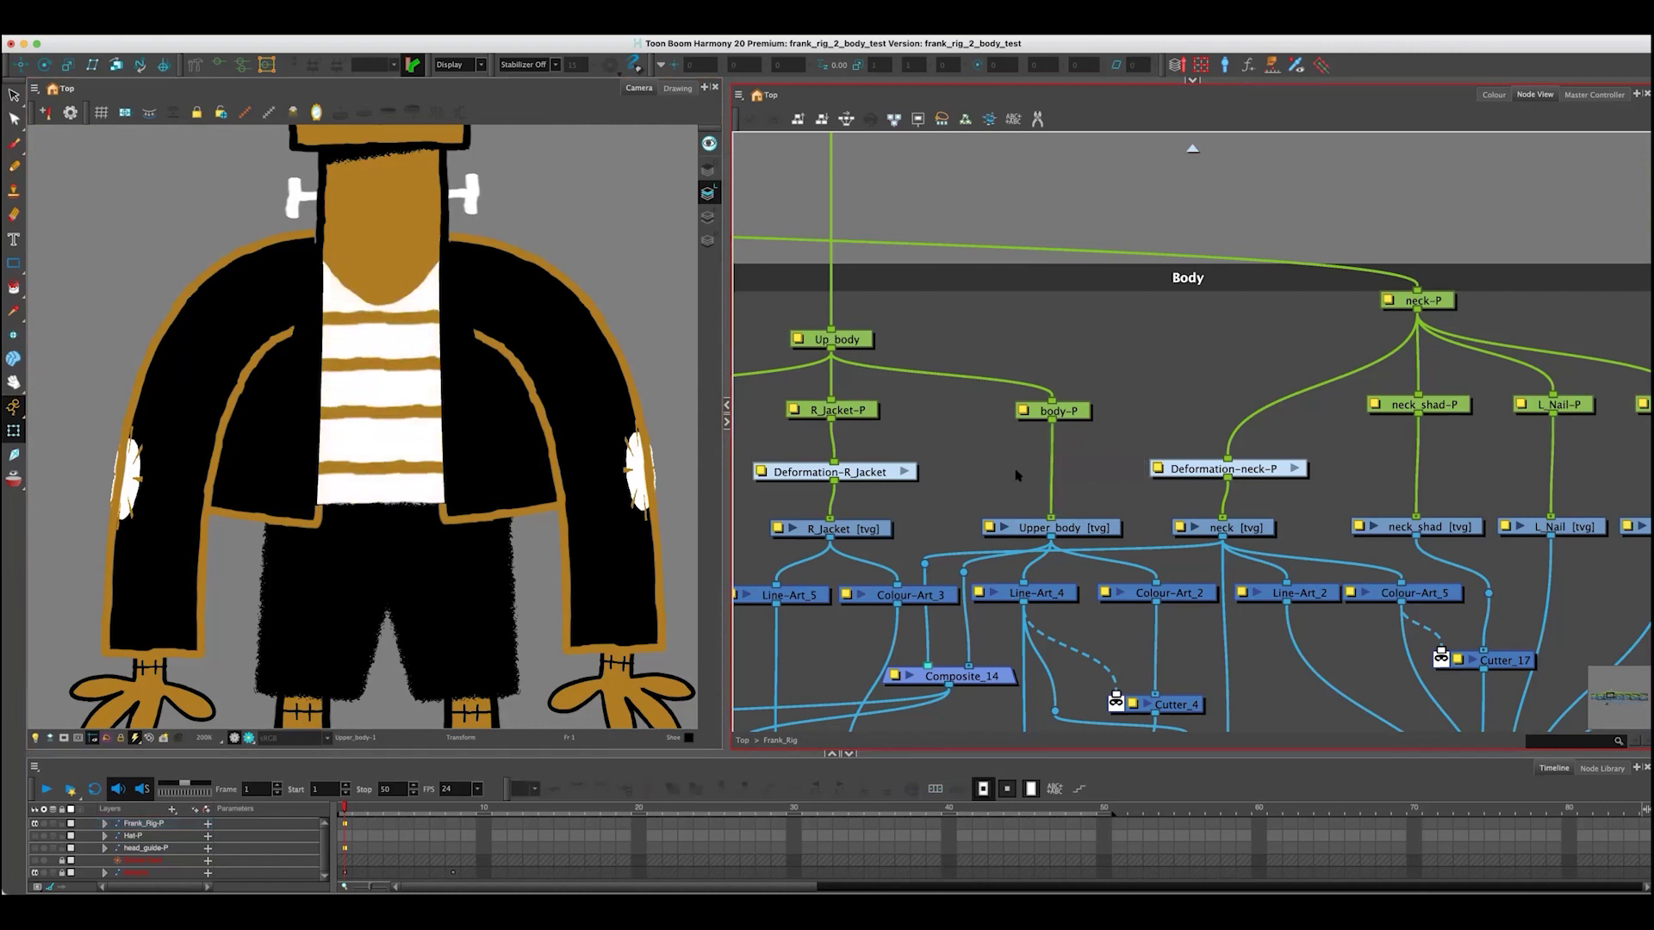
- Solo the Upper_body layer in the timeline and frame the isolated shirt drawing in the Camera view
{"action": "left_click", "coordinate": [1026, 529]}
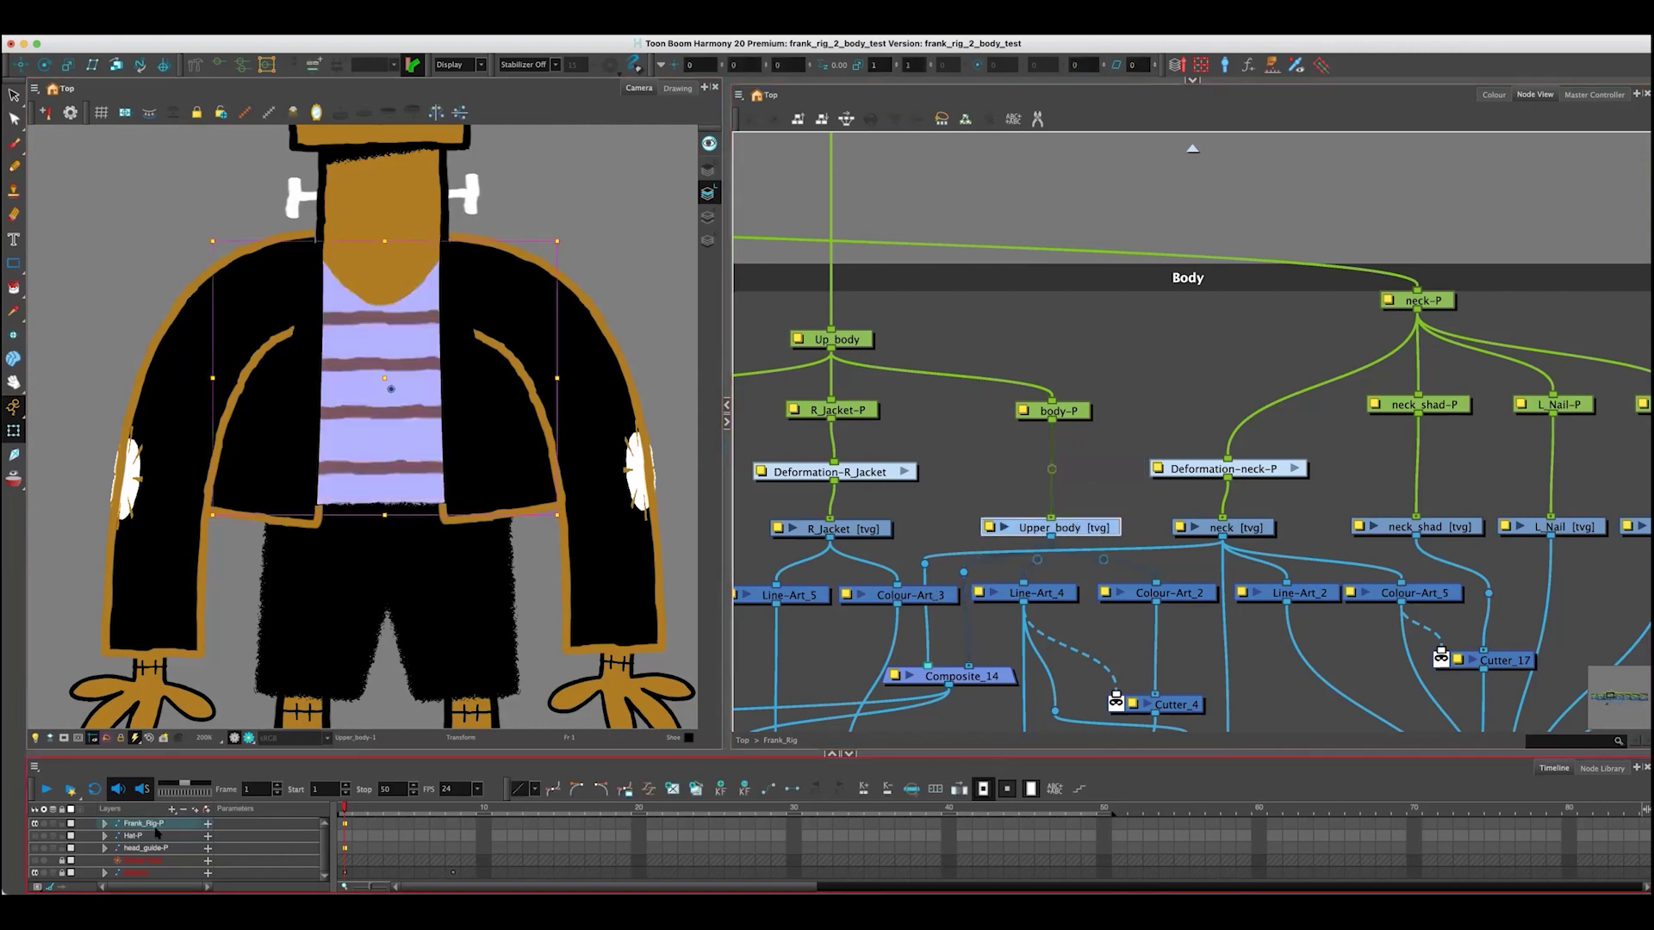
{"action": "key", "text": "o"}
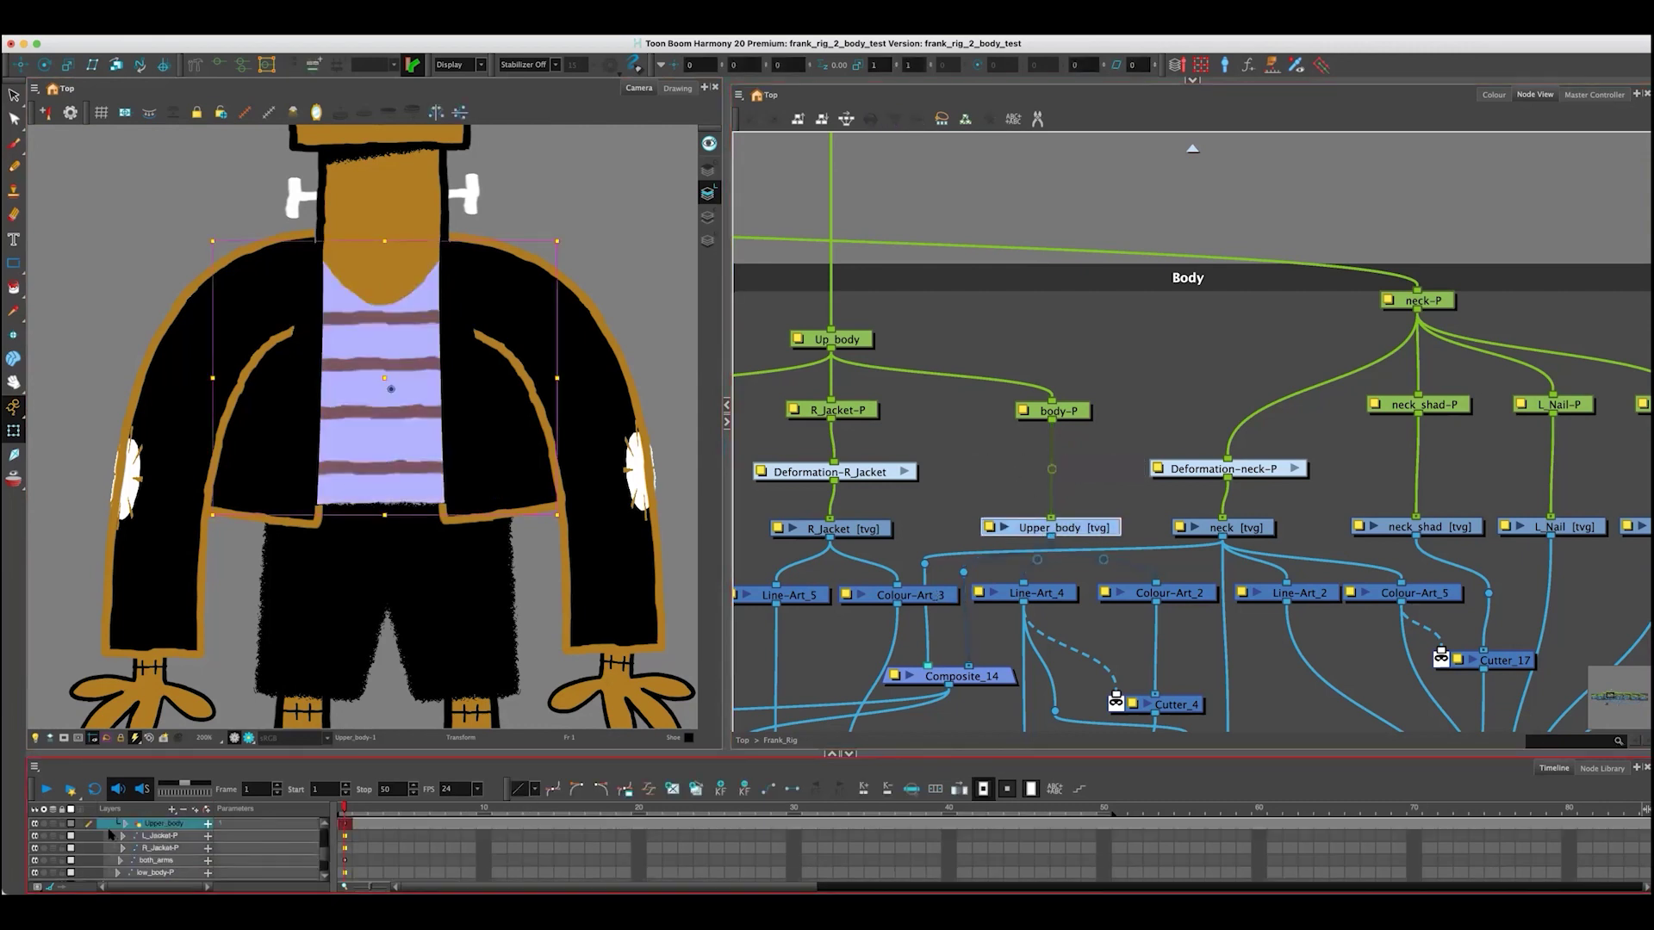
{"action": "left_click", "coordinate": [44, 824]}
{"action": "scroll", "coordinate": [336, 303], "scroll_direction": "up", "scroll_amount": 2}
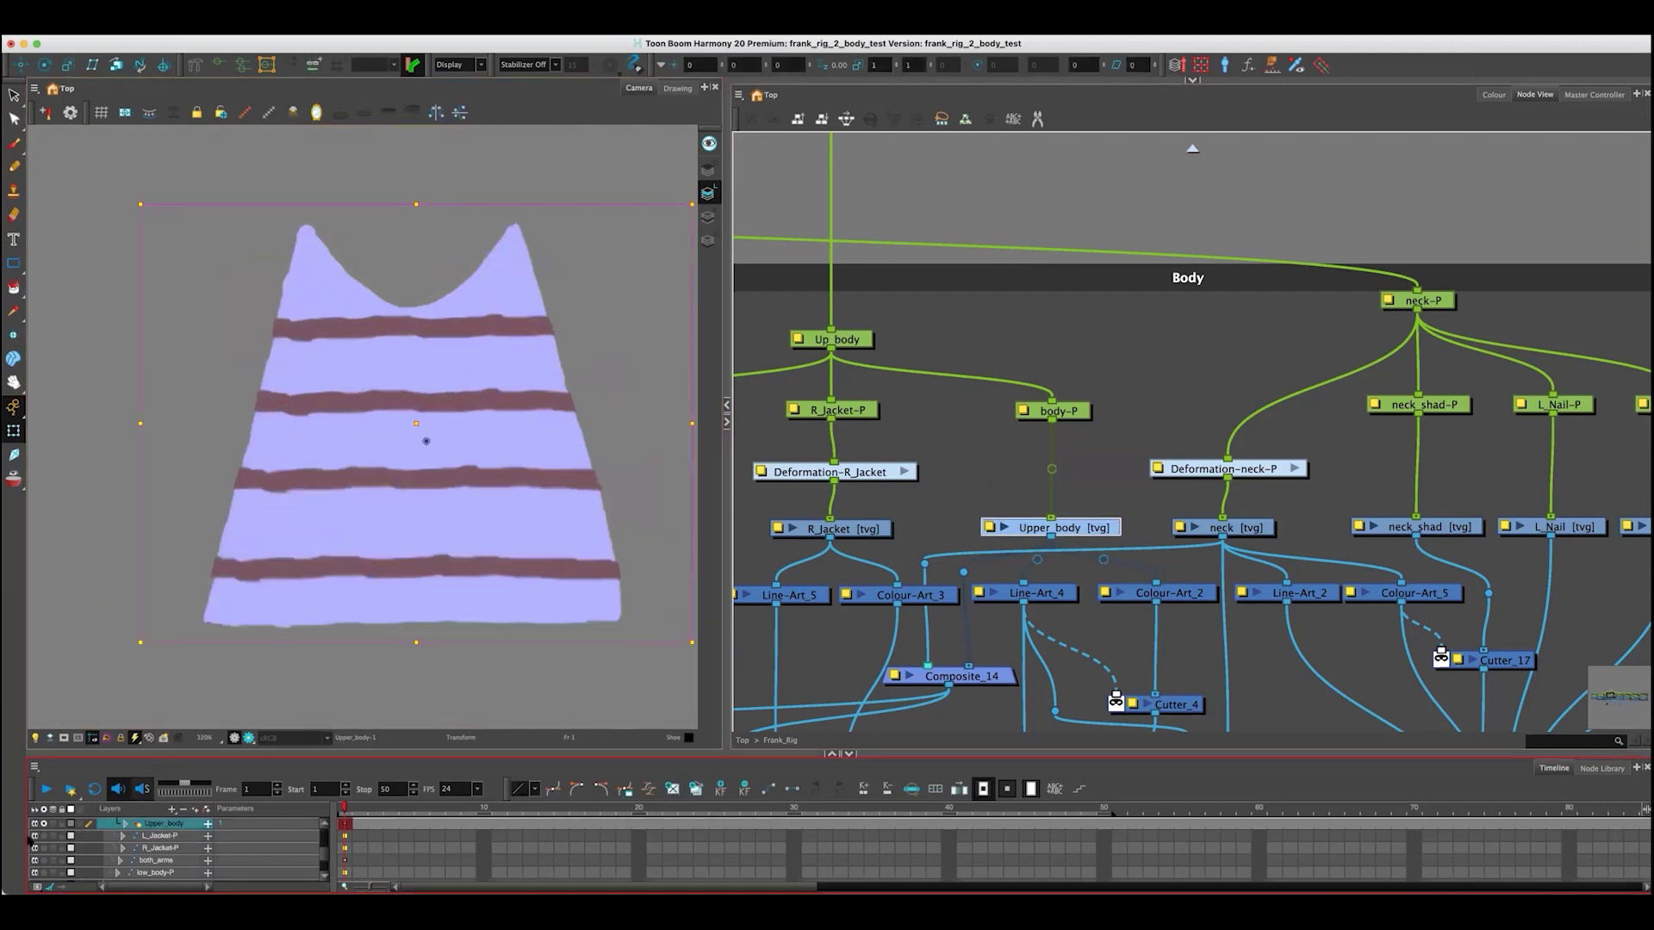
{"action": "left_click", "coordinate": [44, 824]}
{"action": "left_click", "coordinate": [44, 825]}
{"action": "left_click_drag", "start_coordinate": [193, 471], "coordinate": [180, 484]}
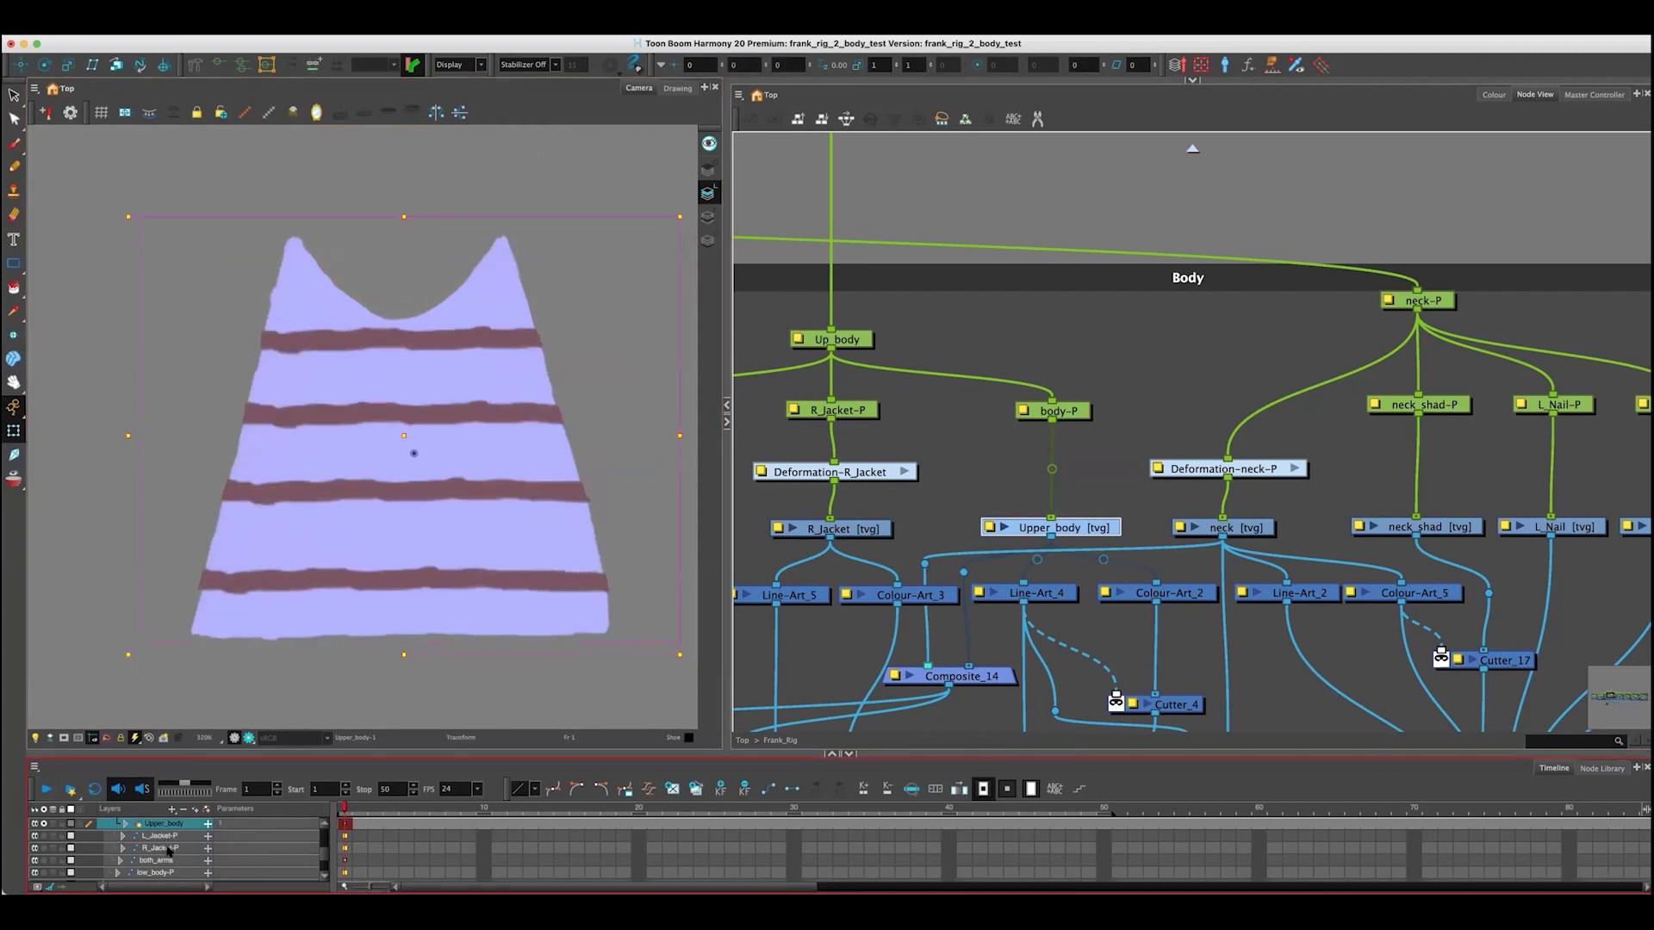
{"action": "left_click_drag", "start_coordinate": [191, 469], "coordinate": [179, 476]}
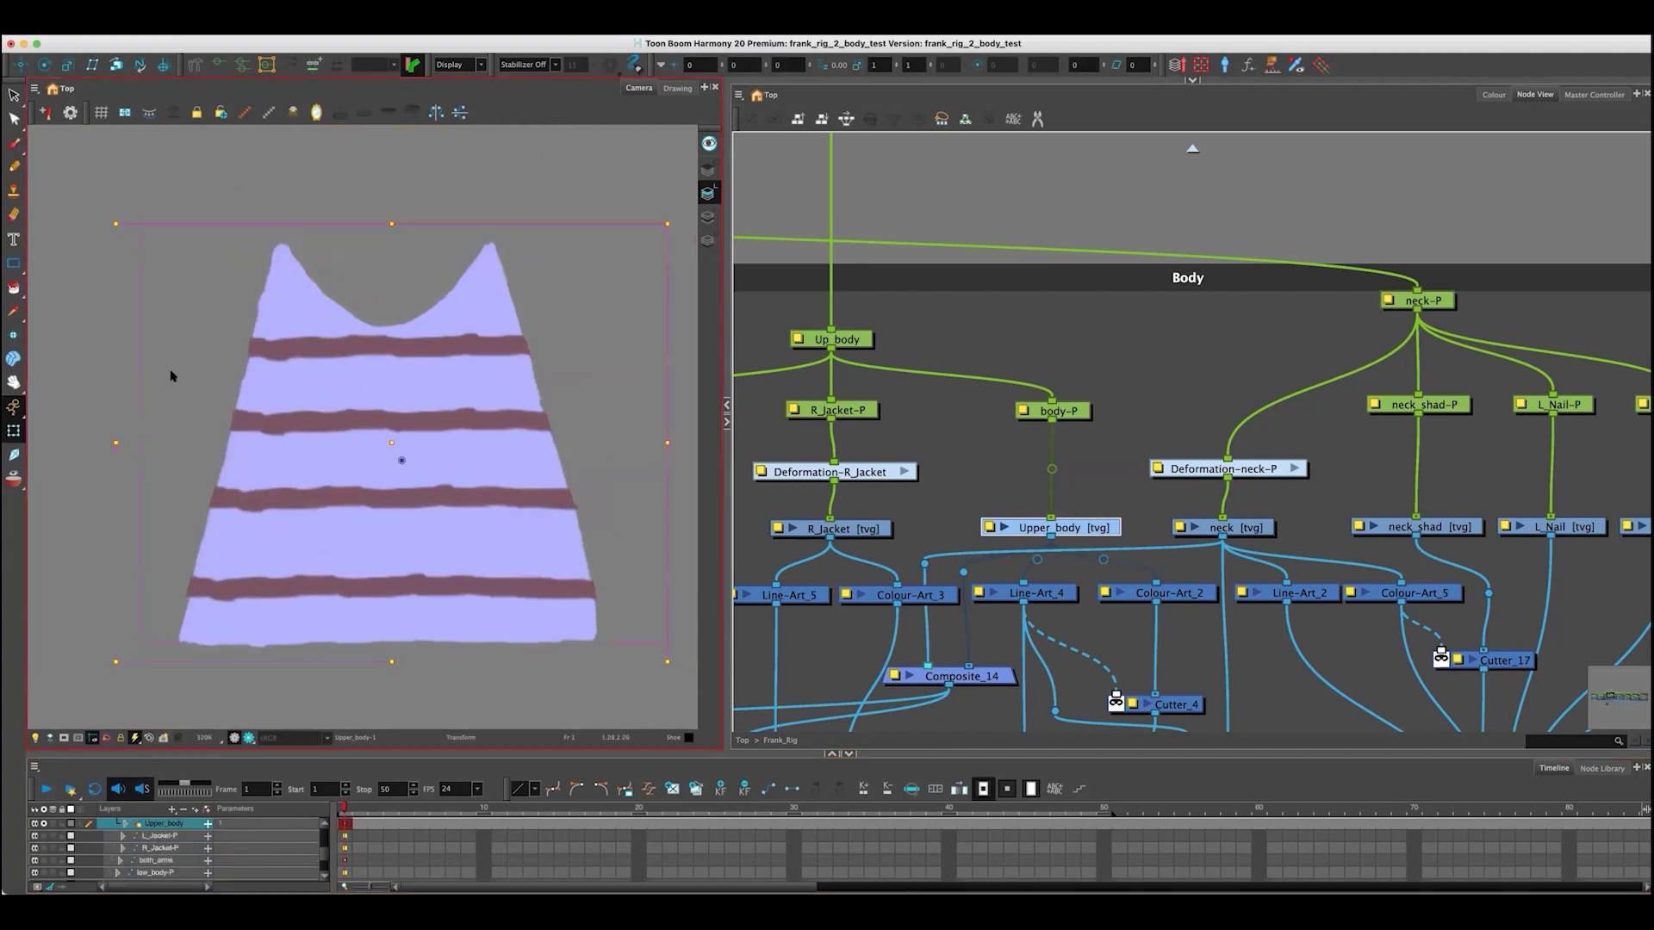
- Create an envelope deformer on the Upper_body drawing with the Rigging tool, placing points at both shoulder tips and both hem corners and closing it
{"action": "left_click", "coordinate": [171, 372]}
{"action": "left_click", "coordinate": [468, 354]}
{"action": "left_click", "coordinate": [1192, 80]}
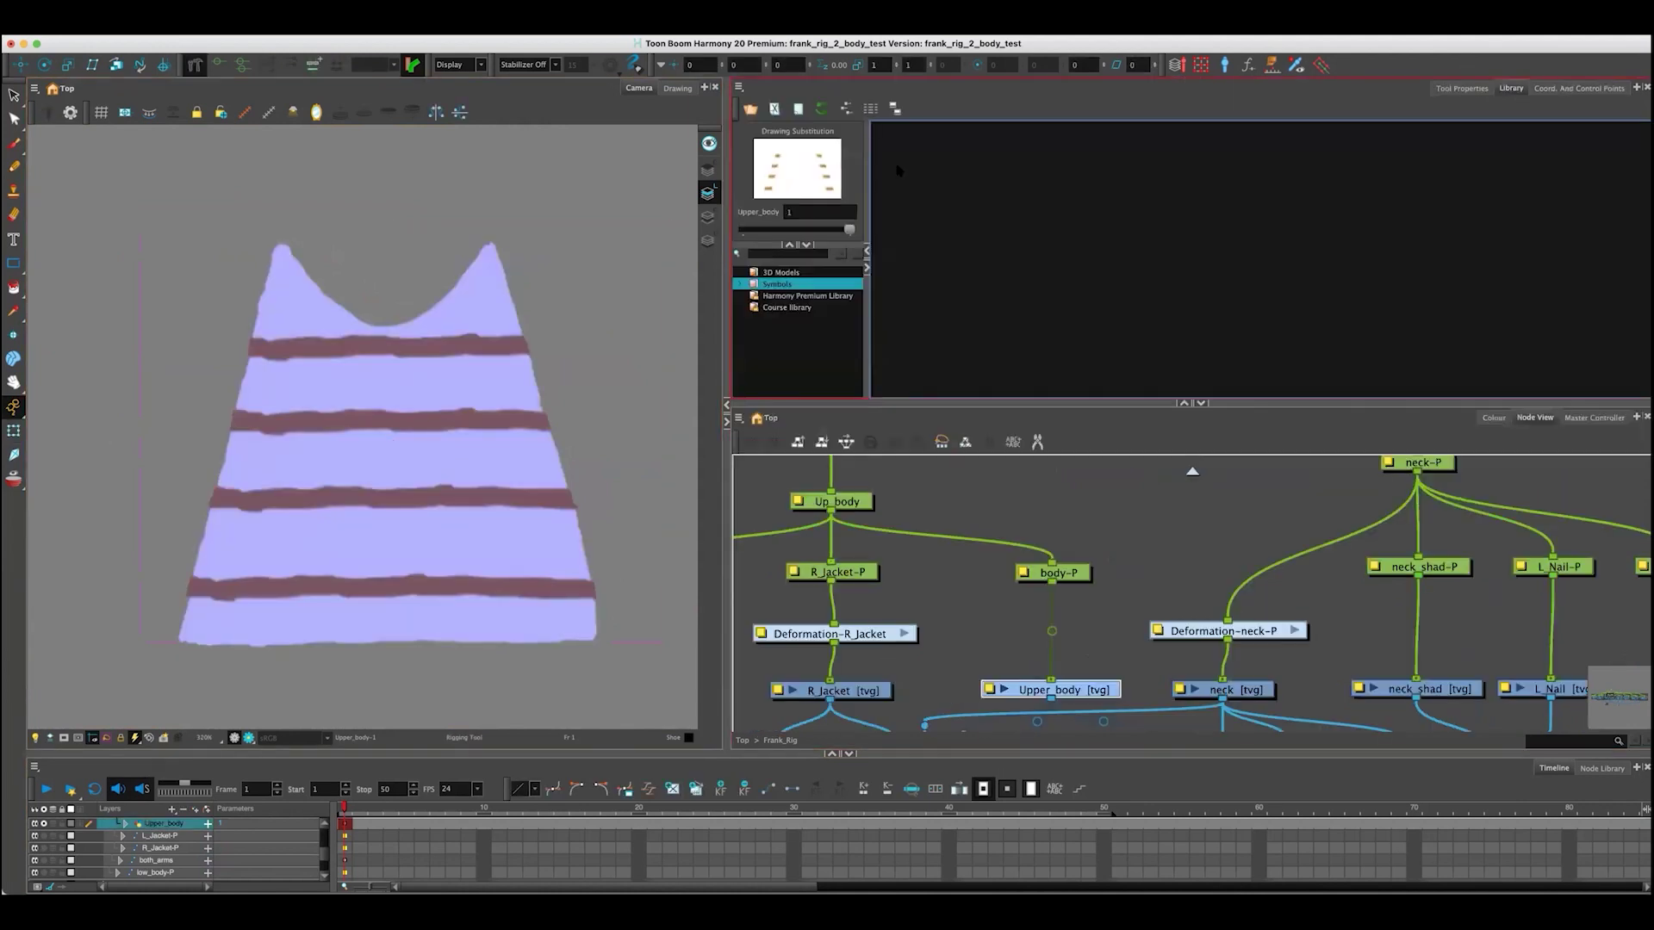
{"action": "left_click", "coordinate": [1462, 88]}
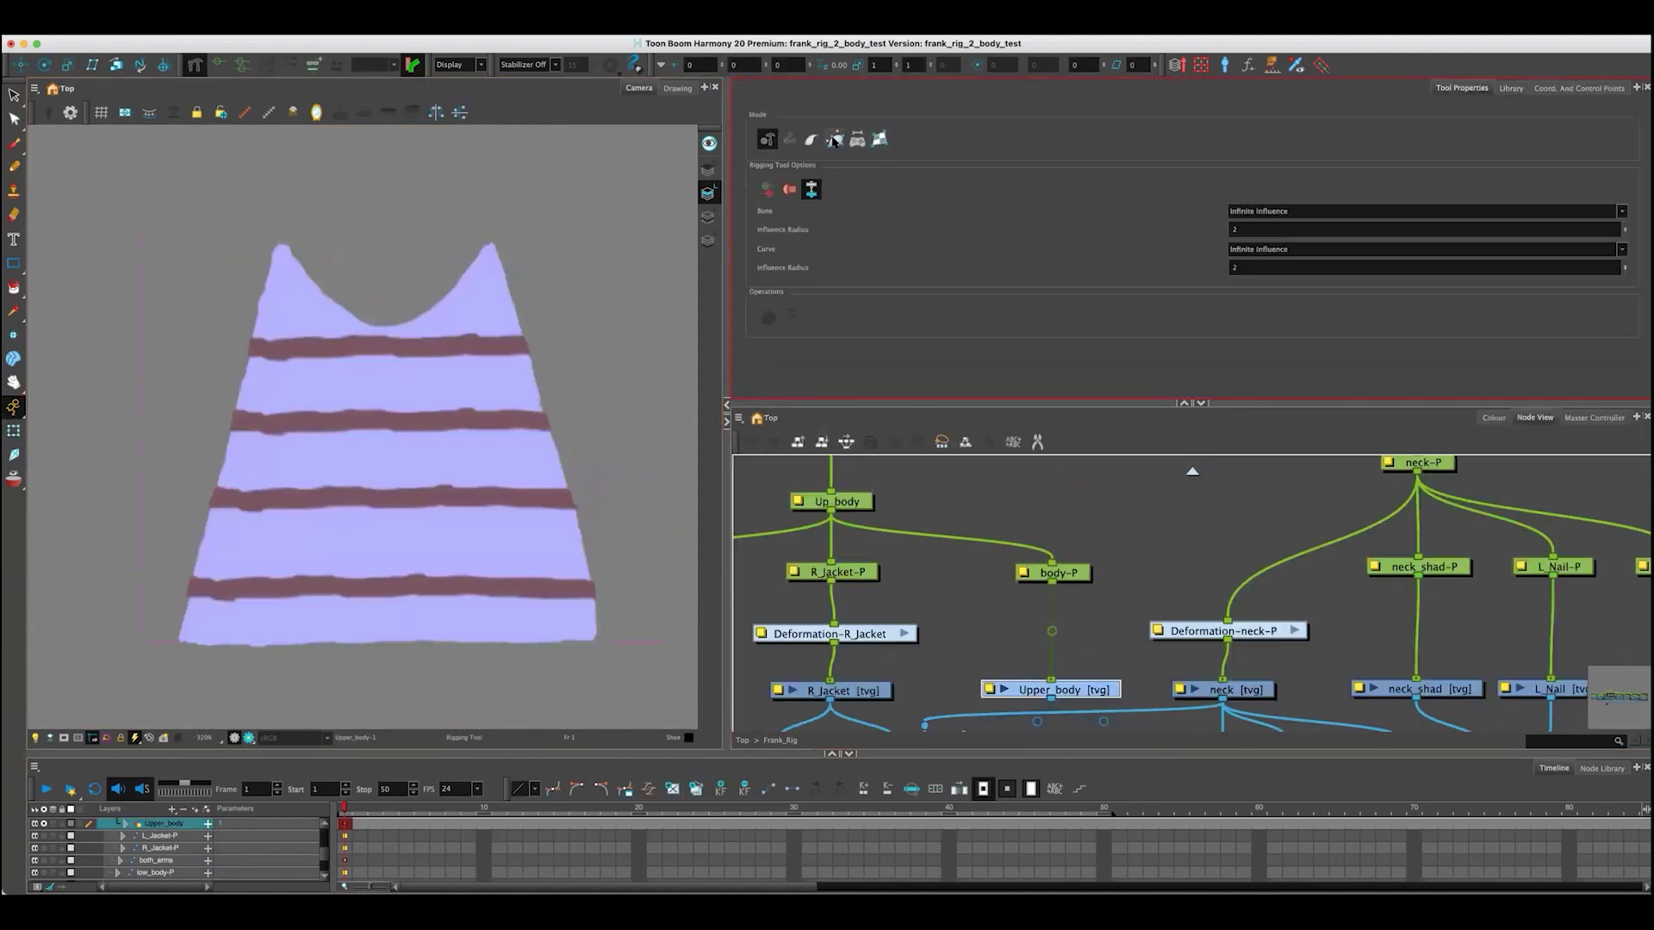
{"action": "left_click_drag", "start_coordinate": [282, 251], "coordinate": [295, 270]}
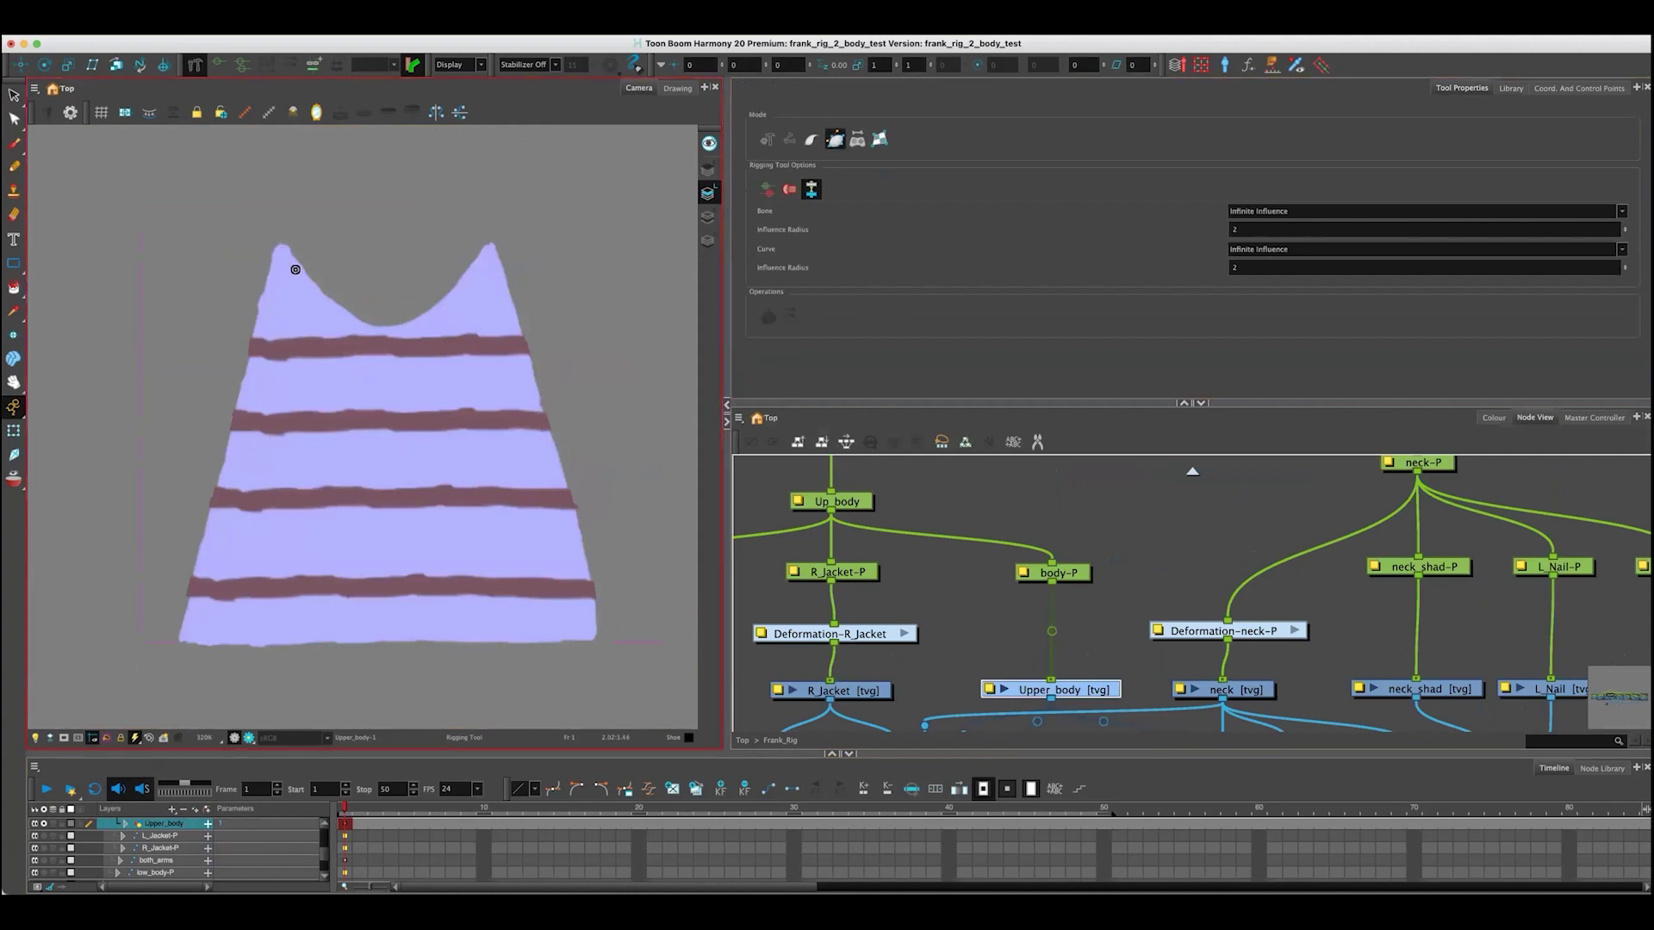
{"action": "left_click_drag", "start_coordinate": [295, 270], "coordinate": [319, 300]}
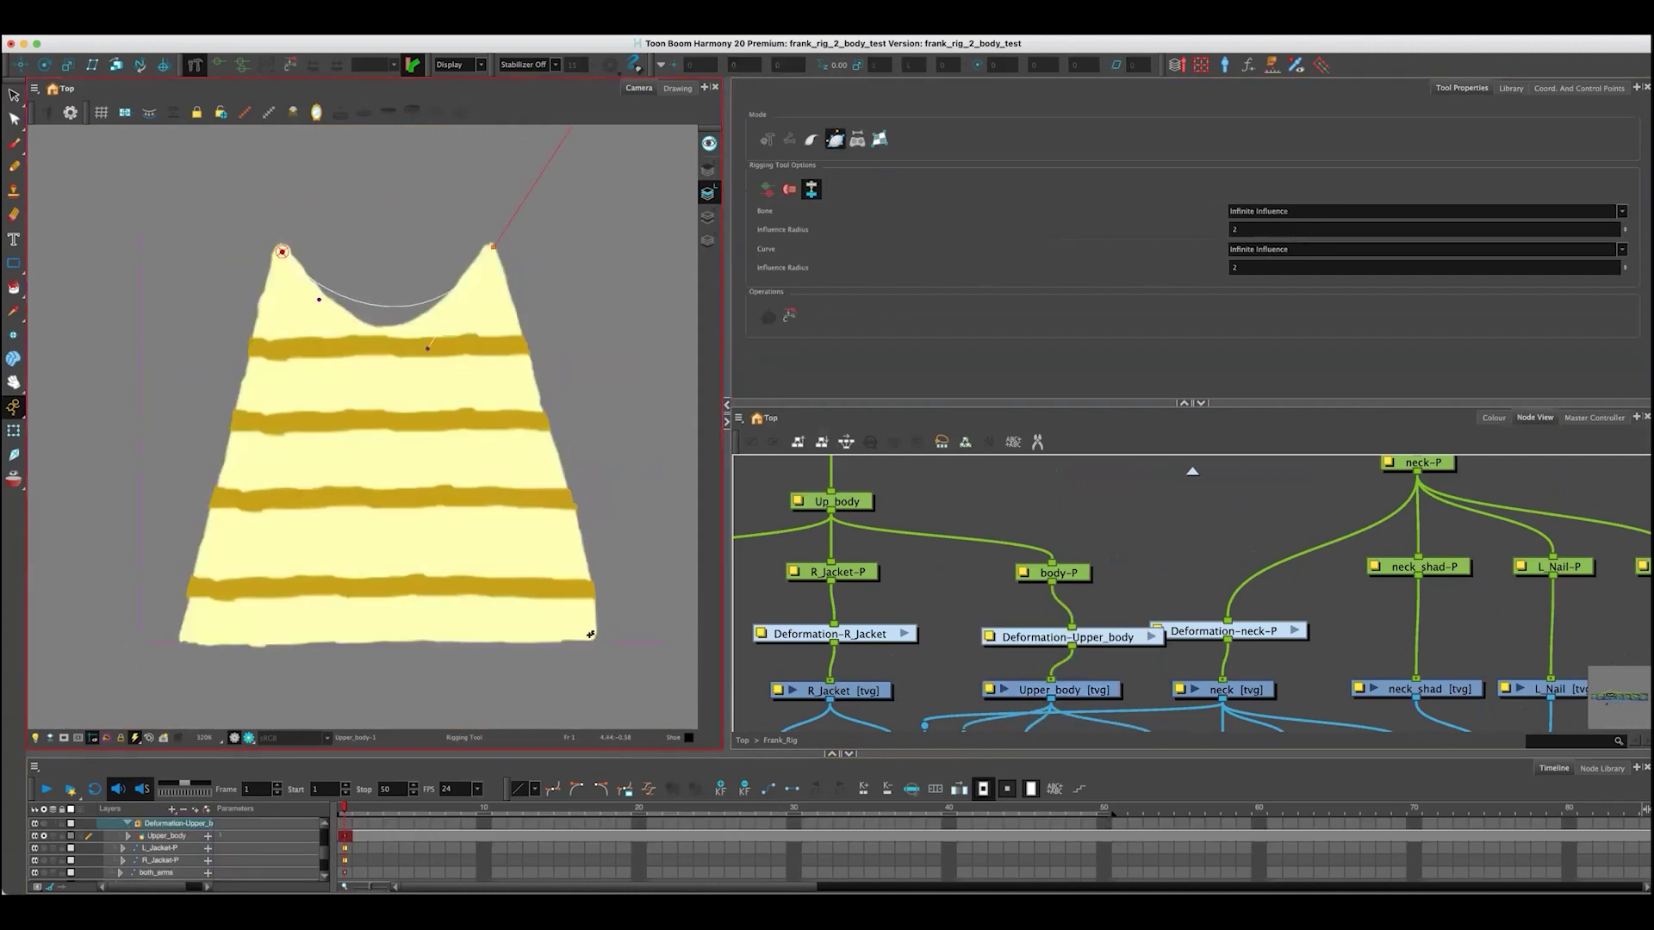
{"action": "left_click", "coordinate": [590, 635]}
{"action": "left_click_drag", "start_coordinate": [184, 639], "coordinate": [322, 639]}
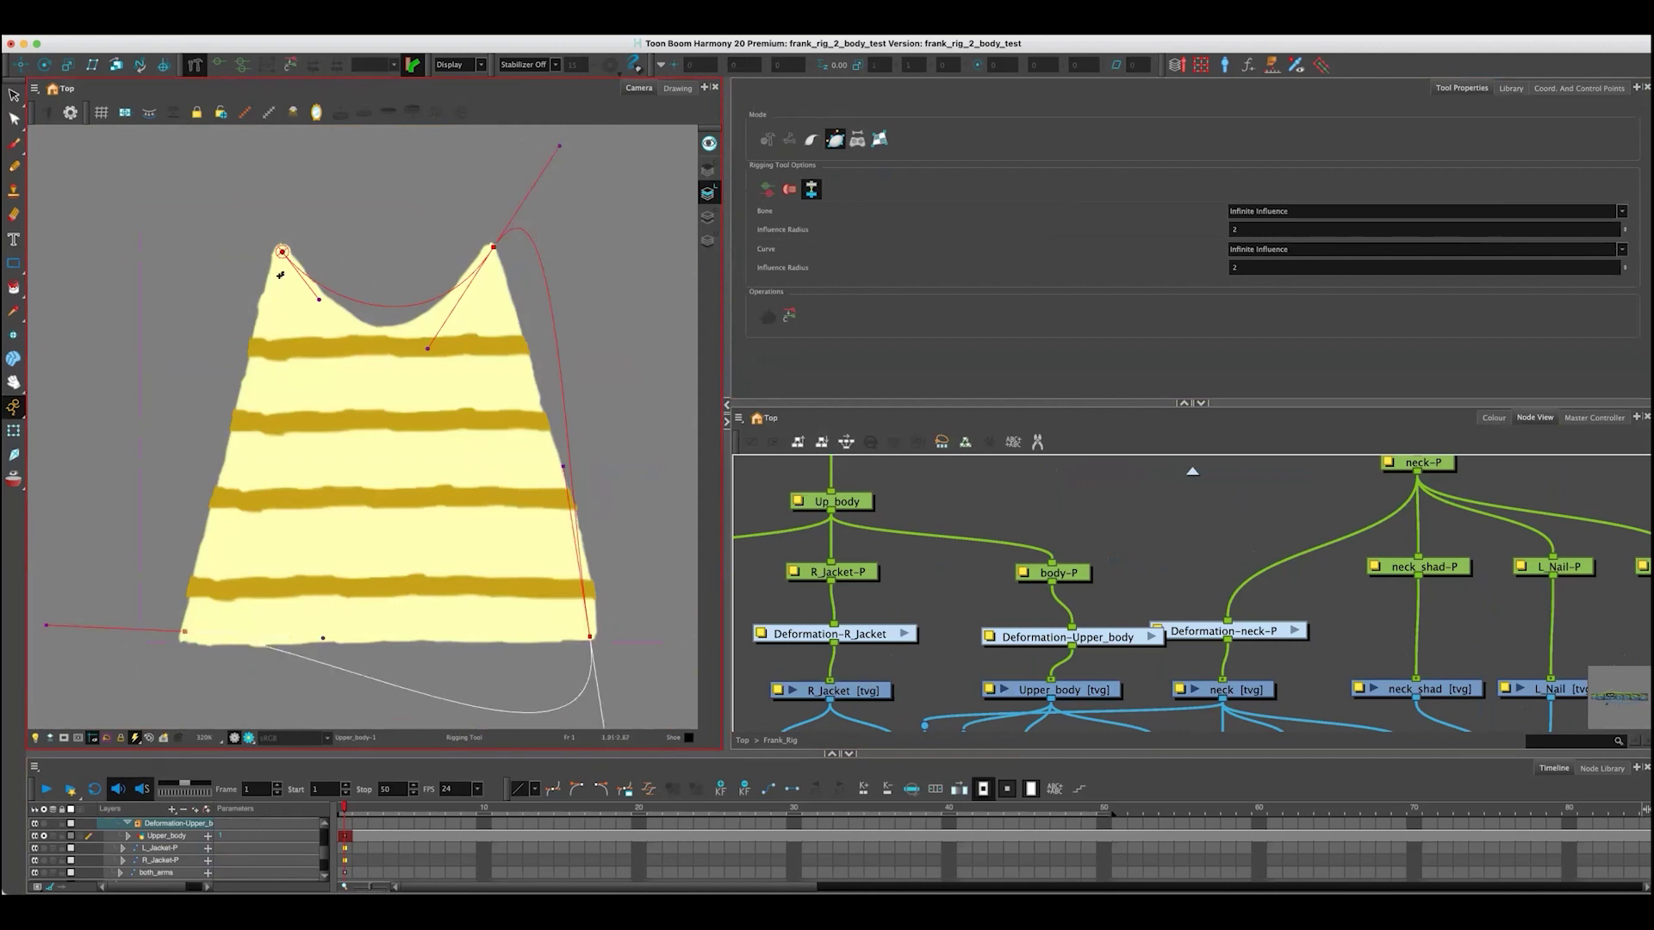
{"action": "left_click_drag", "start_coordinate": [282, 251], "coordinate": [249, 382]}
- Adjust the envelope's curve handles so its outline follows the shirt's sides, hem and neckline
{"action": "left_click_drag", "start_coordinate": [50, 620], "coordinate": [217, 515]}
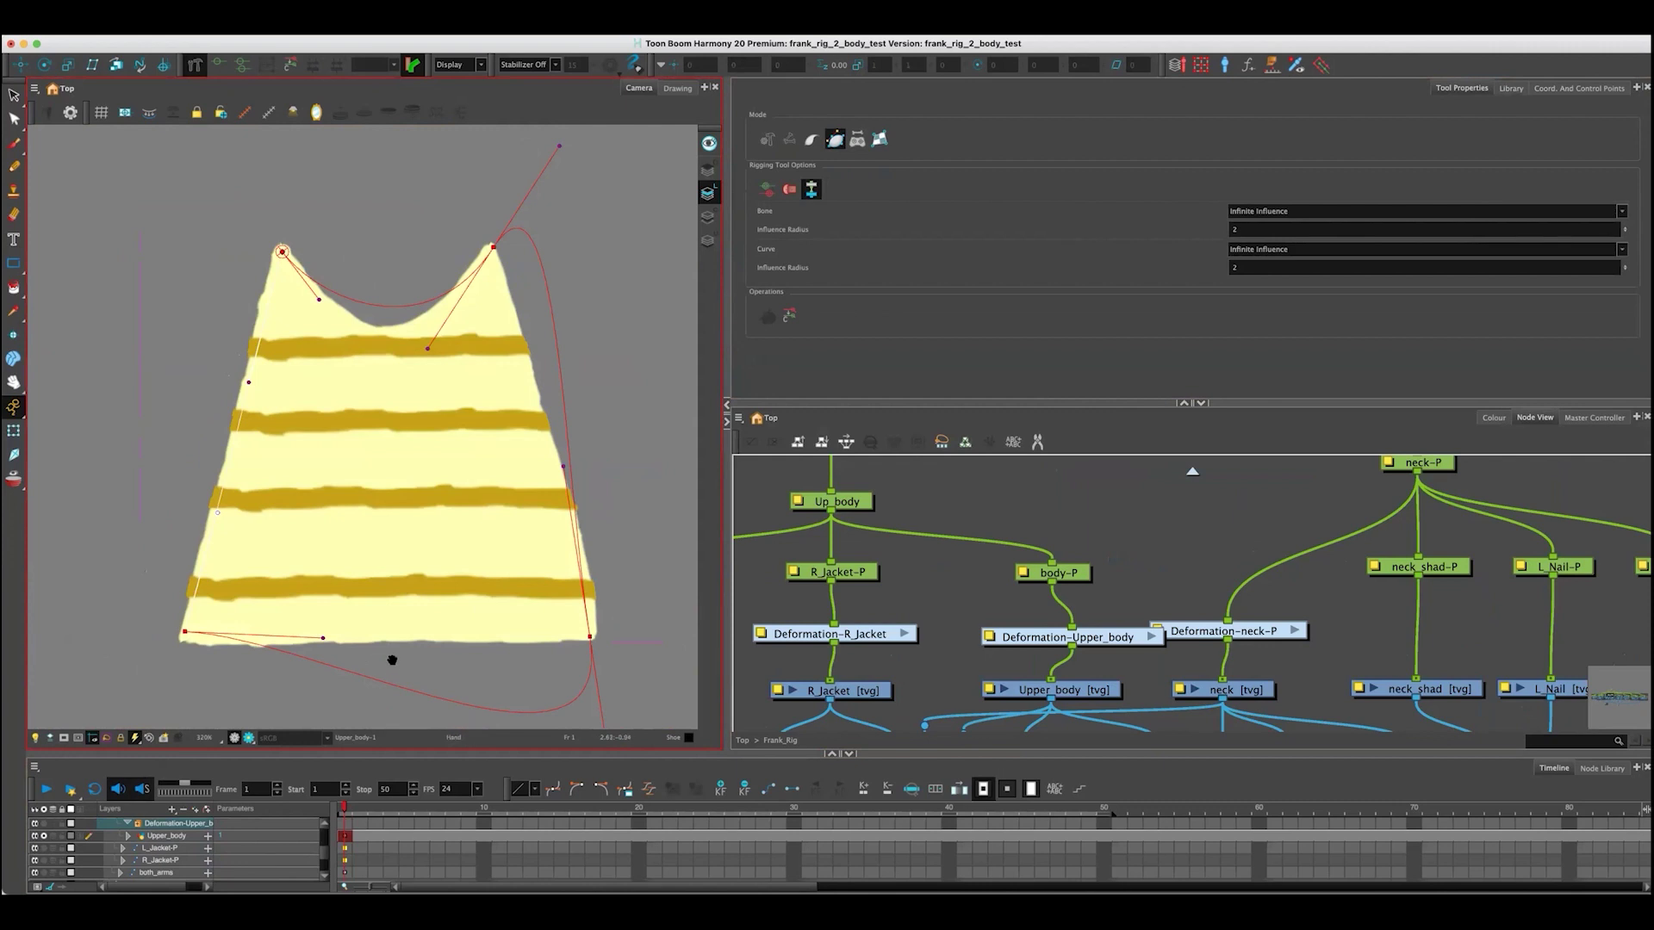
{"action": "scroll", "coordinate": [573, 638], "scroll_direction": "down", "scroll_amount": 3}
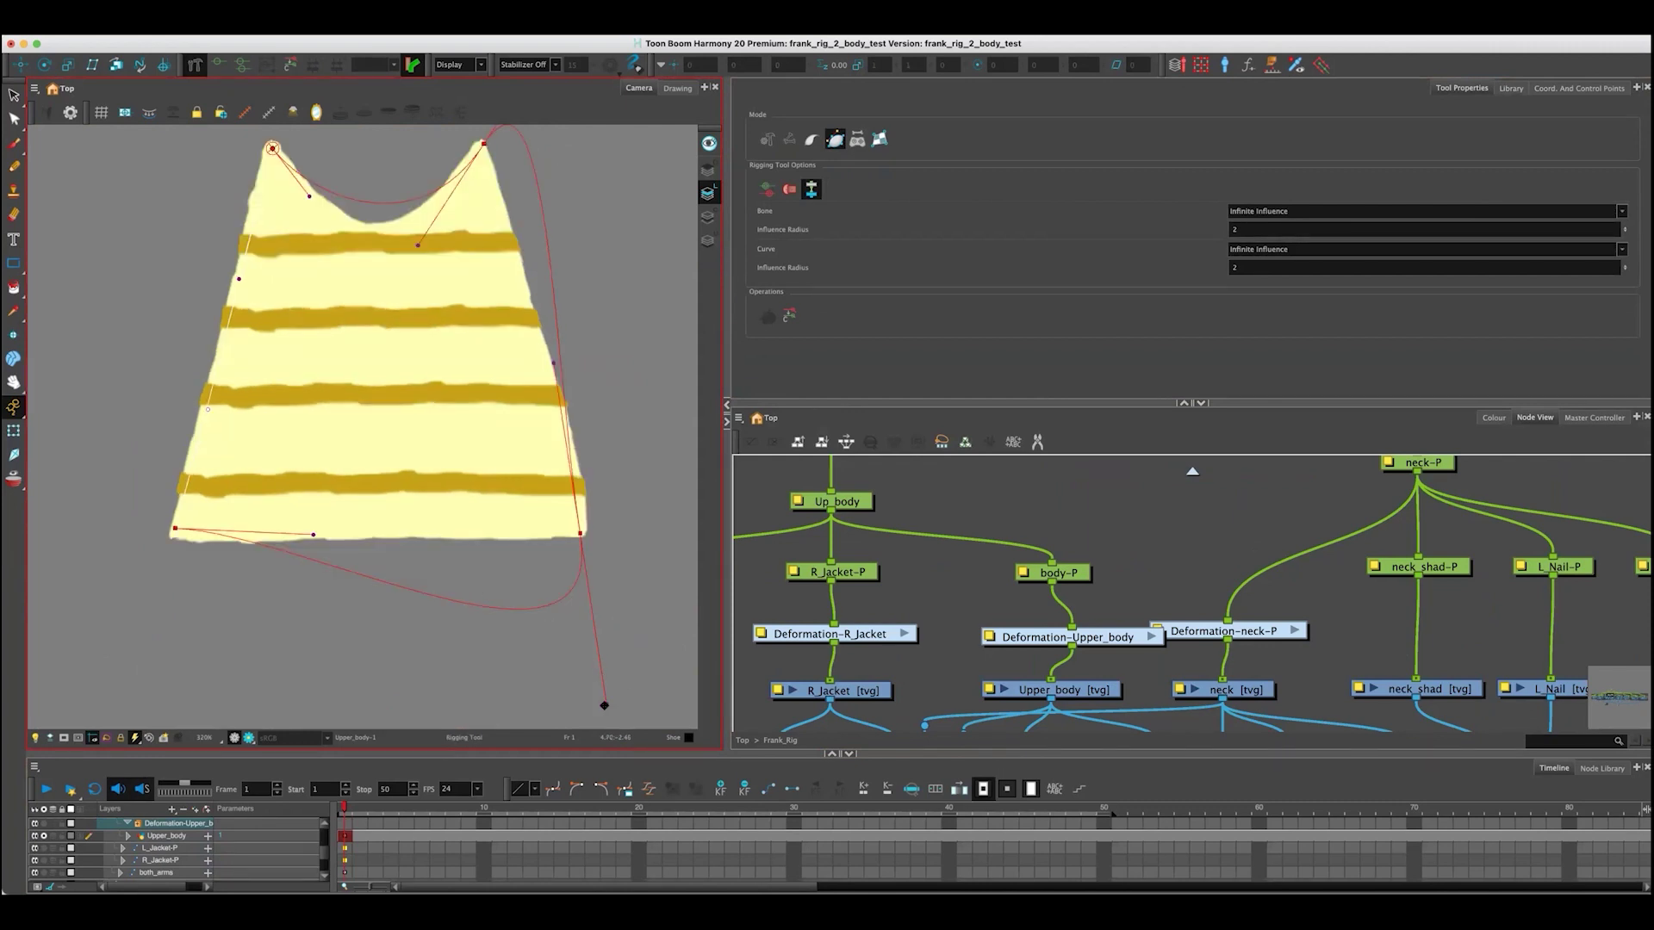
{"action": "left_click_drag", "start_coordinate": [606, 704], "coordinate": [437, 529]}
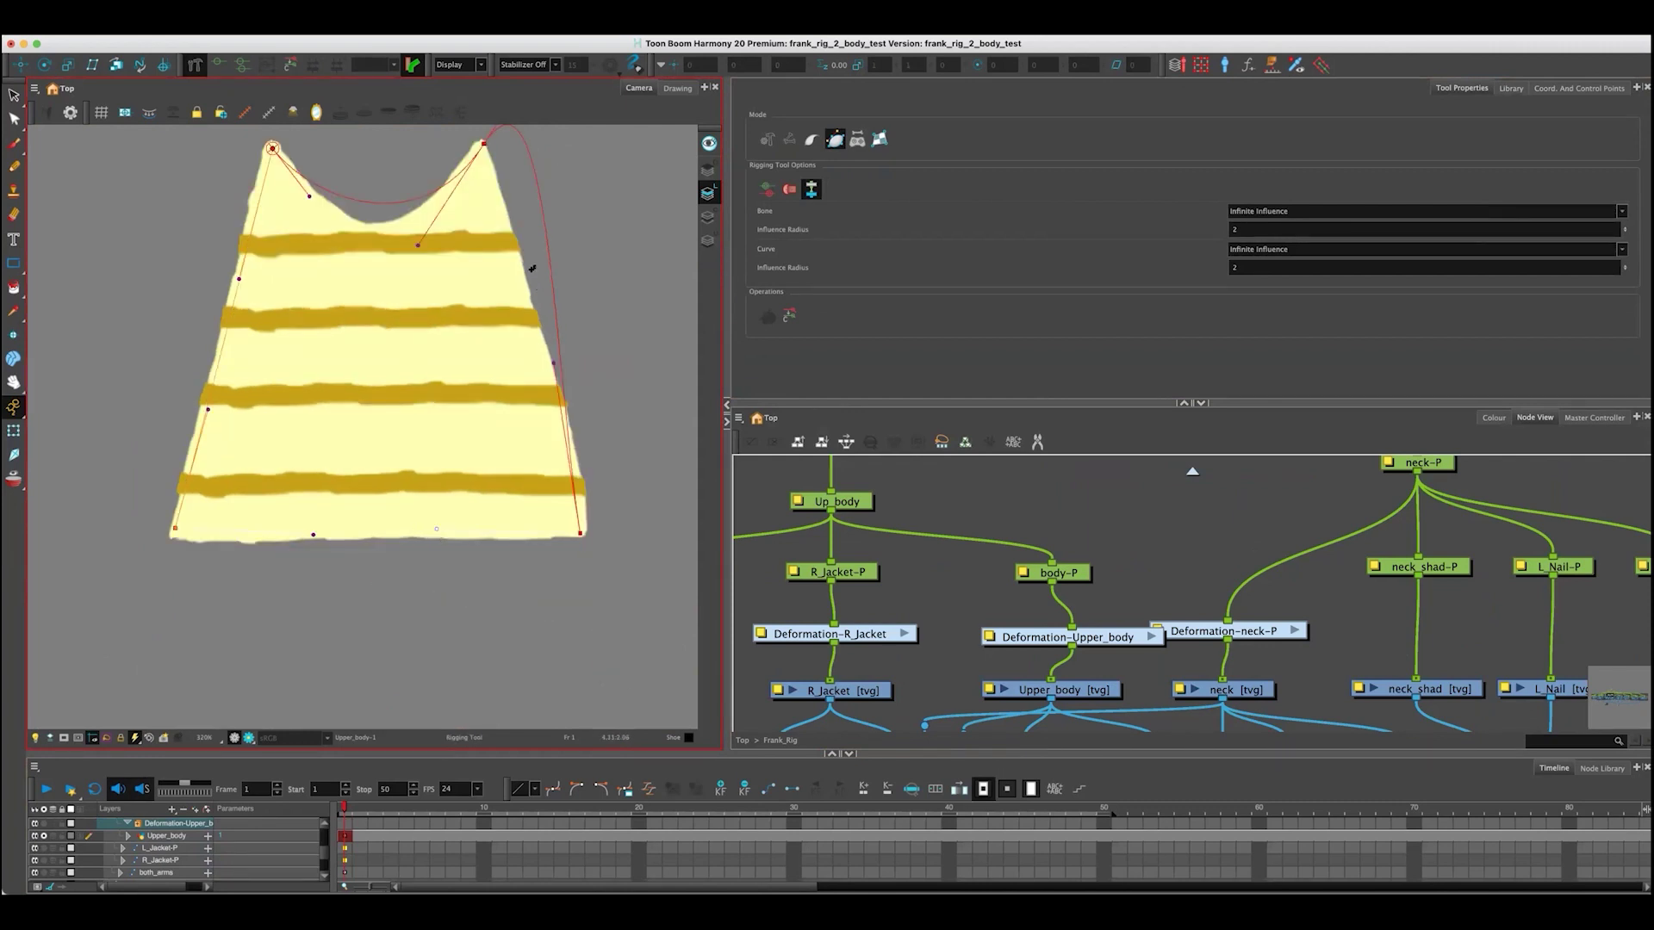
{"action": "scroll", "coordinate": [532, 269], "scroll_direction": "up", "scroll_amount": 5}
{"action": "left_click_drag", "start_coordinate": [569, 216], "coordinate": [543, 457]}
{"action": "left_click_drag", "start_coordinate": [333, 370], "coordinate": [371, 434]}
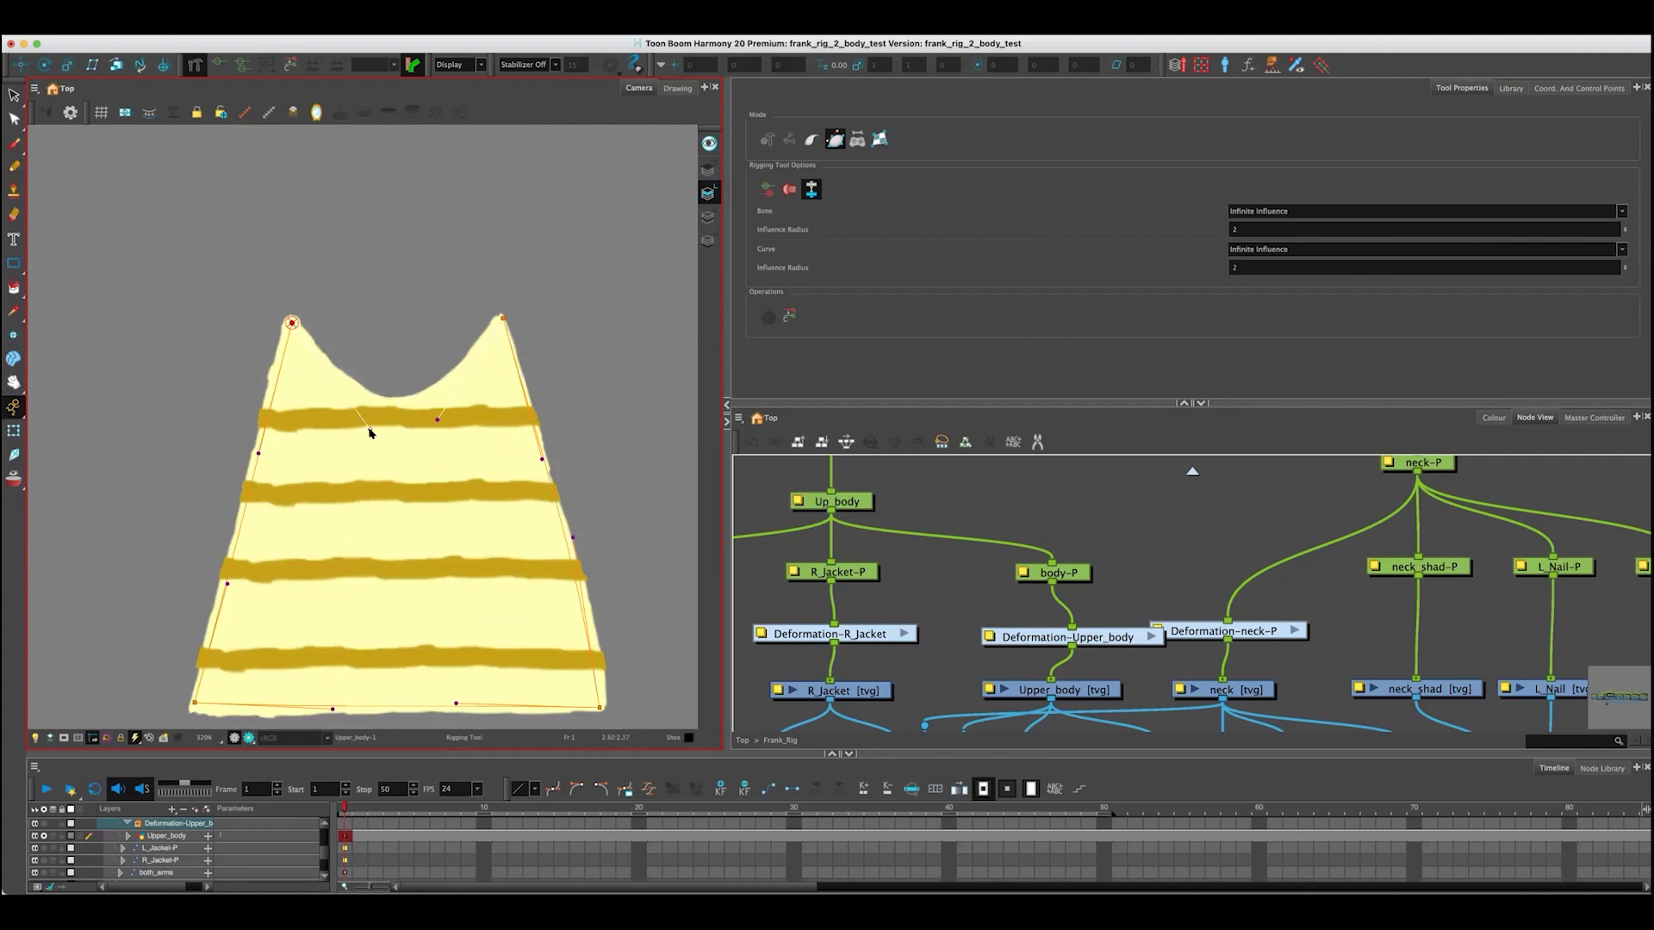
- Line up the Deformation-Upper_body node under body-P, and test the envelope by pulling the shirt's right shoulder point, undoing the deformation
{"action": "left_click", "coordinate": [14, 431]}
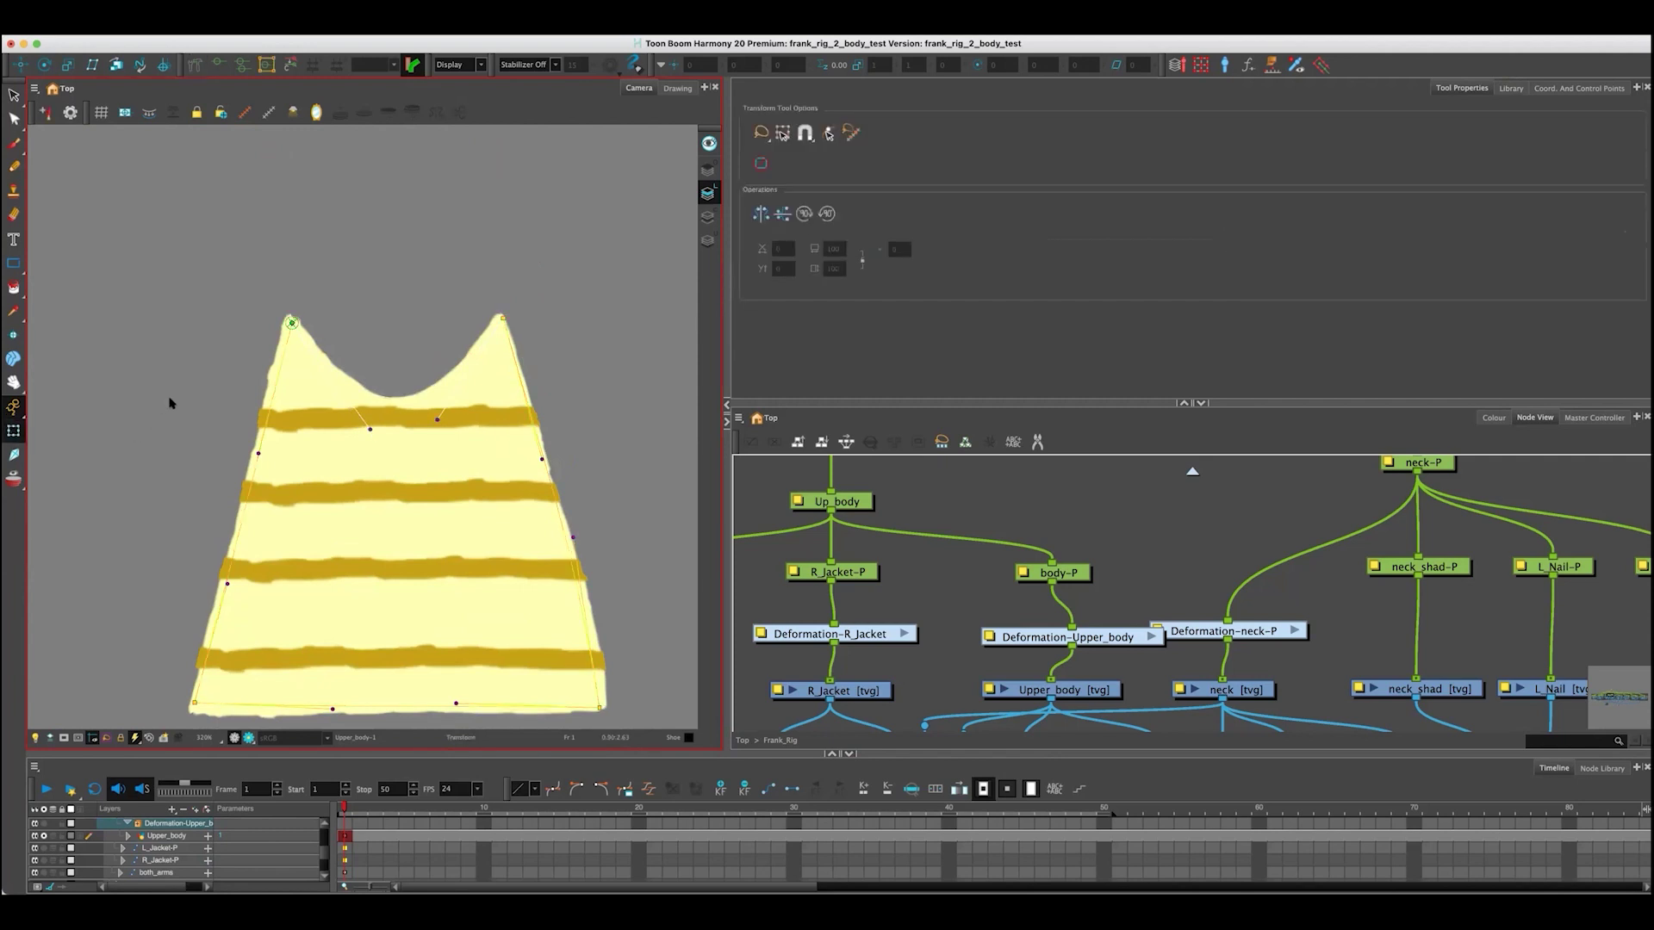
{"action": "left_click_drag", "start_coordinate": [204, 374], "coordinate": [177, 319]}
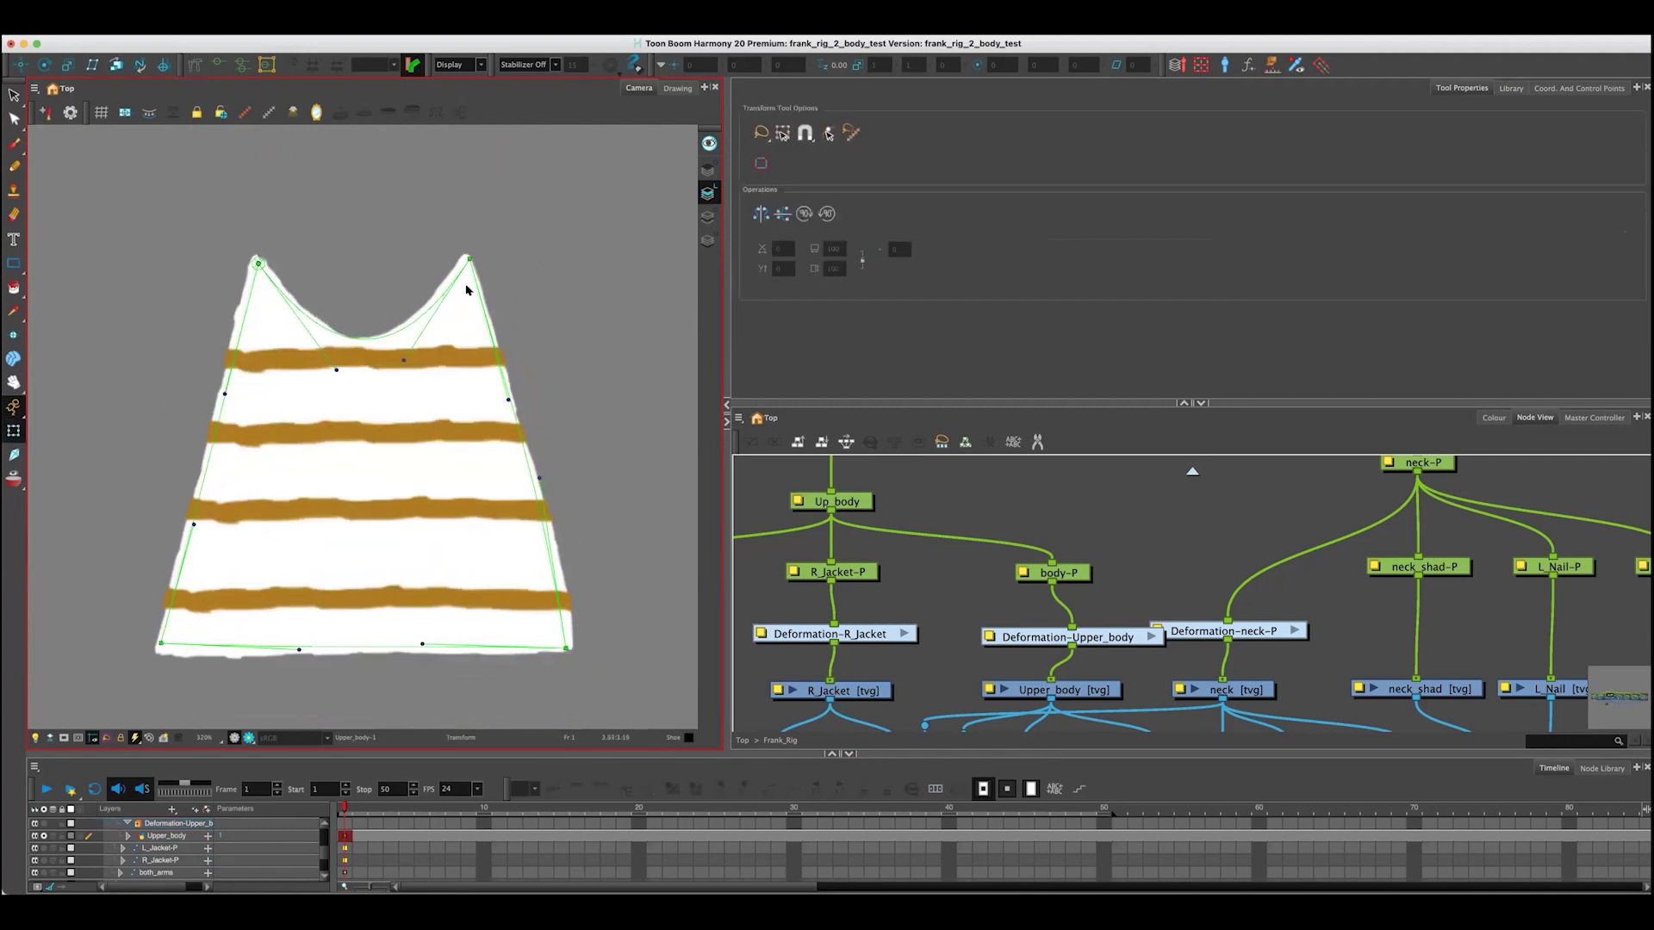
{"action": "left_click", "coordinate": [469, 258]}
{"action": "left_click_drag", "start_coordinate": [1034, 639], "coordinate": [1015, 632]}
{"action": "left_click_drag", "start_coordinate": [468, 258], "coordinate": [409, 274]}
{"action": "mouse_move", "coordinate": [496, 231]}
{"action": "left_mouse_down"}
{"action": "mouse_move", "coordinate": [454, 244]}
{"action": "mouse_move", "coordinate": [525, 296]}
{"action": "mouse_move", "coordinate": [432, 192]}
{"action": "mouse_move", "coordinate": [471, 200]}
{"action": "left_mouse_up"}
{"action": "key", "text": "super+z"}
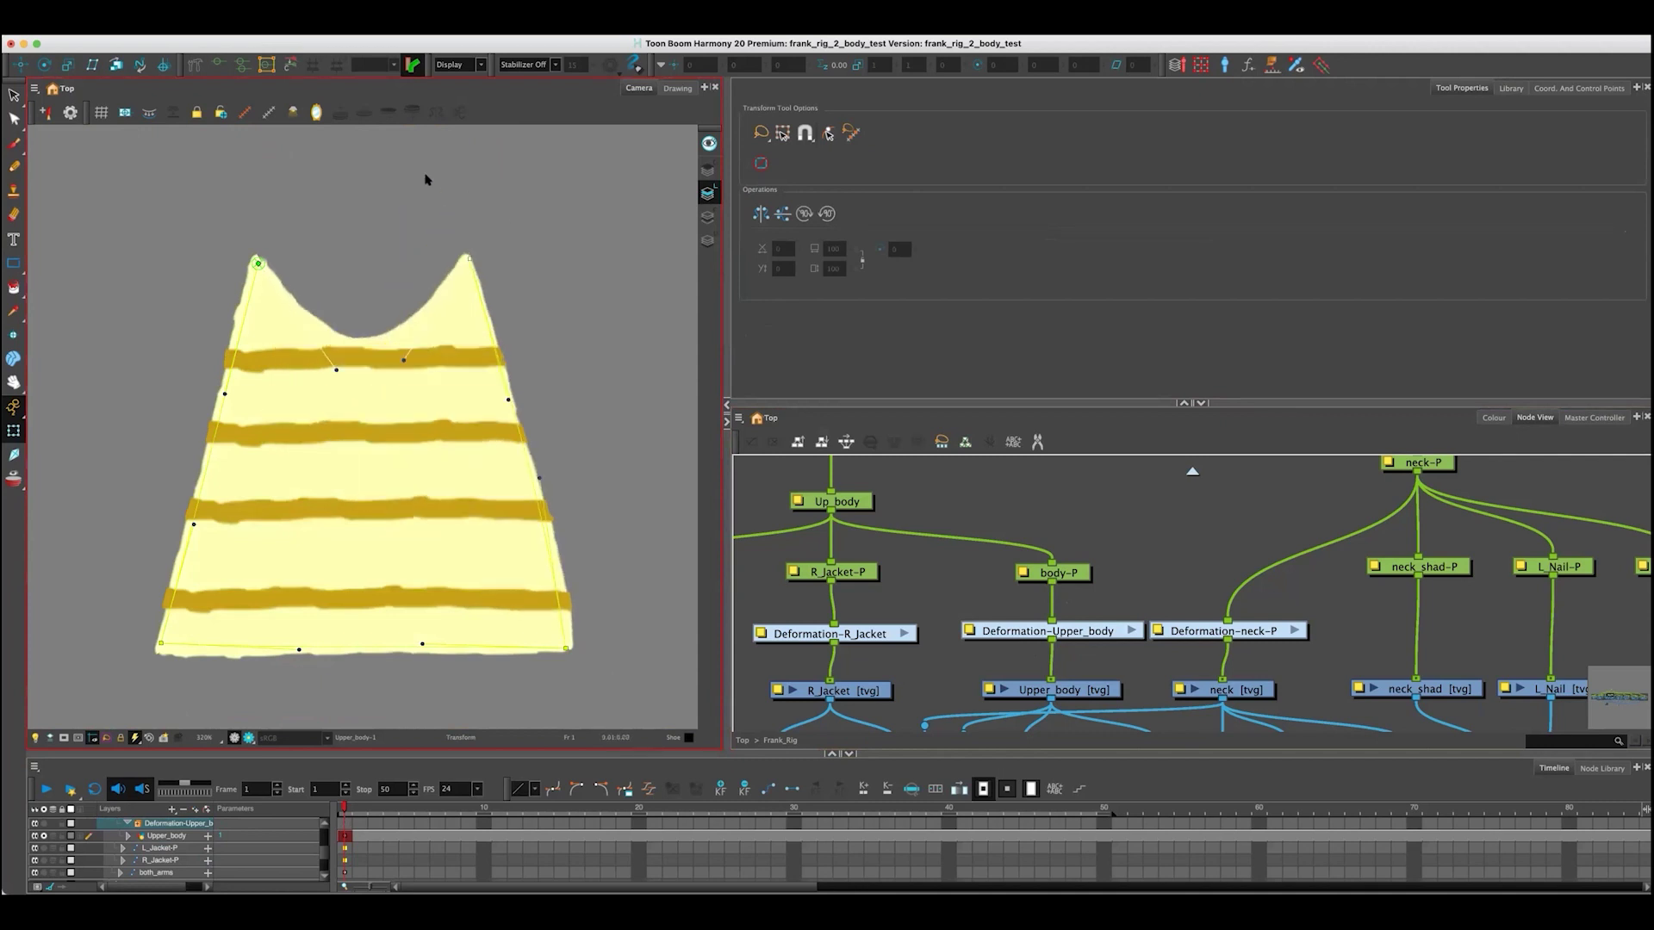
{"action": "left_click", "coordinate": [383, 246]}
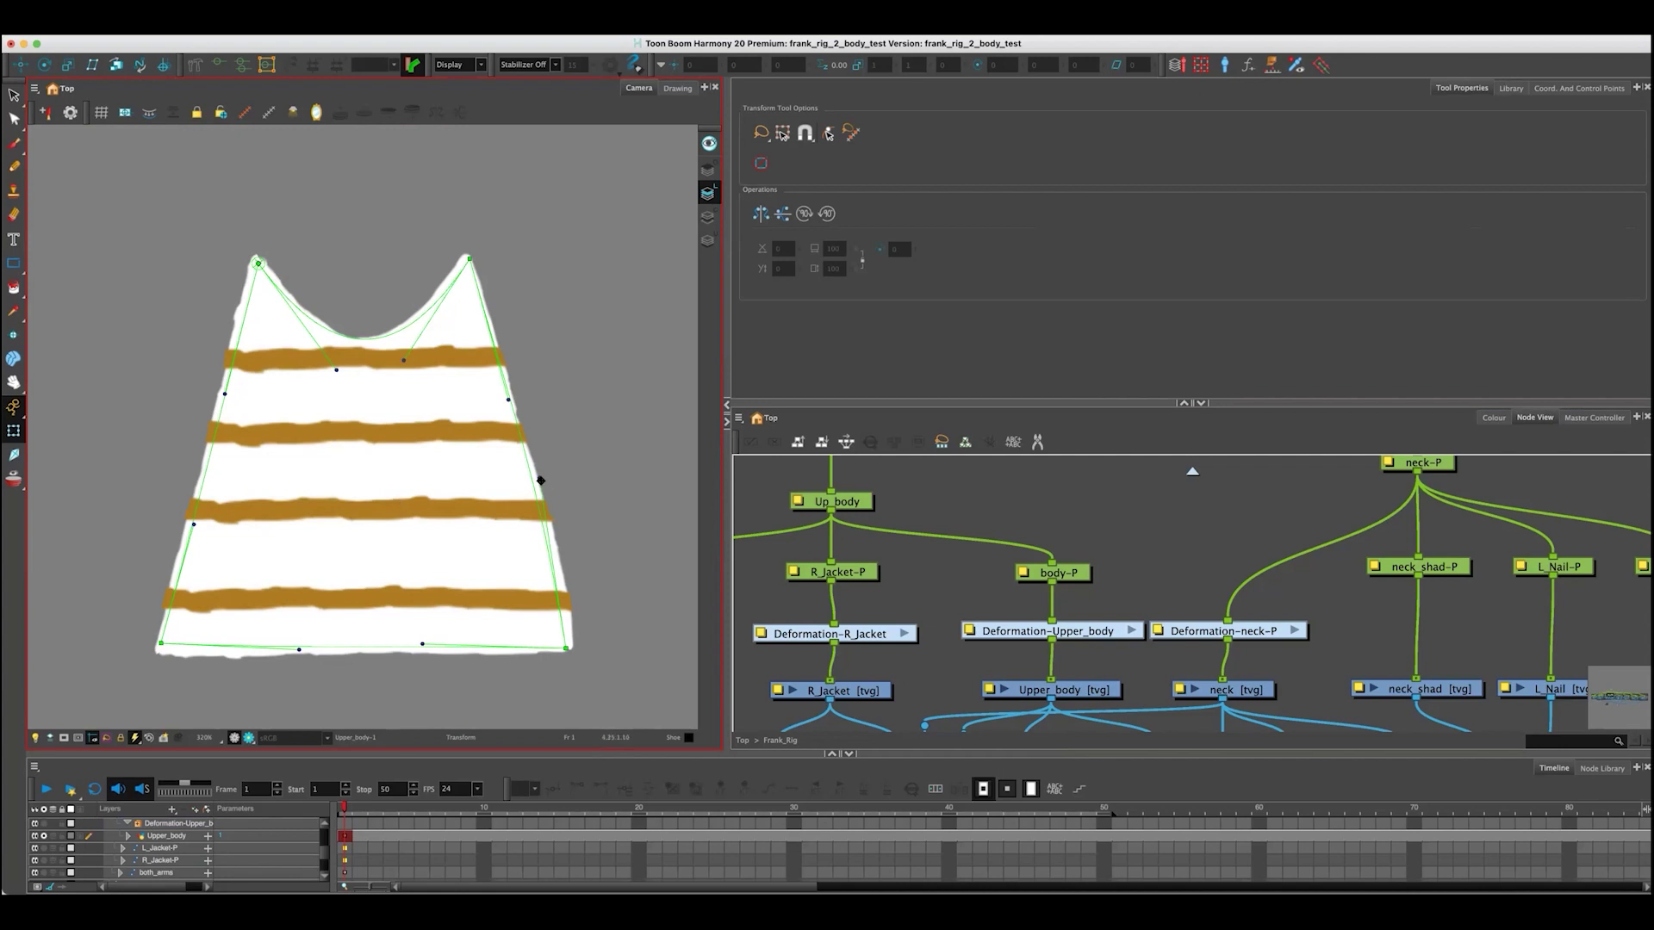
- Add a Weighted-Deform node to the node network near the Upper_body deformation
{"action": "left_click", "coordinate": [924, 571]}
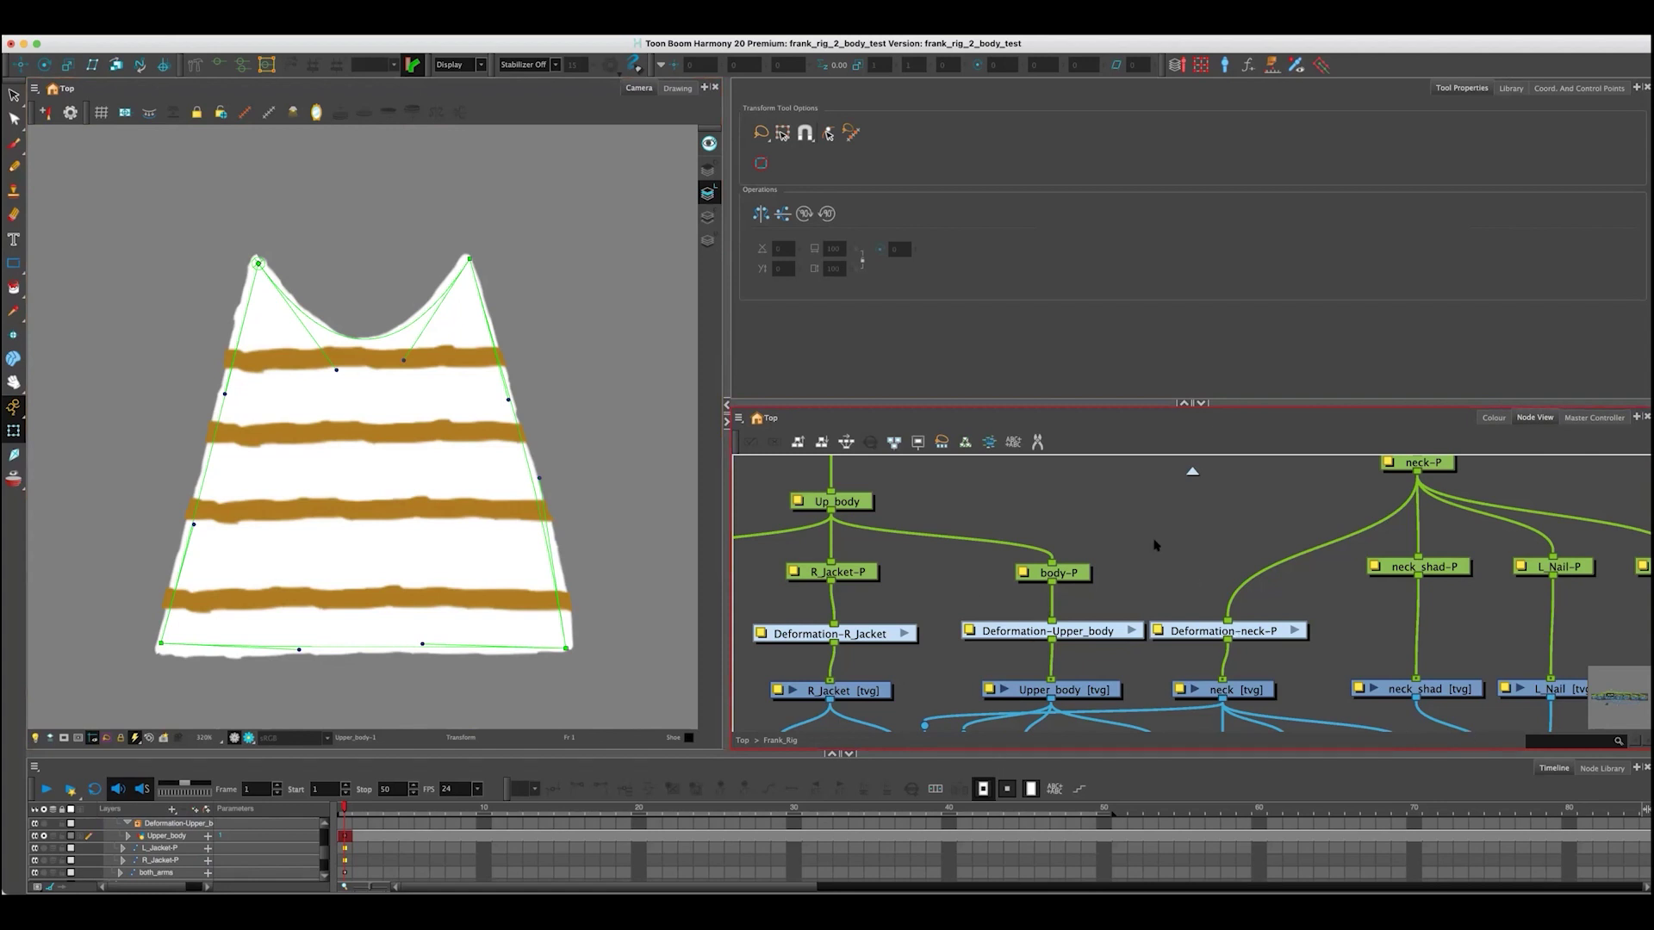
{"action": "key", "text": "Tab"}
{"action": "type", "text": "weigh"}
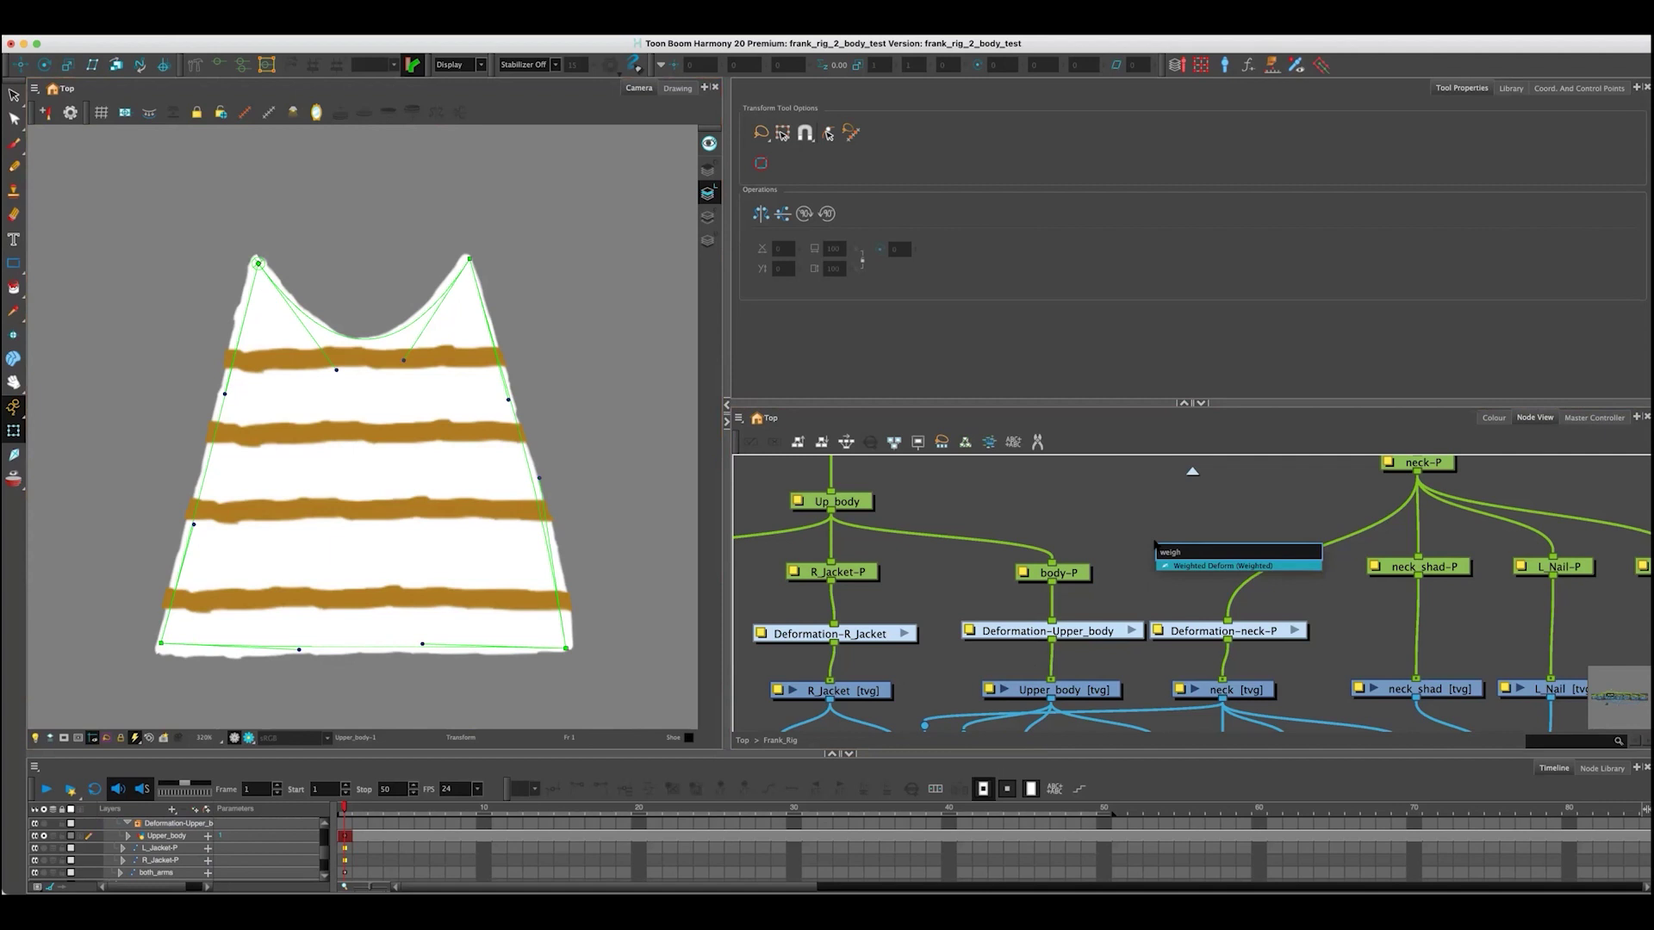
{"action": "left_click", "coordinate": [1232, 566]}
- Spread out the neck, body-P and Deformation-Upper_body nodes to make room for the Weighted-Deform node
{"action": "left_click_drag", "start_coordinate": [1246, 634], "coordinate": [1290, 632]}
{"action": "left_click_drag", "start_coordinate": [1251, 691], "coordinate": [1298, 691]}
{"action": "left_click_drag", "start_coordinate": [1217, 569], "coordinate": [1169, 610]}
{"action": "left_click_drag", "start_coordinate": [1023, 613], "coordinate": [1066, 496]}
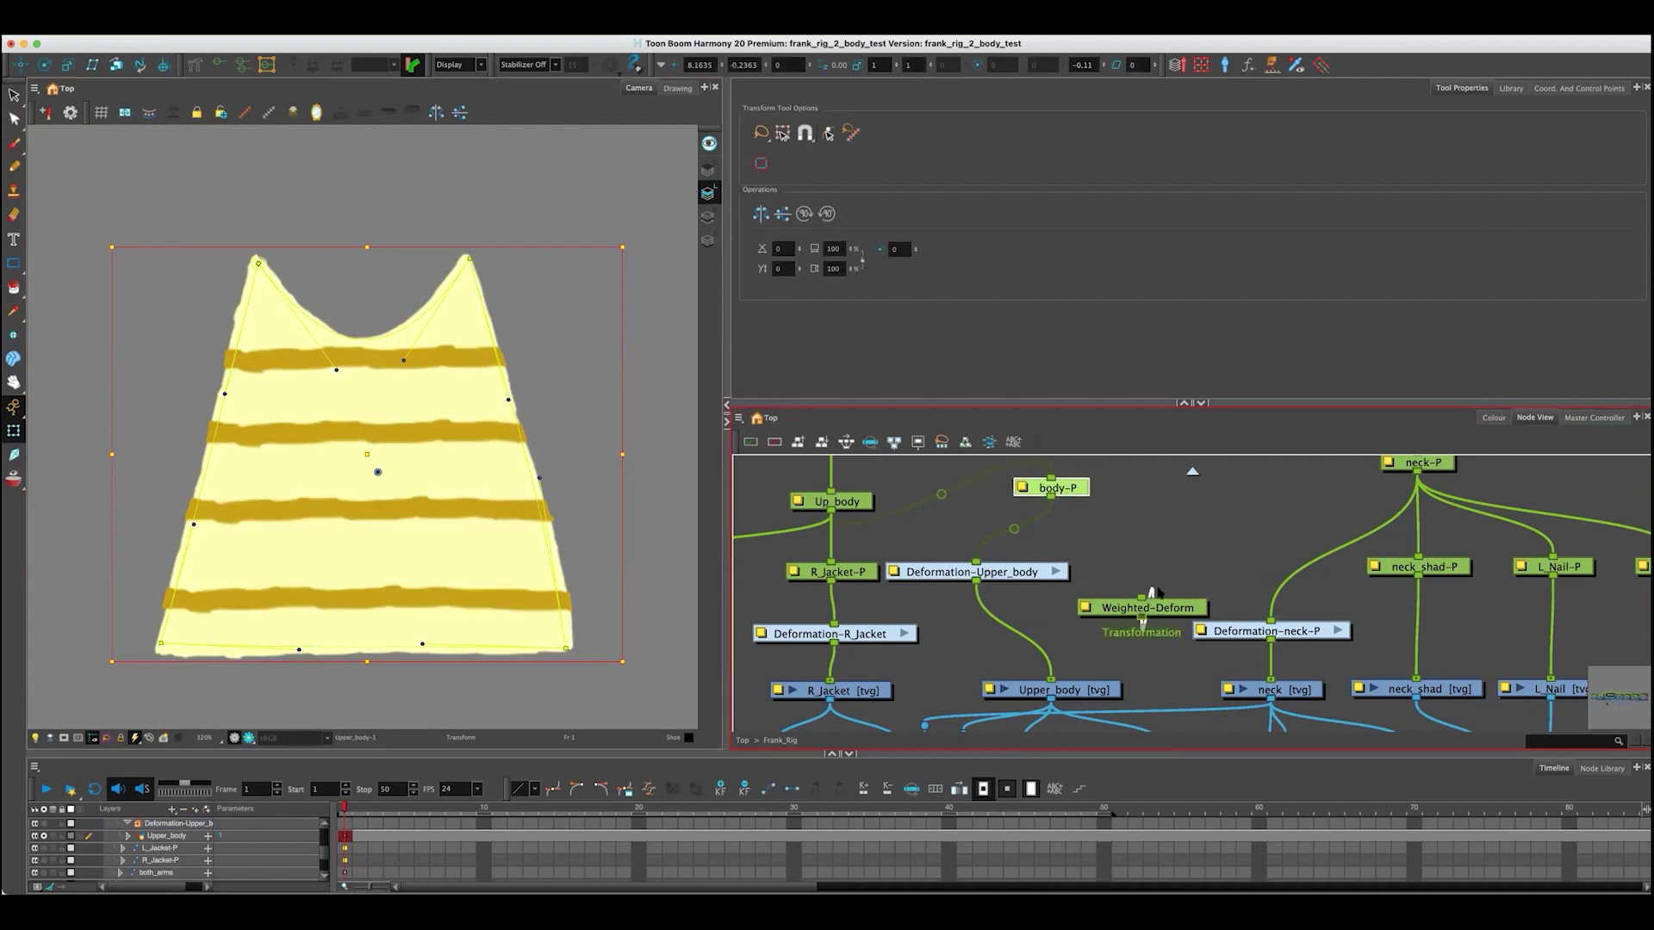
{"action": "left_click_drag", "start_coordinate": [1148, 608], "coordinate": [1157, 599]}
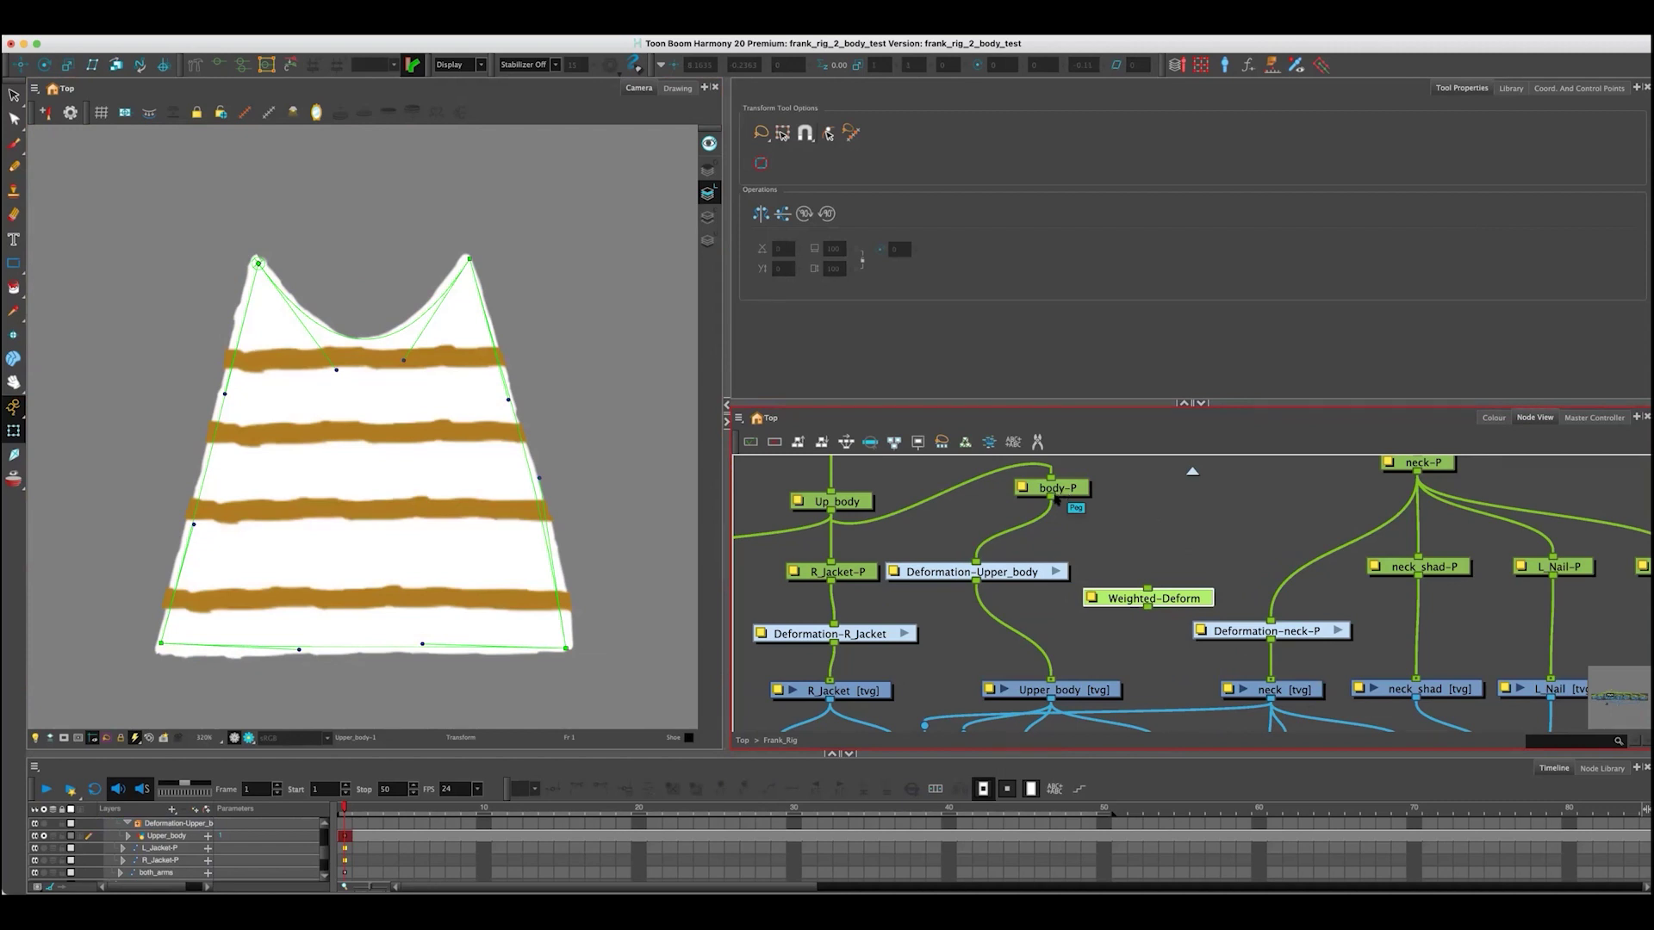
- Connect body-P and Deformation-Upper_body into Weighted-Deform and link its output to the Upper_body drawing, clearing the selection
{"action": "left_click_drag", "start_coordinate": [1055, 500], "coordinate": [1158, 587]}
{"action": "left_click", "coordinate": [1074, 492]}
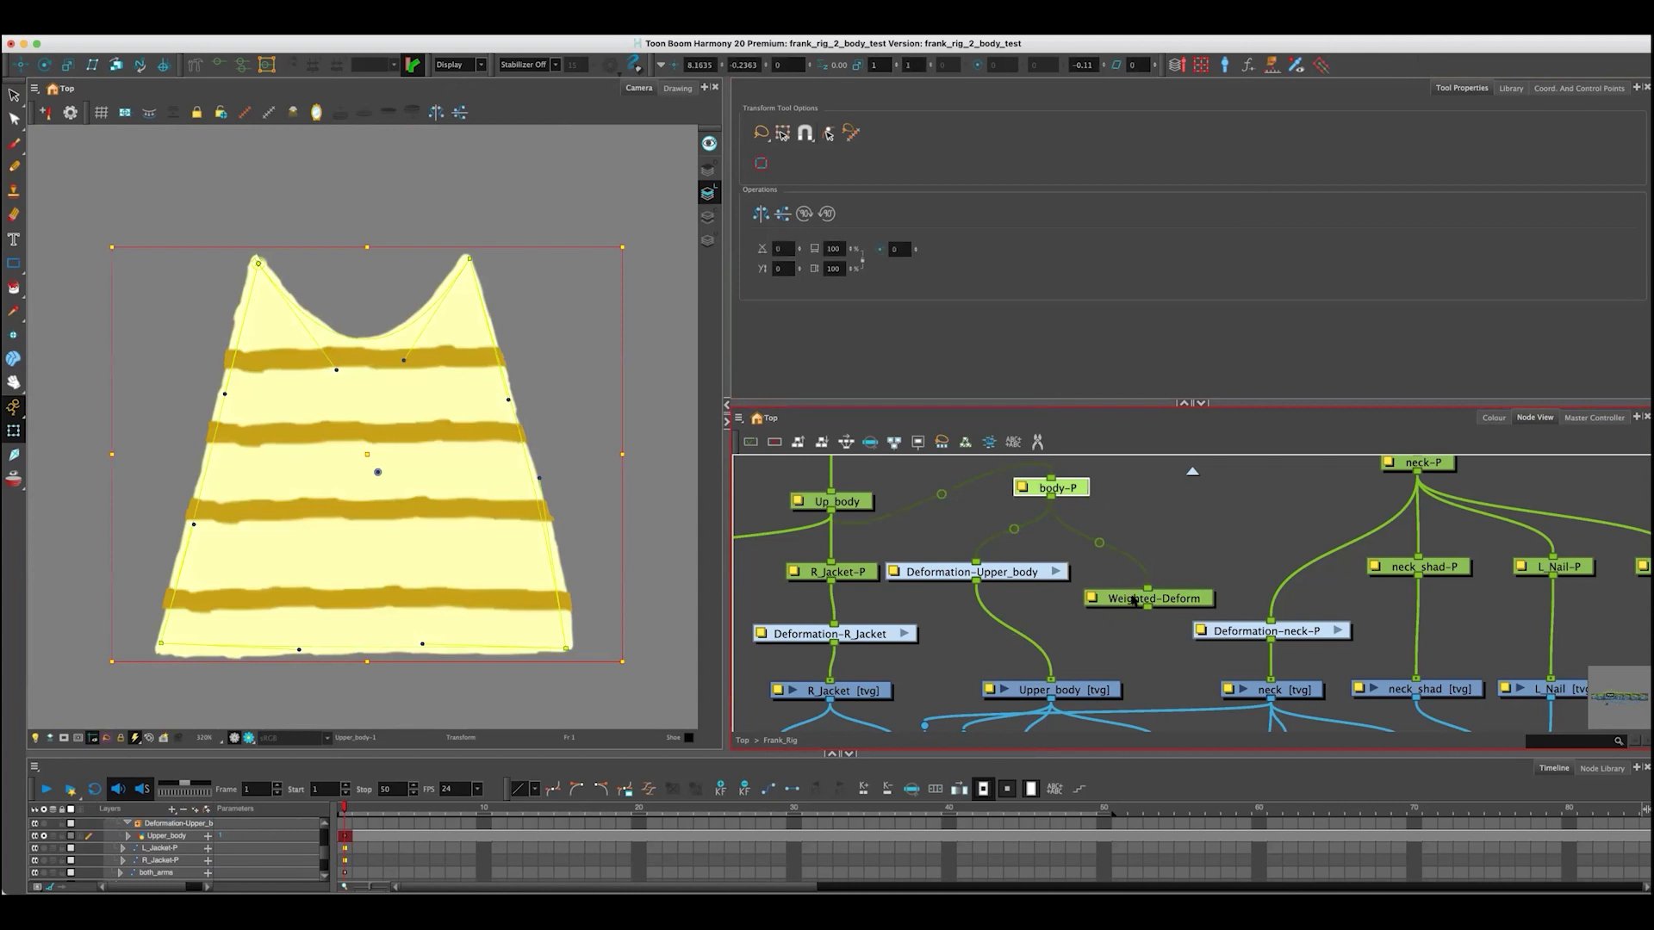
{"action": "left_click_drag", "start_coordinate": [1084, 642], "coordinate": [1067, 680]}
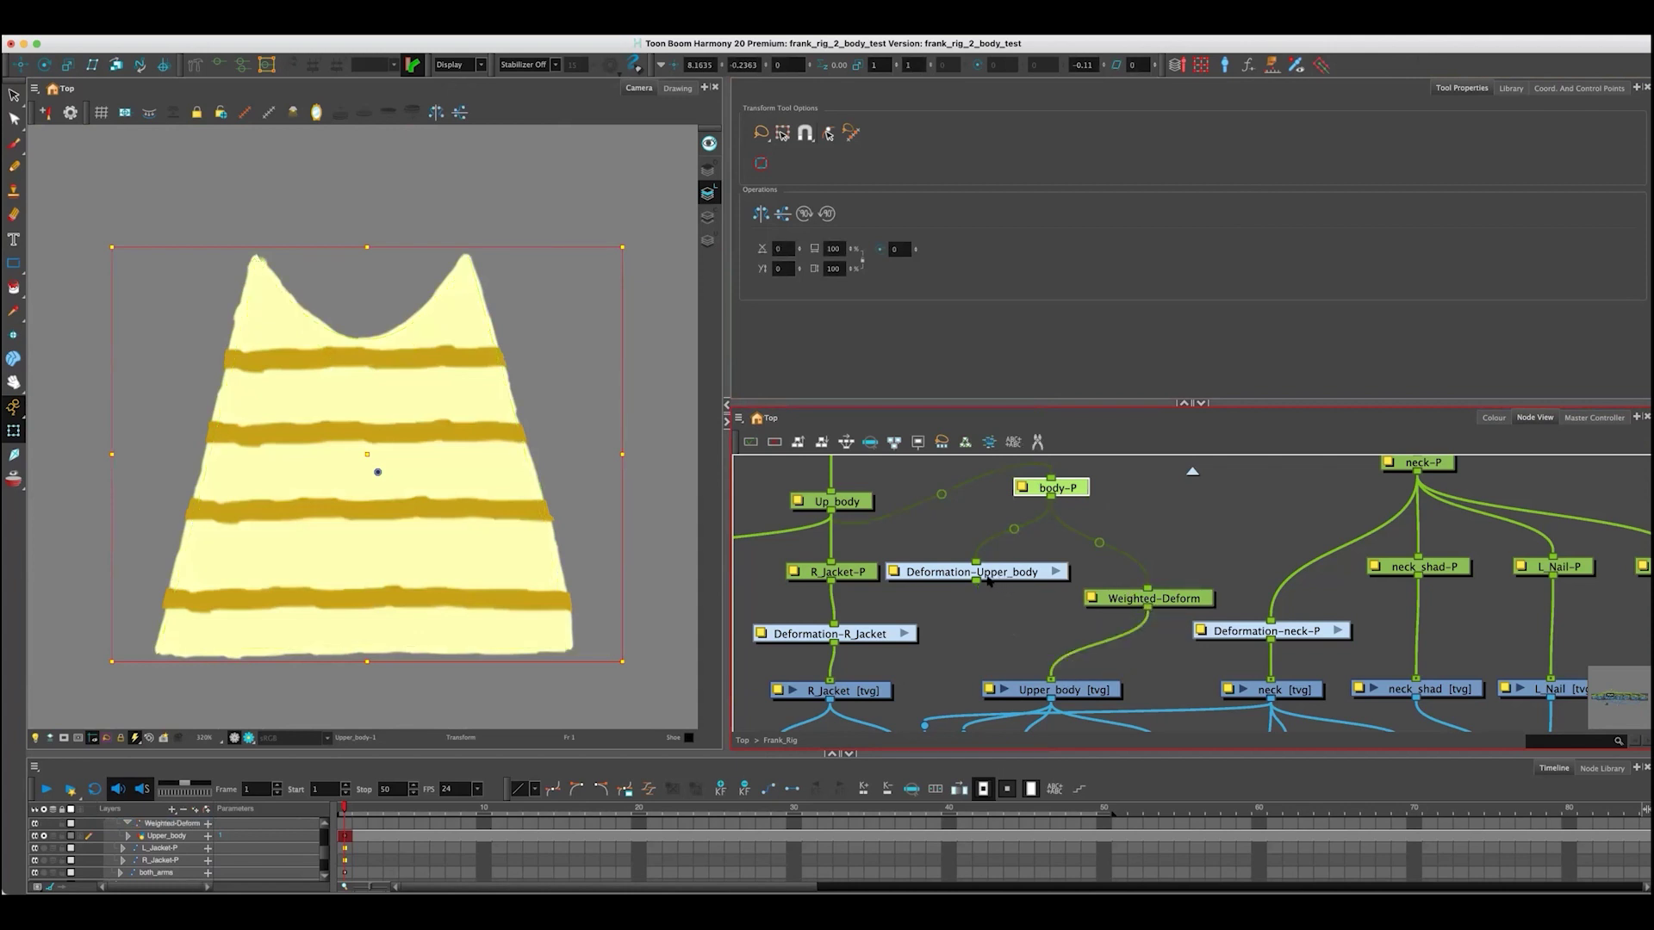
{"action": "left_click_drag", "start_coordinate": [976, 582], "coordinate": [1059, 626]}
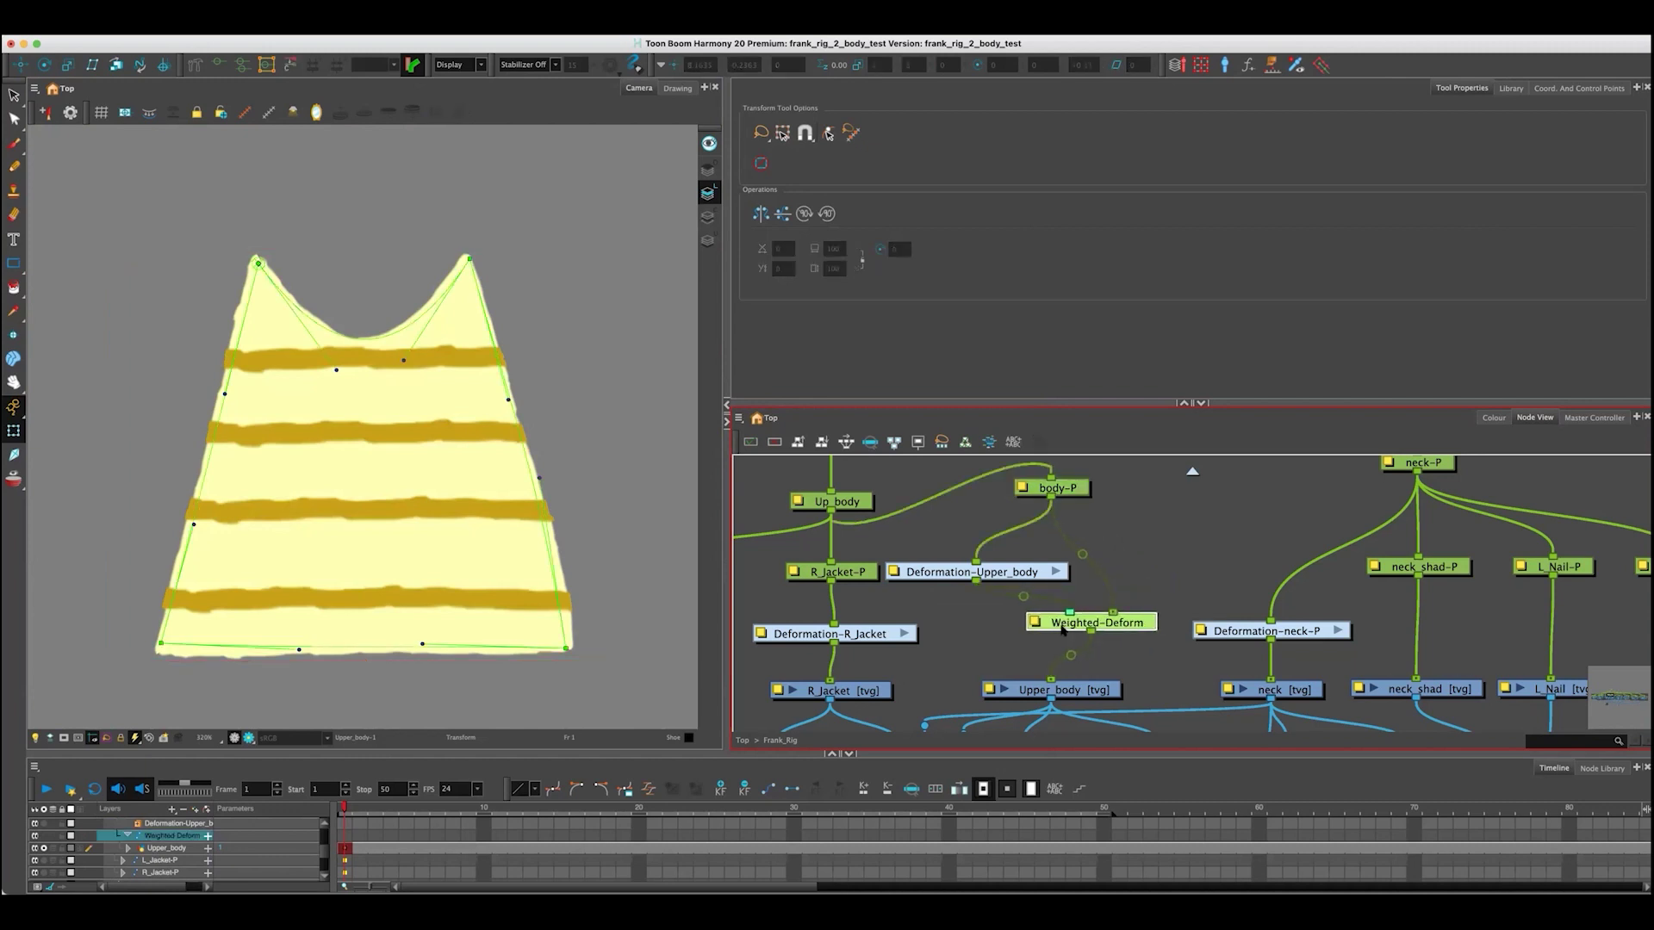
{"action": "left_click", "coordinate": [988, 616]}
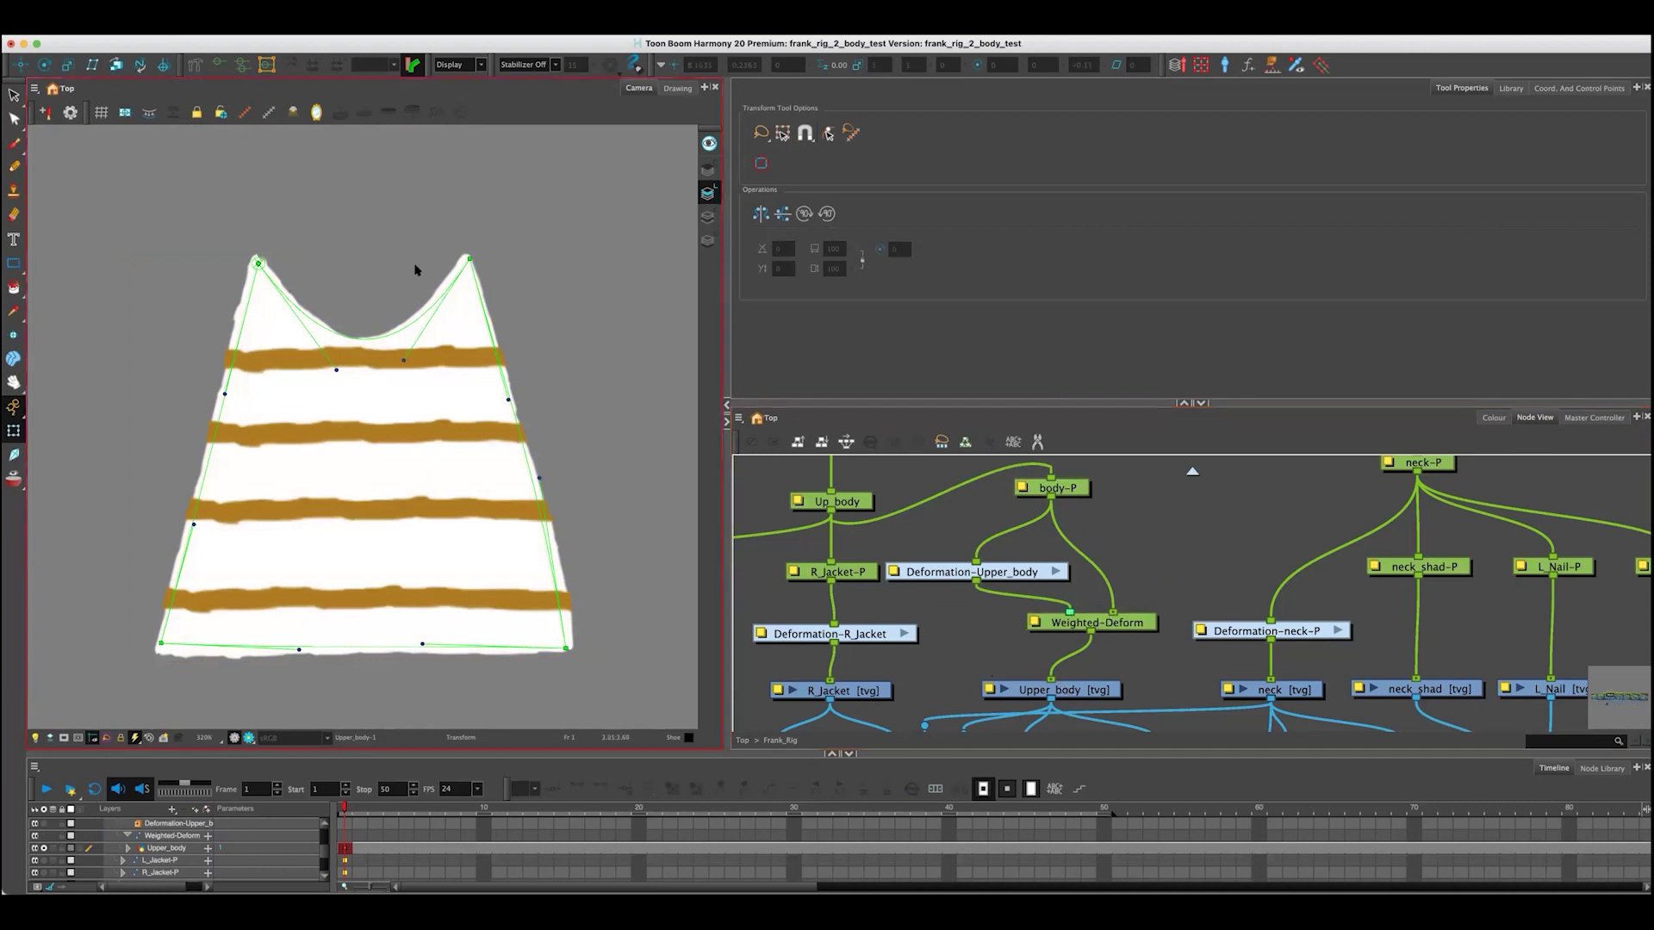
- Test the weighted deformer by pulling the shirt's right shoulder point outward and bending the neckline and side handles
{"action": "left_click_drag", "start_coordinate": [469, 259], "coordinate": [547, 265]}
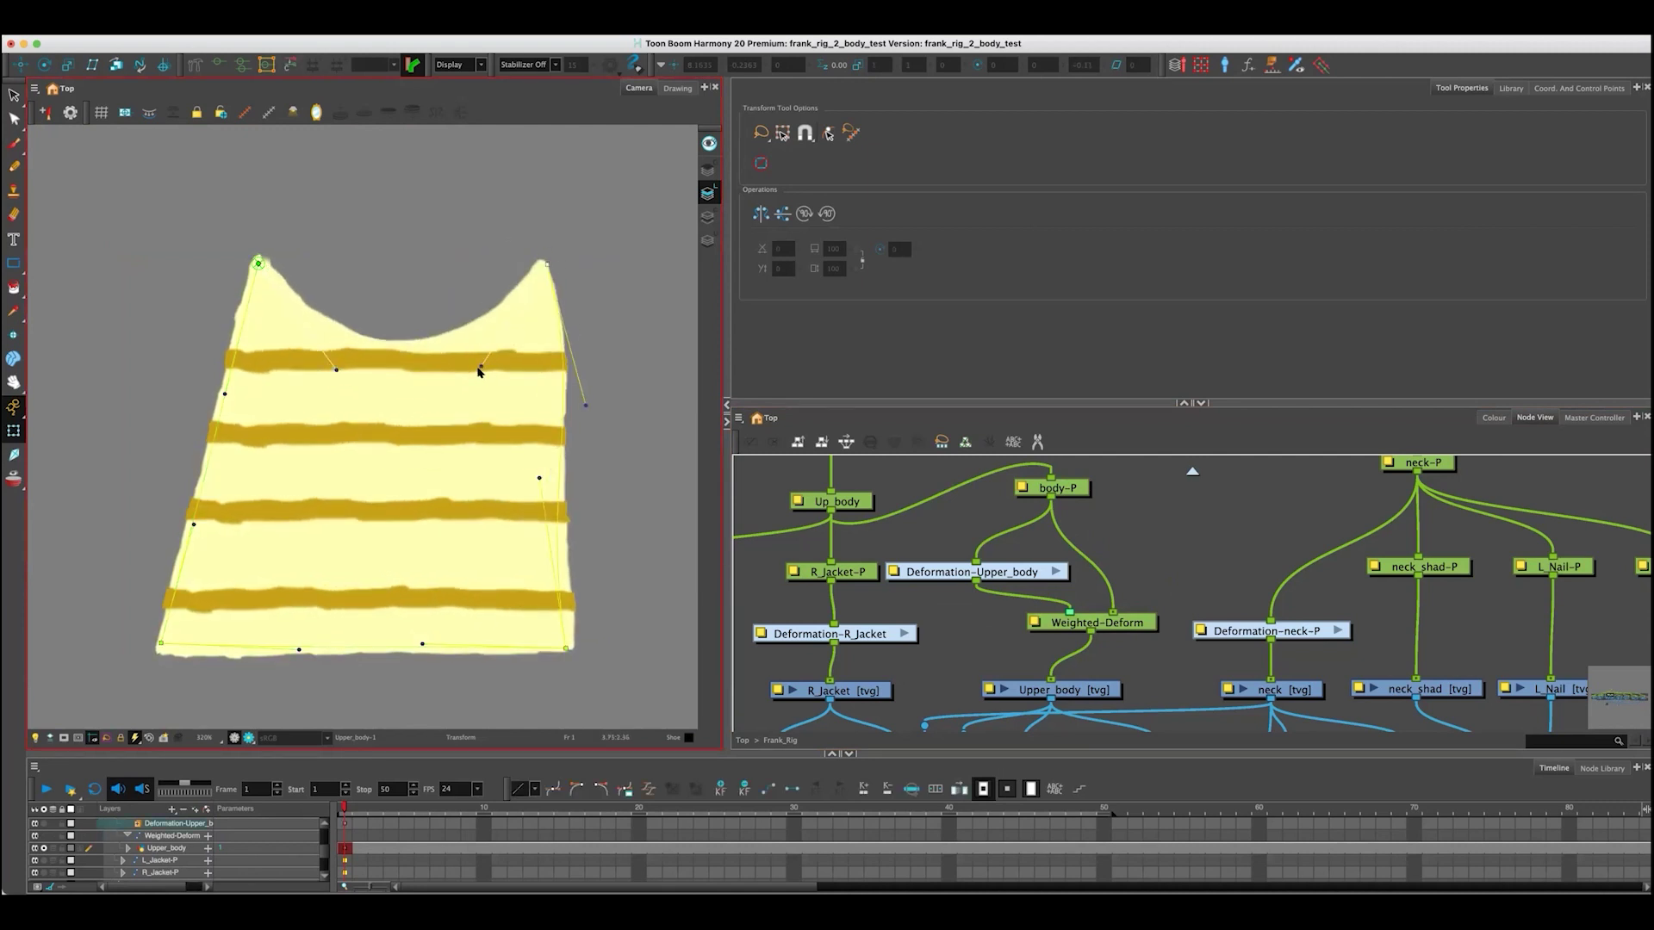
{"action": "mouse_move", "coordinate": [479, 378]}
{"action": "left_mouse_down"}
{"action": "mouse_move", "coordinate": [495, 433]}
{"action": "mouse_move", "coordinate": [584, 485]}
{"action": "left_mouse_up"}
{"action": "mouse_move", "coordinate": [336, 369]}
{"action": "left_mouse_down"}
{"action": "mouse_move", "coordinate": [339, 421]}
{"action": "mouse_move", "coordinate": [358, 347]}
{"action": "left_mouse_up"}
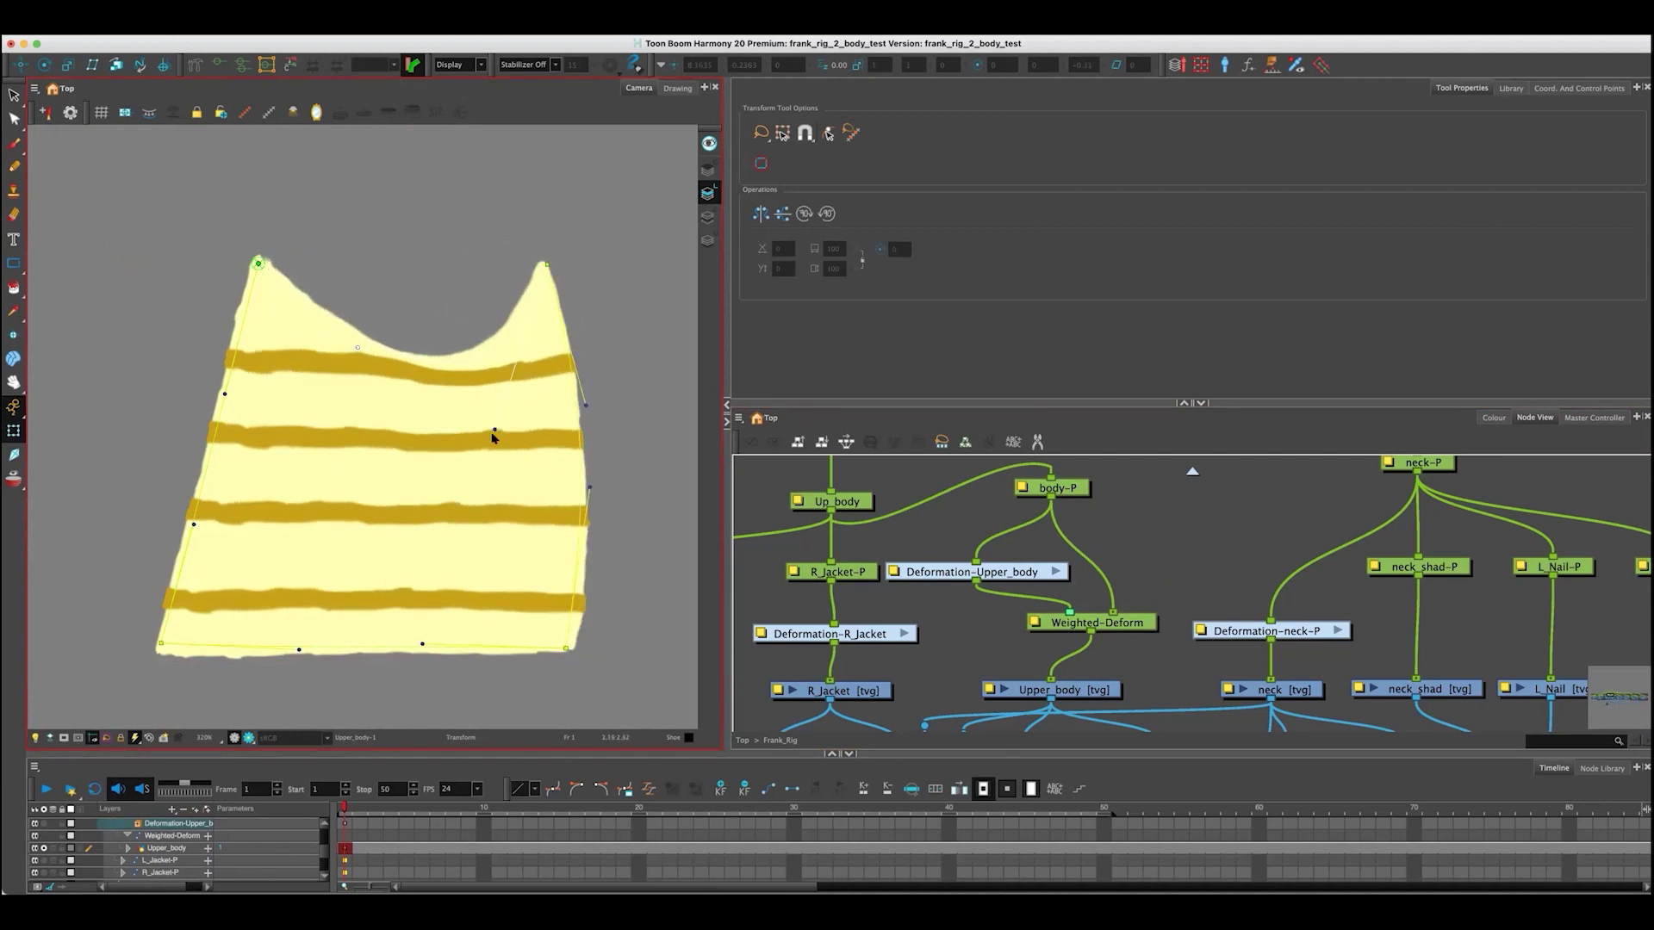
{"action": "mouse_move", "coordinate": [494, 431]}
{"action": "left_mouse_down"}
{"action": "mouse_move", "coordinate": [479, 494]}
{"action": "mouse_move", "coordinate": [485, 342]}
{"action": "mouse_move", "coordinate": [473, 421]}
{"action": "left_mouse_up"}
{"action": "mouse_move", "coordinate": [221, 393]}
{"action": "left_mouse_down"}
{"action": "mouse_move", "coordinate": [210, 380]}
{"action": "mouse_move", "coordinate": [207, 399]}
{"action": "mouse_move", "coordinate": [277, 417]}
{"action": "mouse_move", "coordinate": [239, 417]}
{"action": "left_mouse_up"}
{"action": "left_click_drag", "start_coordinate": [125, 376], "coordinate": [220, 418]}
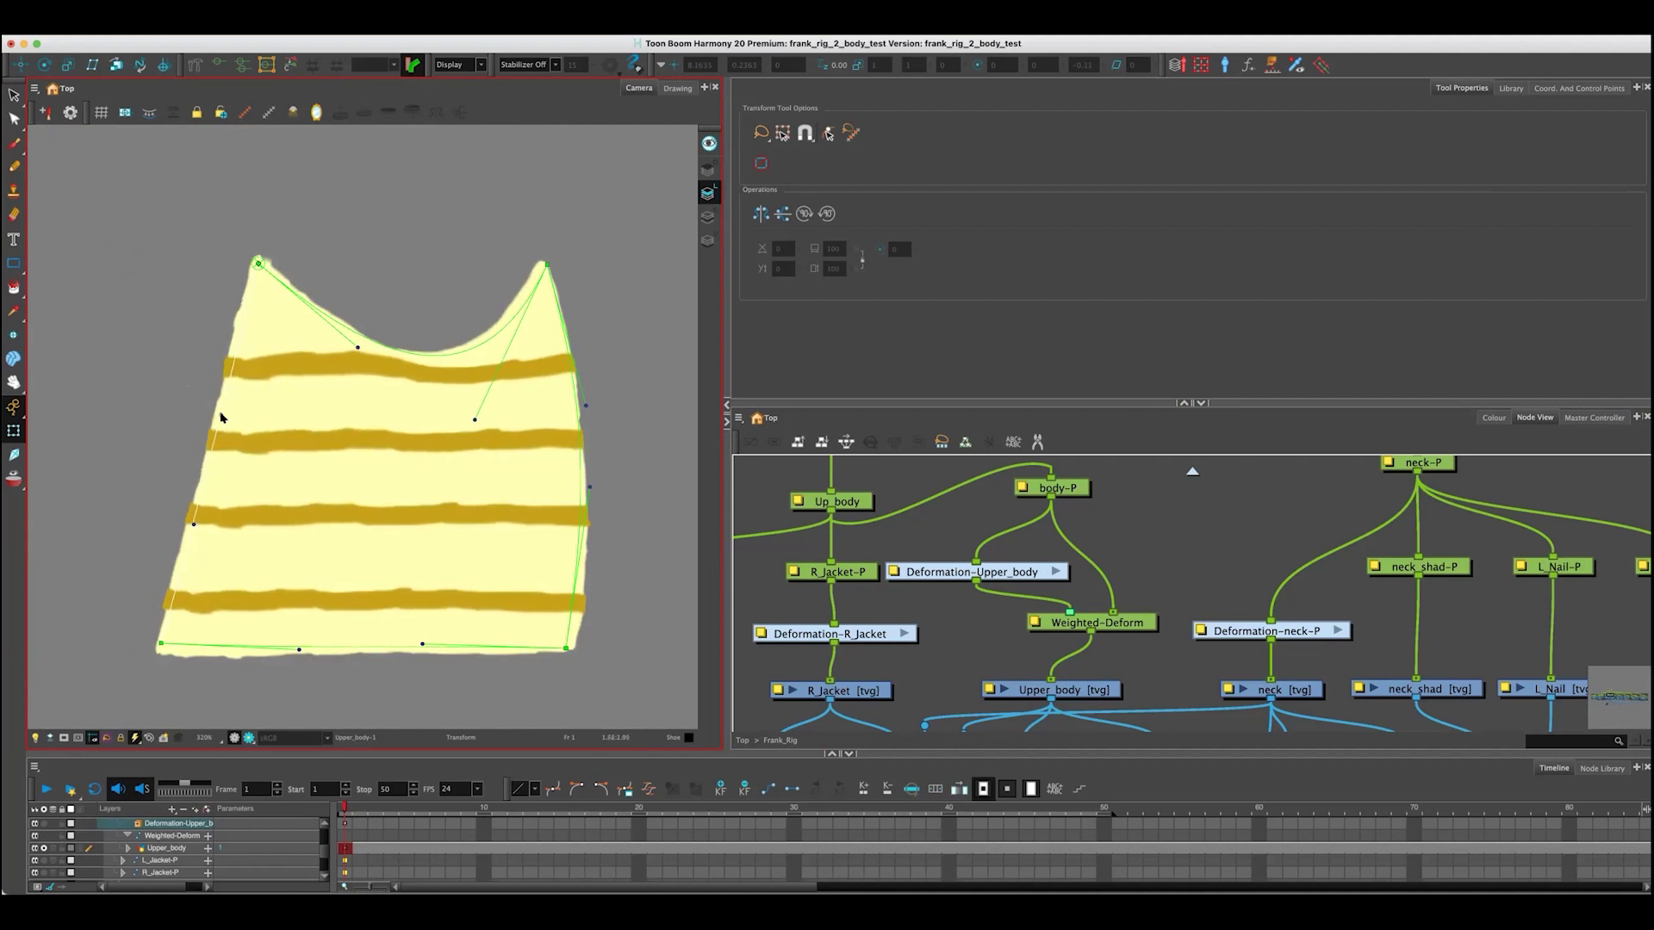
{"action": "left_click", "coordinate": [1004, 624]}
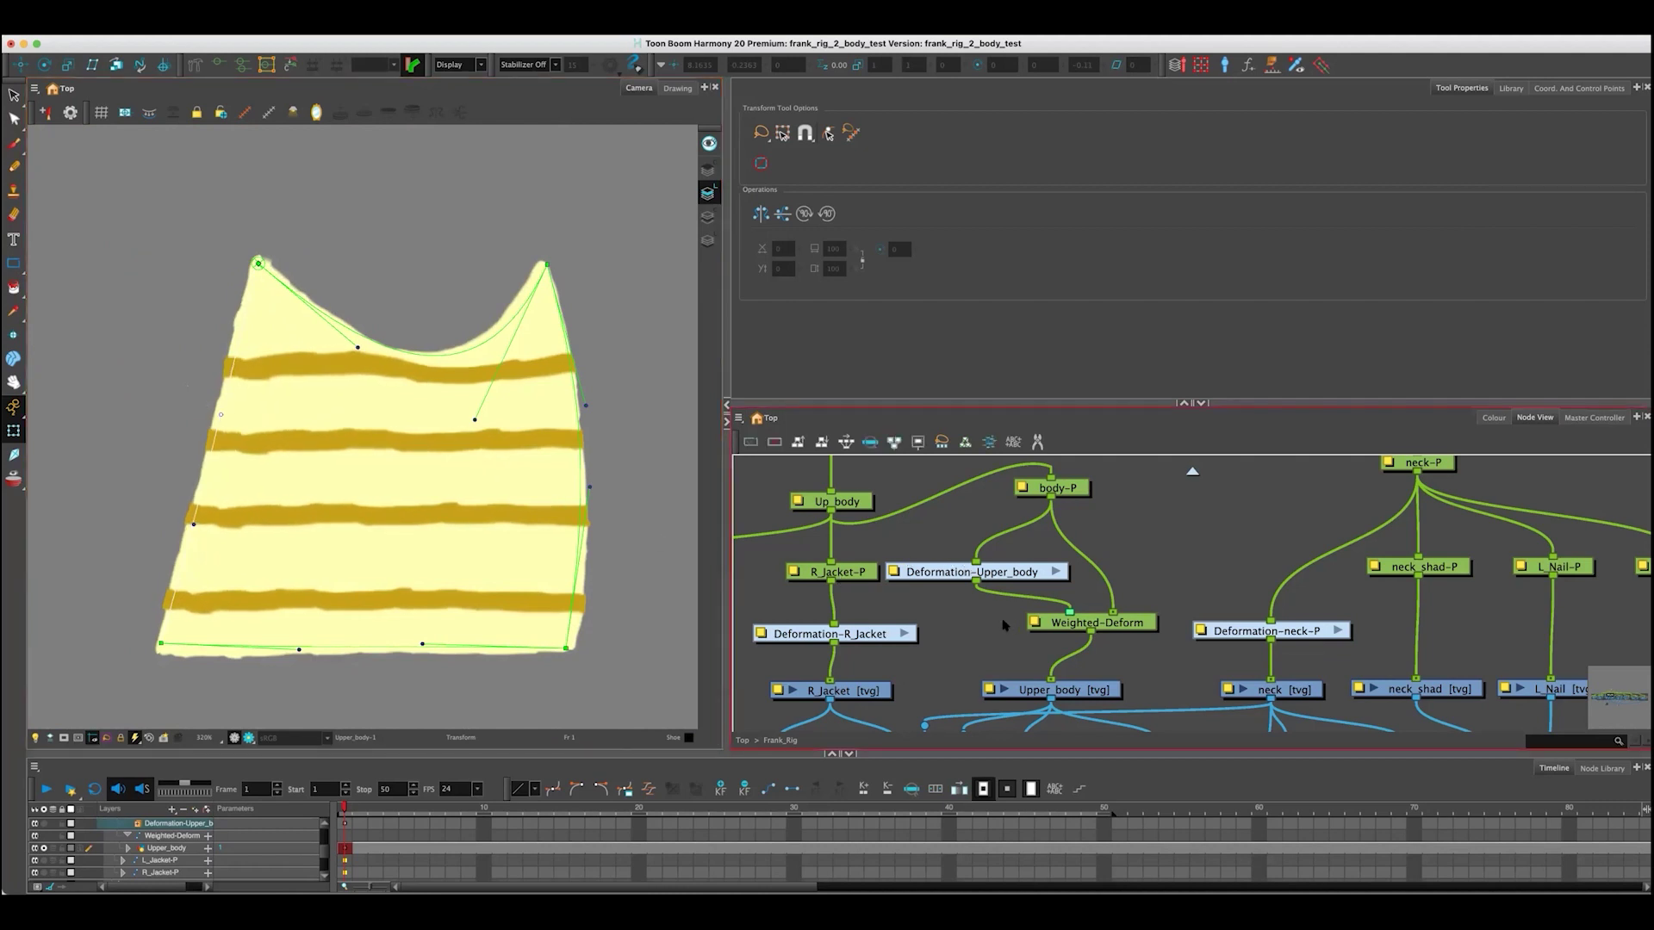
{"action": "left_click", "coordinate": [939, 524]}
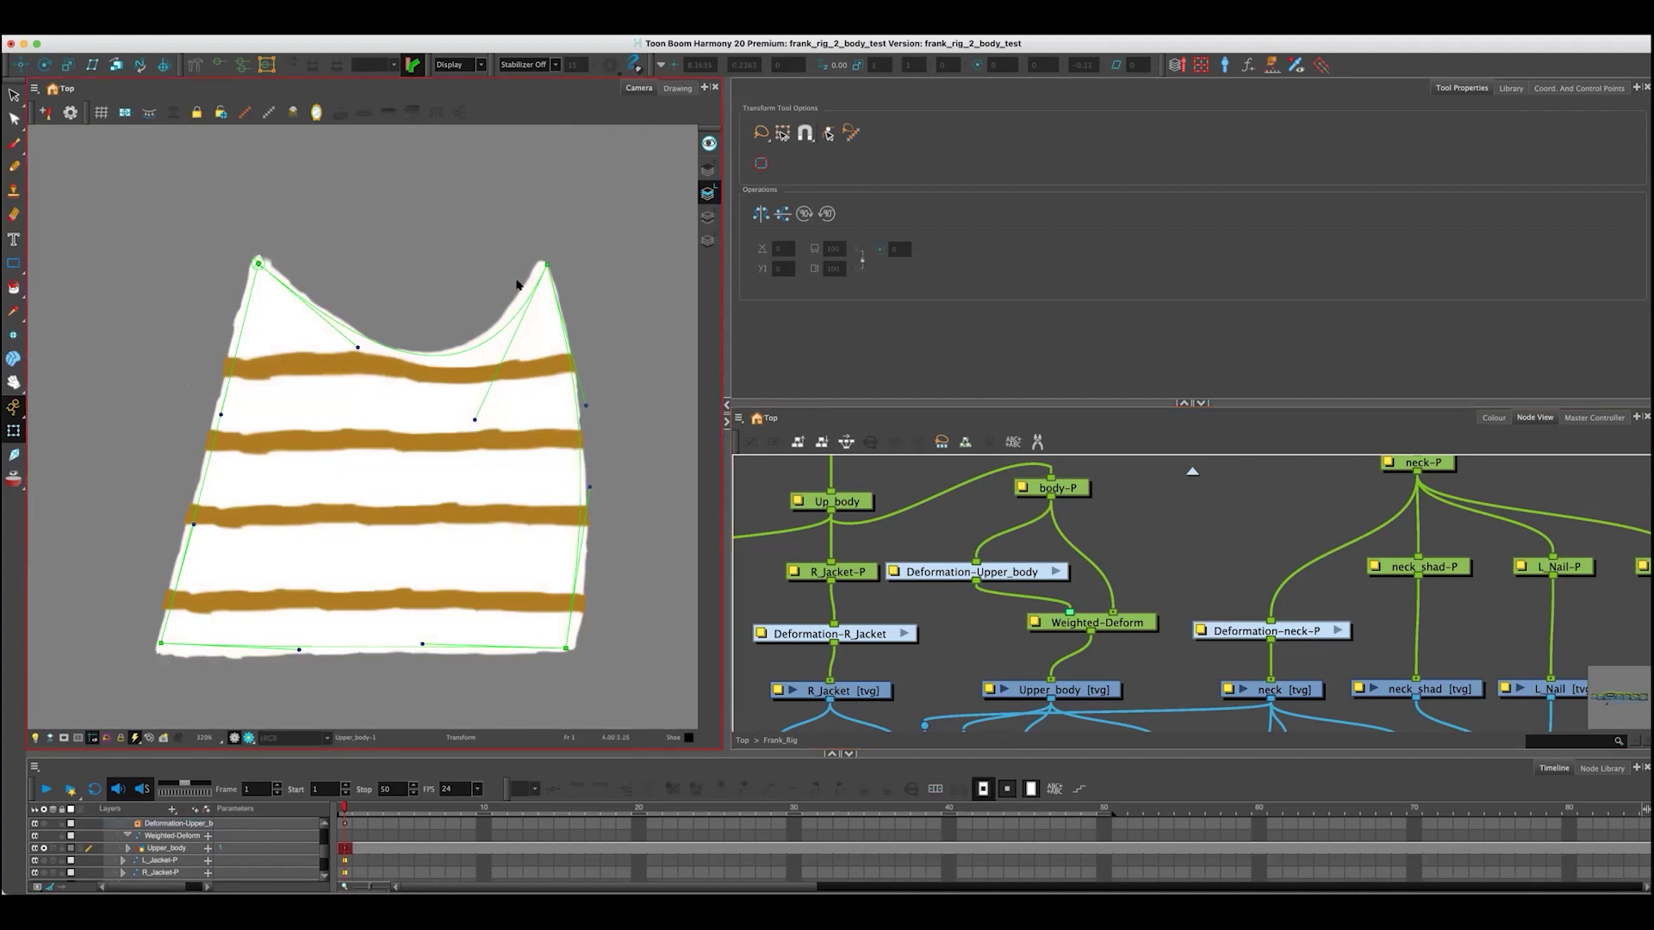
- Reset the shirt's deformed envelope points to their resting shape through the Deformation-Upper_body group and clear the selection
{"action": "left_click", "coordinate": [547, 261]}
{"action": "left_click", "coordinate": [547, 261]}
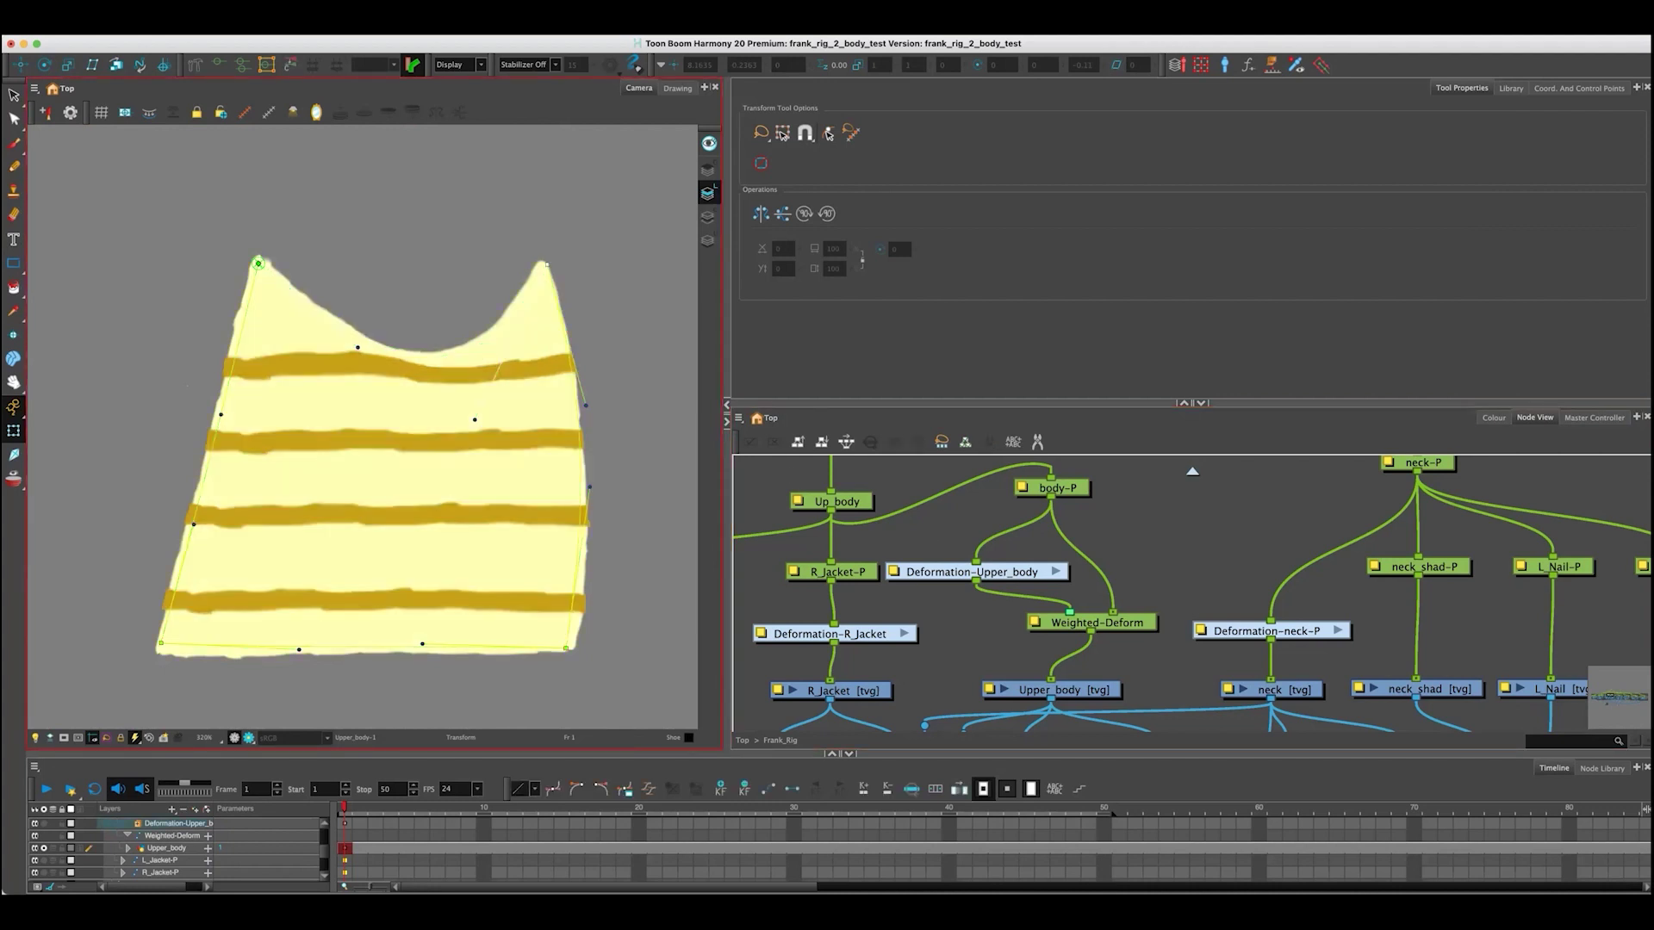
{"action": "left_click", "coordinate": [290, 64]}
{"action": "left_click", "coordinate": [980, 572]}
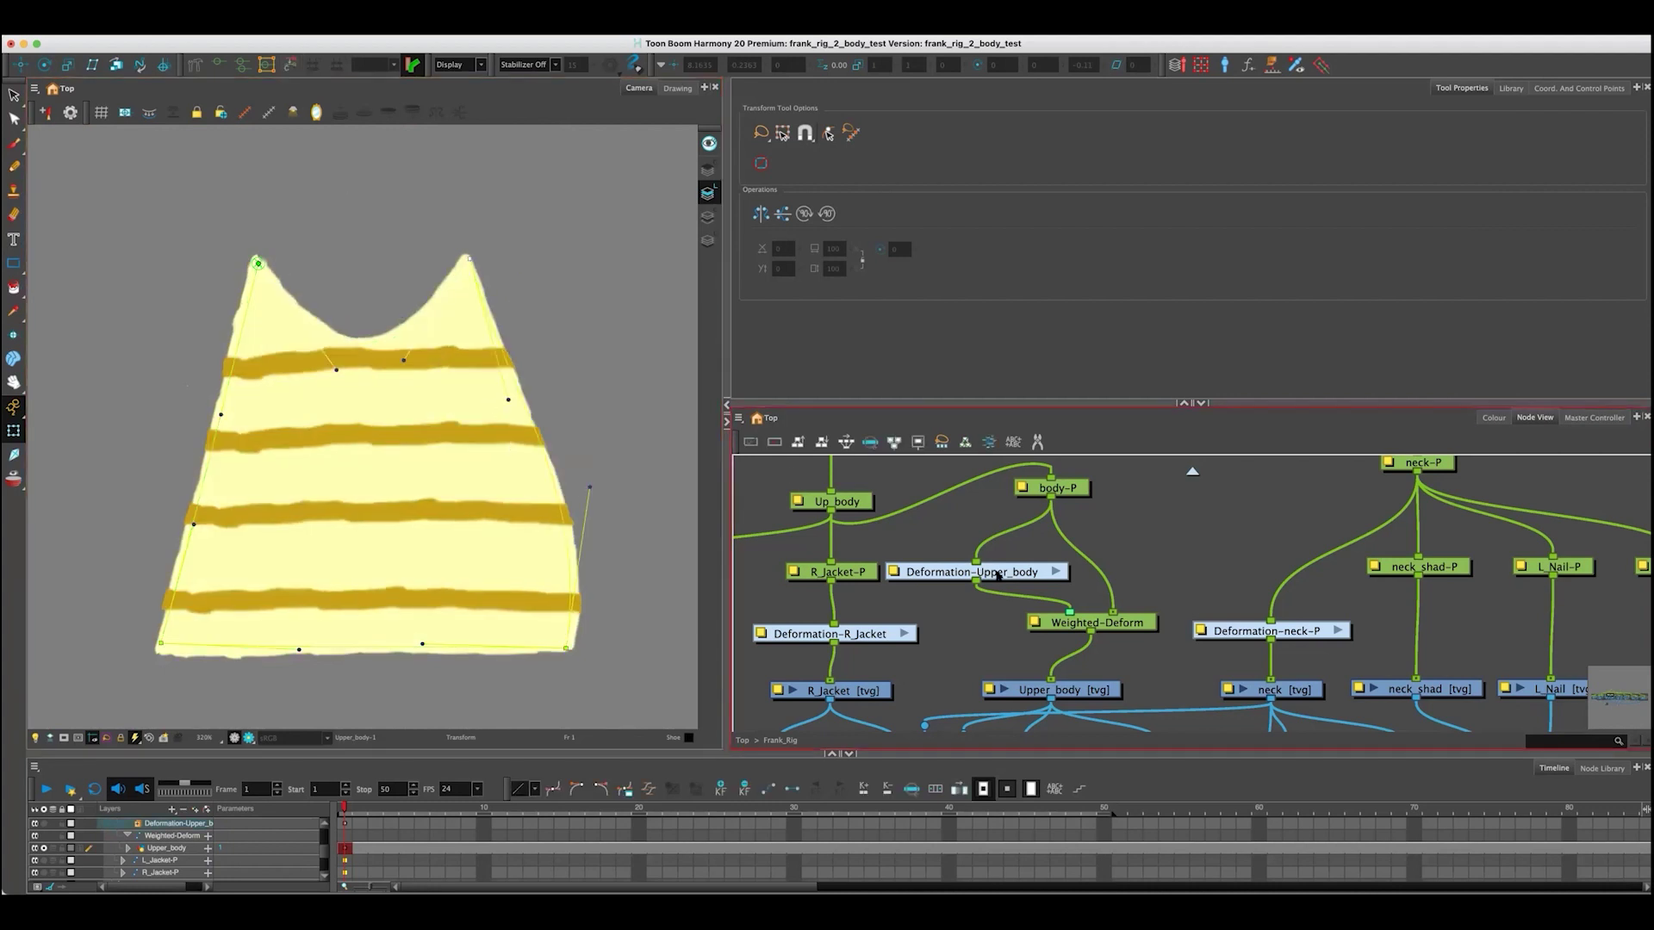
{"action": "left_click", "coordinate": [290, 64]}
{"action": "left_click", "coordinate": [198, 298]}
- Turn off solo for the Upper_body layer to show the whole character
{"action": "scroll", "coordinate": [197, 298], "scroll_direction": "down", "scroll_amount": 3}
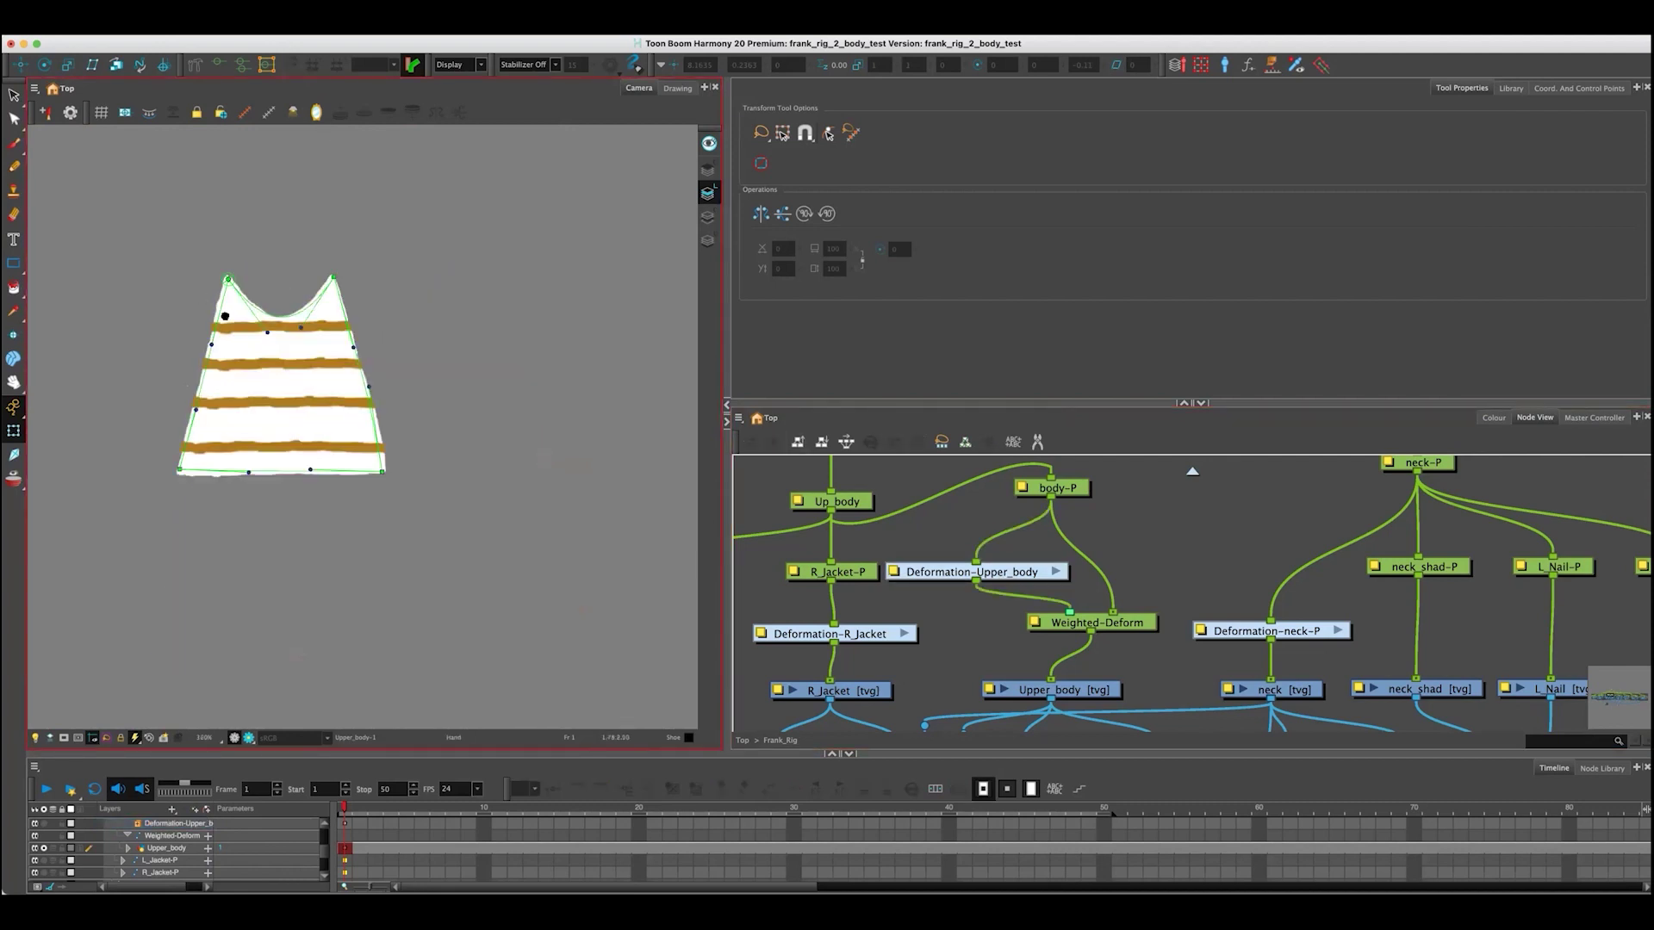
{"action": "left_click", "coordinate": [49, 860]}
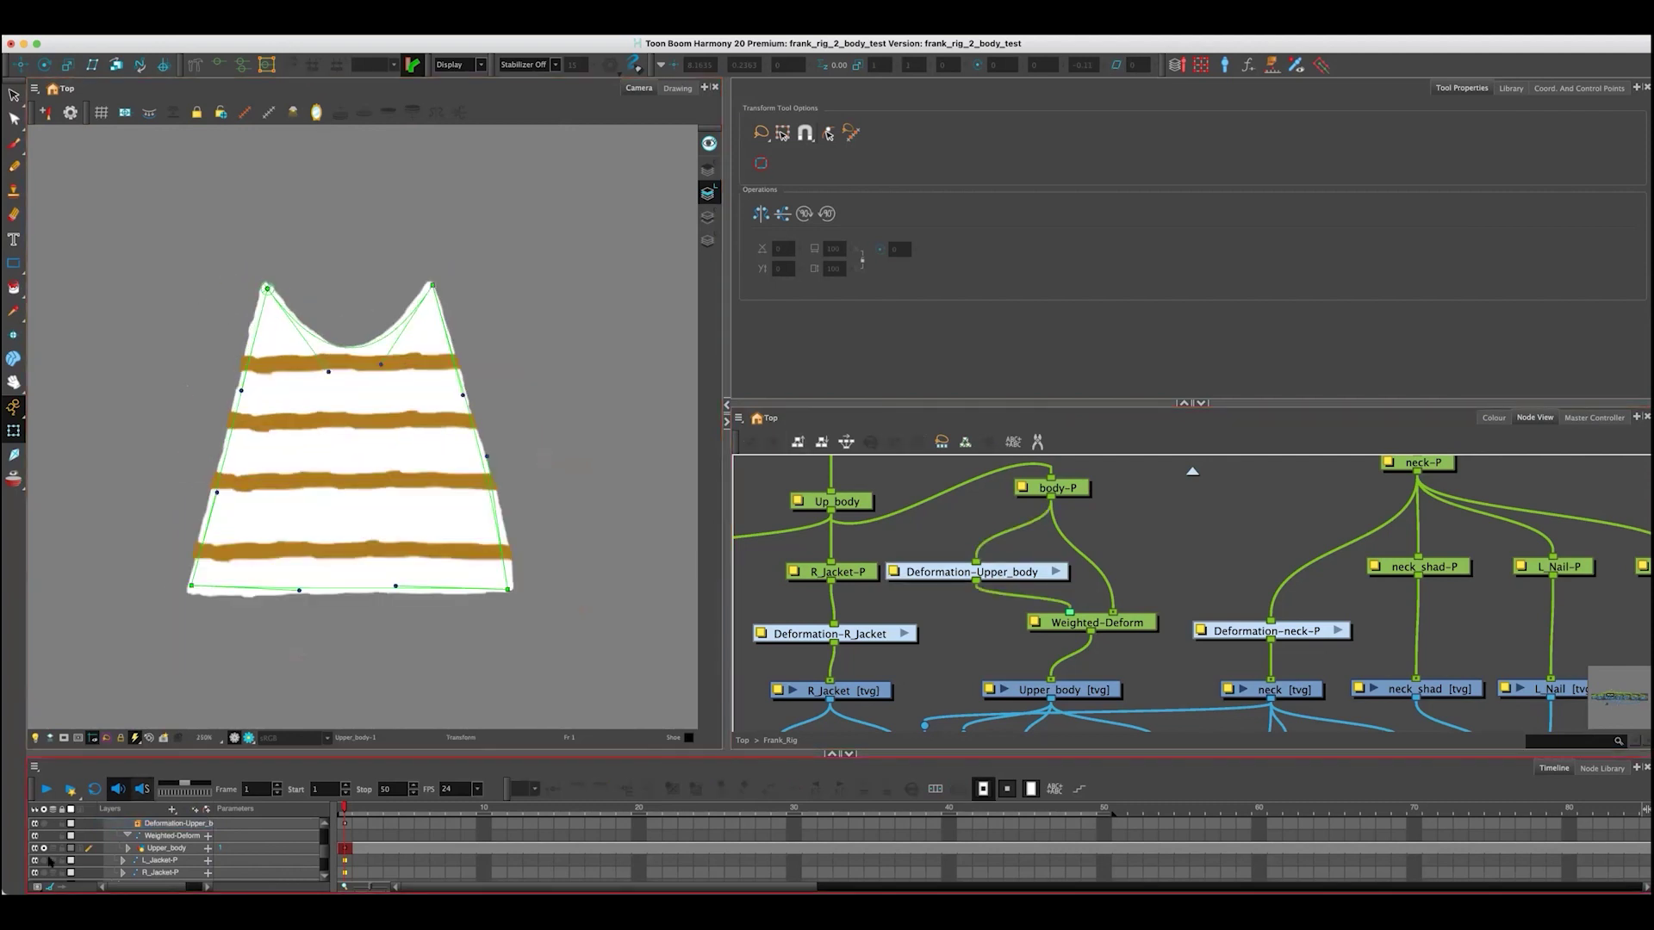
{"action": "left_click", "coordinate": [45, 849]}
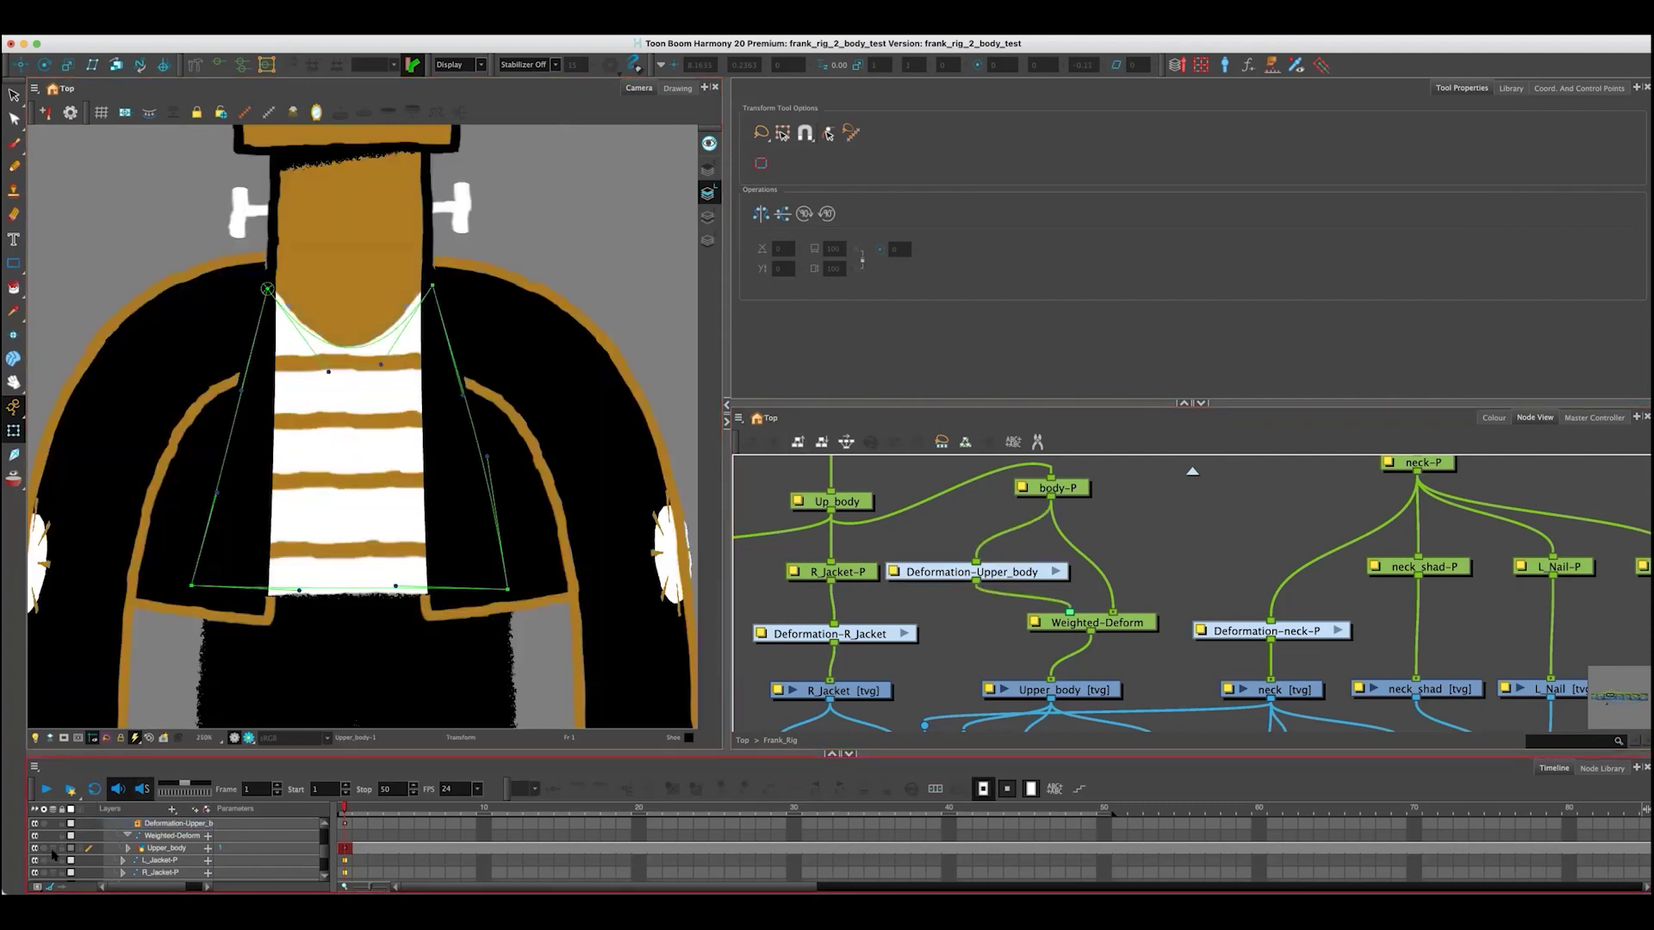
- Examine the complete character with the envelope controls hidden, from the neck down to the shoes, and select the Weighted-Deform node
{"action": "key", "text": "space"}
{"action": "left_click_drag", "start_coordinate": [166, 184], "coordinate": [182, 202]}
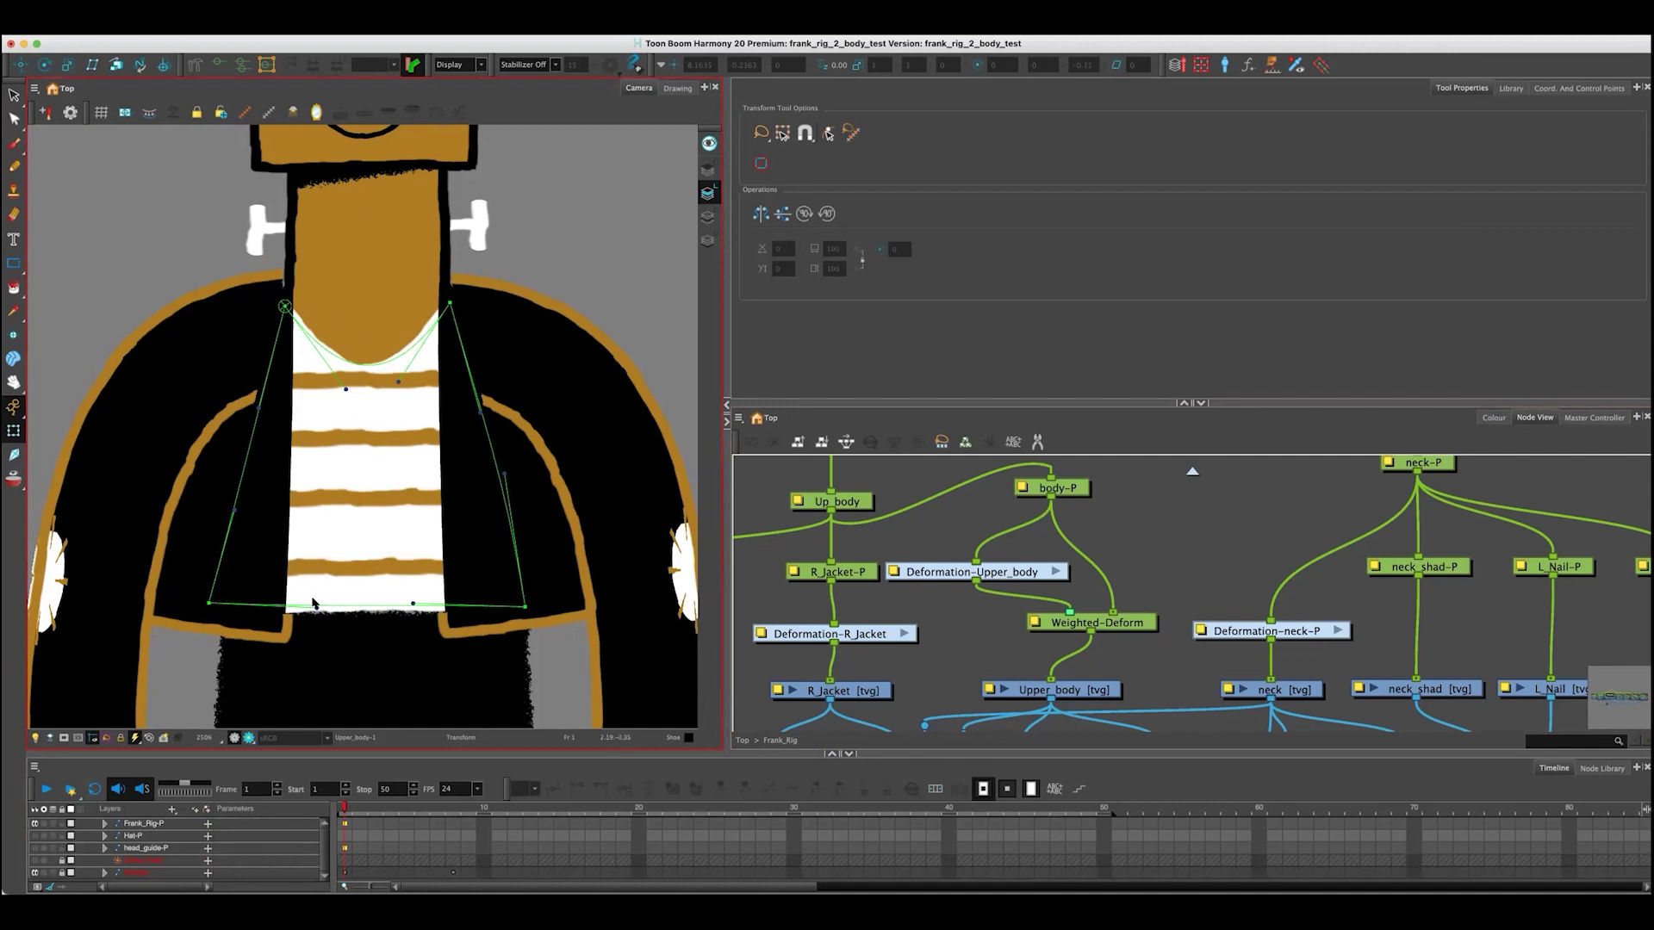
{"action": "left_click_drag", "start_coordinate": [375, 513], "coordinate": [383, 478]}
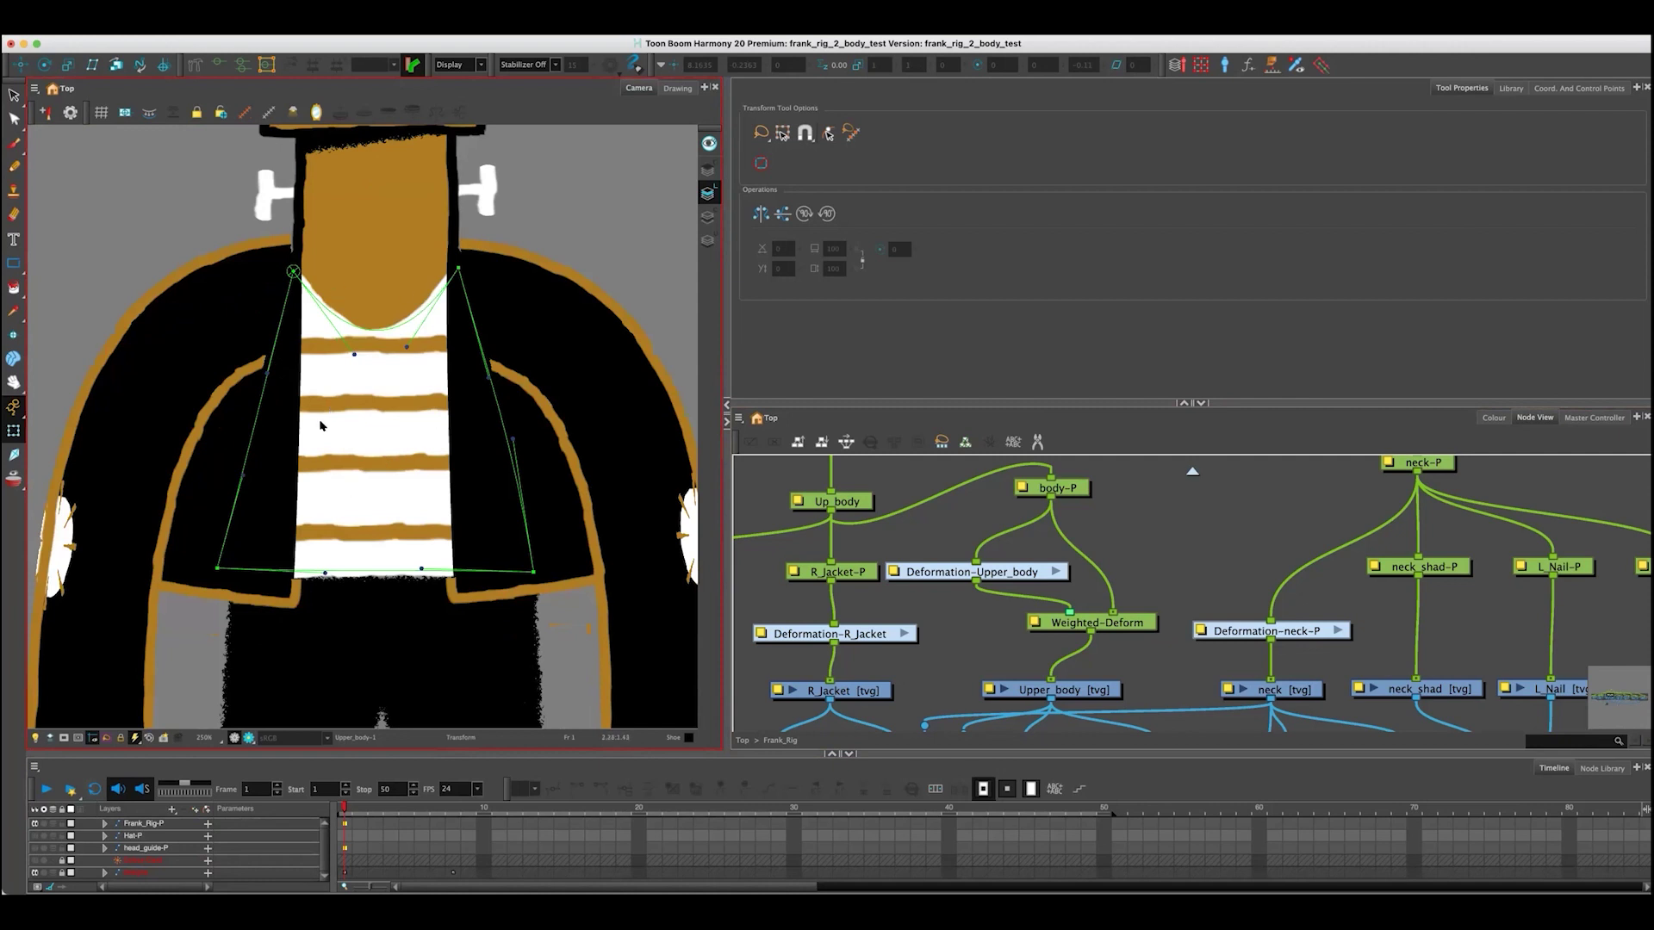
{"action": "scroll", "coordinate": [321, 425], "scroll_direction": "down", "scroll_amount": 2}
{"action": "left_click", "coordinate": [270, 116]}
{"action": "scroll", "coordinate": [226, 246], "scroll_direction": "down", "scroll_amount": 2}
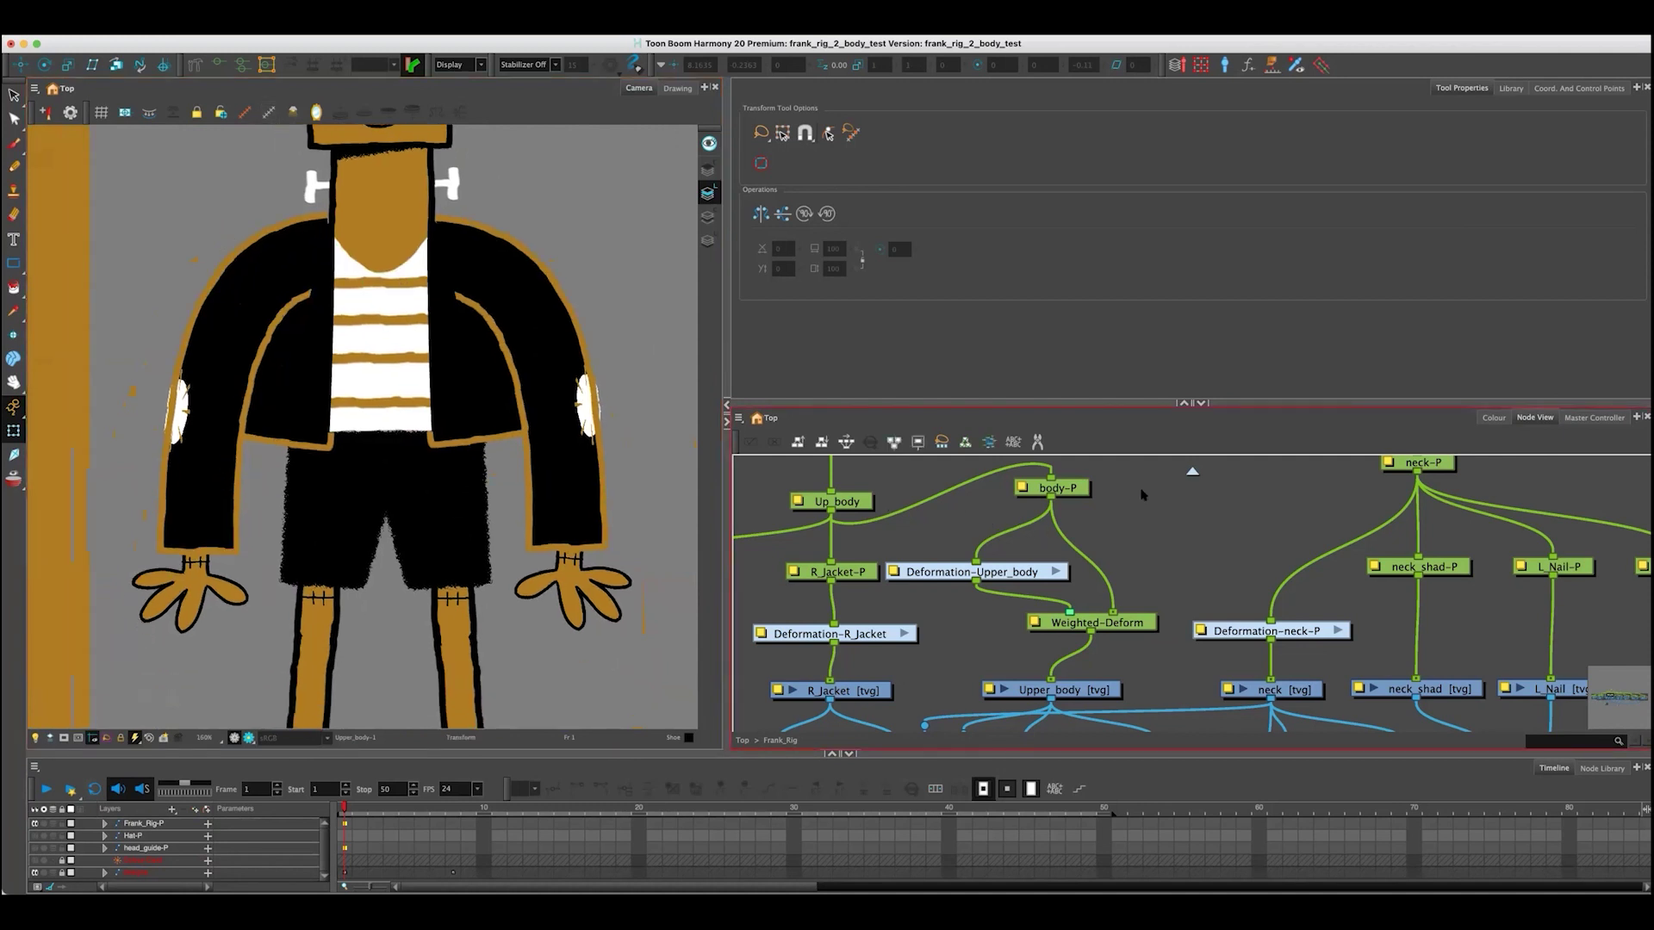
{"action": "scroll", "coordinate": [620, 334], "scroll_direction": "down", "scroll_amount": 2}
{"action": "scroll", "coordinate": [623, 360], "scroll_direction": "up", "scroll_amount": 1}
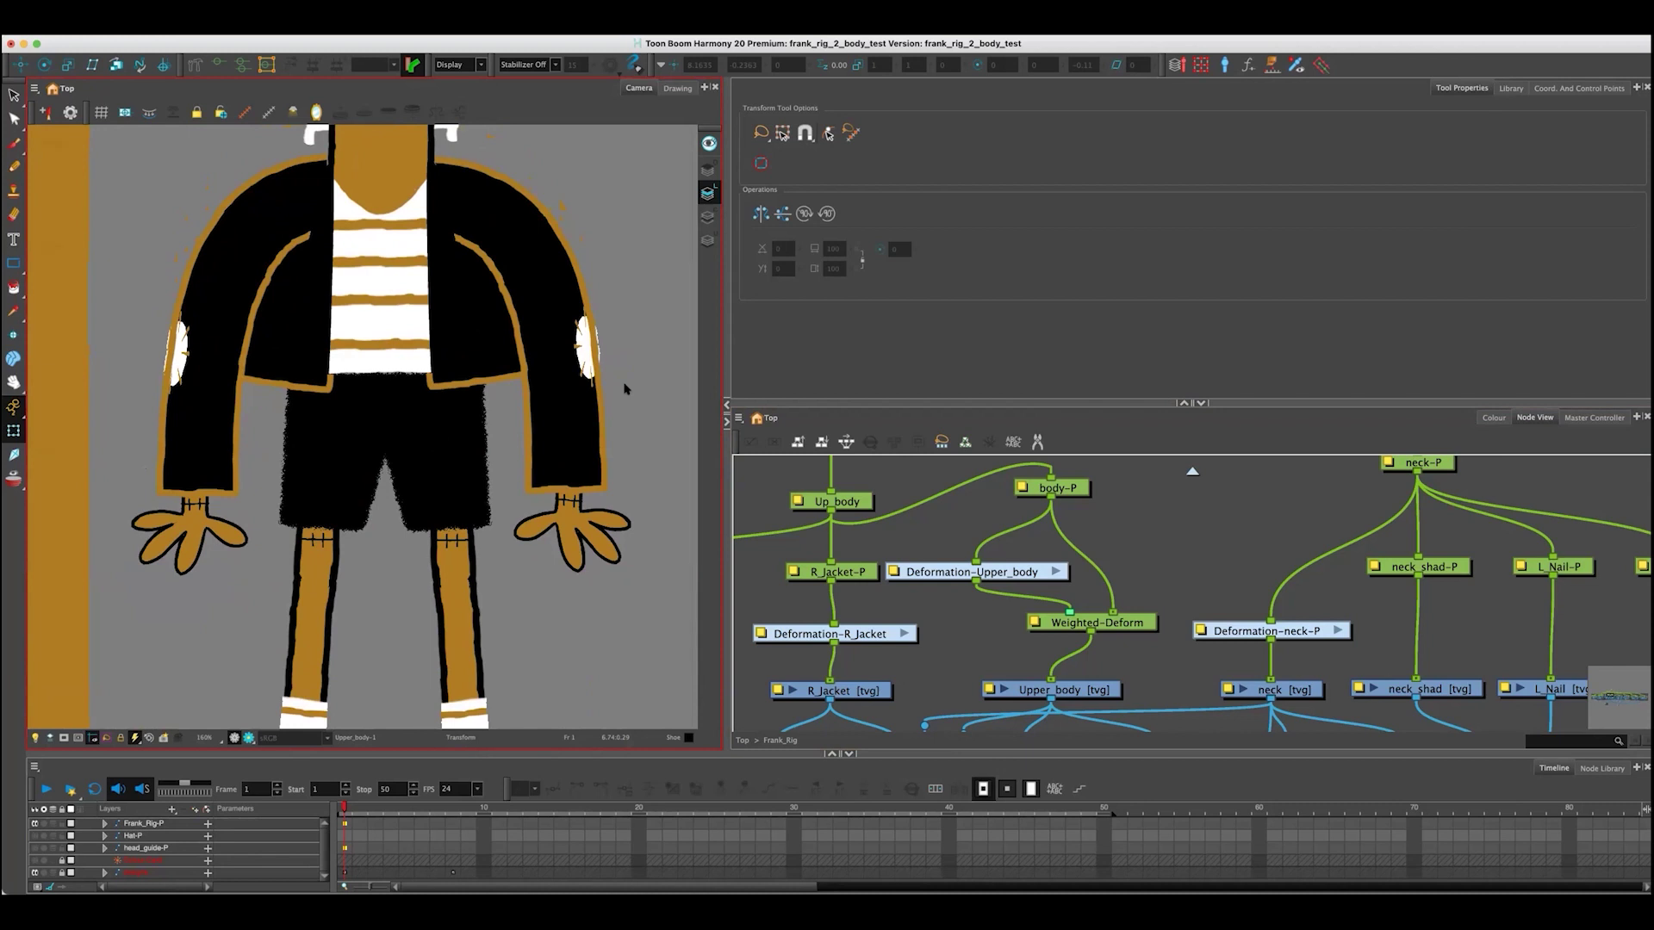
{"action": "left_click_drag", "start_coordinate": [289, 587], "coordinate": [310, 499]}
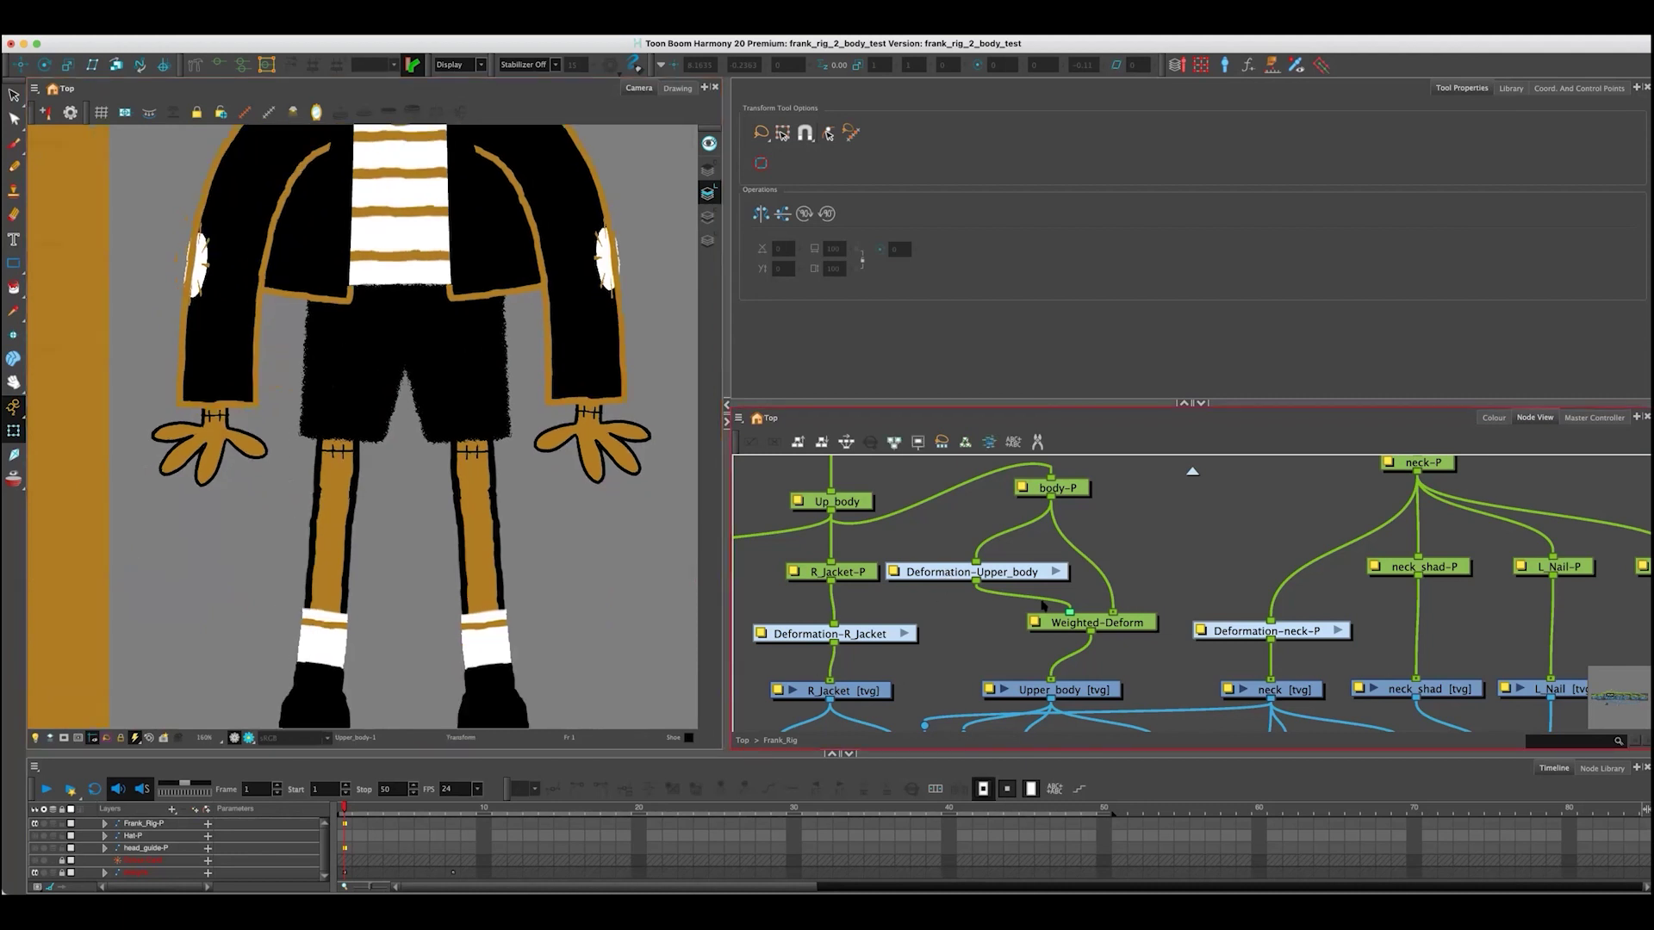
{"action": "left_click", "coordinate": [1090, 624]}
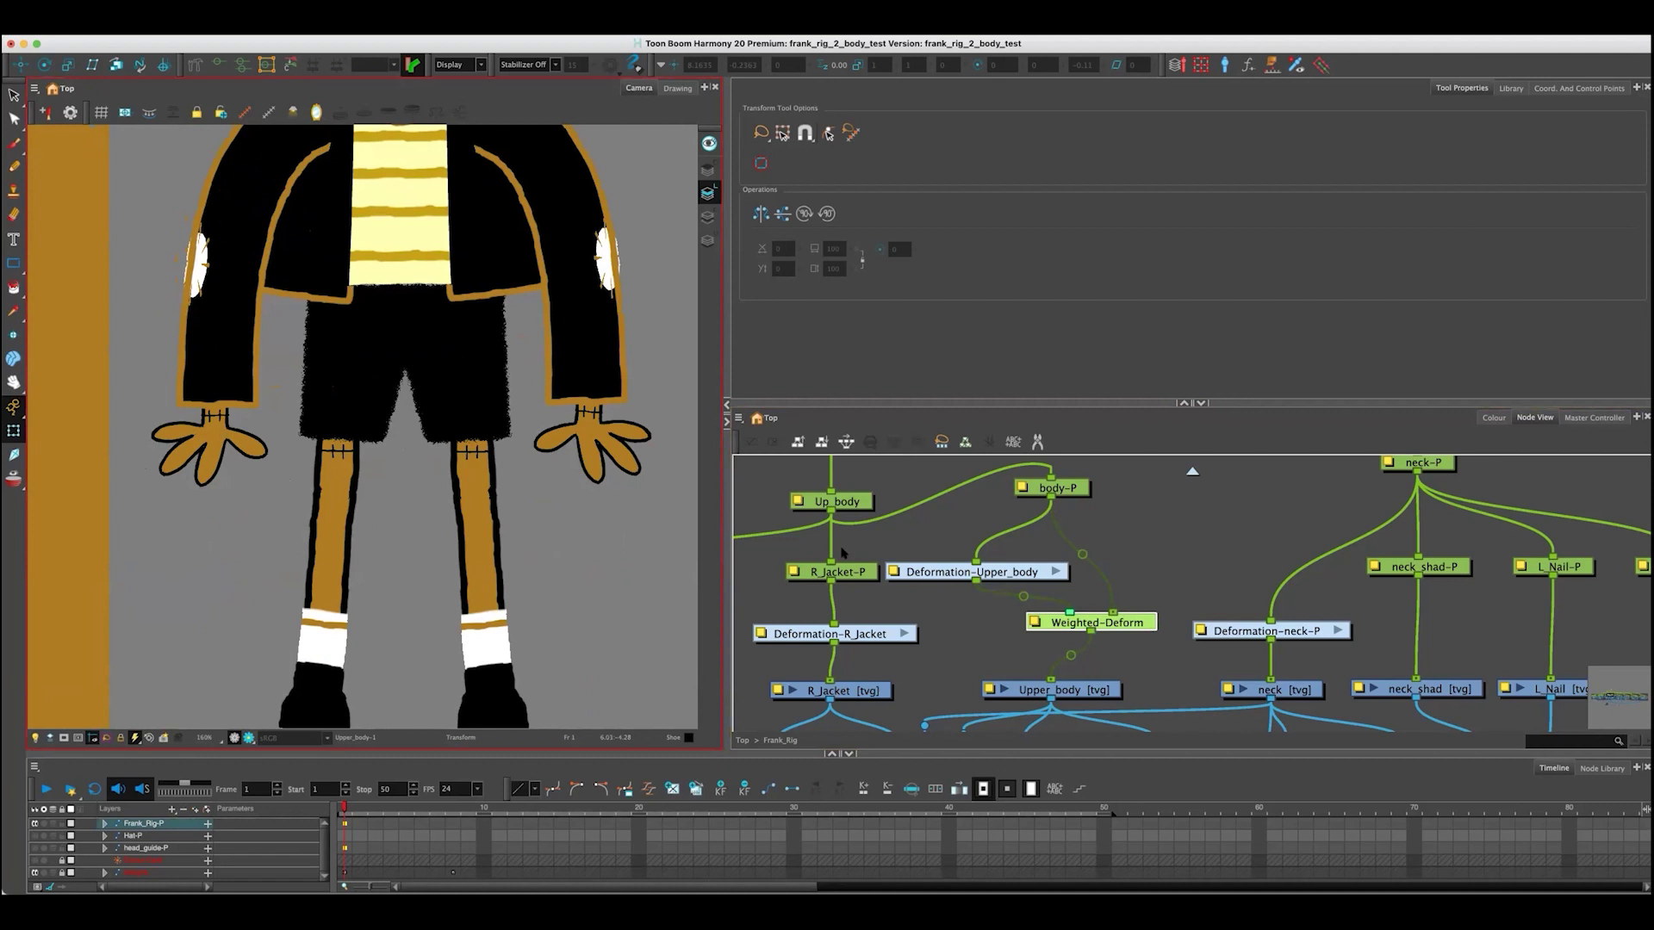
- Clear the Weighted-Deform node selection and check the whole front-view character against the reference design
{"action": "scroll", "coordinate": [352, 567], "scroll_direction": "down", "scroll_amount": 3}
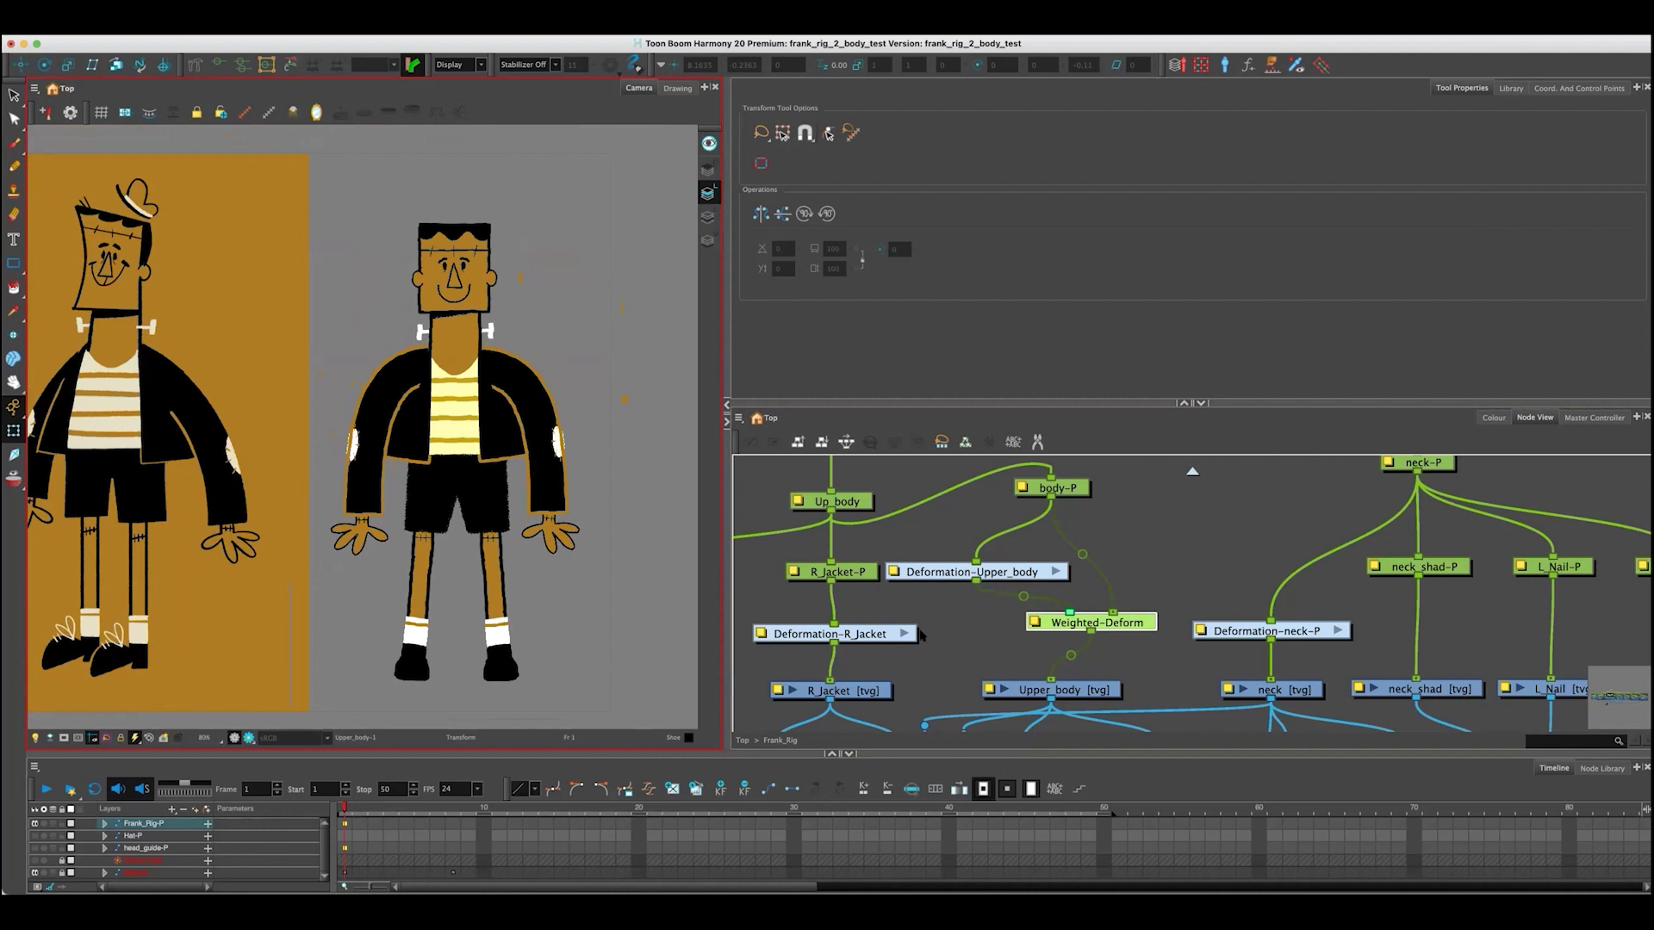
{"action": "mouse_move", "coordinate": [1070, 614]}
{"action": "left_mouse_down"}
{"action": "mouse_move", "coordinate": [989, 608]}
{"action": "mouse_move", "coordinate": [1039, 616]}
{"action": "left_mouse_up"}
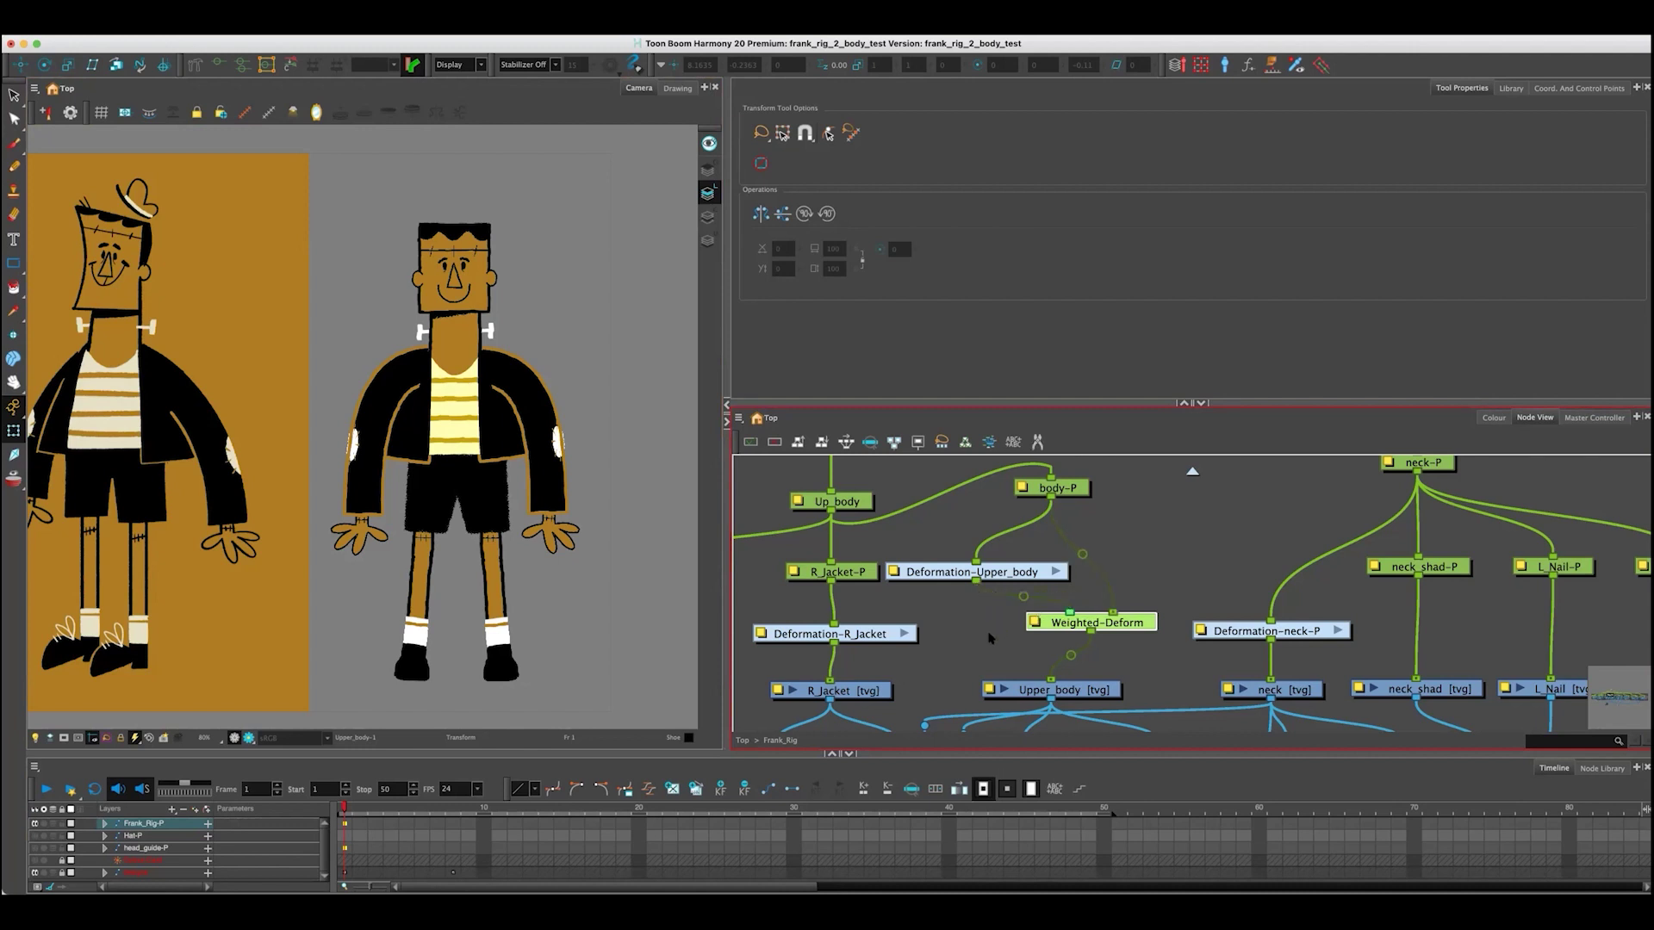
{"action": "left_click", "coordinate": [990, 639]}
{"action": "scroll", "coordinate": [562, 588], "scroll_direction": "up", "scroll_amount": 1}
{"action": "left_click_drag", "start_coordinate": [562, 587], "coordinate": [637, 599]}
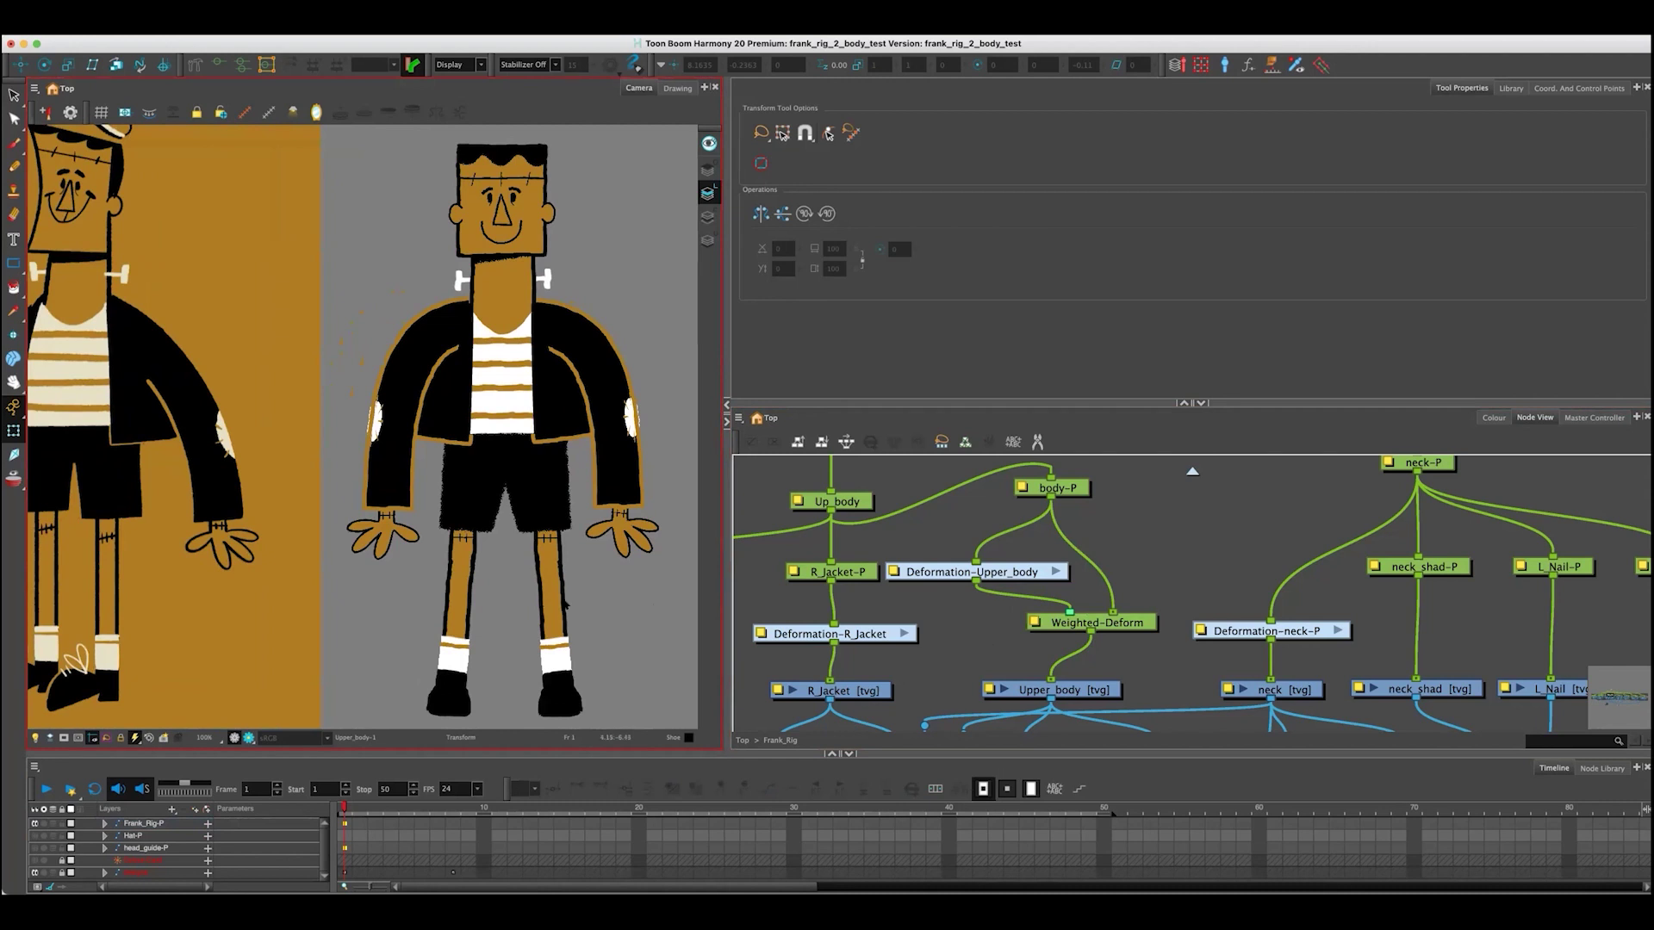
{"action": "scroll", "coordinate": [462, 664], "scroll_direction": "down", "scroll_amount": 1}
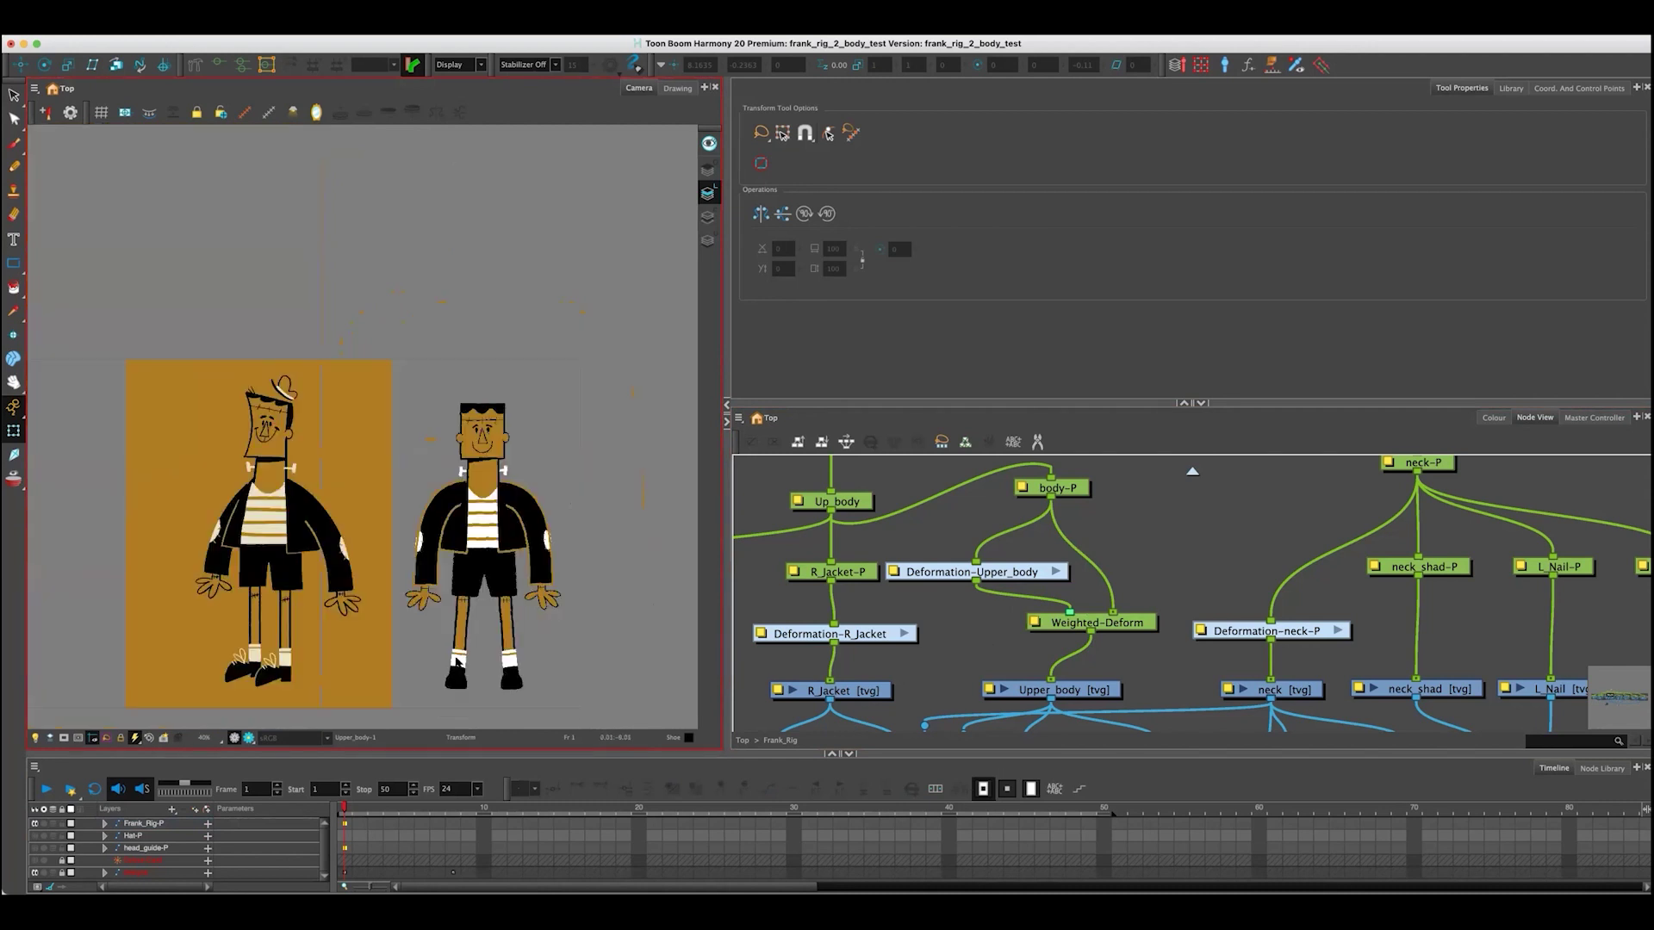
- Test sliding the L_sock drawing up the shin, restore it above the shoe, and clear the selection
{"action": "scroll", "coordinate": [457, 661], "scroll_direction": "up", "scroll_amount": 3}
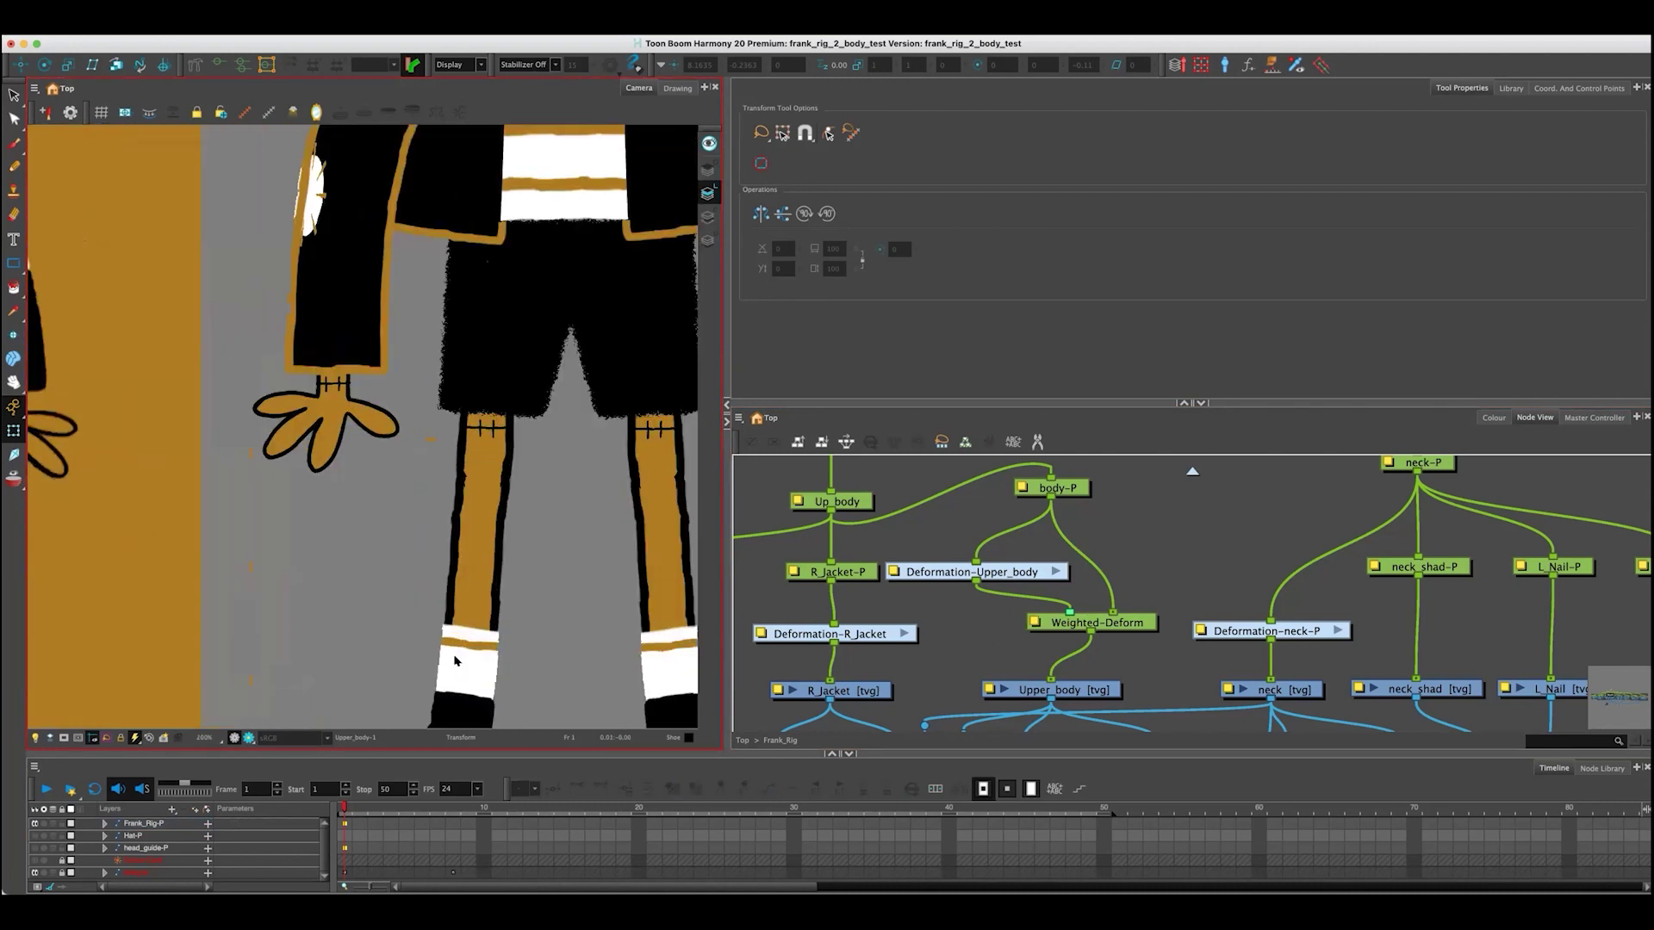
{"action": "left_click", "coordinate": [454, 661]}
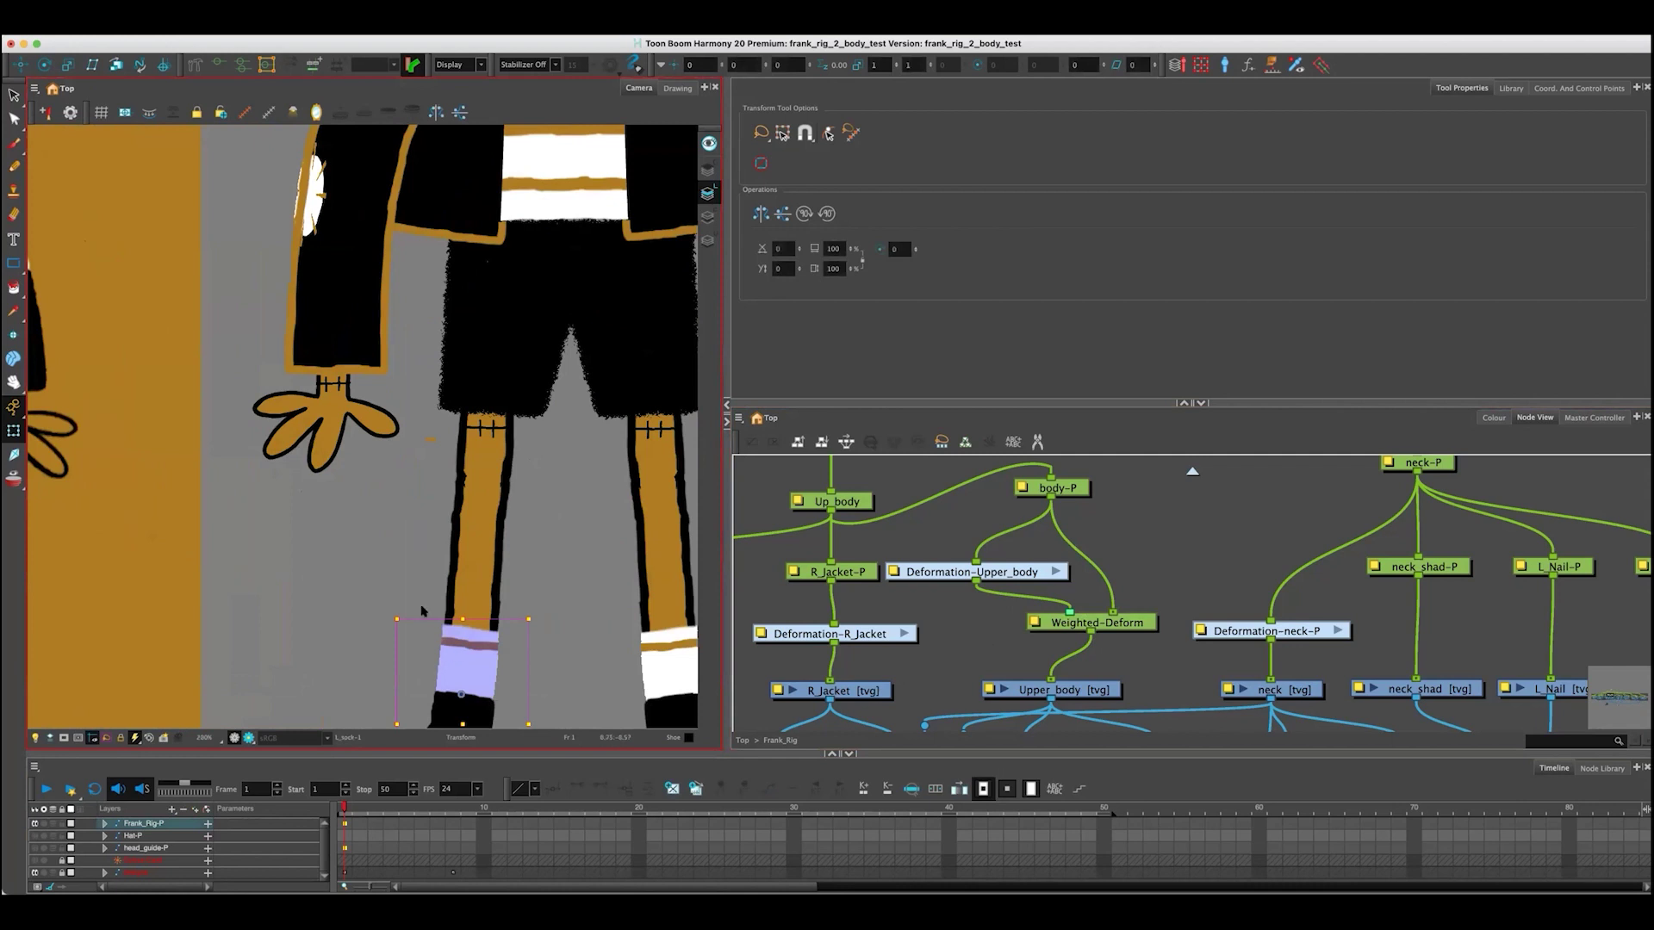
{"action": "scroll", "coordinate": [383, 510], "scroll_direction": "down", "scroll_amount": 3}
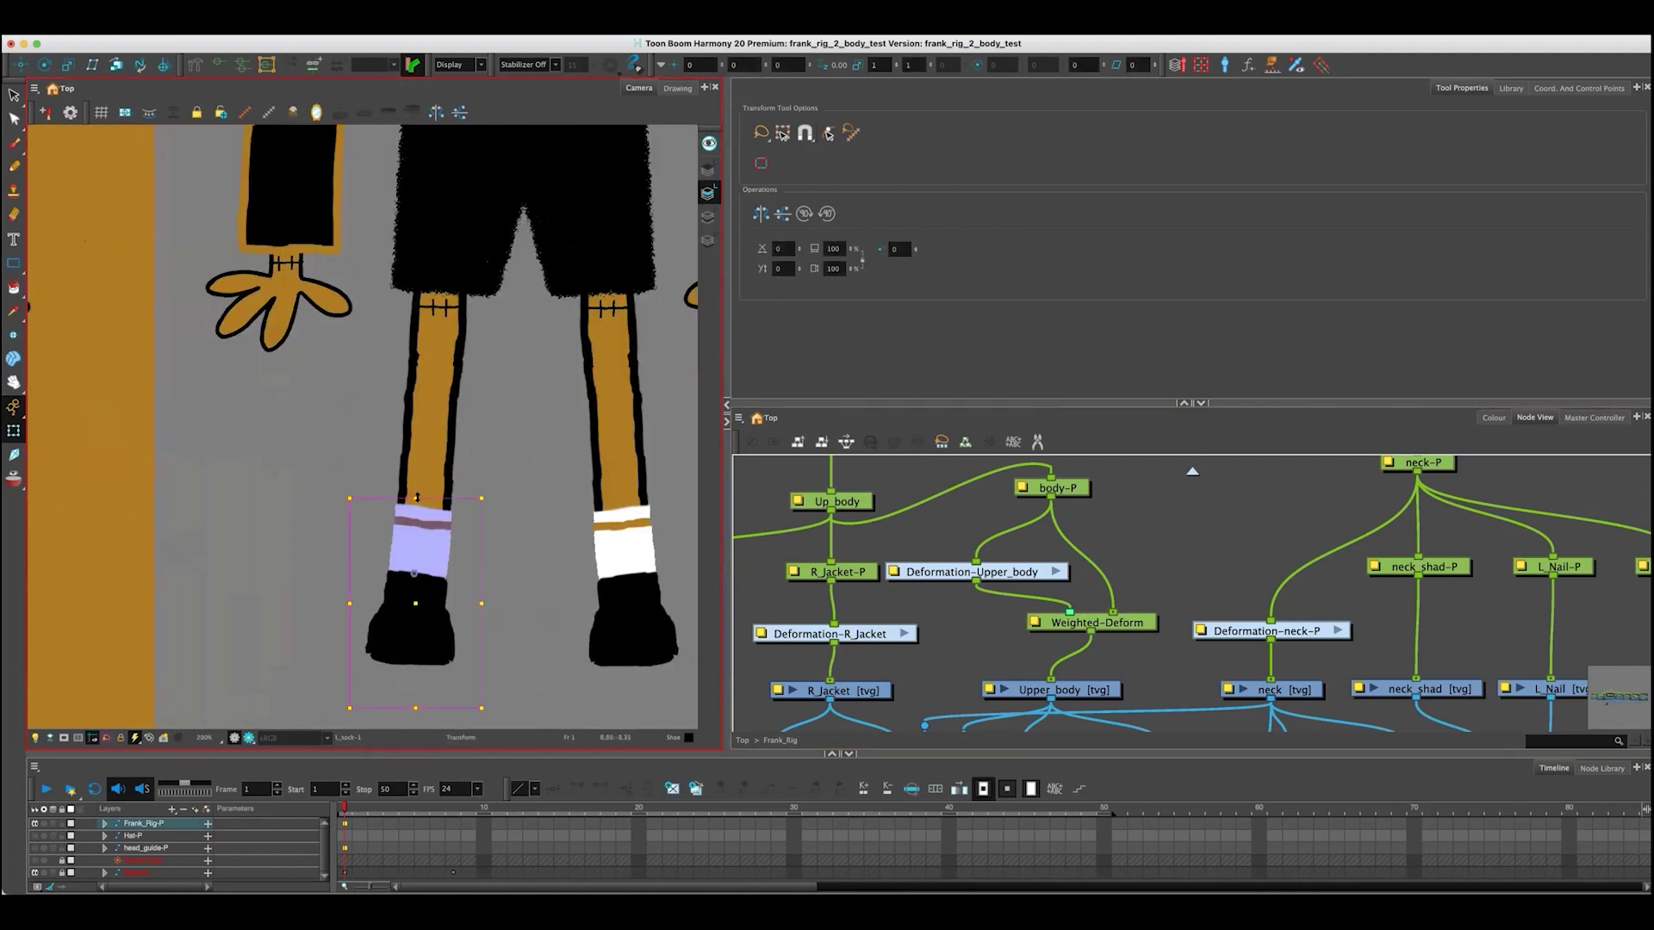
{"action": "left_click_drag", "start_coordinate": [417, 498], "coordinate": [438, 458]}
{"action": "key", "text": "super+z"}
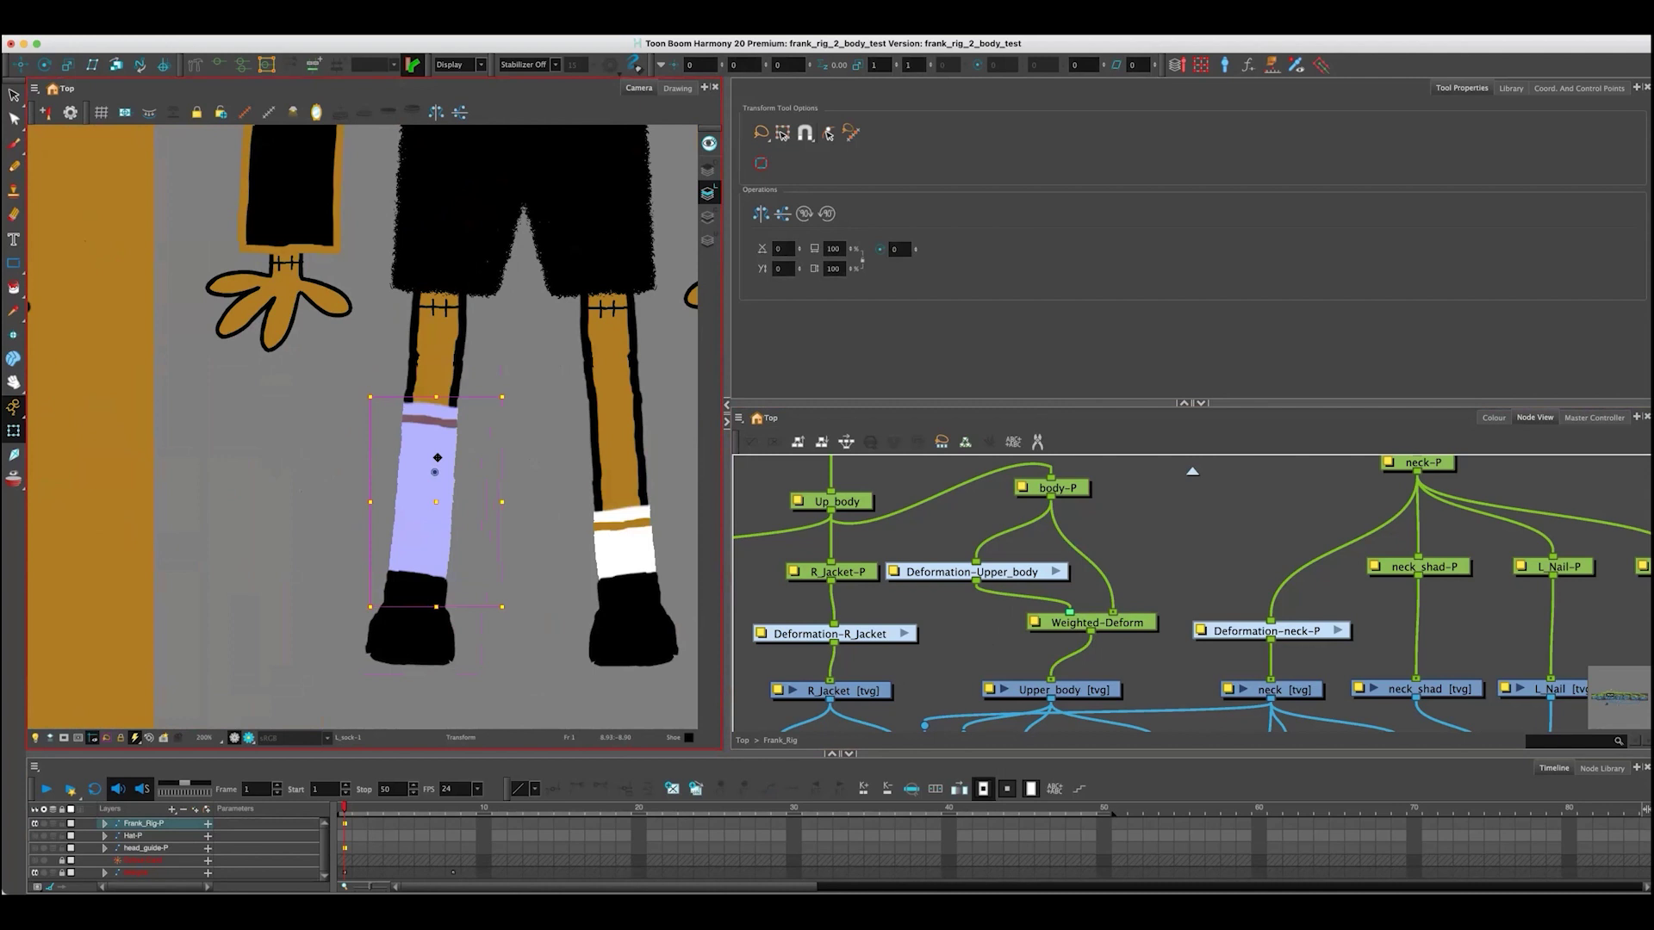
{"action": "left_click_drag", "start_coordinate": [438, 457], "coordinate": [423, 562]}
{"action": "key", "text": "Escape"}
{"action": "key", "text": "1"}
{"action": "left_click_drag", "start_coordinate": [304, 185], "coordinate": [349, 336]}
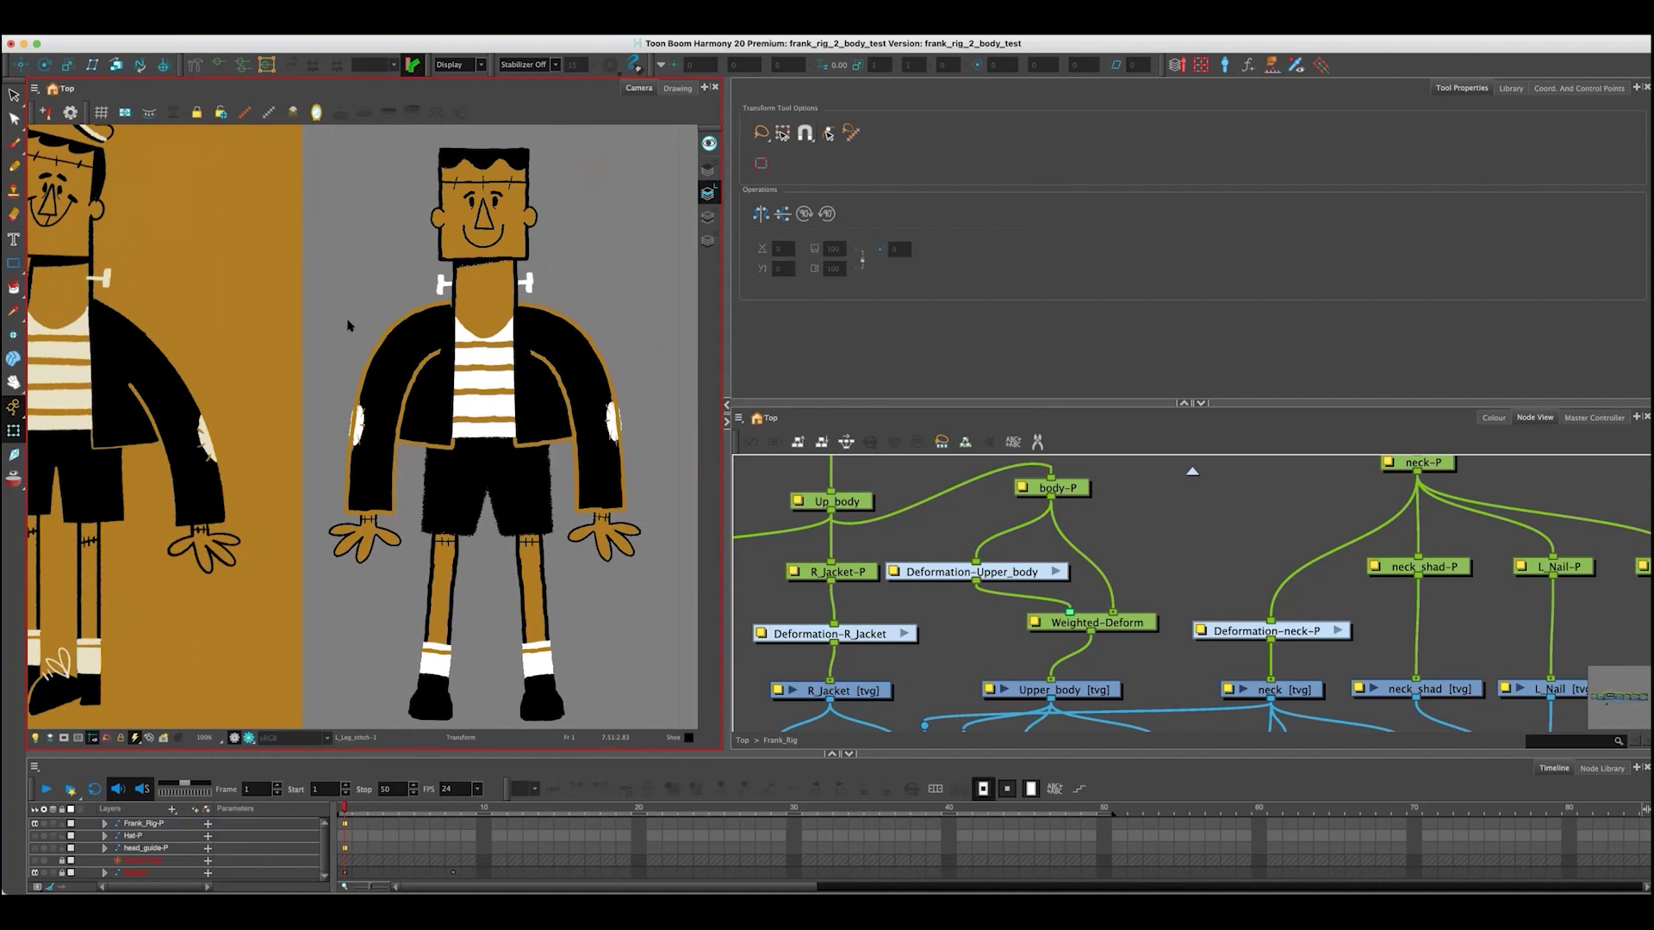
{"action": "key", "text": "2"}
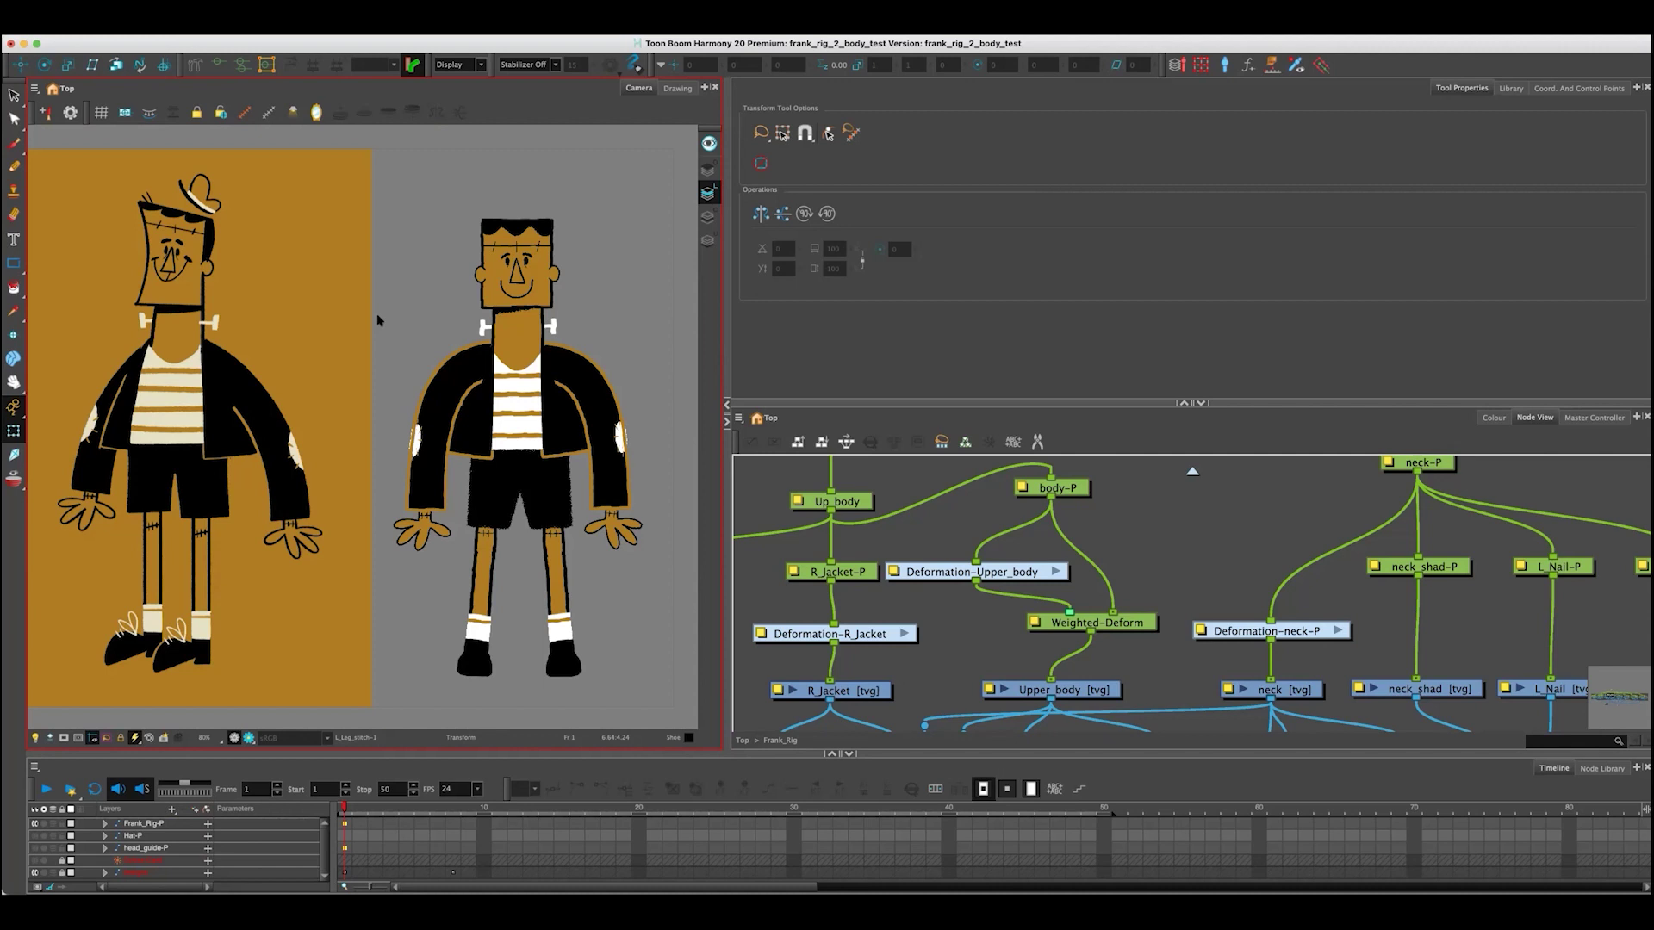
{"action": "left_click", "coordinate": [1109, 525]}
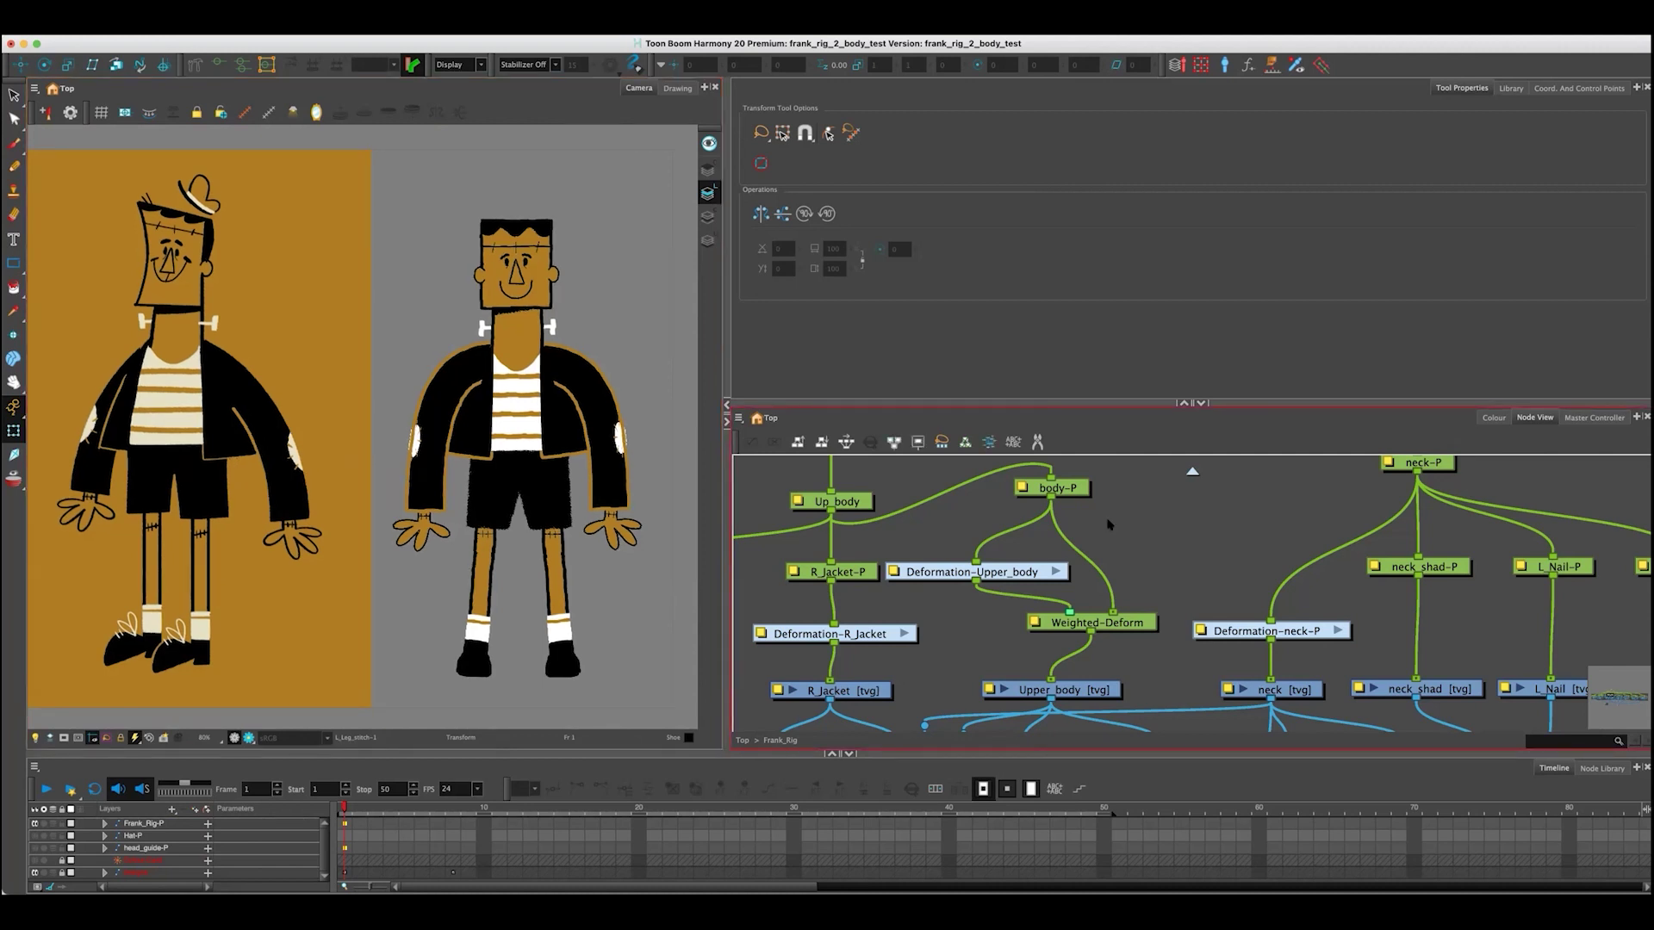
{"action": "left_click", "coordinate": [649, 612]}
{"action": "left_click", "coordinate": [612, 543]}
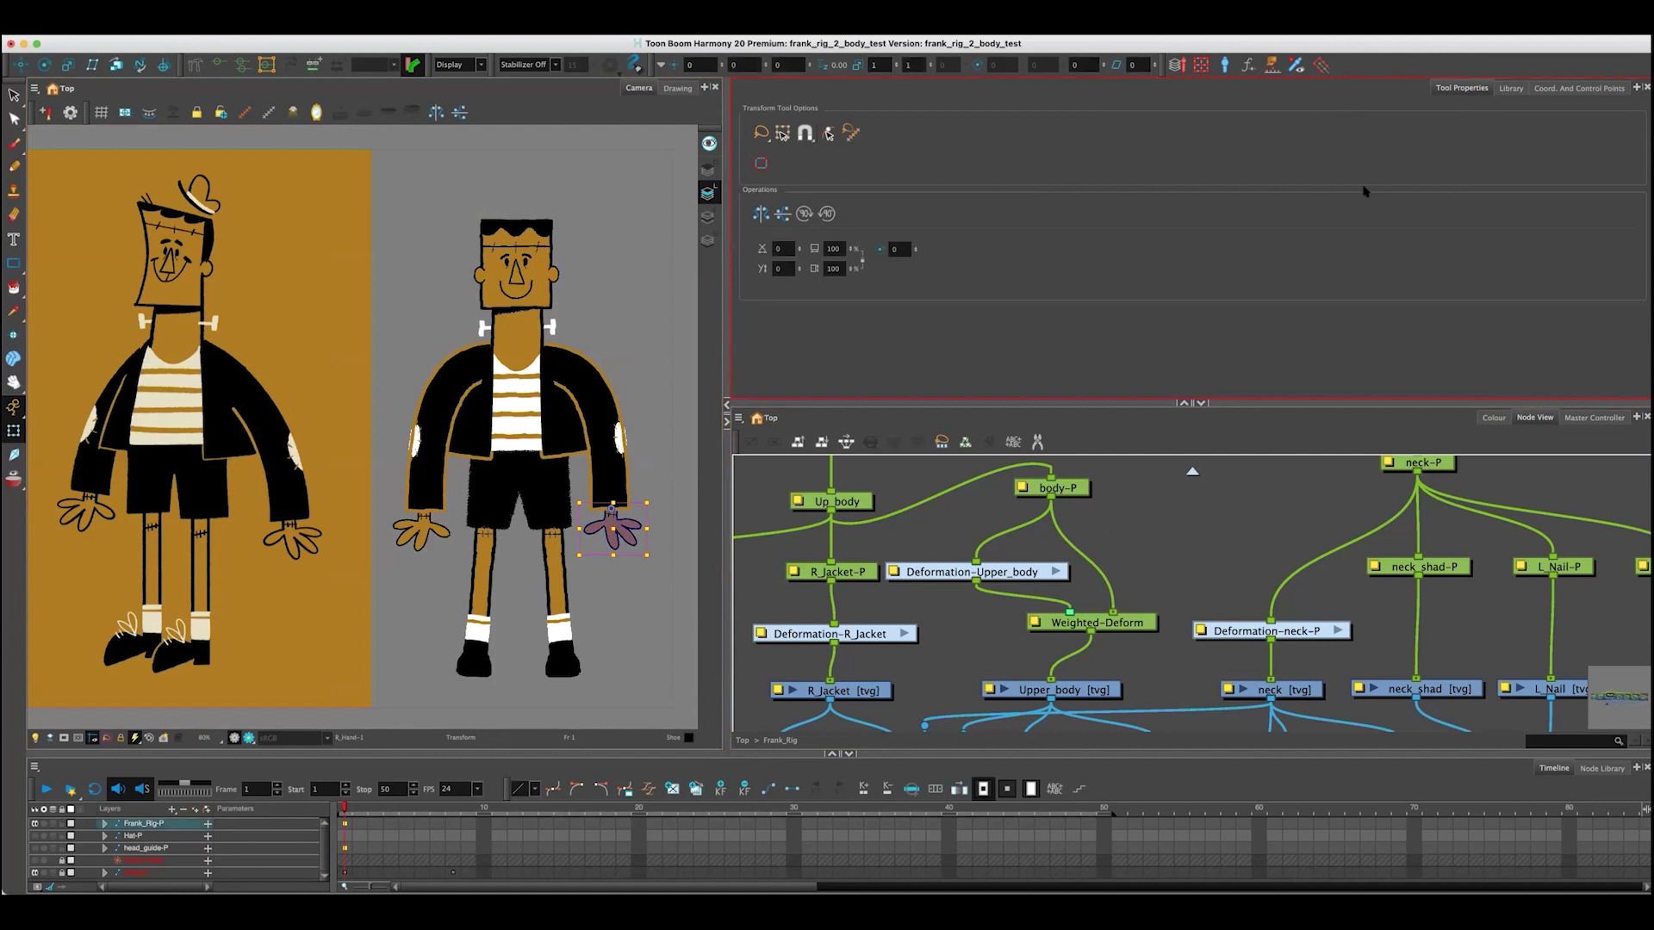
{"action": "left_click", "coordinate": [649, 640]}
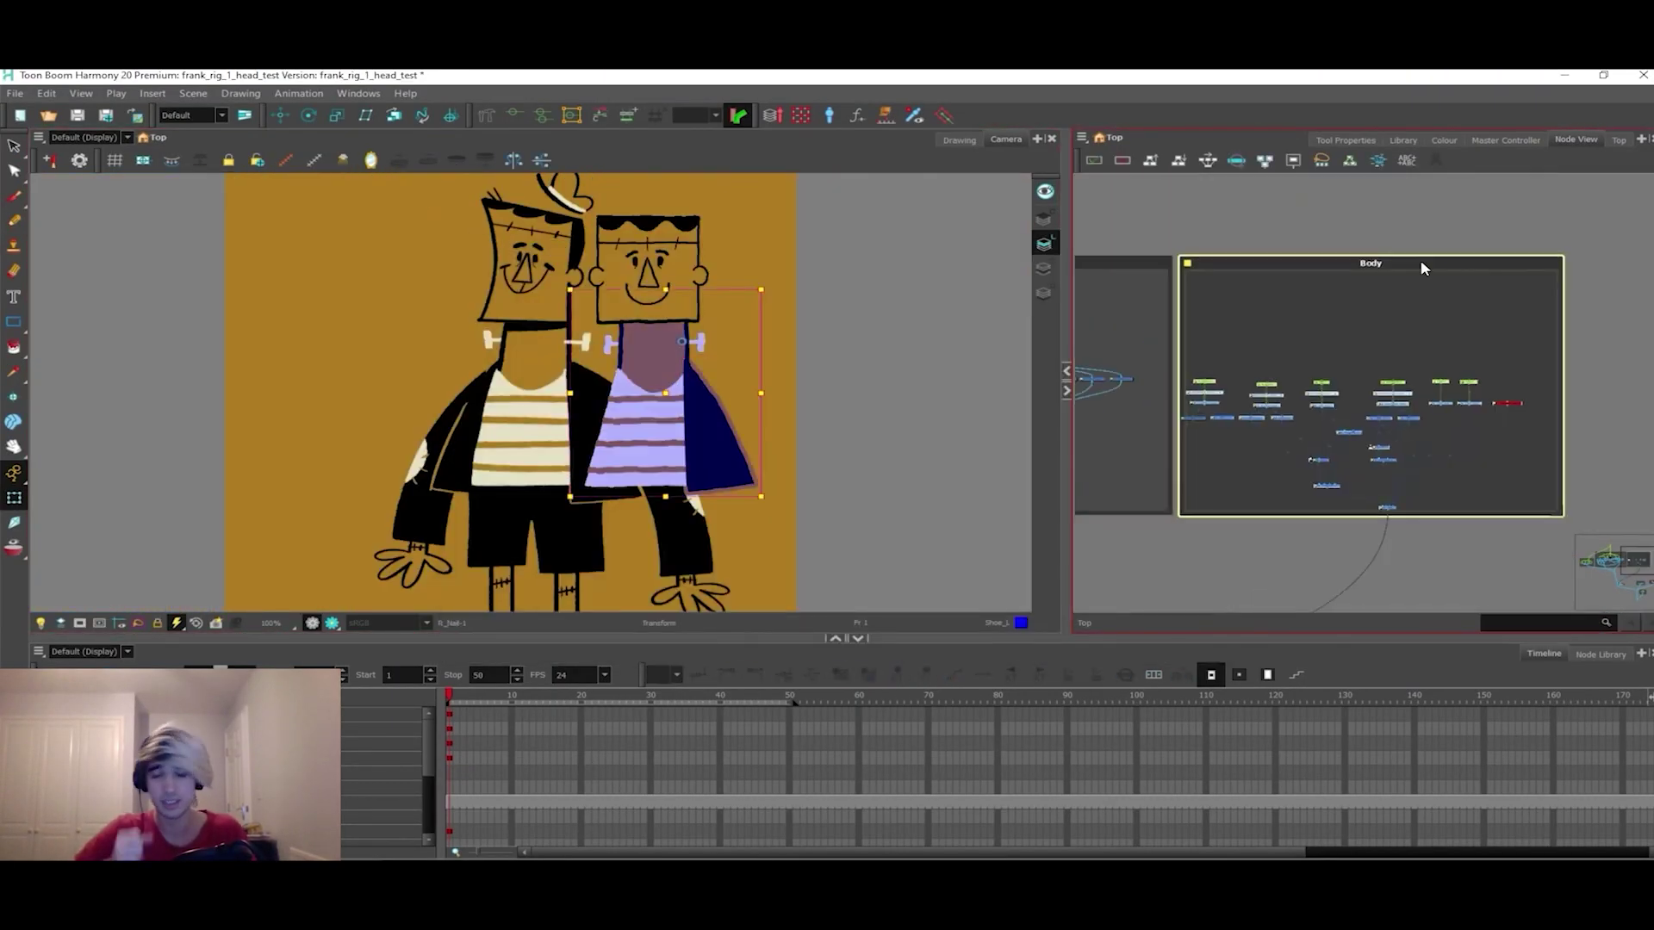
- Examine the Body group's jacket and shirt node branches in the frank_rig_1_head_test scene and their matching drawings
{"action": "left_click", "coordinate": [1336, 504]}
{"action": "scroll", "coordinate": [1293, 480], "scroll_direction": "down", "scroll_amount": 2}
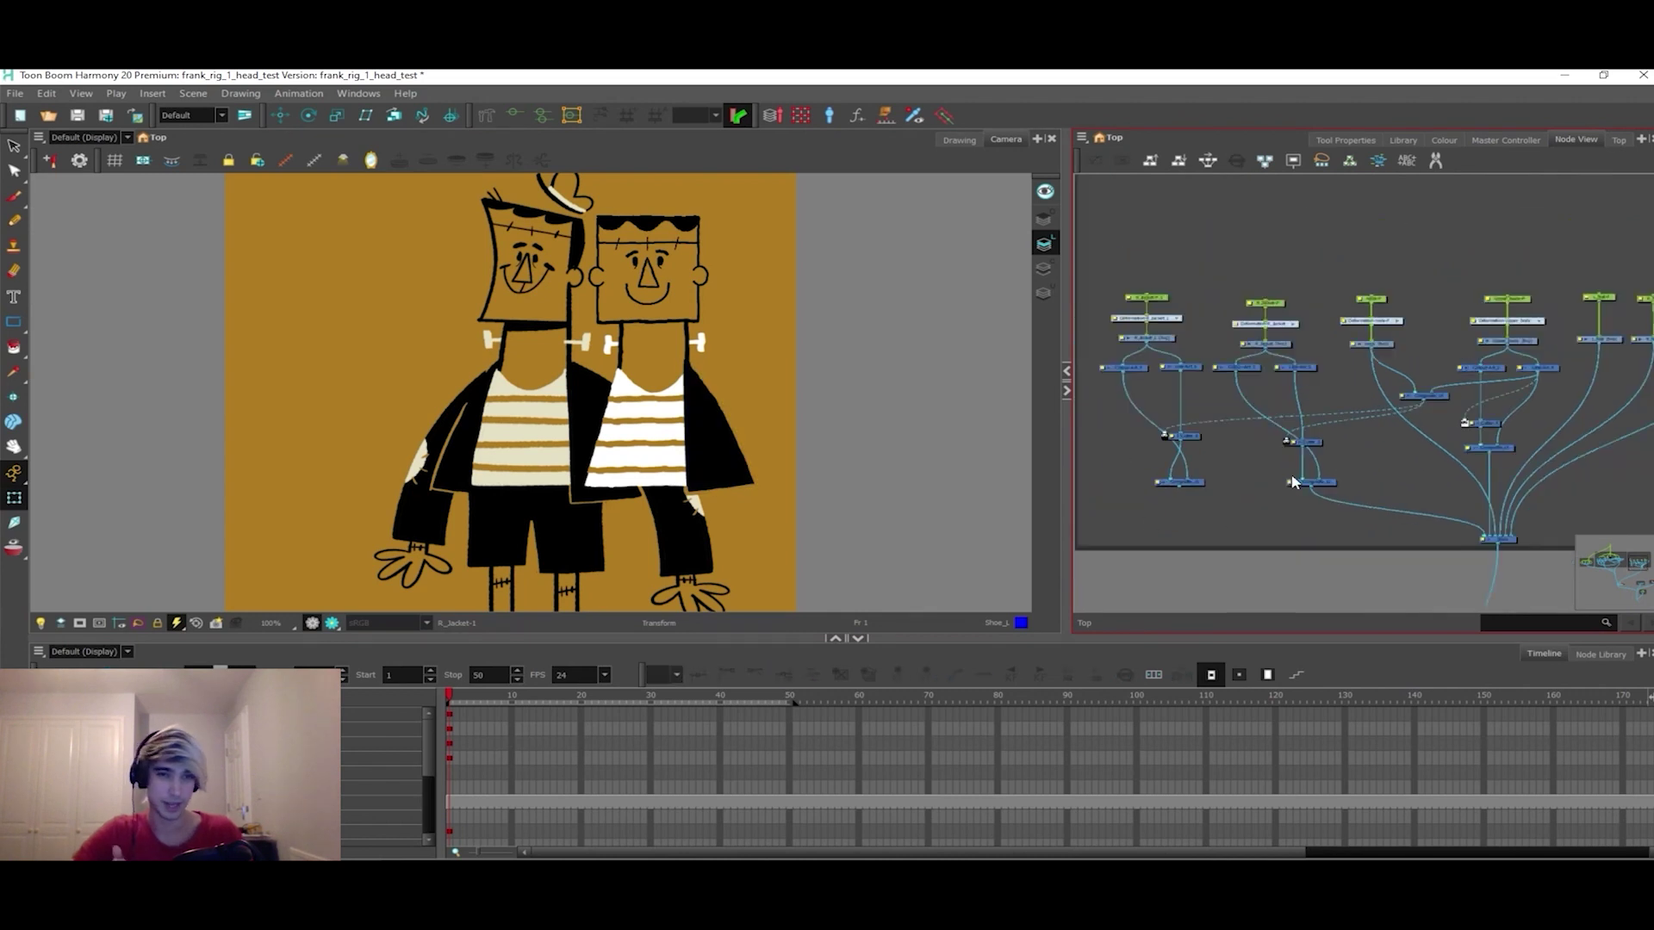
{"action": "scroll", "coordinate": [1292, 480], "scroll_direction": "up", "scroll_amount": 1}
{"action": "left_click", "coordinate": [1294, 532]}
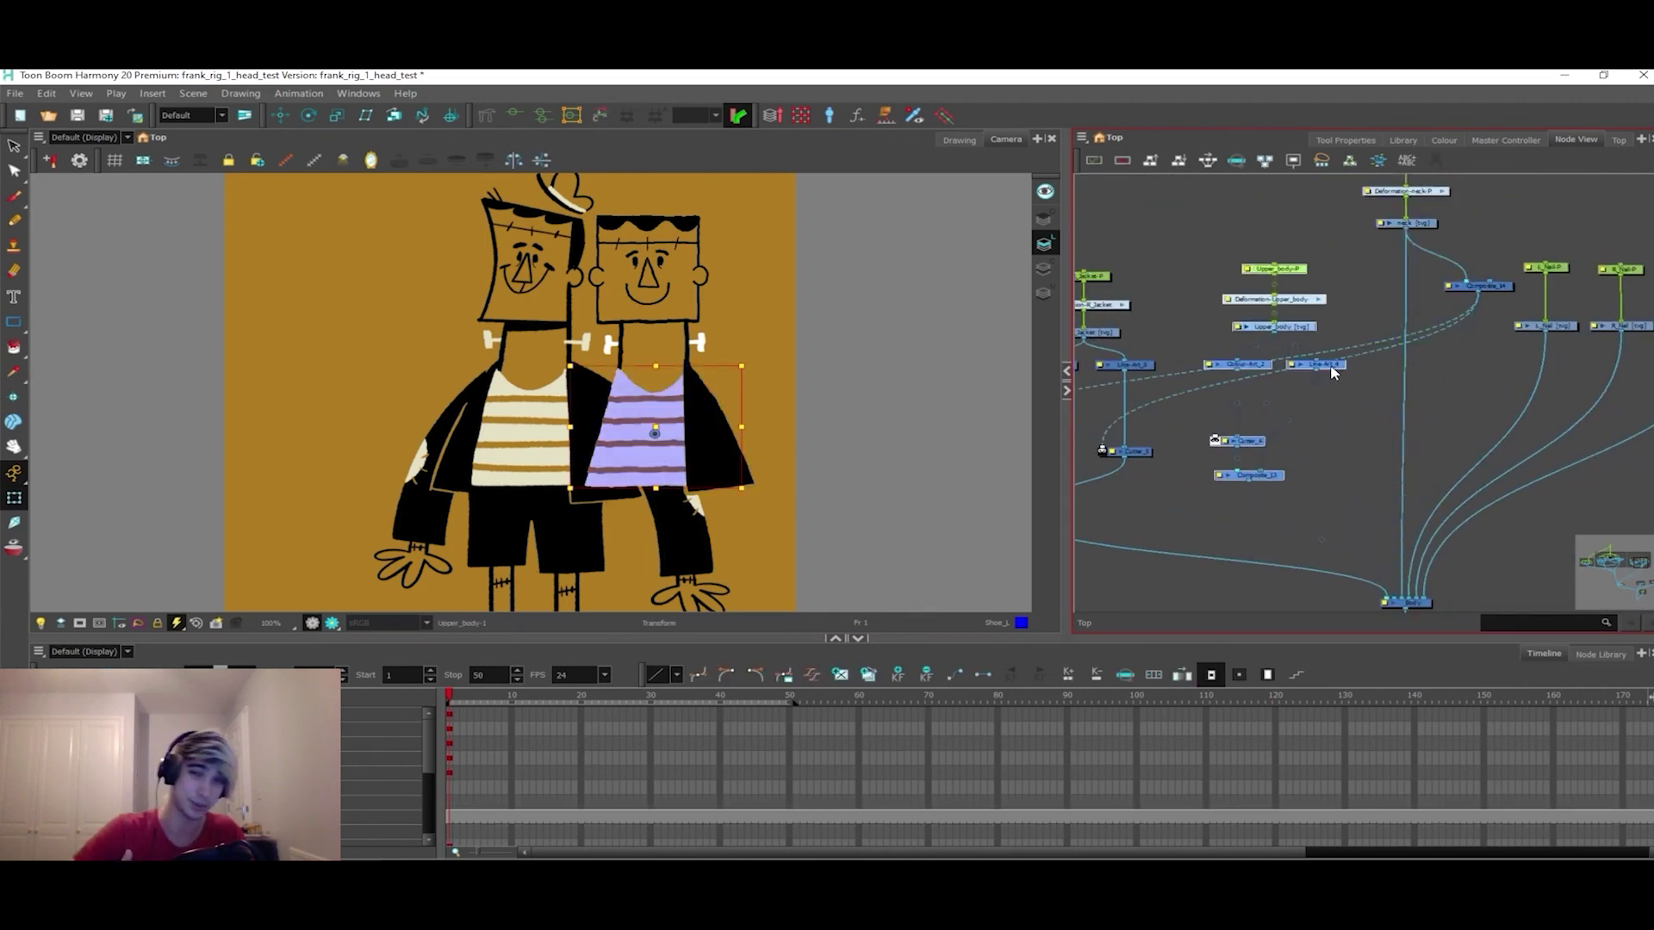
{"action": "mouse_move", "coordinate": [321, 209]}
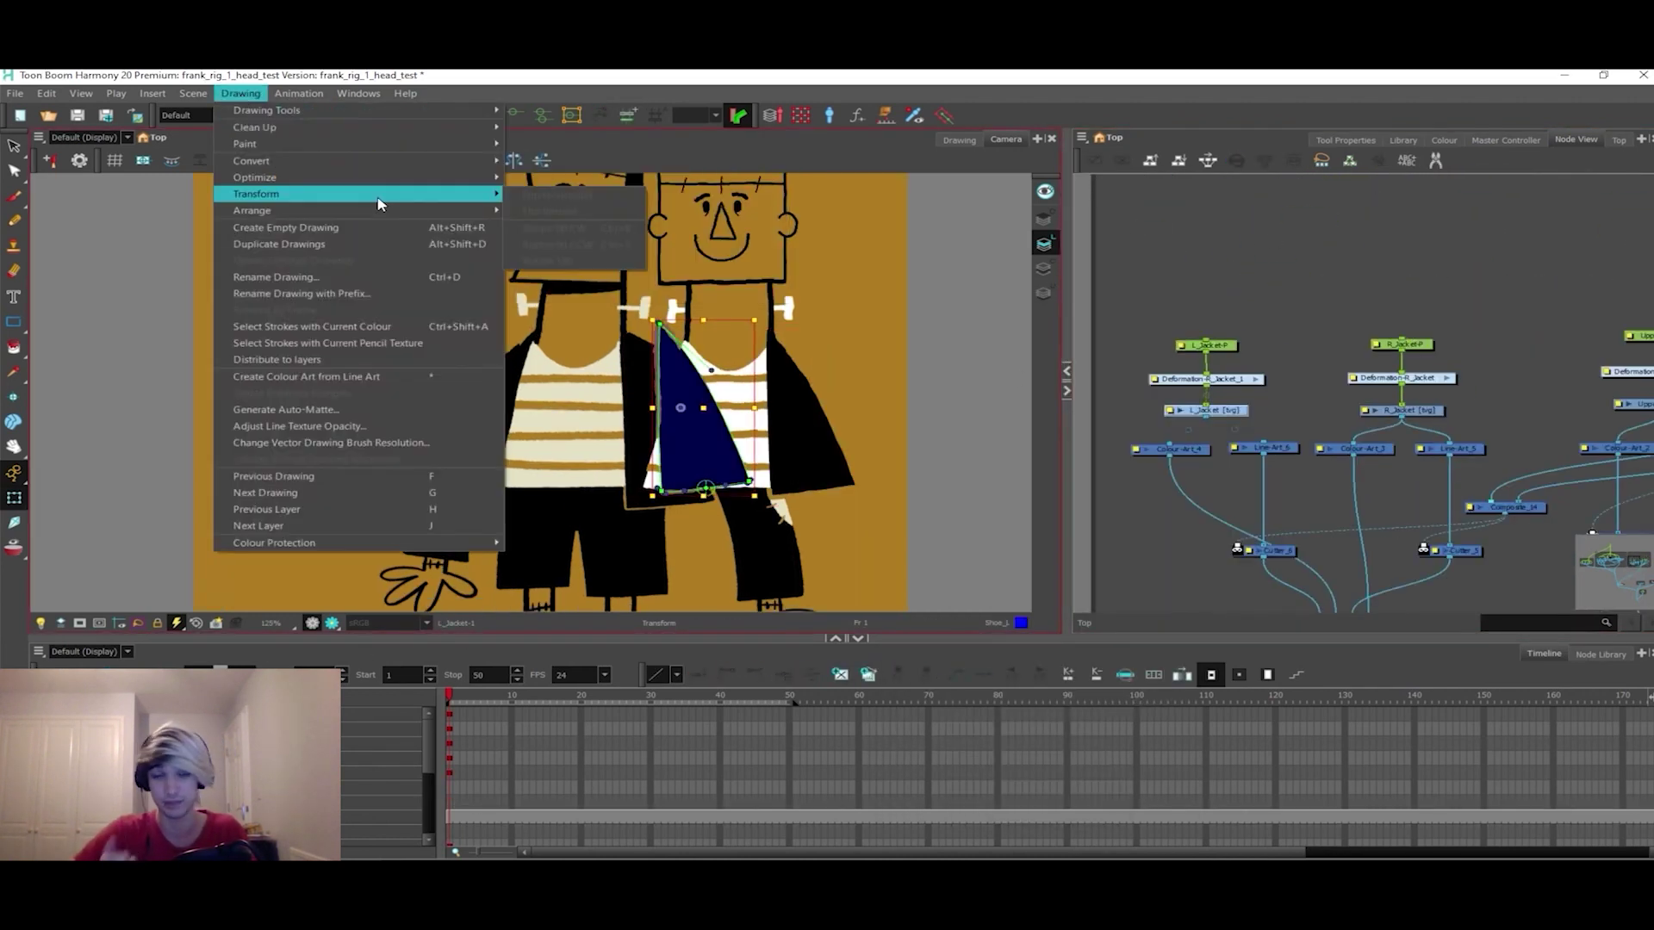